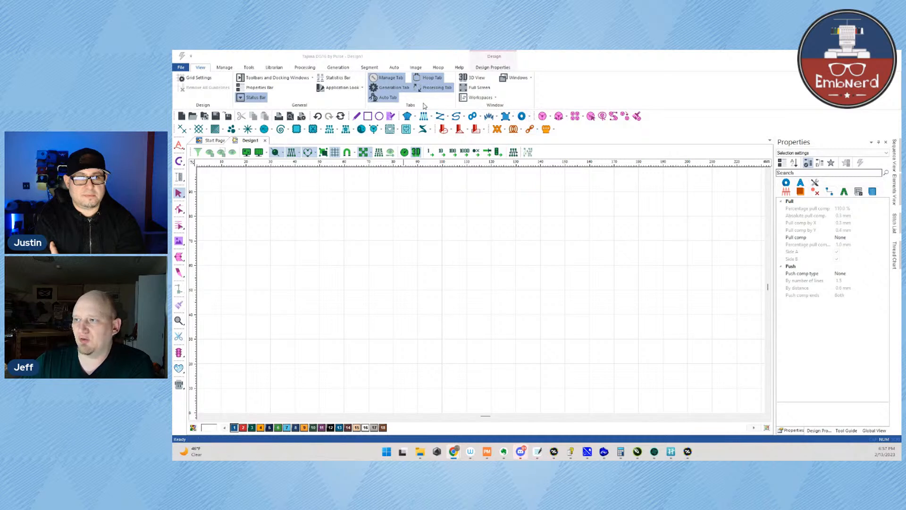
Step: Start a manual segment and place its stitches by hand as a short zigzag followed by several longer stitches
click(396, 134)
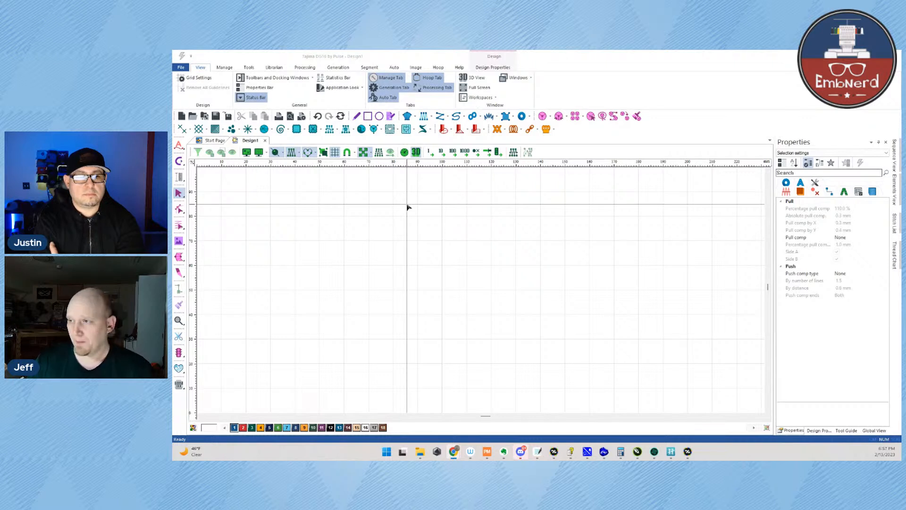
click(440, 116)
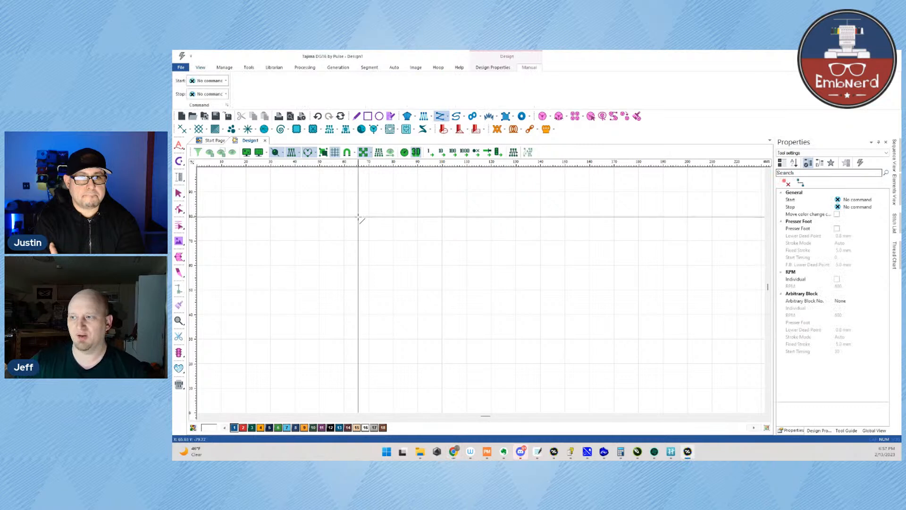
click(368, 215)
click(360, 223)
click(372, 222)
click(364, 231)
click(378, 228)
click(371, 242)
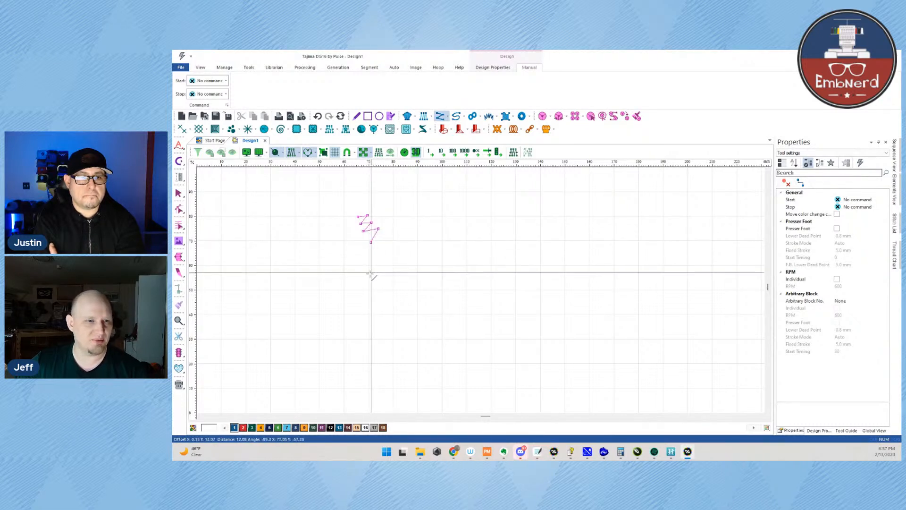
click(362, 292)
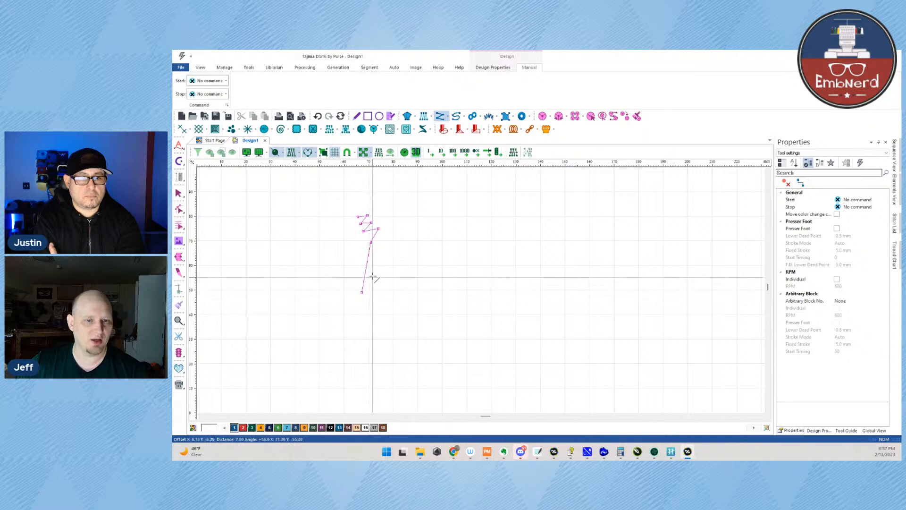
click(397, 255)
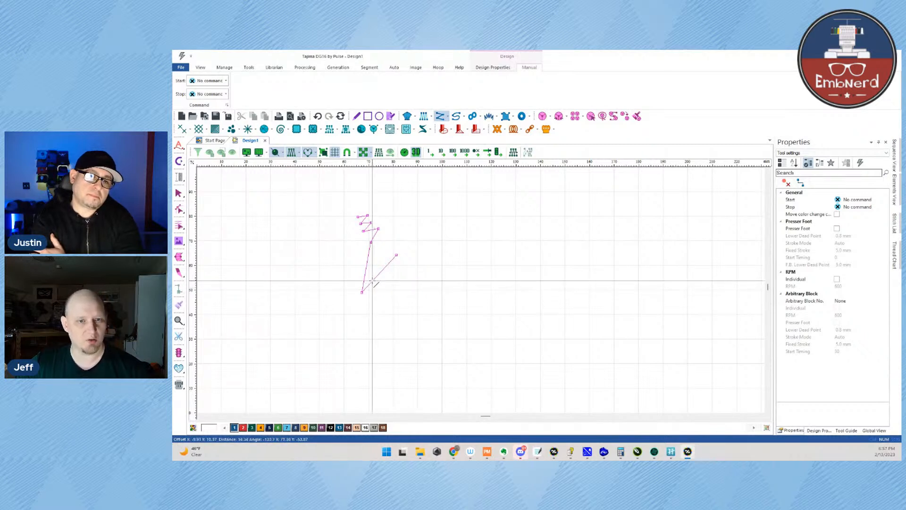
click(430, 270)
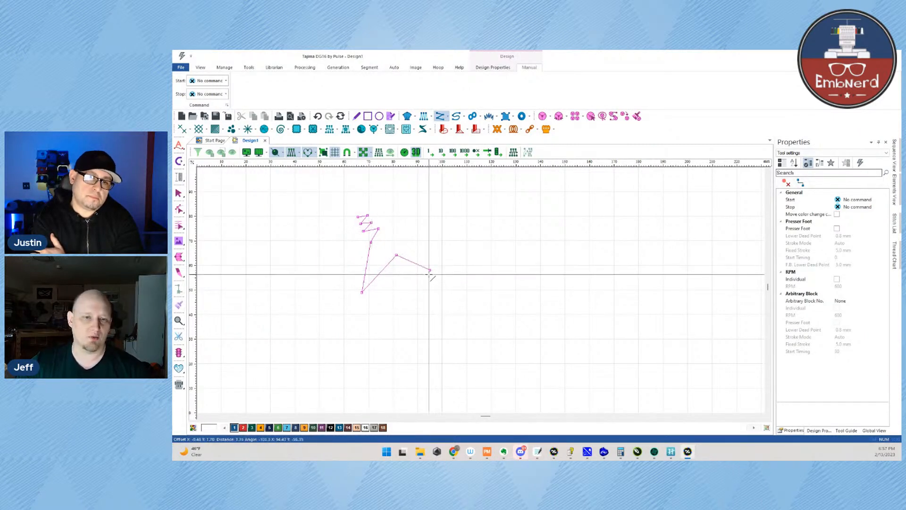
click(430, 275)
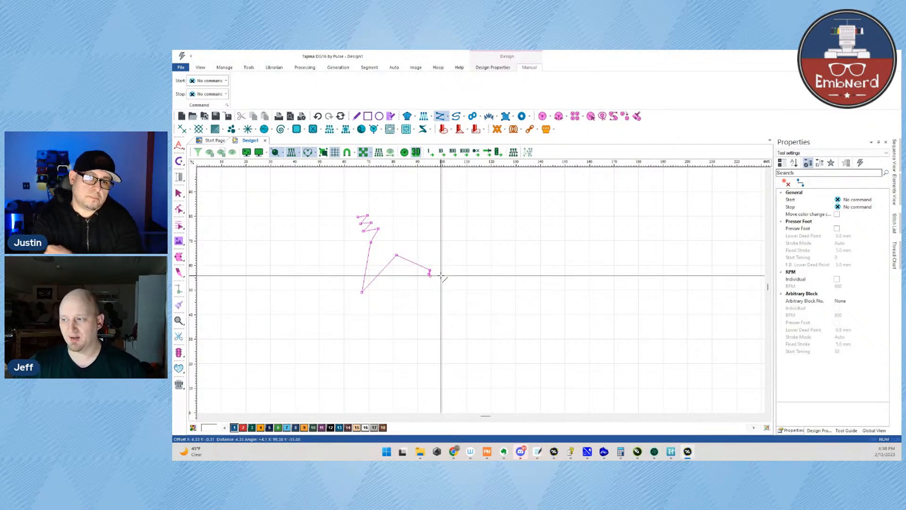
Step: Continue the manual segment with short stitches that trace a small loop about 5 mm wide and a partial second curve around it
click(439, 275)
click(446, 270)
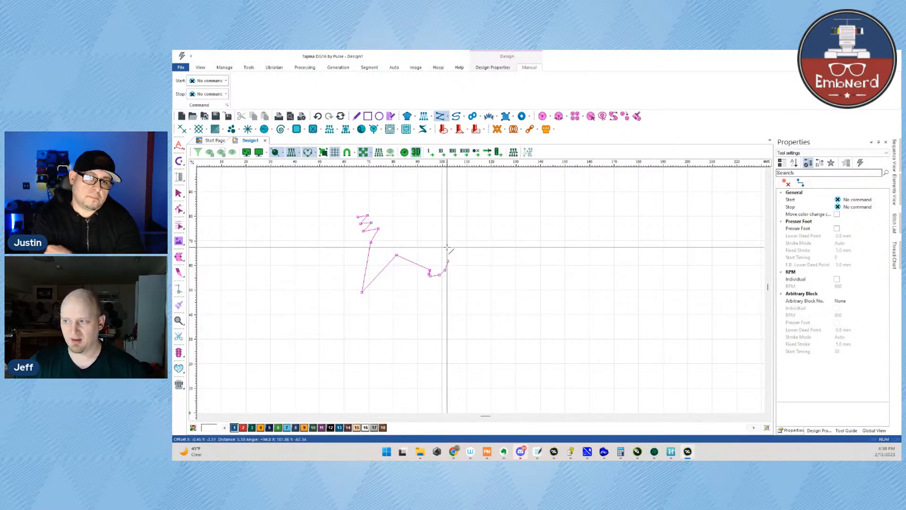
click(445, 255)
click(436, 253)
click(433, 261)
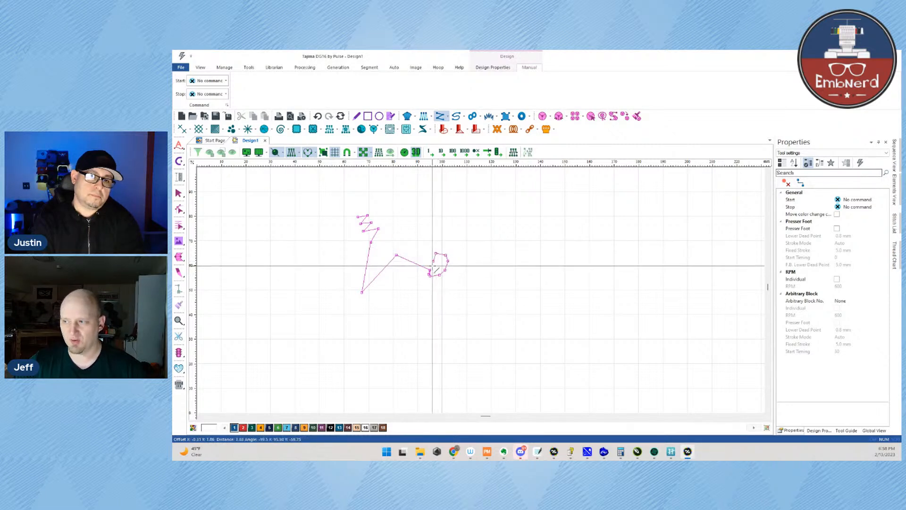
click(433, 268)
click(437, 274)
click(449, 277)
click(454, 271)
click(454, 263)
click(454, 253)
click(461, 262)
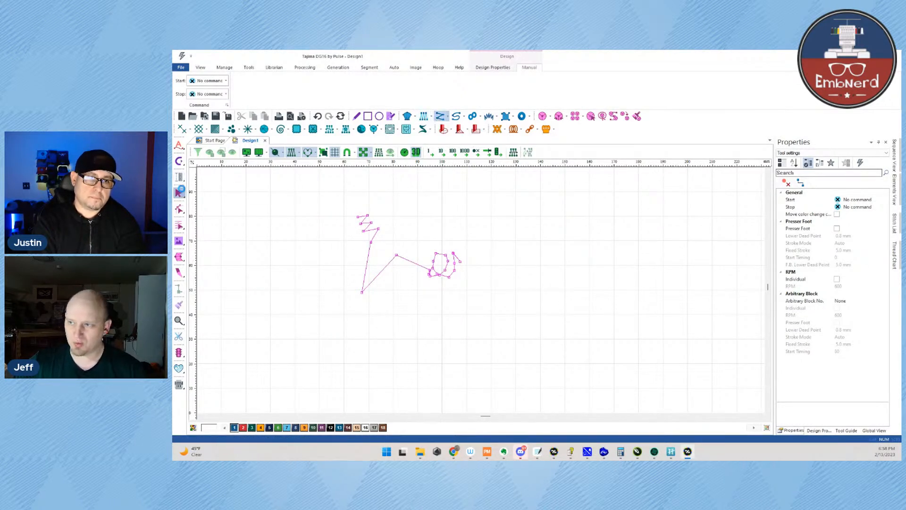
Step: Select the whole manual stitch segment and delete it
click(180, 193)
drag(308, 204, 467, 310)
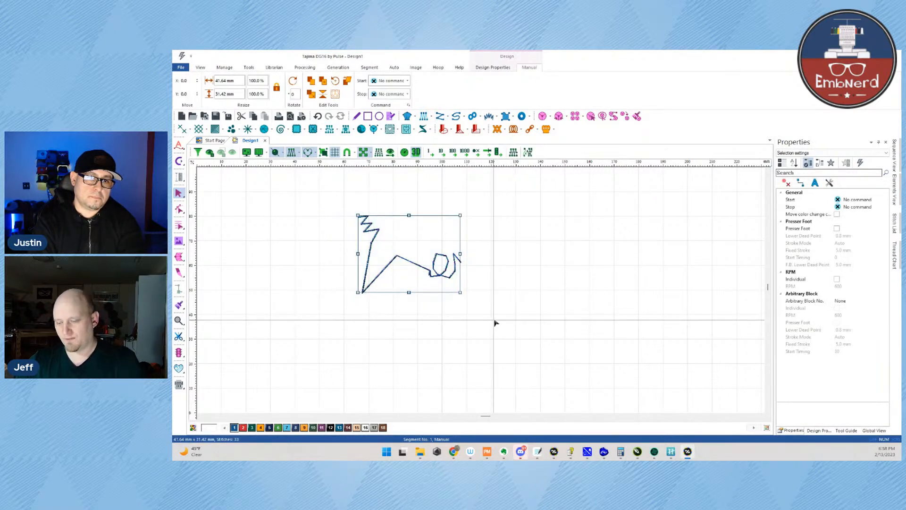
key(Delete)
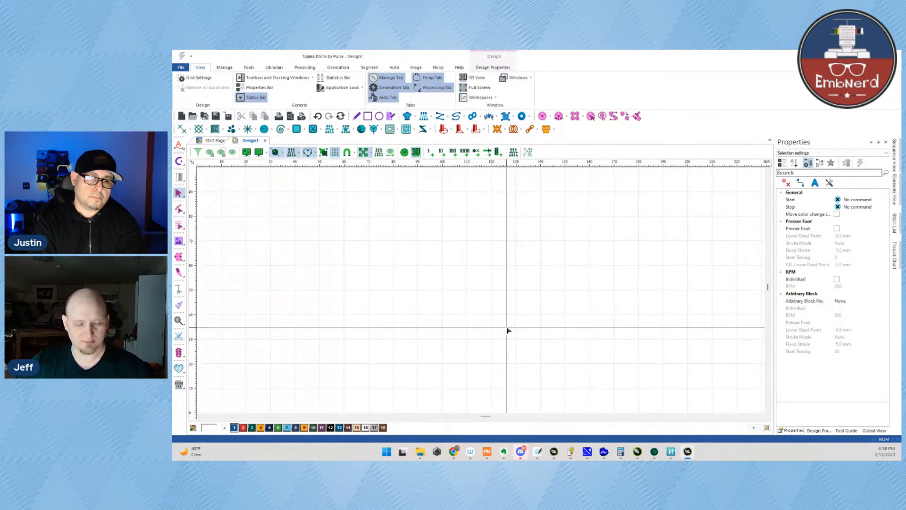
key(m)
click(454, 238)
click(442, 246)
click(469, 247)
click(454, 255)
click(480, 256)
click(450, 273)
key(BackSpace)
key(BackSpace)
key(BackSpace)
key(Escape)
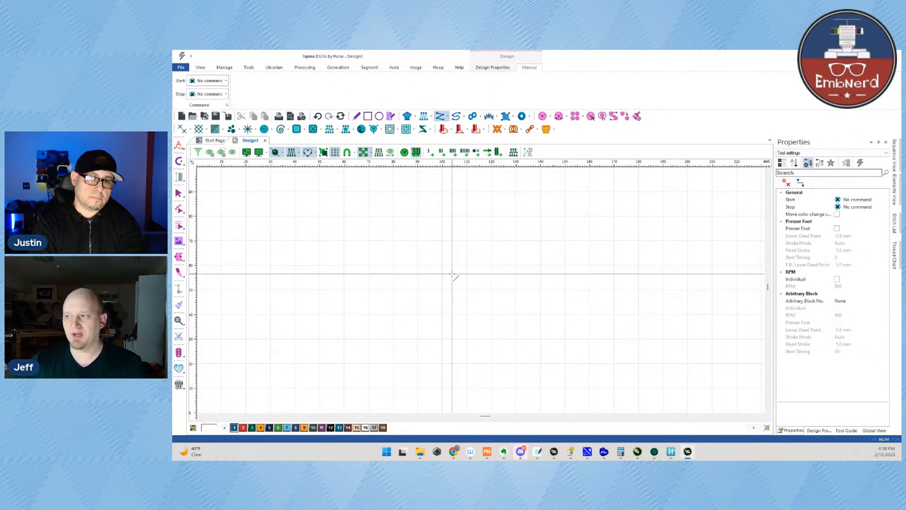
click(179, 194)
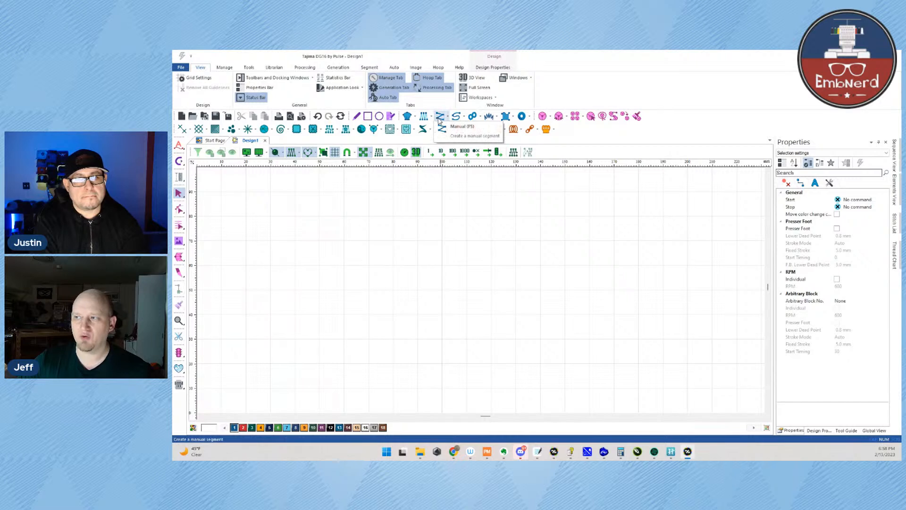
Step: Start a run segment with the Run style and draw its first arch about 35 mm wide in the upper part of the design
click(456, 117)
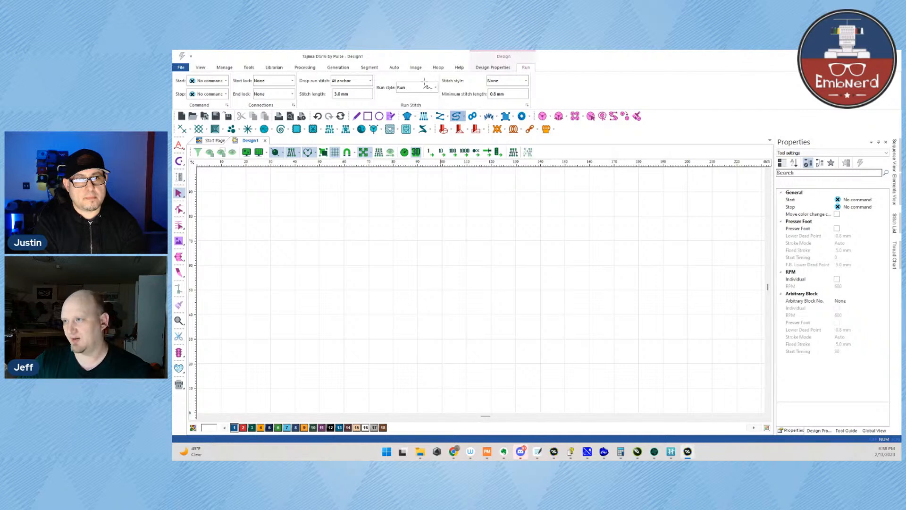
click(435, 88)
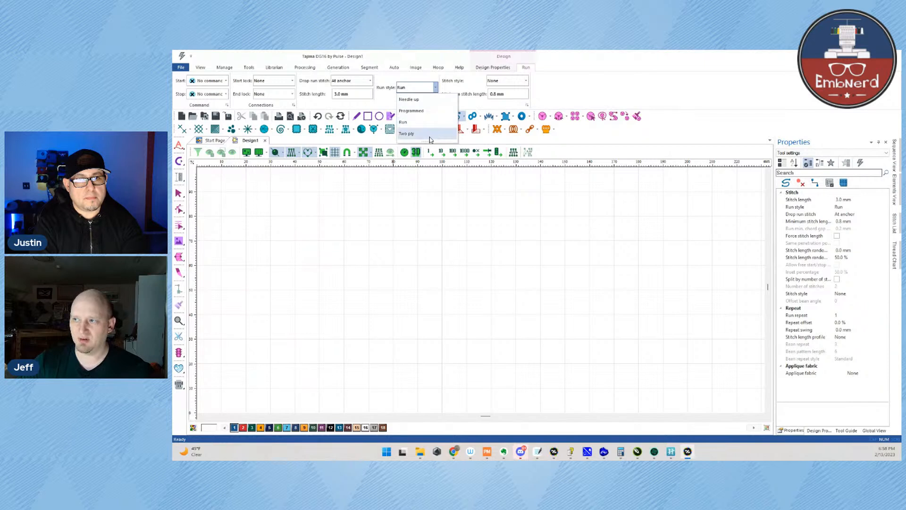
click(429, 123)
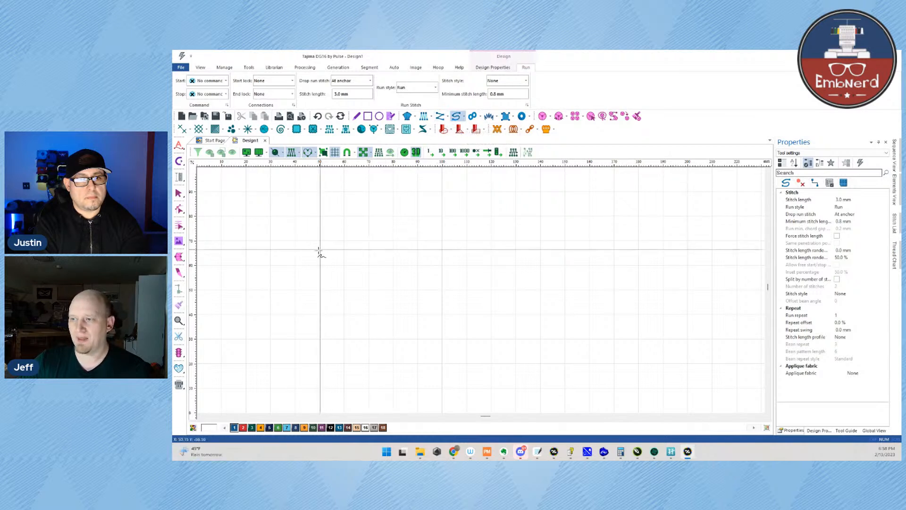
click(315, 244)
click(334, 241)
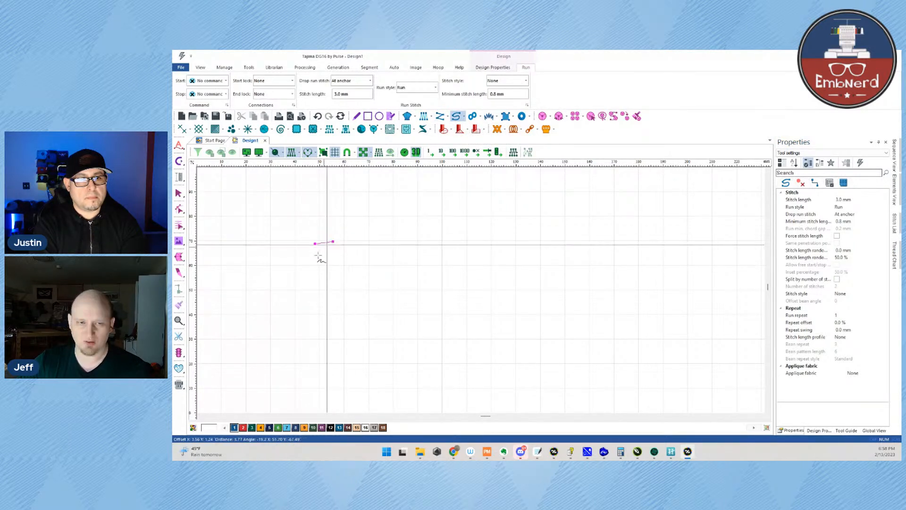
click(369, 219)
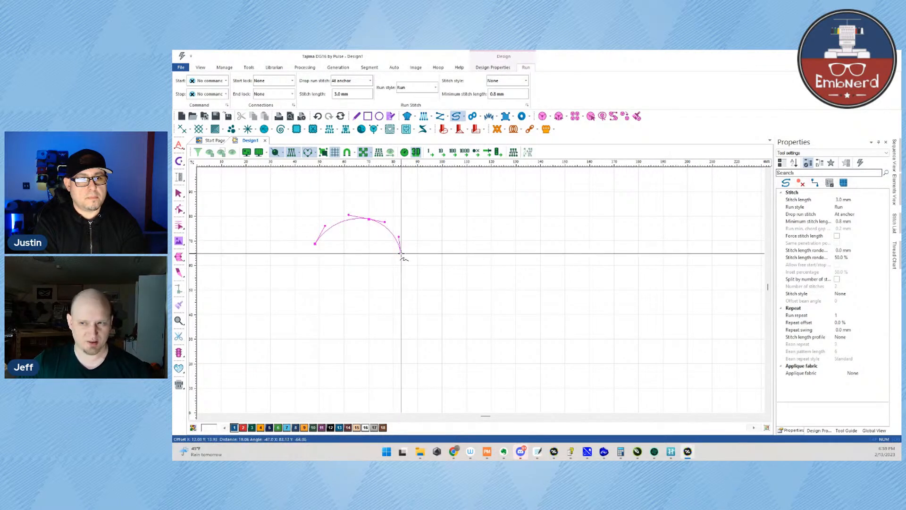
click(400, 253)
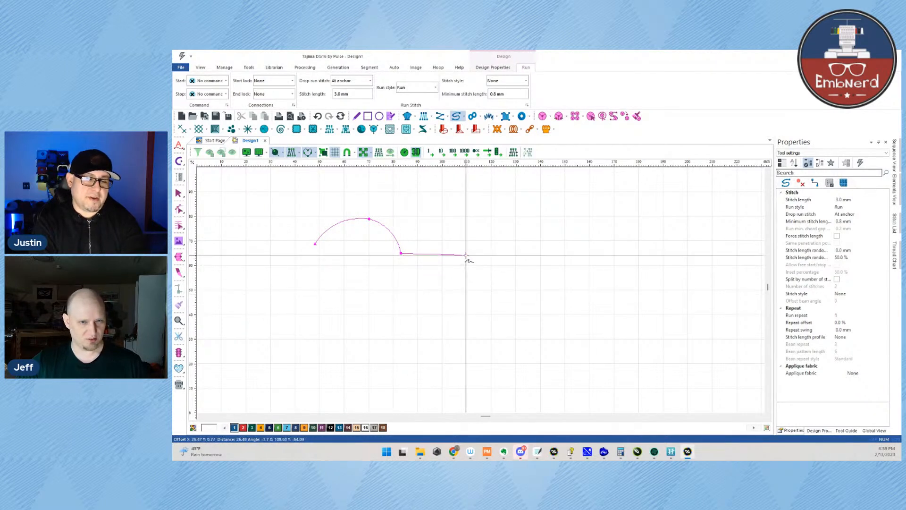
Step: Complete the run as an open outline about 112 by 39 mm, with a second arch, straight edges and a wavy lower line
click(451, 253)
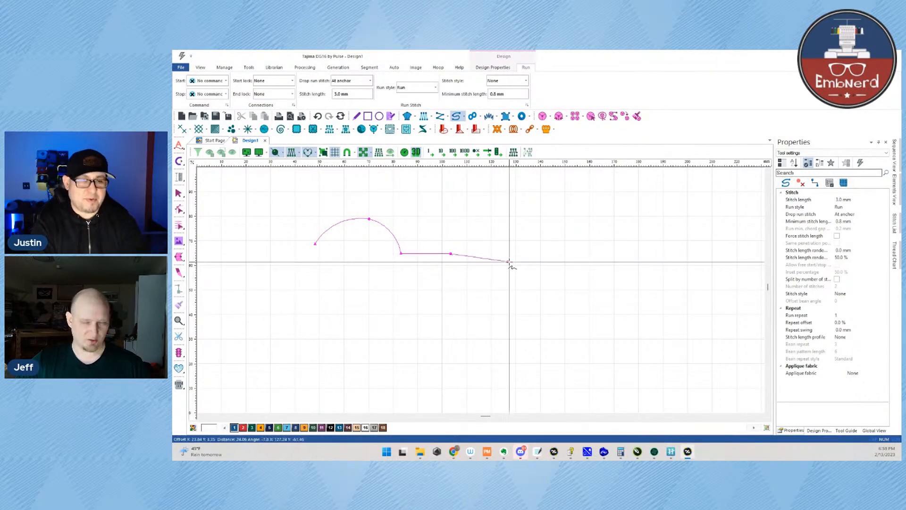
right_click(506, 223)
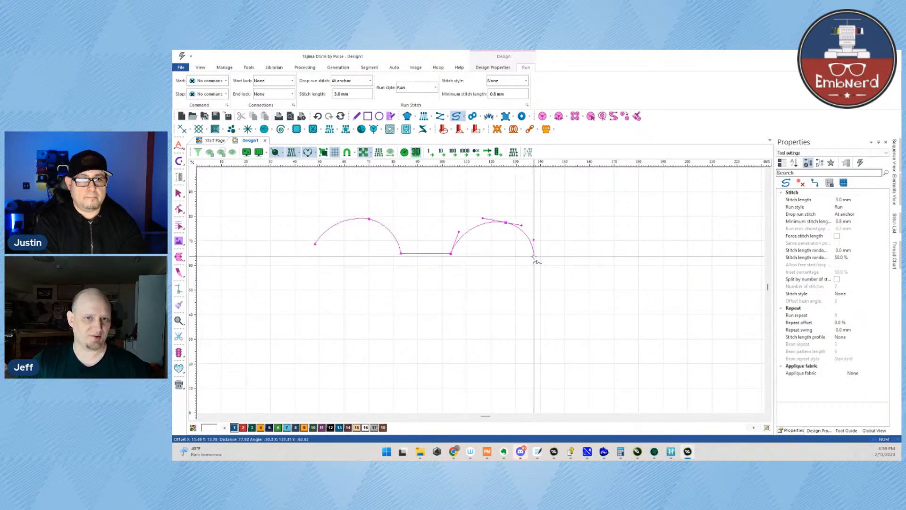
click(554, 249)
click(591, 252)
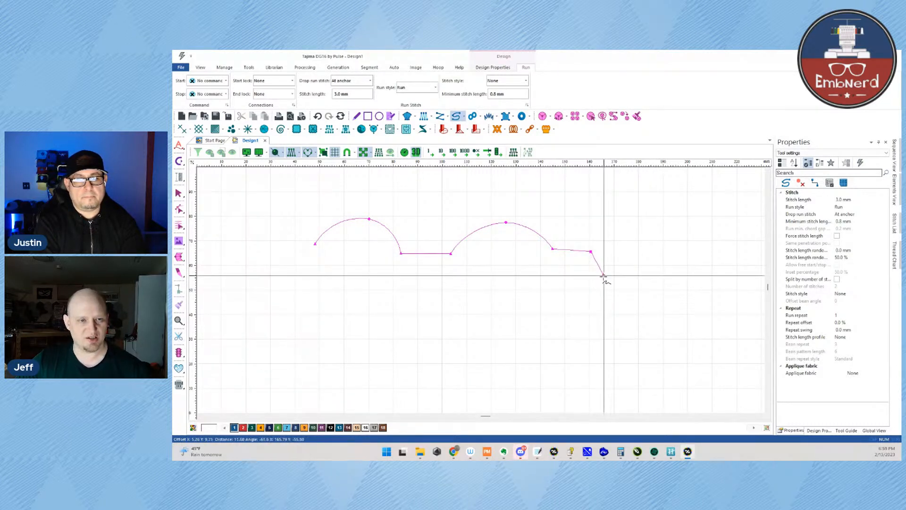
click(586, 312)
right_click(522, 311)
right_click(498, 298)
right_click(455, 306)
right_click(336, 300)
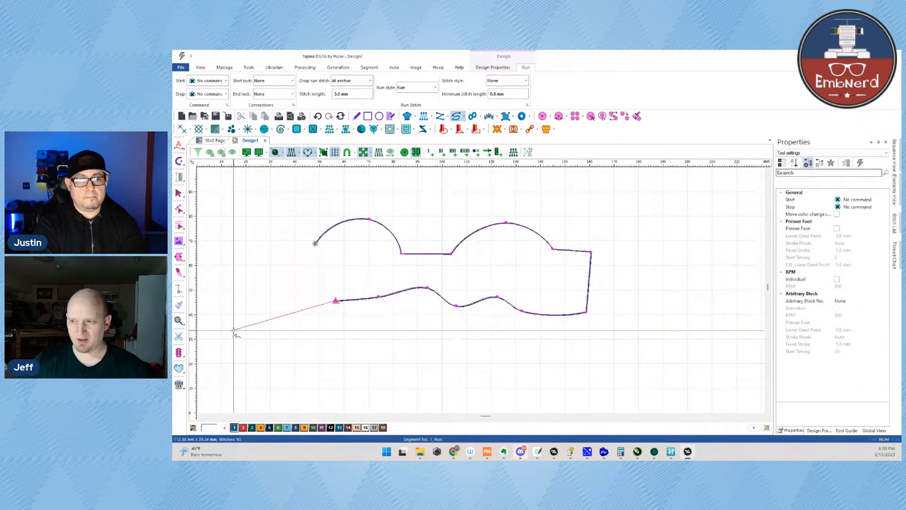
key(Return)
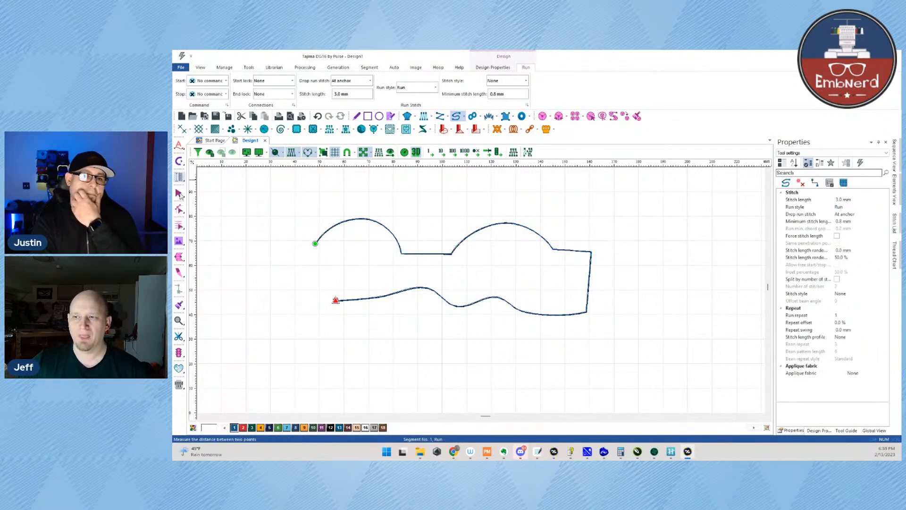
Step: Reshape the first arch of the run segment by extending and raising the curve handle of its top vertex
click(179, 210)
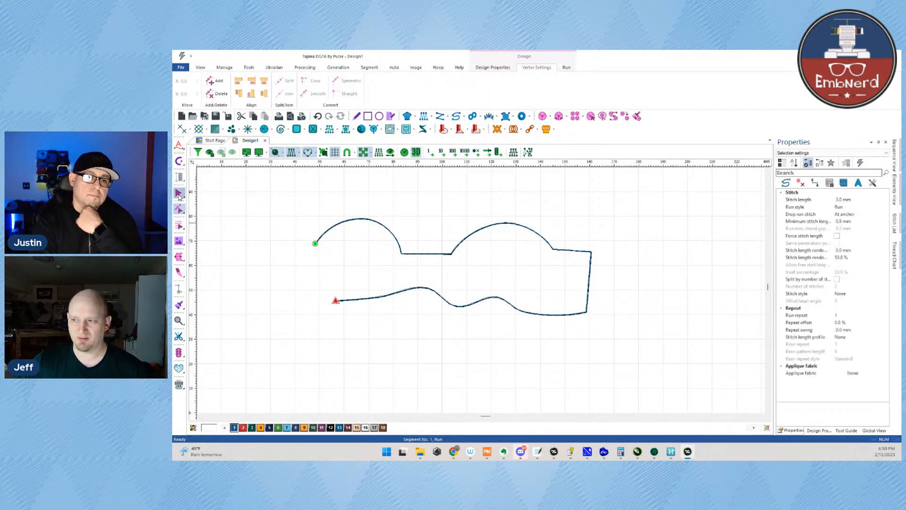
click(179, 194)
click(180, 210)
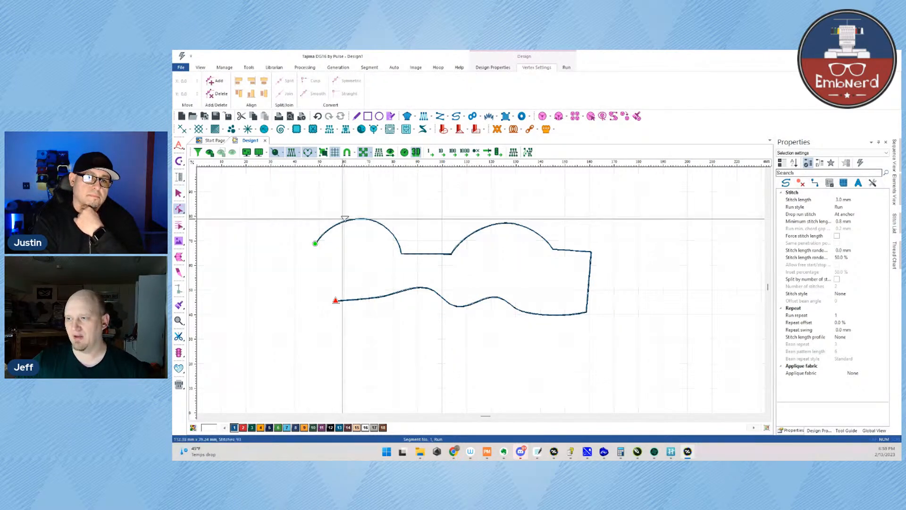
click(370, 220)
scroll(372, 221, up, 1)
scroll(373, 222, up, 3)
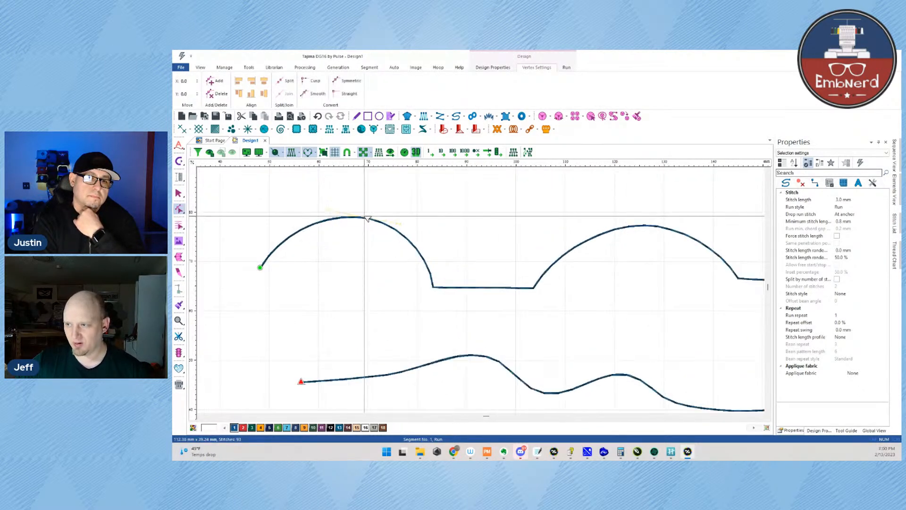
scroll(354, 223, up, 1)
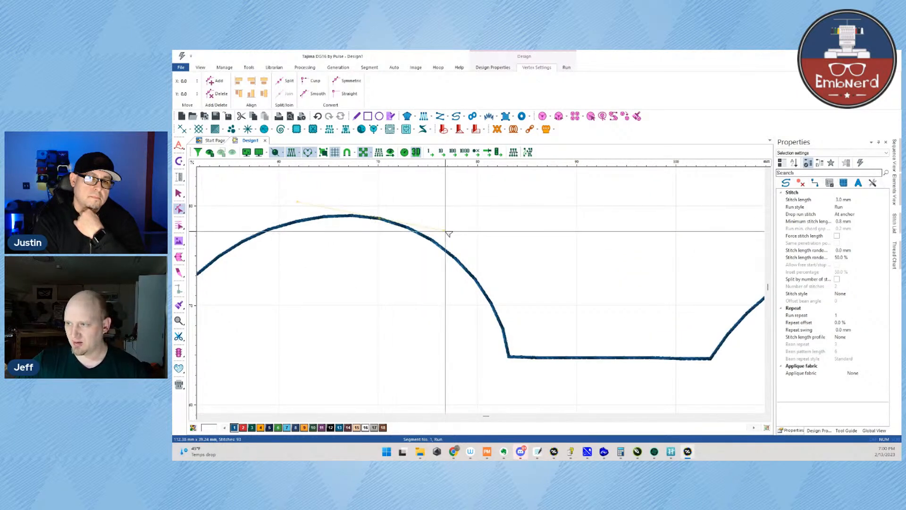
drag(447, 233, 474, 220)
scroll(510, 318, down, 5)
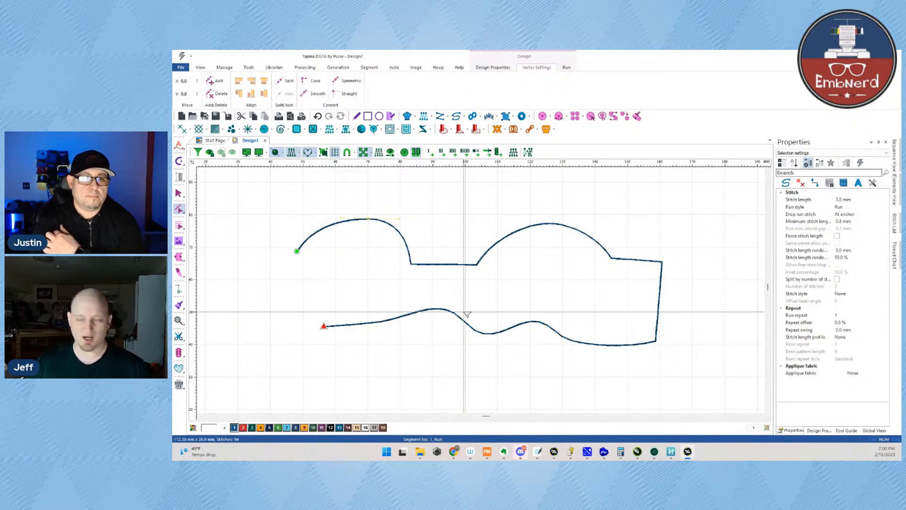
Step: Select the run segment, turn off the 3D stitch view and display its individual stitch points
click(179, 193)
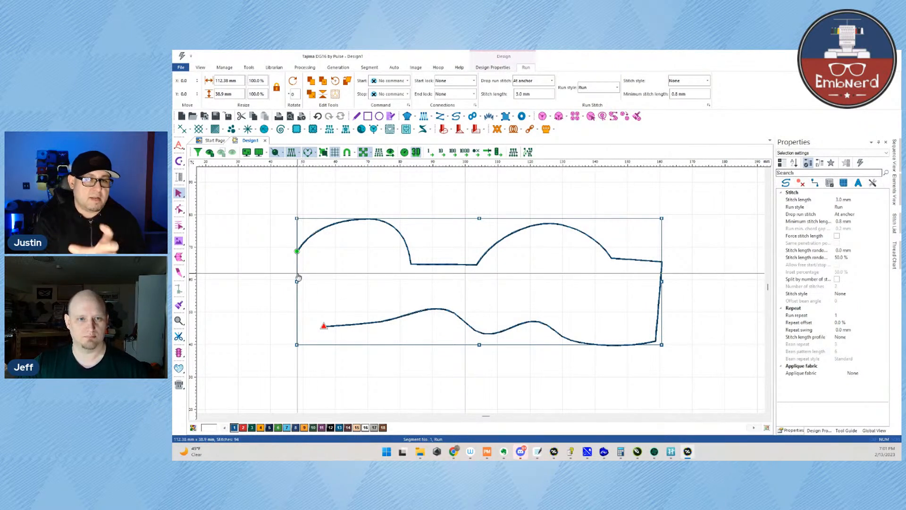
click(416, 152)
scroll(406, 226, up, 1)
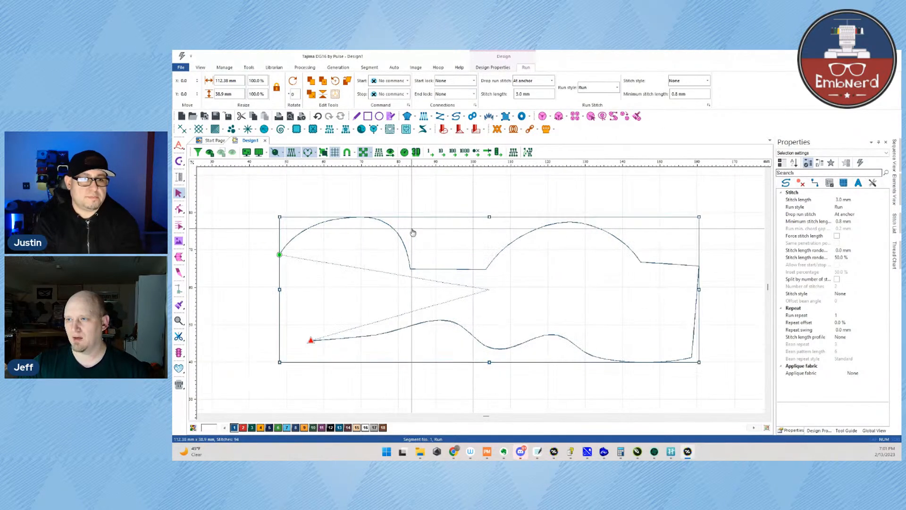
click(259, 153)
scroll(361, 275, up, 1)
scroll(361, 275, up, 1)
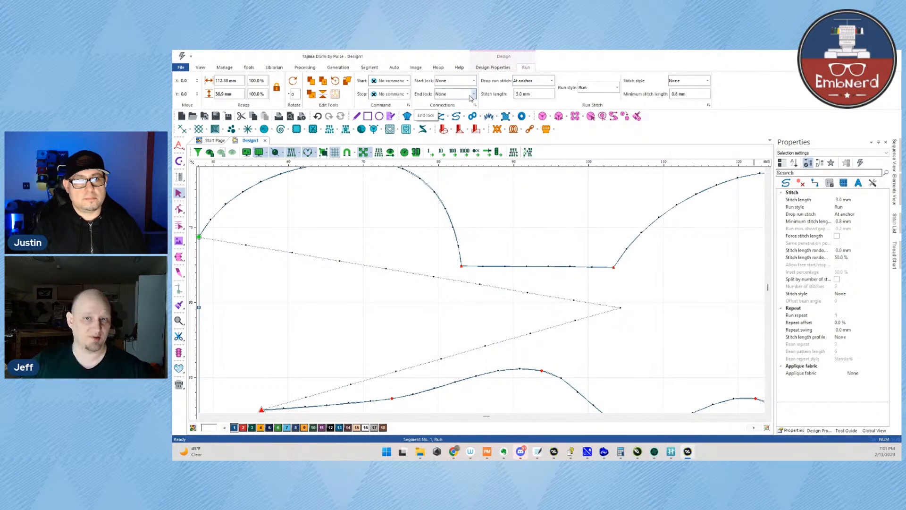
click(407, 94)
click(409, 94)
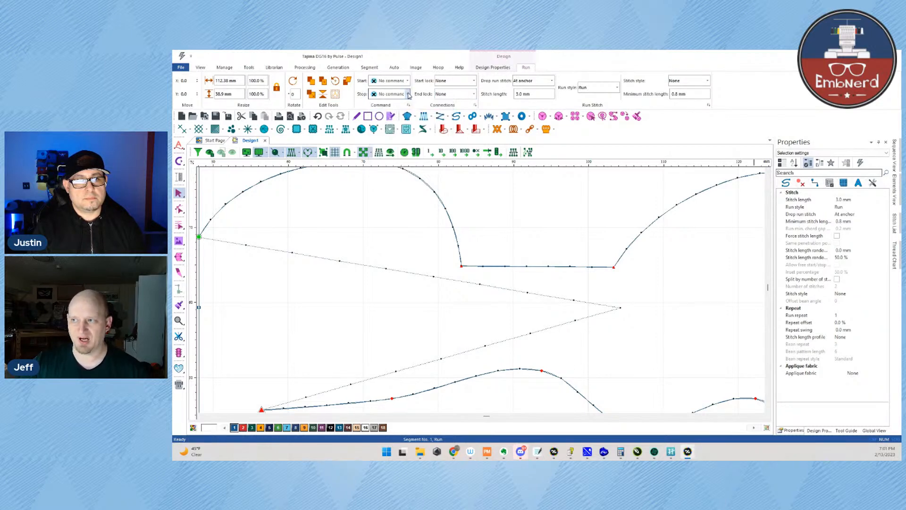
scroll(403, 248, down, 2)
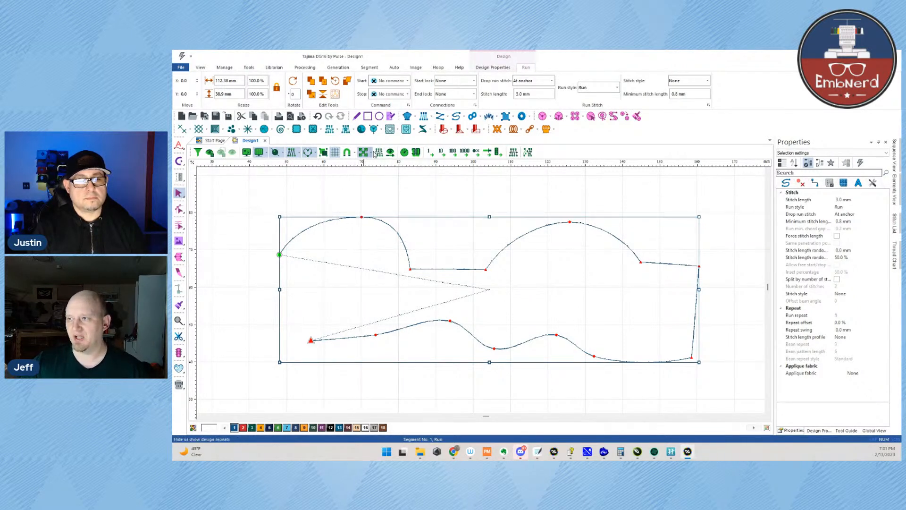
Step: Draw a closed, mostly curved run segment about 53 by 31 mm overlapping the existing run outline
click(456, 116)
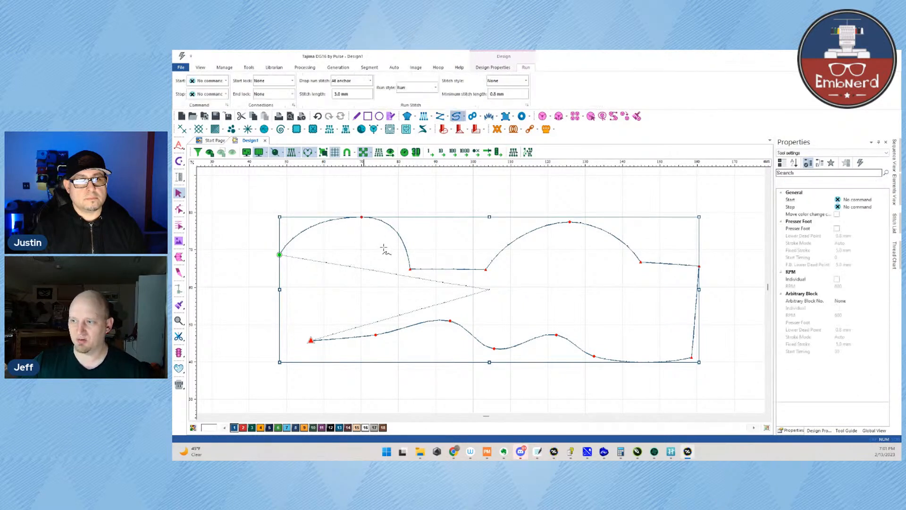
click(351, 258)
click(420, 237)
click(495, 245)
click(508, 268)
right_click(515, 305)
right_click(441, 353)
right_click(346, 332)
right_click(319, 294)
key(Return)
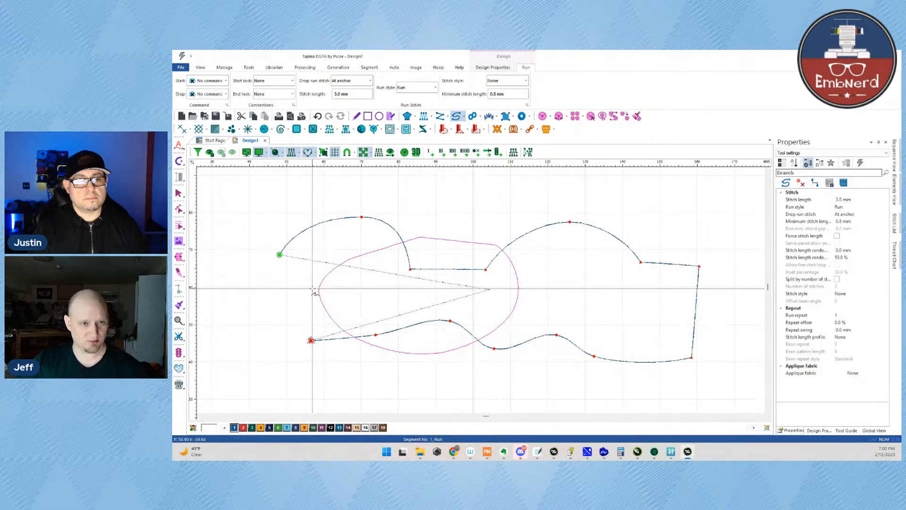
key(Return)
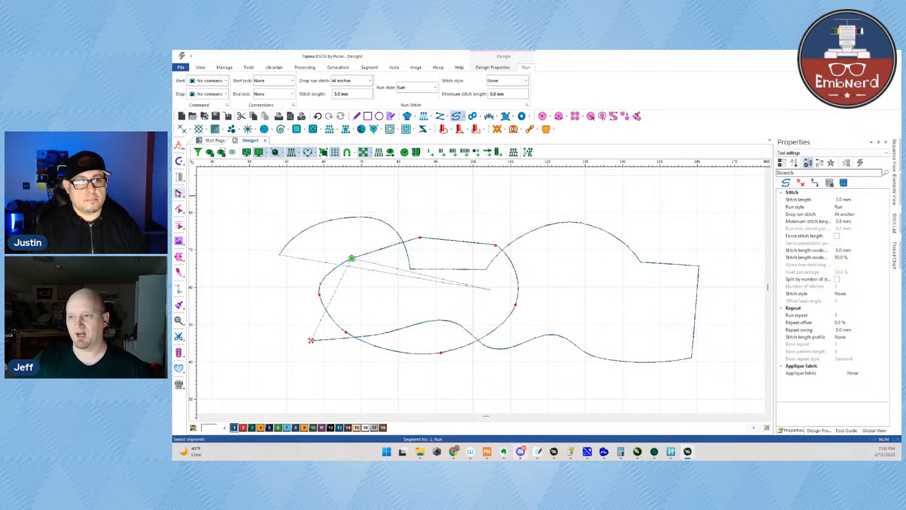
Step: Convert the new closed run segment to a complex fill with a fill angle of about 1 degree
click(179, 193)
click(367, 254)
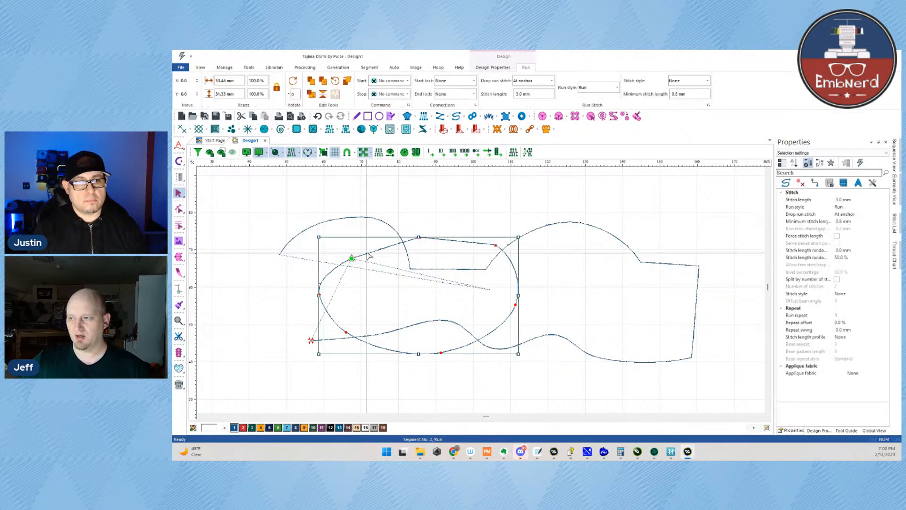
right_click(367, 255)
mouse_move(397, 286)
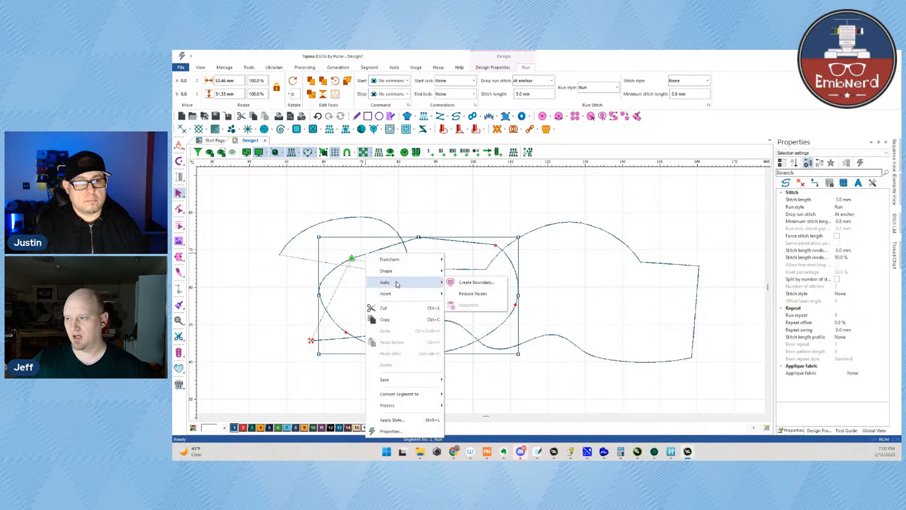
mouse_move(403, 393)
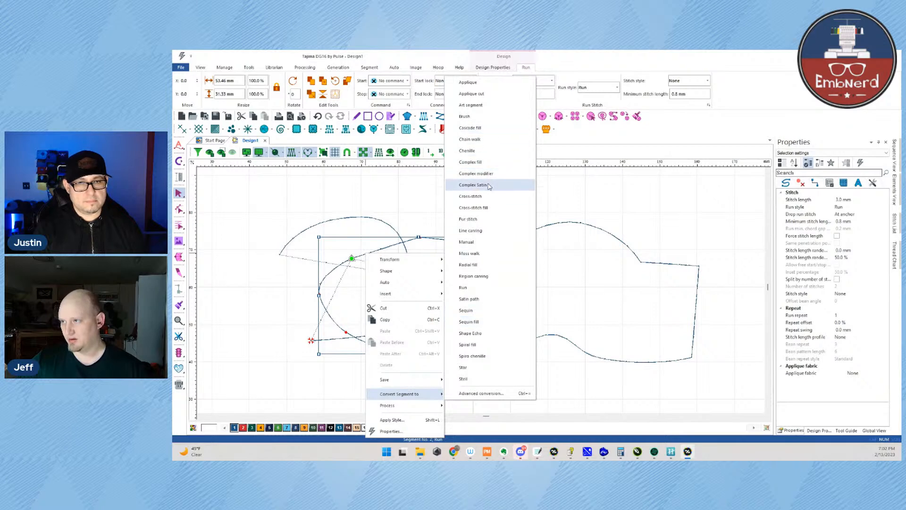
click(487, 162)
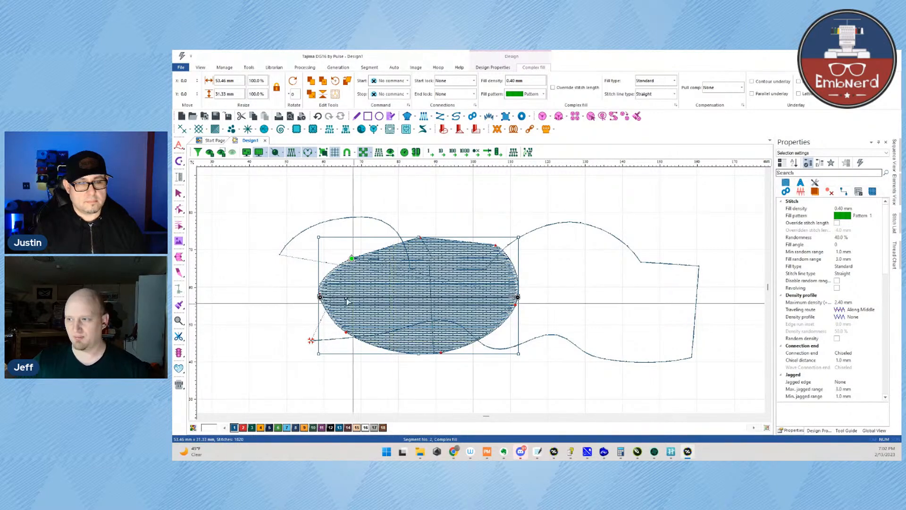
click(351, 259)
click(512, 262)
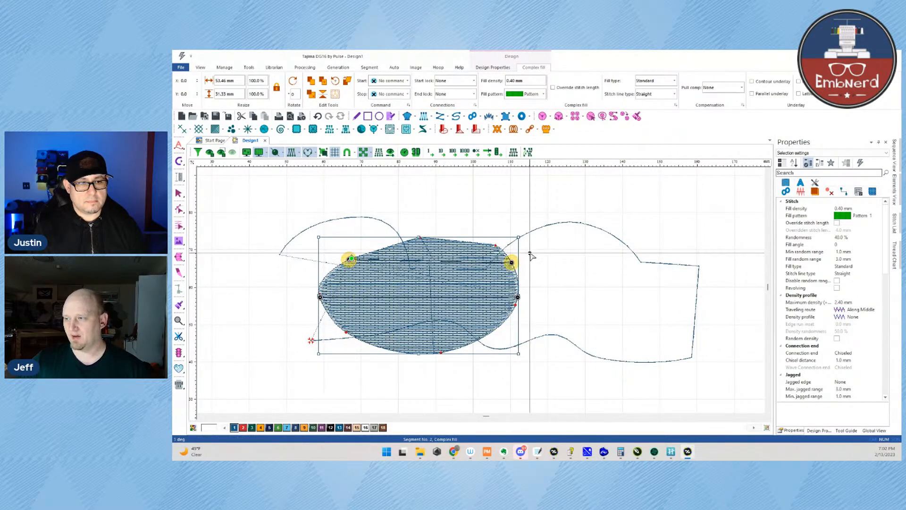
key(Escape)
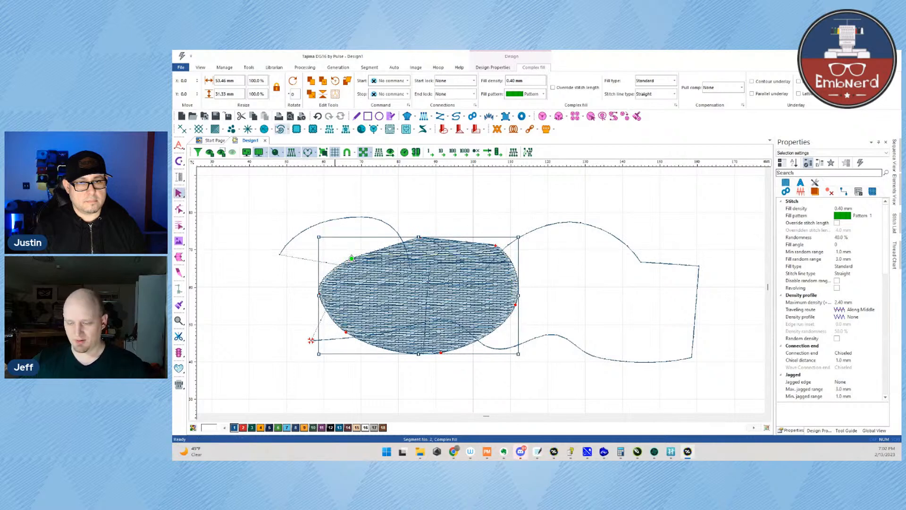
Step: Delete all segments from the design
drag(261, 203, 754, 376)
key(Delete)
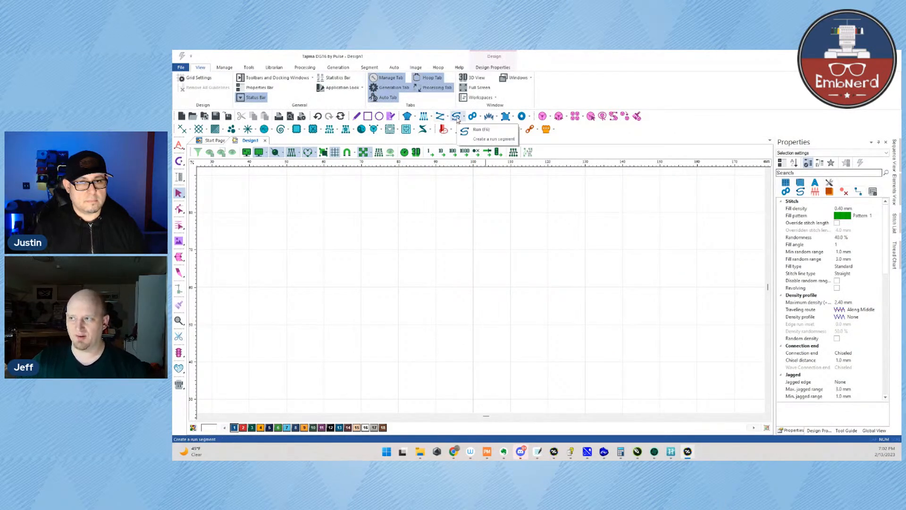
Step: Digitize a short bent satin column about 12 by 13 mm from three point pairs, widening toward its upper end
click(424, 117)
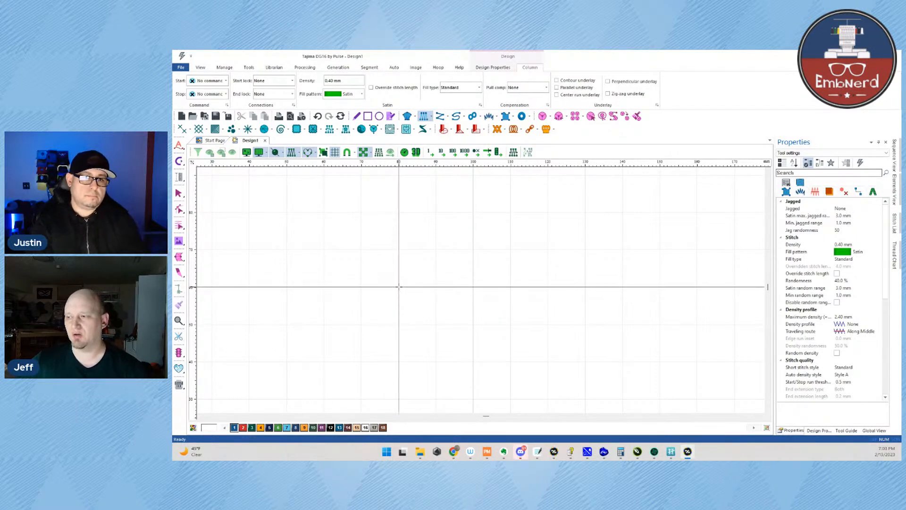
click(400, 287)
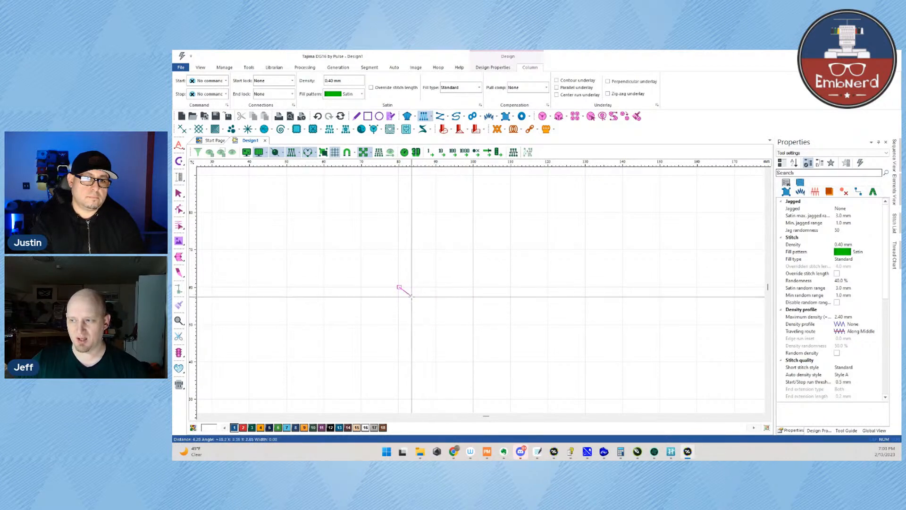
click(410, 294)
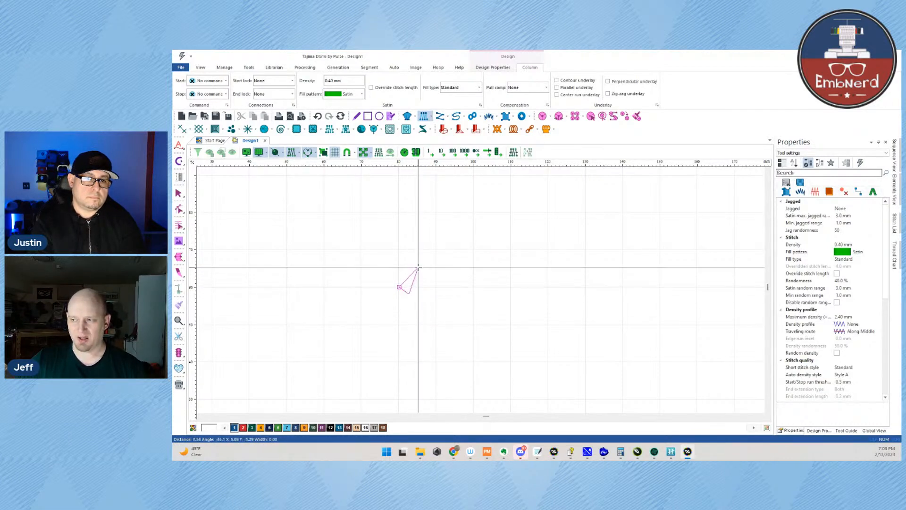
click(418, 267)
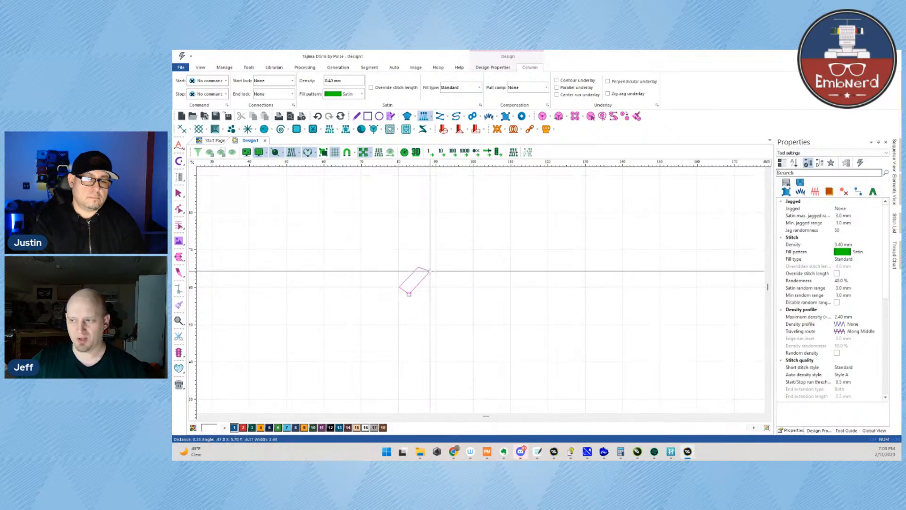
click(429, 271)
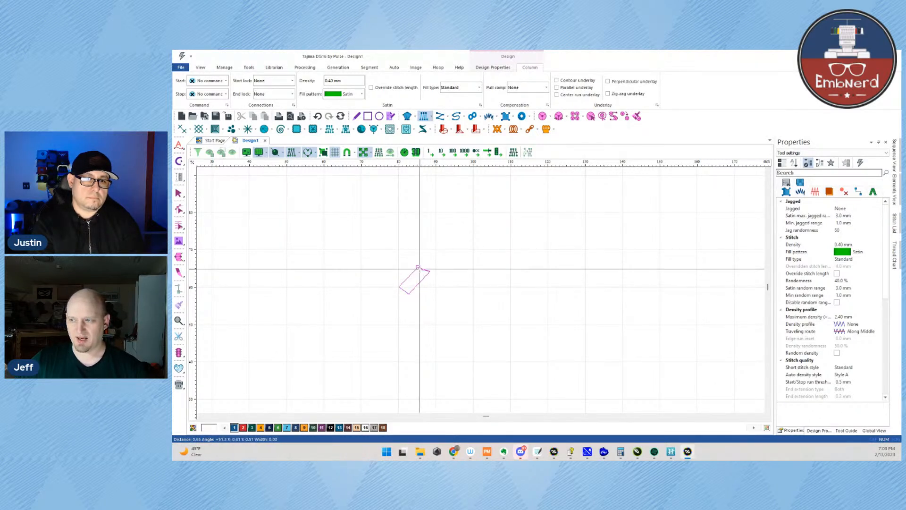
click(443, 249)
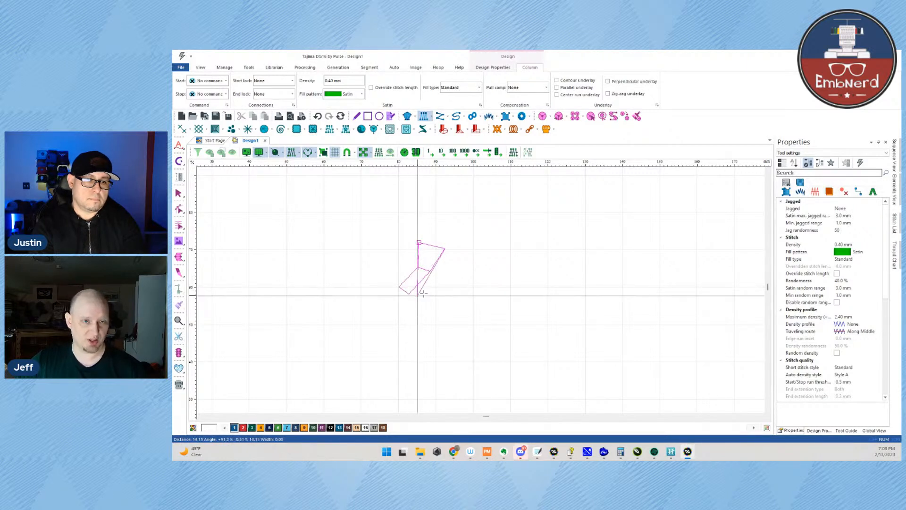
key(Return)
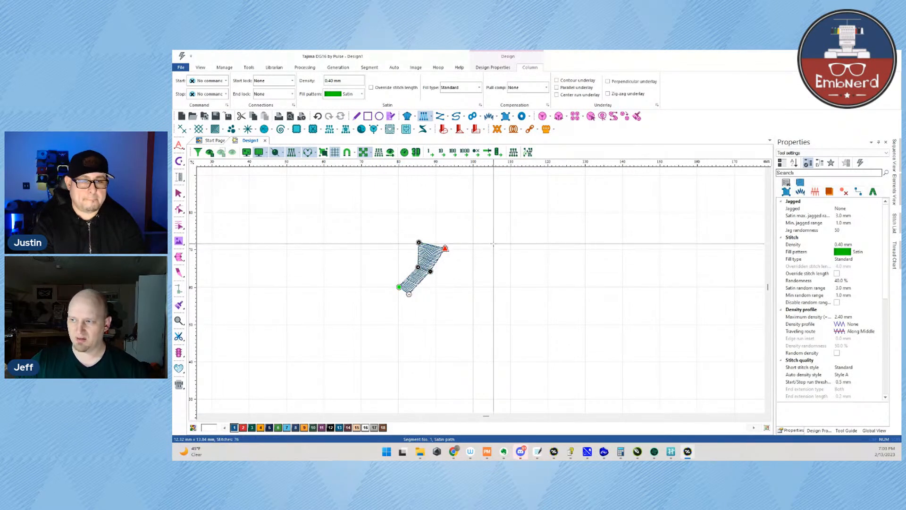
Step: Digitize a second satin column about 19 by 15 mm beside the first, bending downward through four point pairs
click(494, 244)
click(522, 244)
click(517, 258)
click(546, 263)
click(533, 278)
click(532, 299)
click(562, 297)
key(Return)
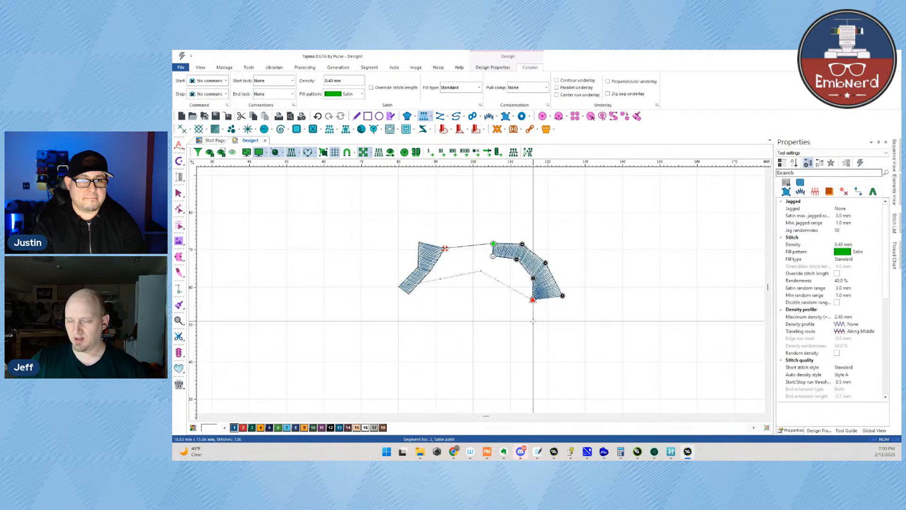
Step: Select both satin columns and delete them
click(178, 194)
drag(354, 207, 598, 361)
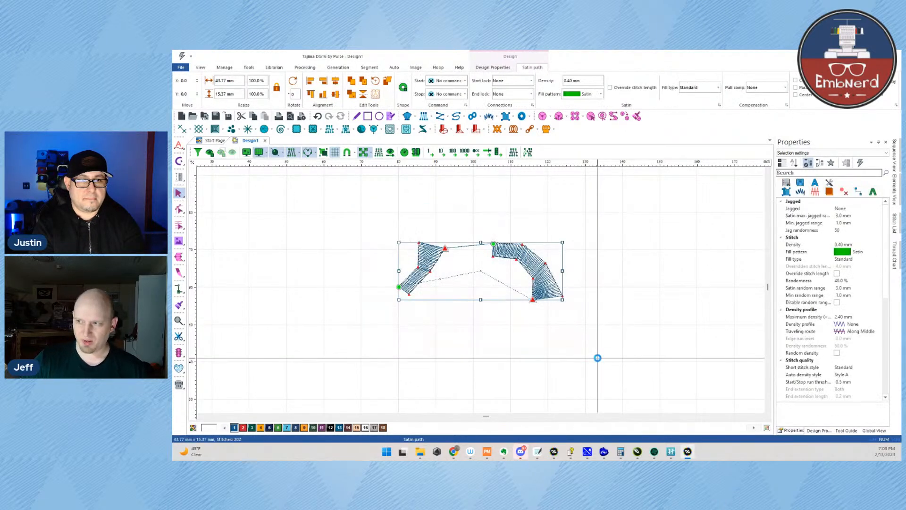
key(Delete)
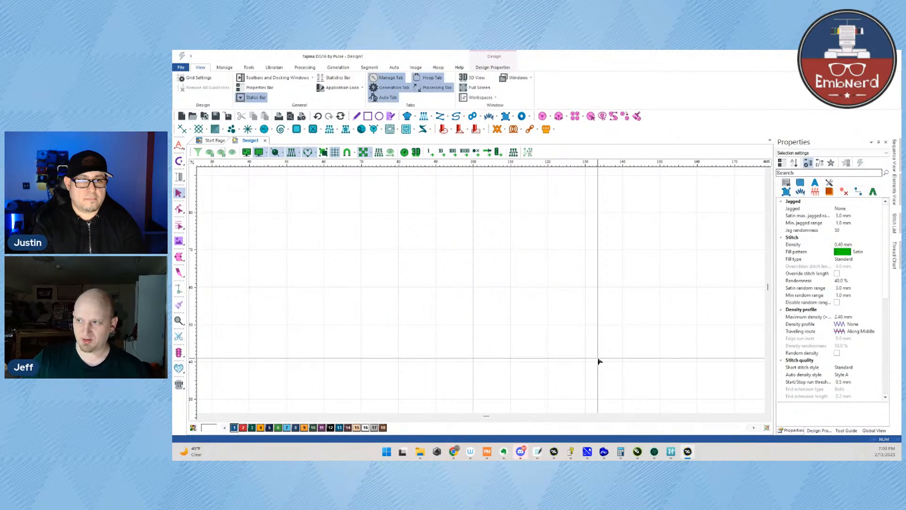
Step: Start an enhanced column with five point pairs forming a nearly straight upper arm that curves down on the right
click(406, 118)
click(302, 242)
click(307, 259)
click(338, 233)
click(340, 251)
click(371, 232)
click(365, 248)
click(422, 243)
click(408, 259)
click(442, 285)
click(425, 293)
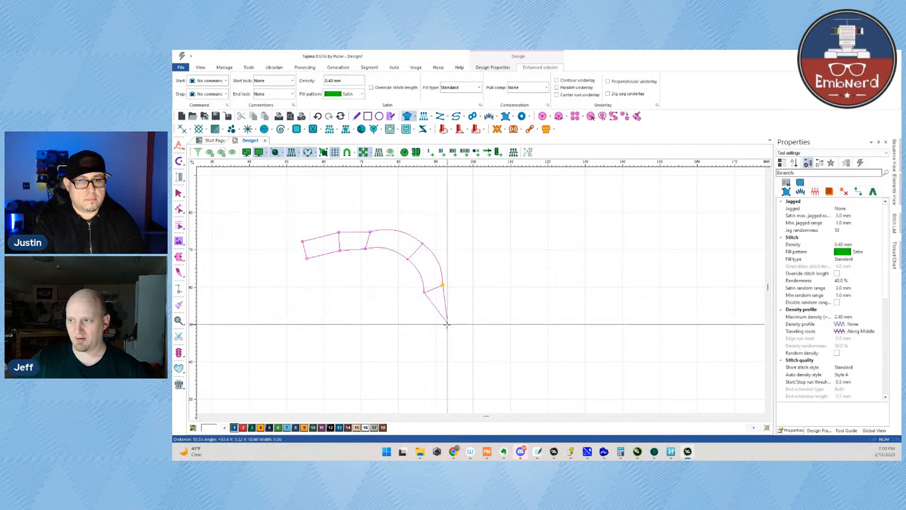
Step: Continue the enhanced column with four point pairs that curve it around the lower right and back to the left
click(422, 324)
click(441, 329)
right_click(415, 356)
right_click(405, 342)
right_click(379, 366)
right_click(377, 348)
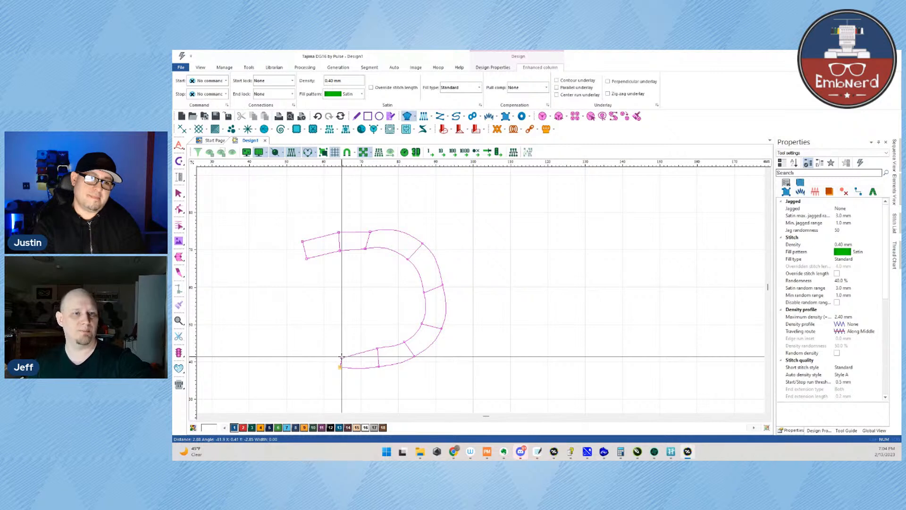
click(342, 357)
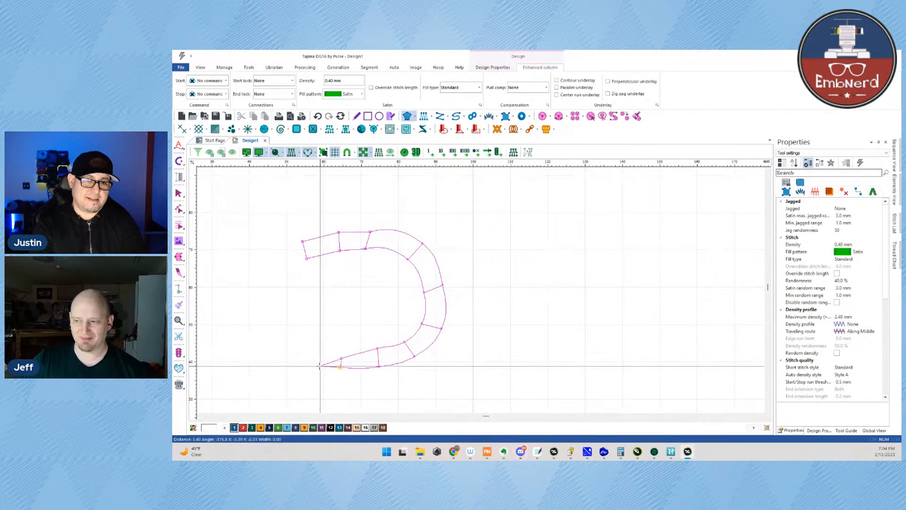
Step: Complete the enhanced column as an open loop about 52 by 37 mm, curving its lower end up on the left
click(317, 367)
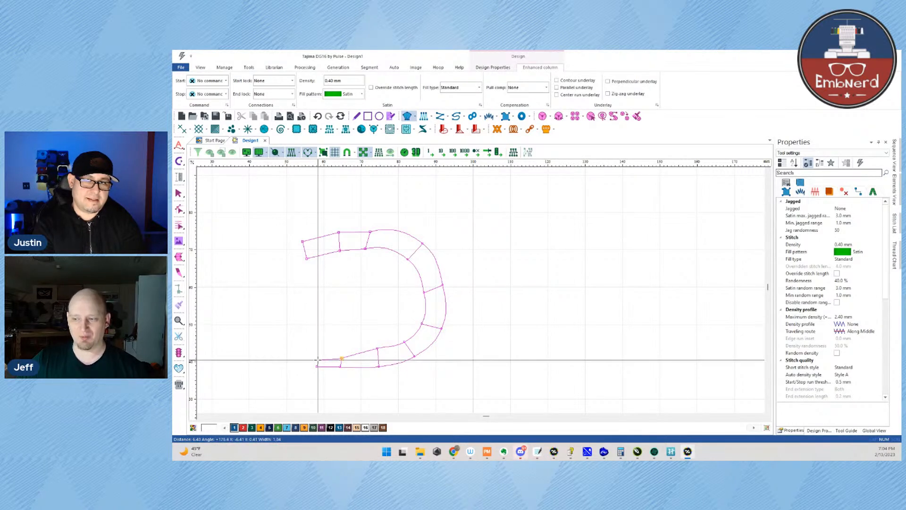
click(321, 352)
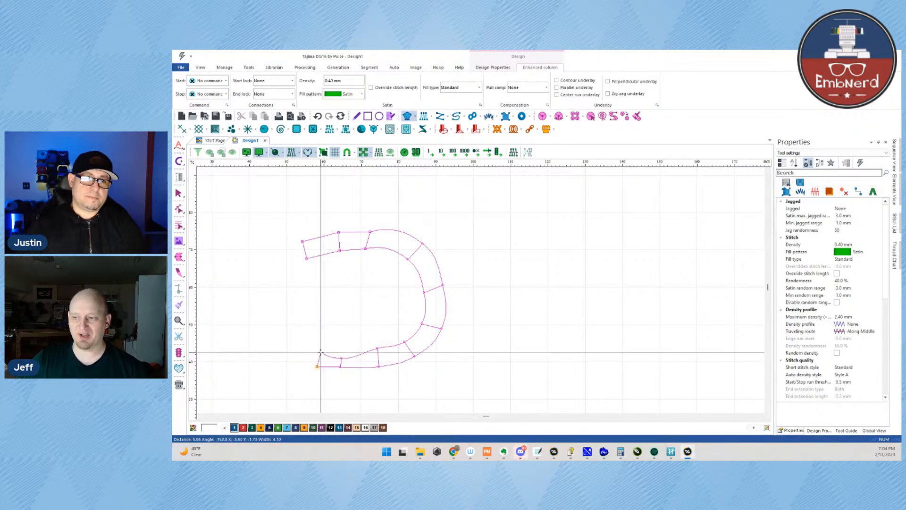
click(287, 353)
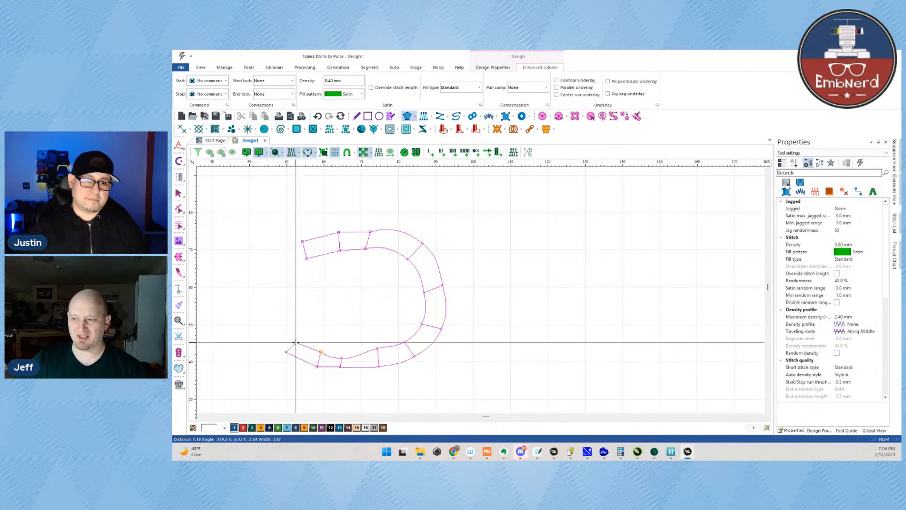
click(265, 332)
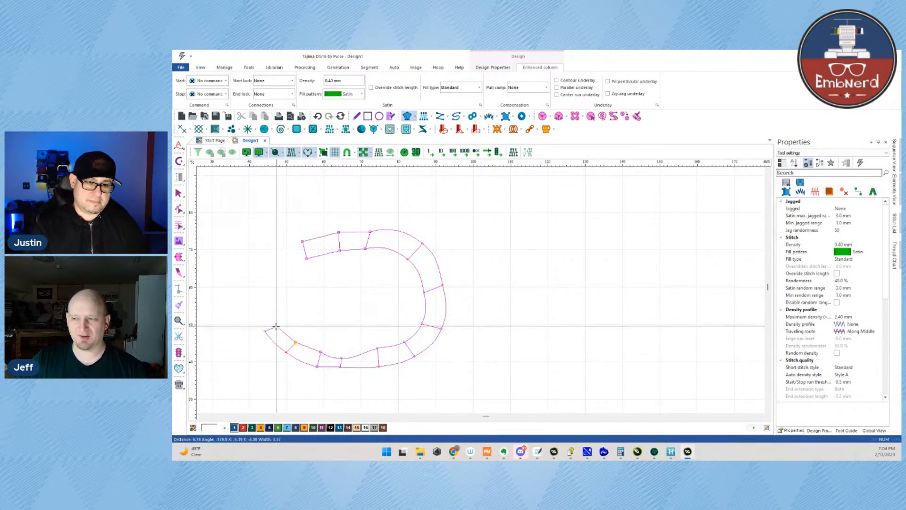
click(276, 326)
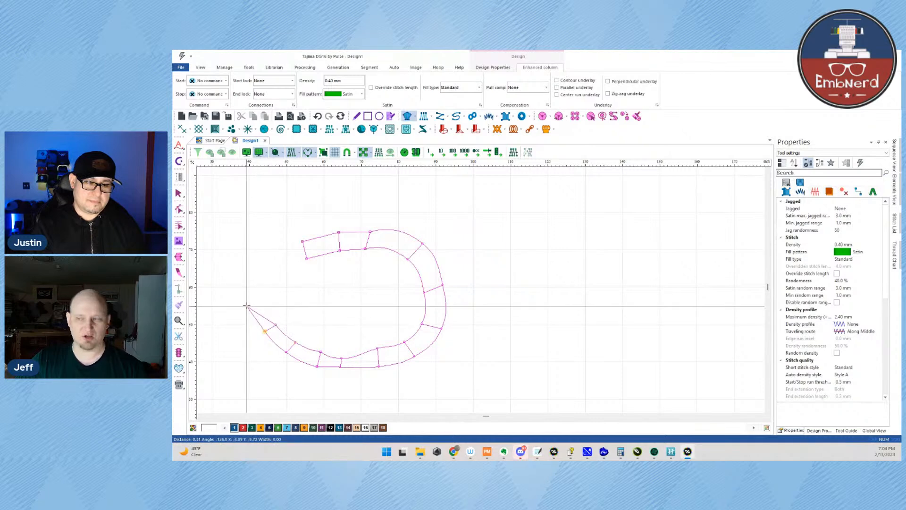
click(273, 301)
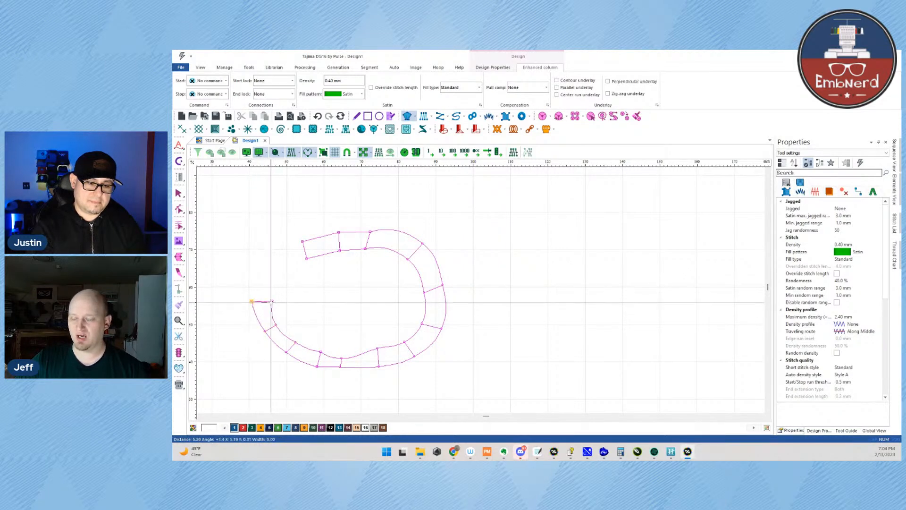
key(Return)
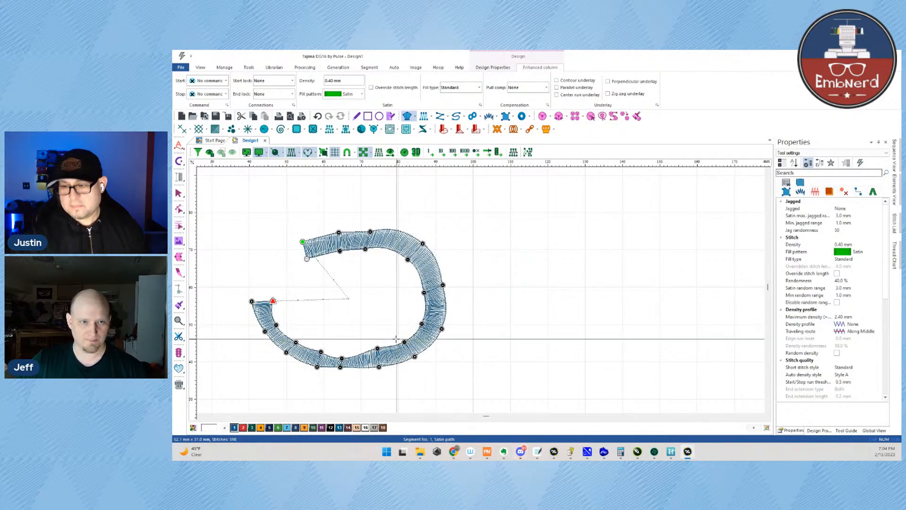
Step: Select the looped enhanced column and delete it
click(180, 195)
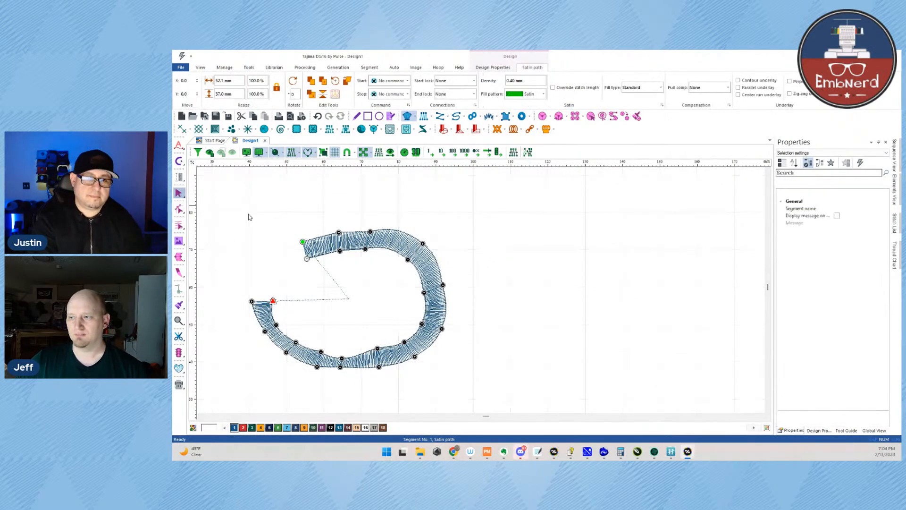
drag(230, 208, 522, 381)
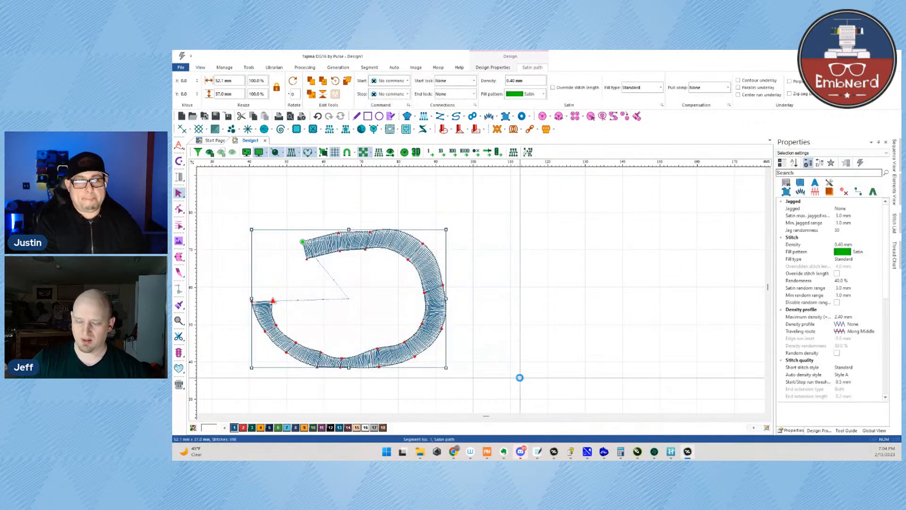
key(Delete)
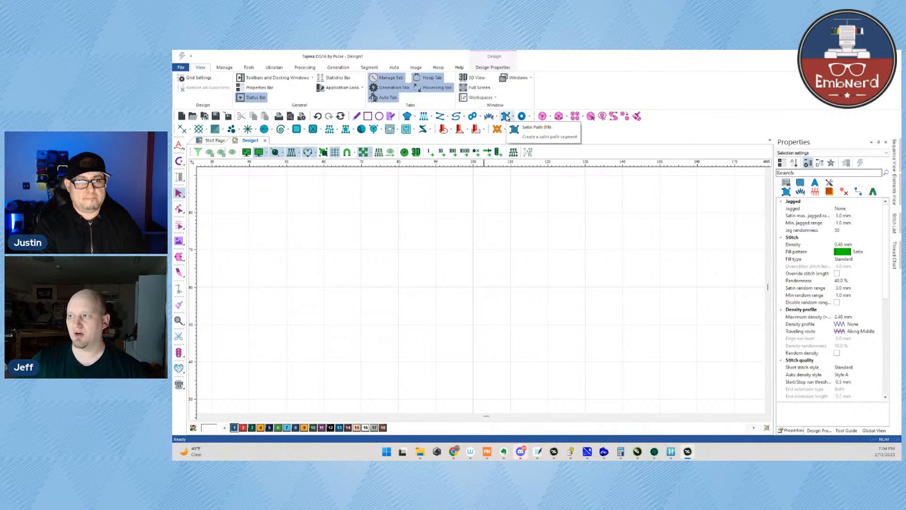
Step: Start a satin path, outlining the outer edge of an arch up its left side and across the top
click(505, 116)
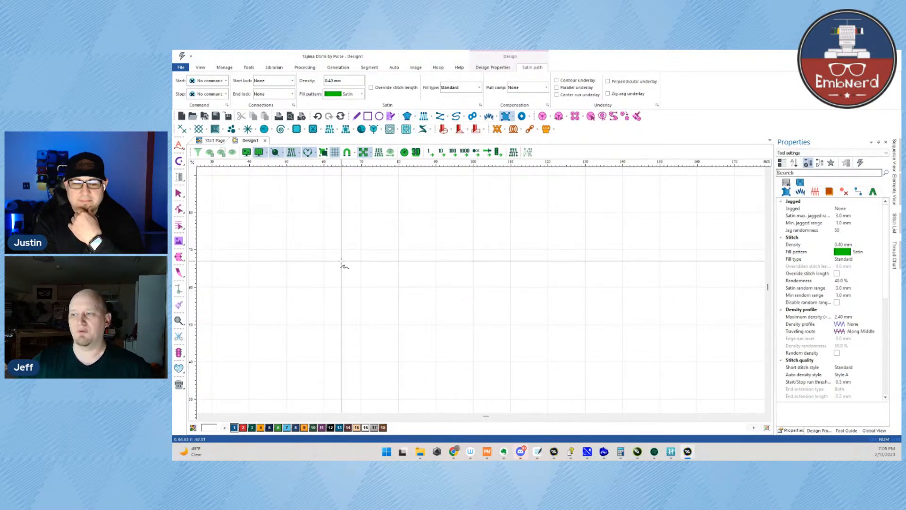
click(341, 261)
click(353, 248)
click(364, 234)
click(369, 215)
click(373, 203)
click(386, 198)
click(407, 199)
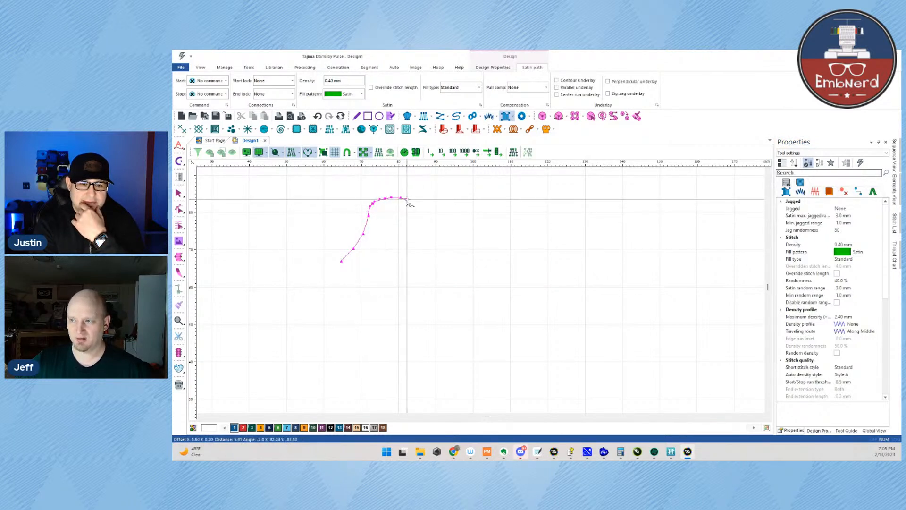
Step: Continue the satin path's outline down the right side of the arch and across its lower right end
click(431, 206)
click(442, 223)
click(443, 242)
click(443, 263)
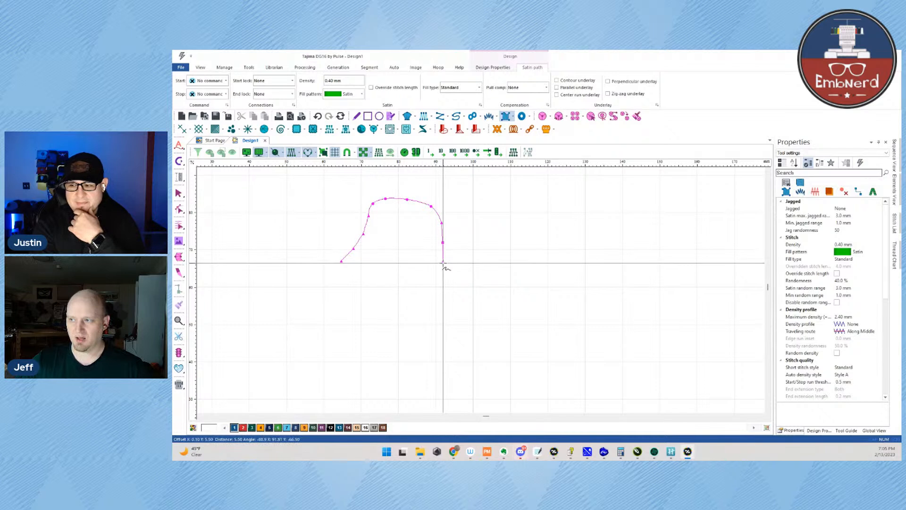
click(442, 280)
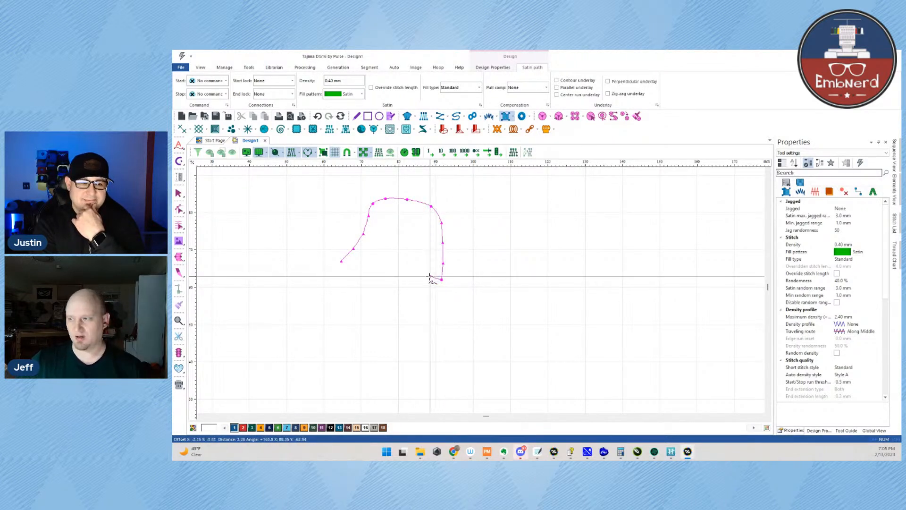
click(429, 279)
Step: Outline the arch's inner edge with curve points back to the lower left, completing a satin path about 28 by 22 mm
right_click(432, 260)
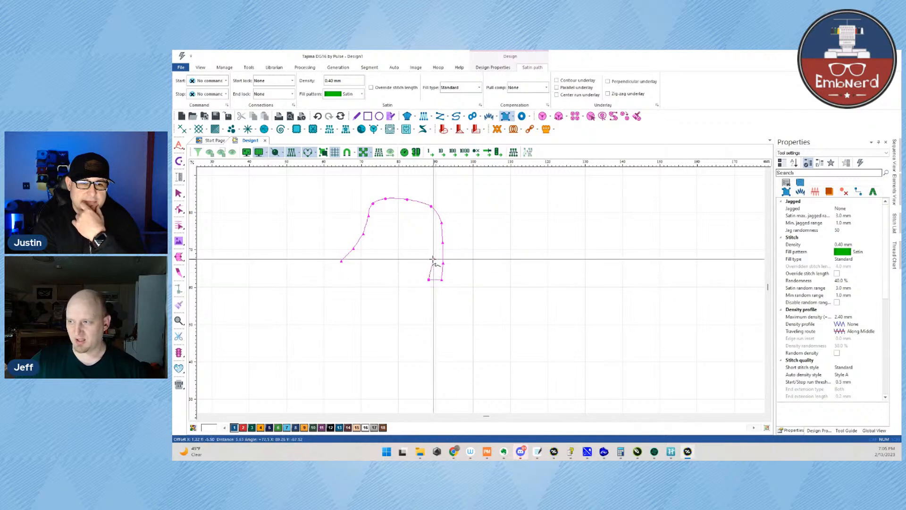
right_click(433, 236)
right_click(426, 217)
right_click(402, 214)
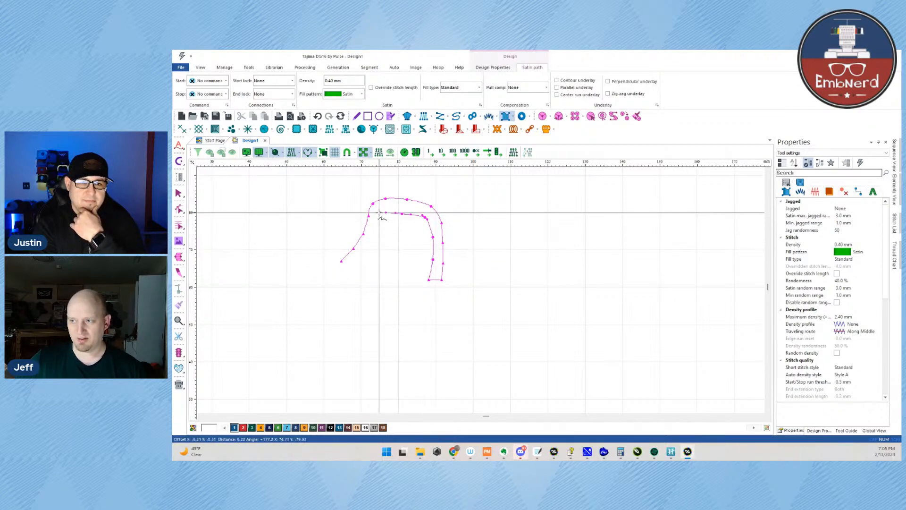
right_click(385, 214)
right_click(378, 228)
right_click(373, 242)
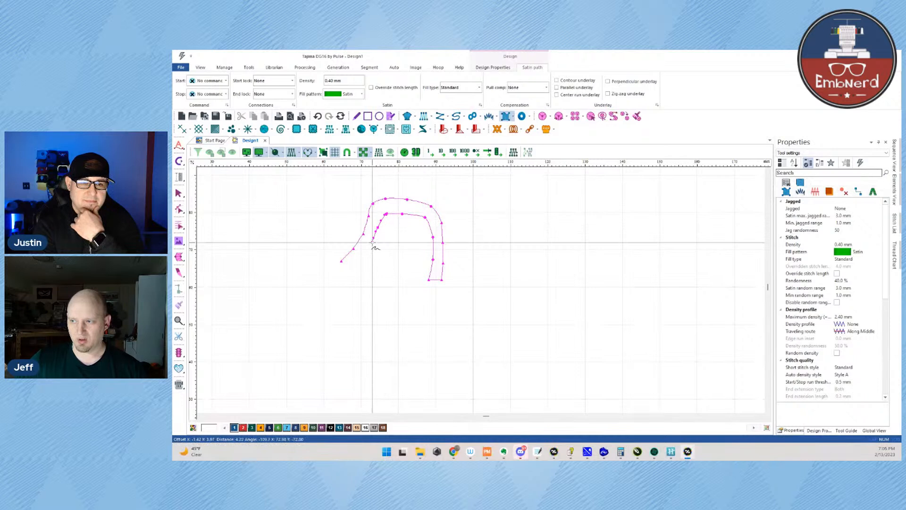
right_click(365, 260)
right_click(355, 270)
click(338, 273)
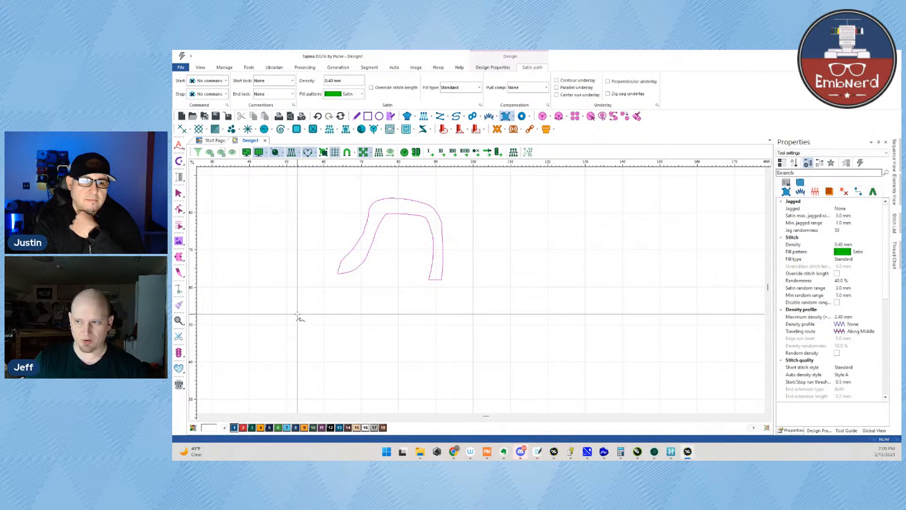
key(Return)
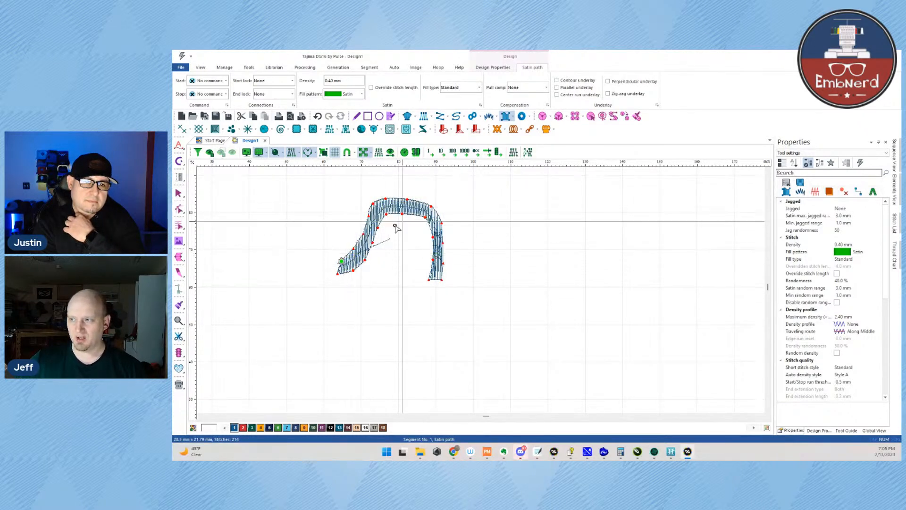
Step: Add six stitch angle lines across the arch from its lower left end to its lower right end and generate the stitches
click(343, 259)
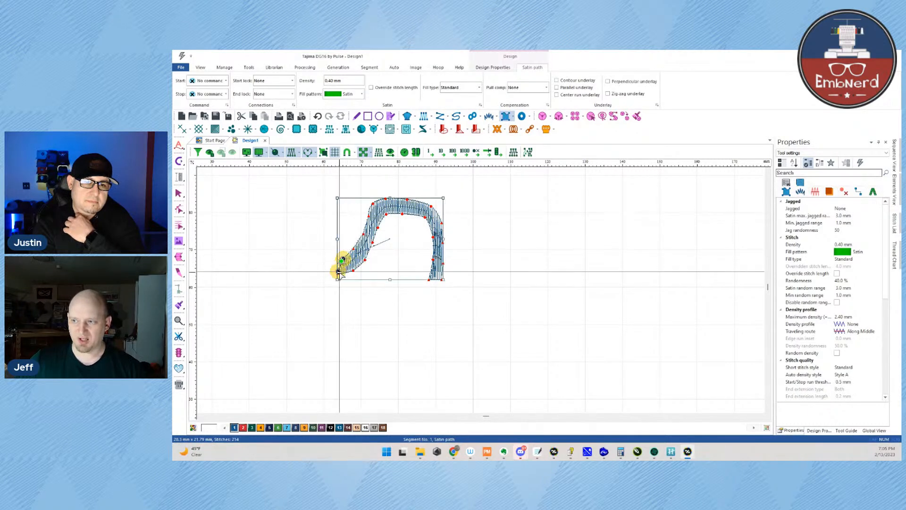
click(359, 242)
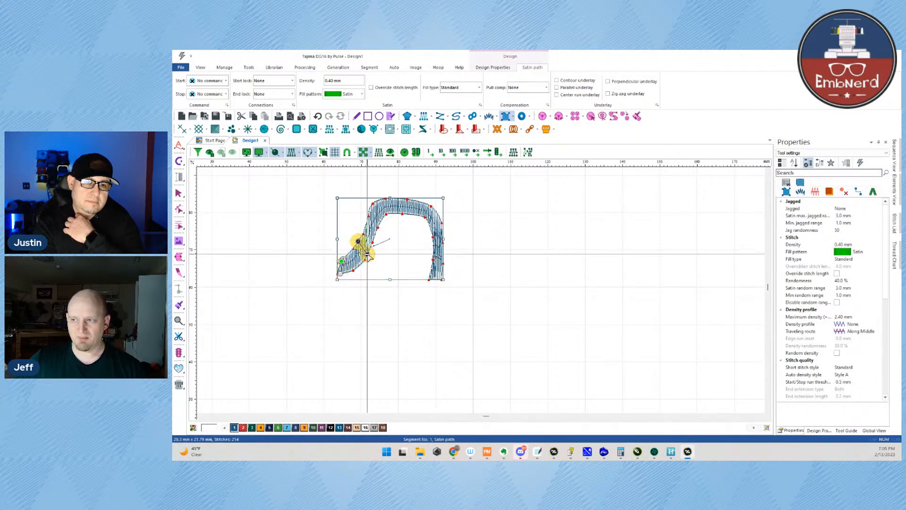
click(373, 205)
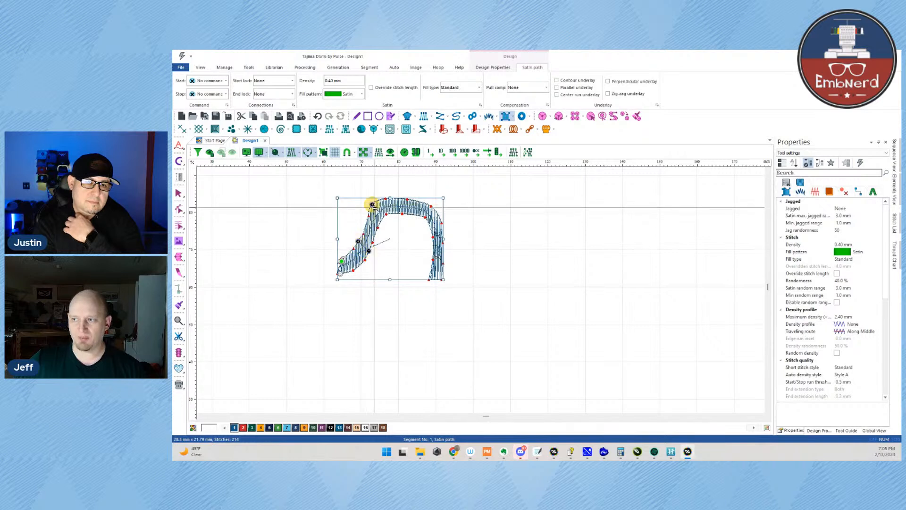
click(407, 199)
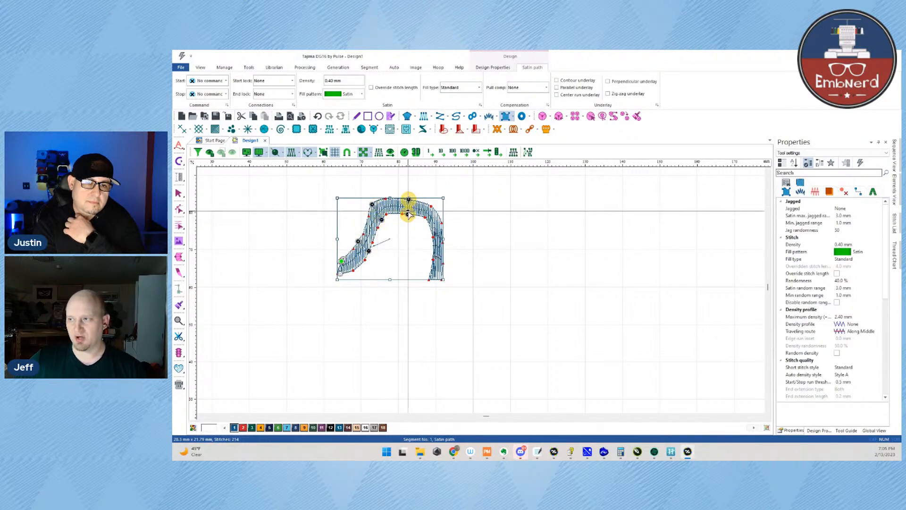
click(441, 220)
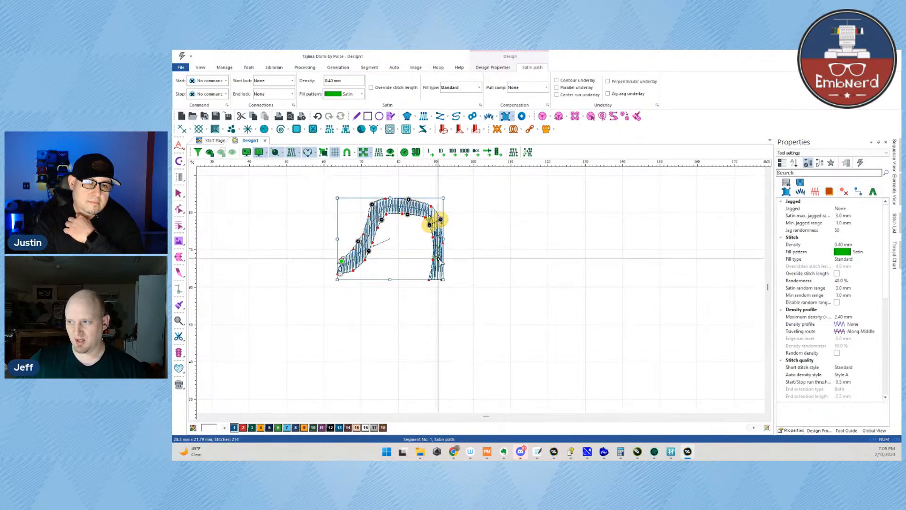
click(442, 278)
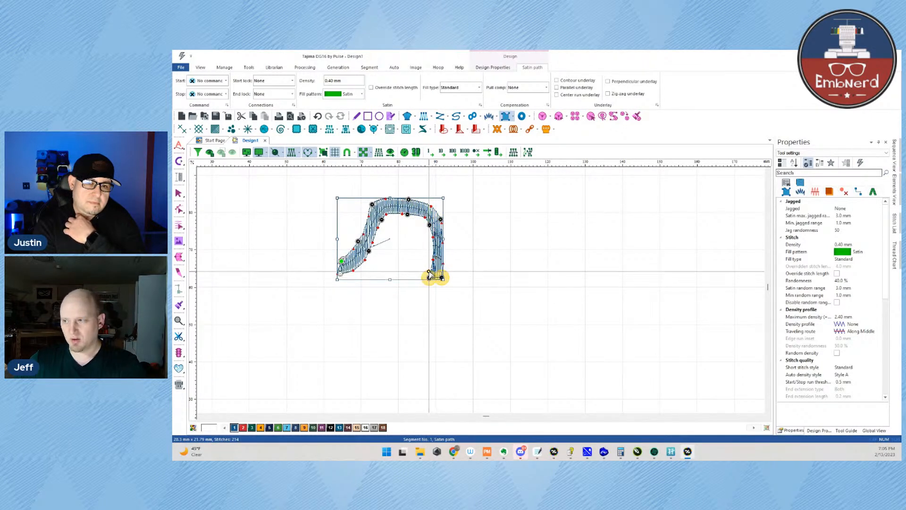
drag(430, 276, 428, 270)
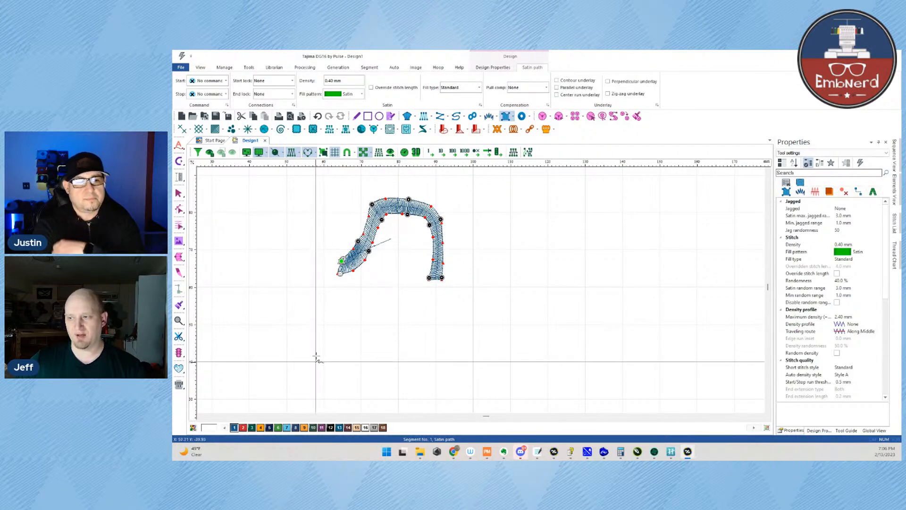
Step: Draw a second satin path below the arch as a shallow curved band about 23 by 8 mm
click(321, 316)
click(340, 312)
click(363, 312)
click(381, 314)
click(392, 319)
click(402, 335)
click(394, 340)
click(385, 327)
click(360, 321)
click(336, 323)
click(318, 332)
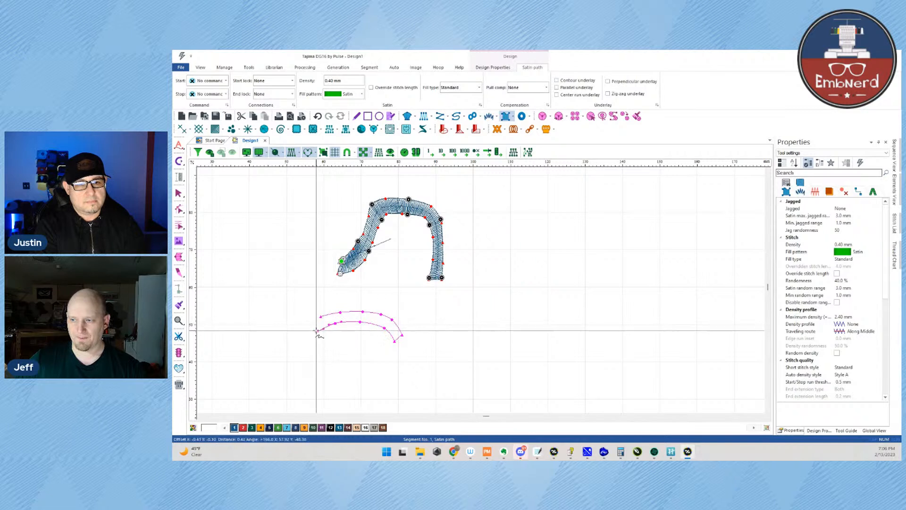
key(Return)
Step: Add three stitch angle lines across the shallow band, at its left end, middle and right end, and generate the stitches
click(322, 329)
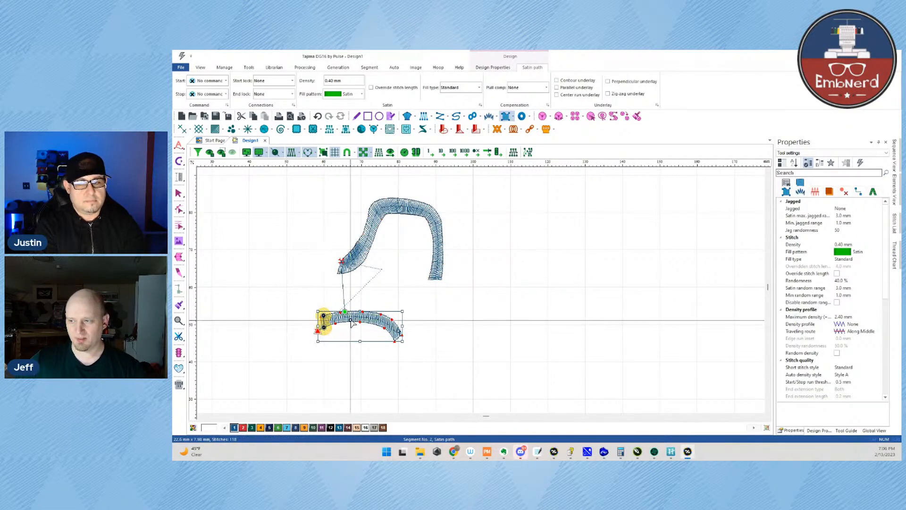
click(360, 316)
click(396, 338)
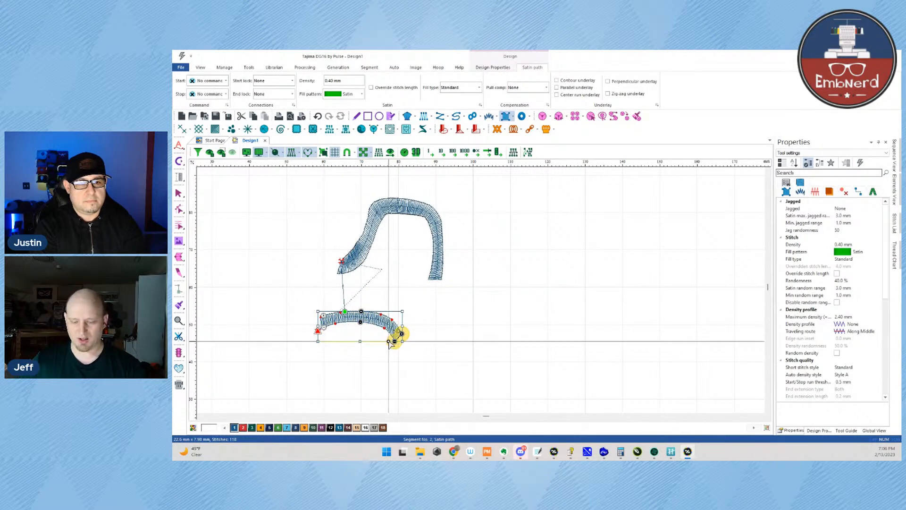
click(388, 341)
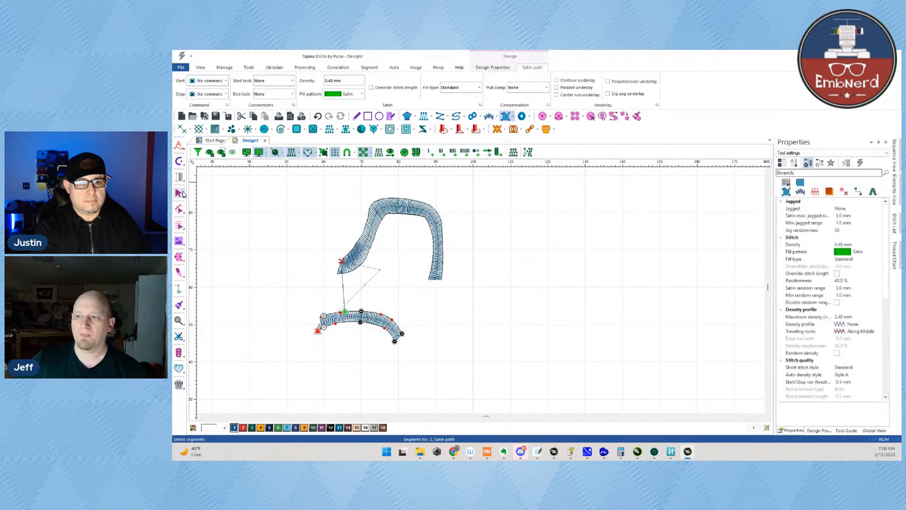
Step: Select both satin path segments and delete them
click(180, 193)
drag(267, 186, 476, 370)
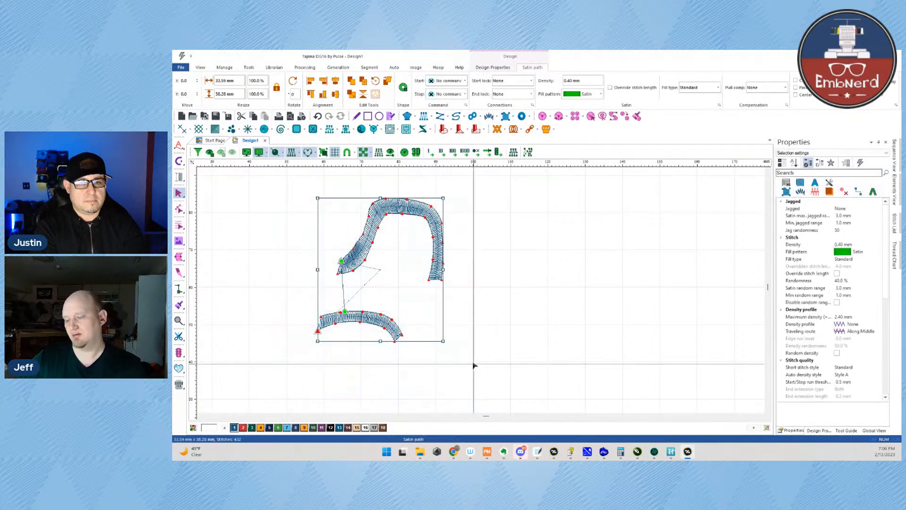
click(505, 116)
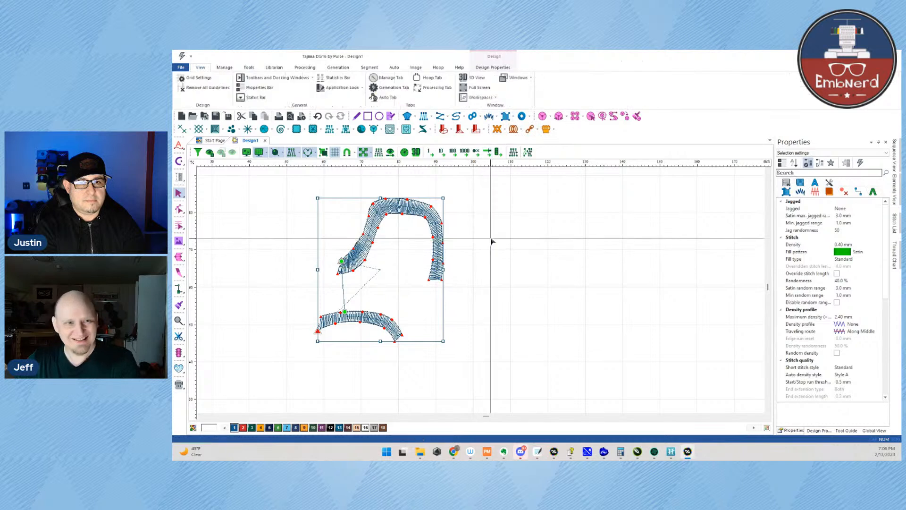
key(Delete)
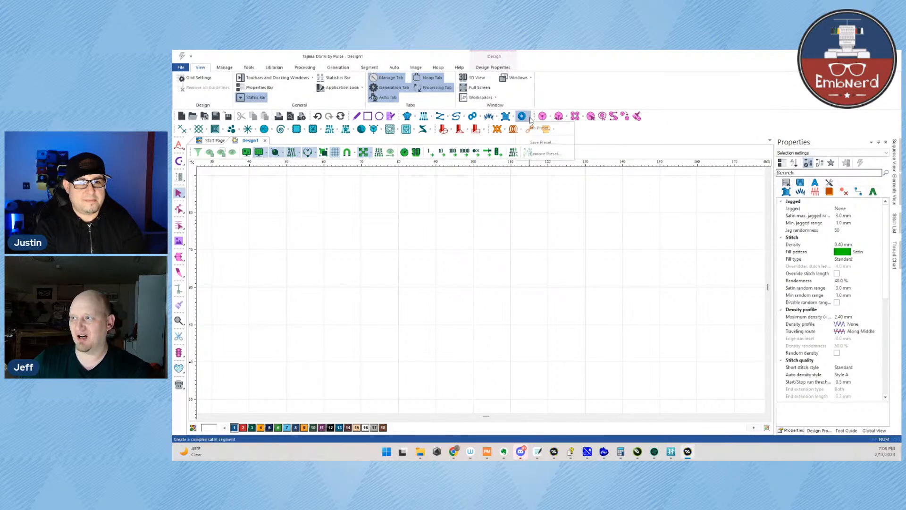
Step: Draw a complex satin segment with a closed rounded outline about 28 by 23 mm
click(522, 117)
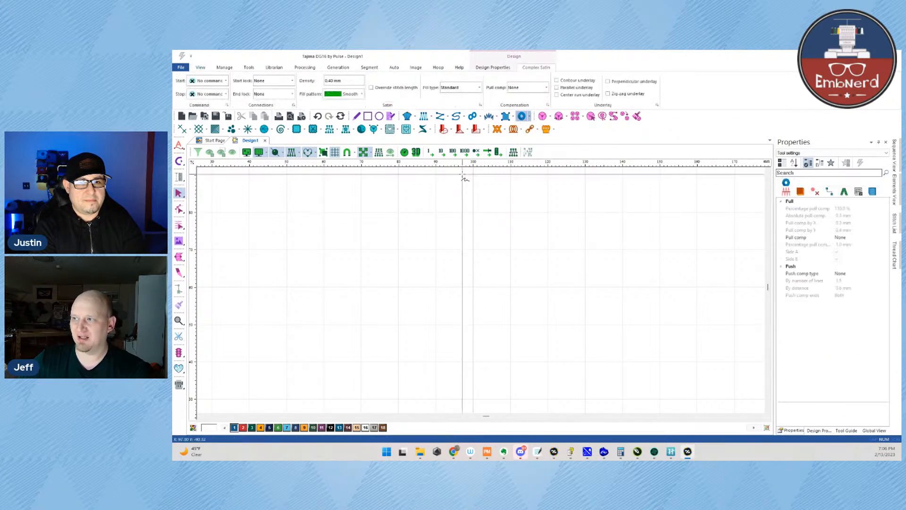
click(411, 203)
click(384, 220)
click(387, 269)
click(441, 282)
click(484, 243)
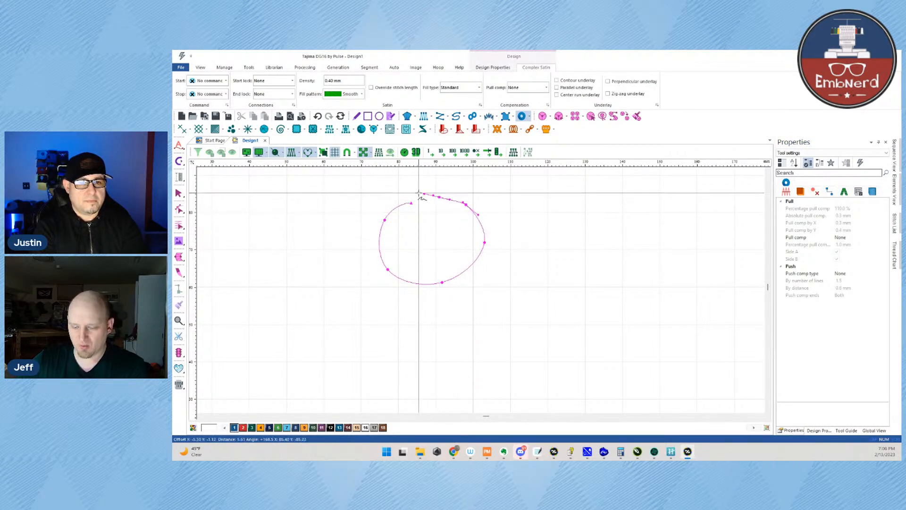
key(Return)
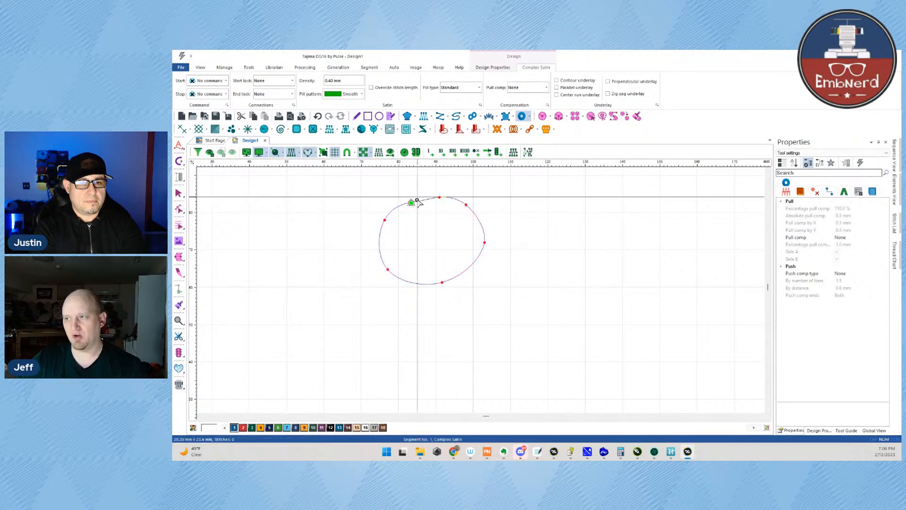
Step: Set one nearly horizontal stitch angle line across the upper part of the rounded shape and generate the stitches
click(390, 213)
click(467, 206)
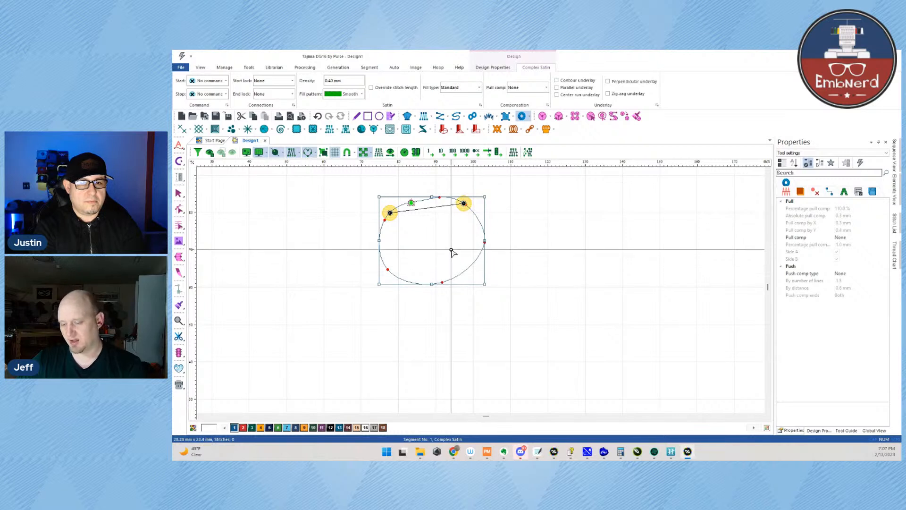
key(Return)
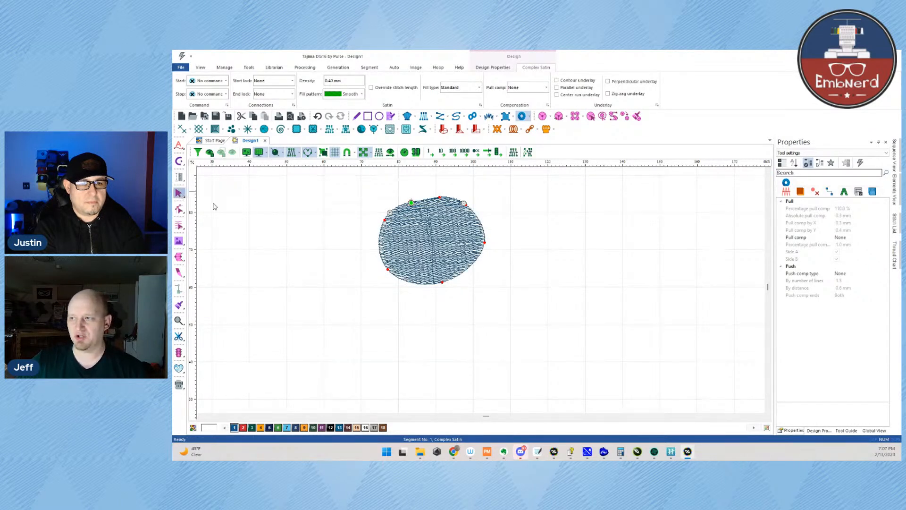
Step: Display the rounded complex satin in 3D and hide its outline points
click(415, 152)
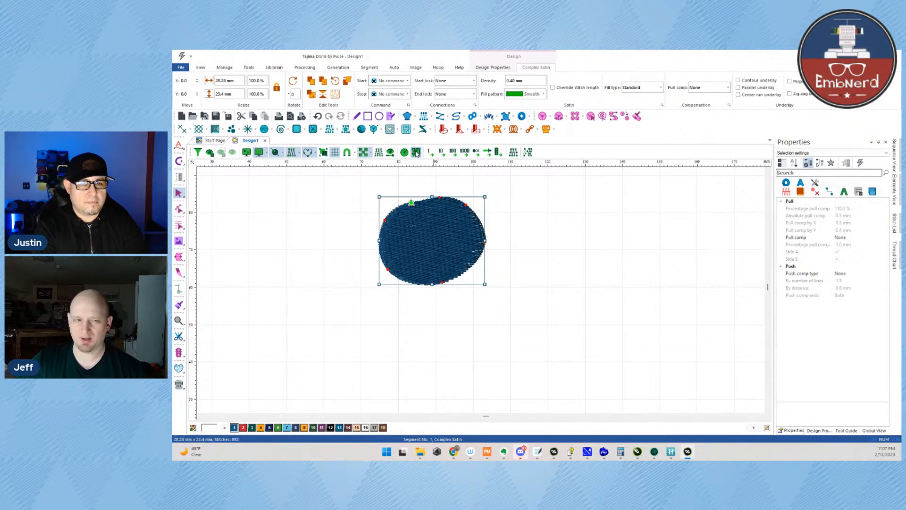
click(258, 153)
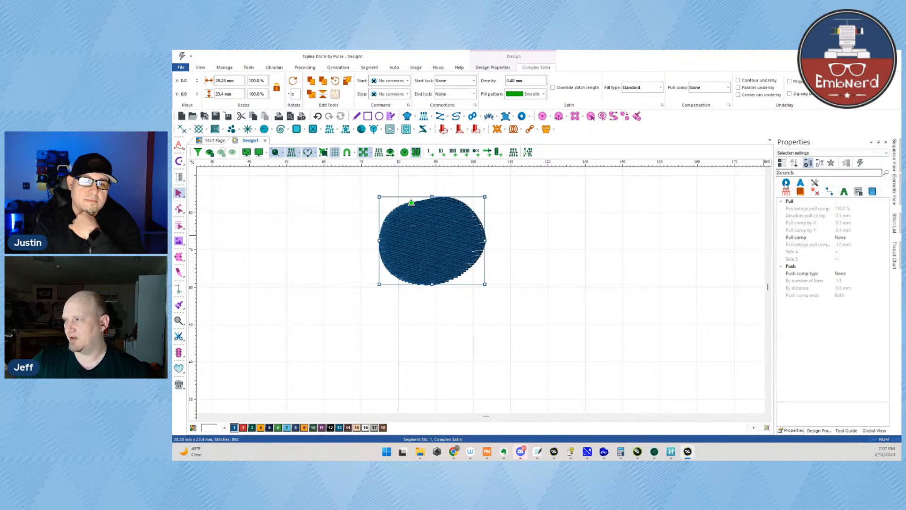
Step: Enable the stitch length override for the complex satin and set the stitch length to 3.5 mm
click(787, 183)
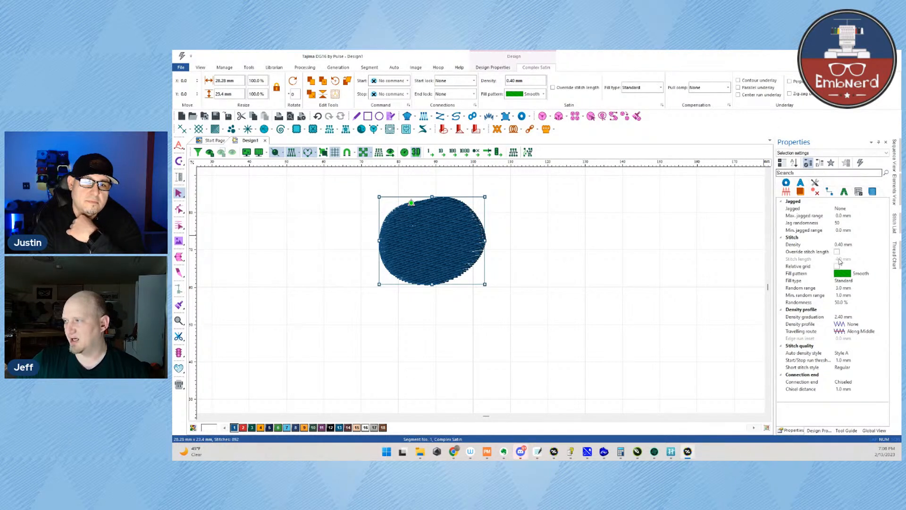
click(837, 252)
click(840, 258)
key(Return)
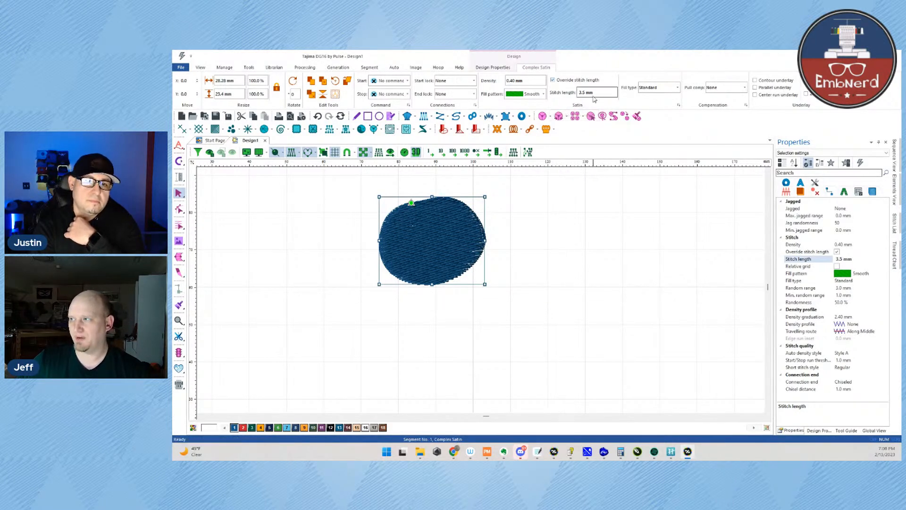
Step: Examine the complex satin's pull compensation choices and its underlay settings
click(719, 90)
click(716, 90)
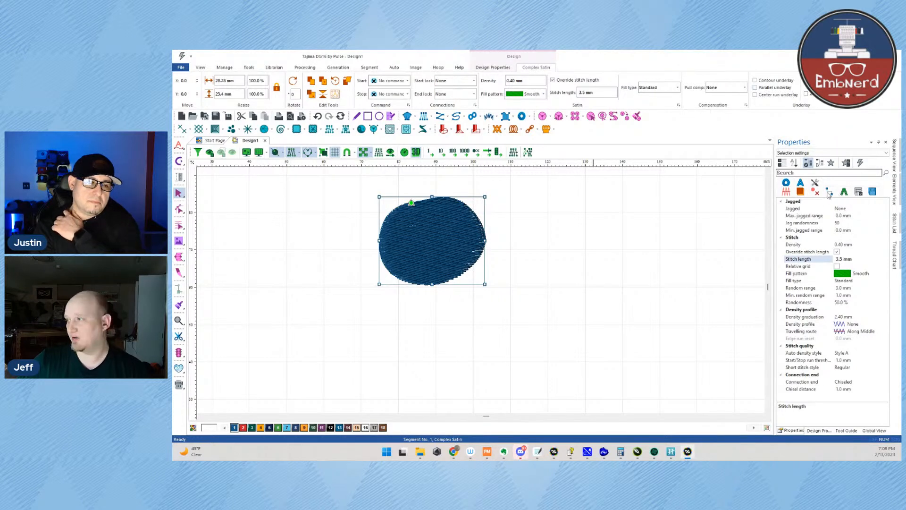
click(803, 192)
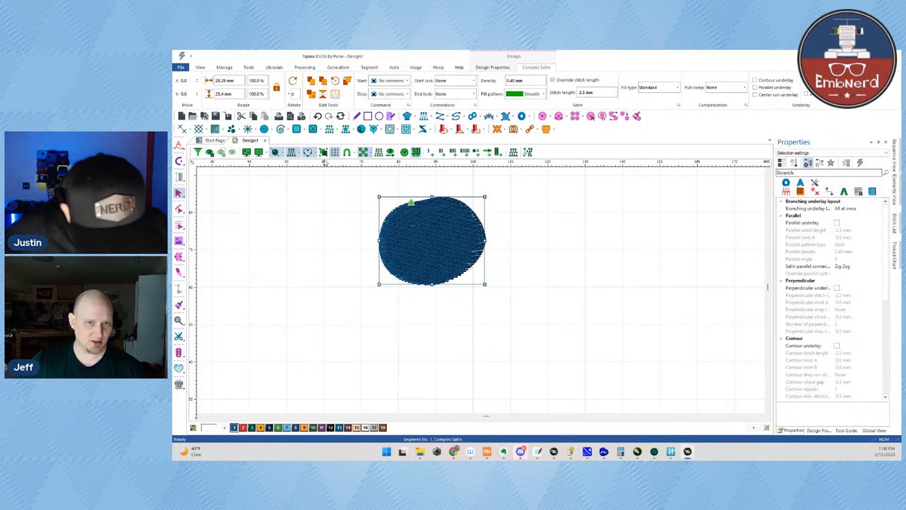
Step: Select the rounded complex satin segment and delete it
drag(307, 181, 568, 335)
key(Delete)
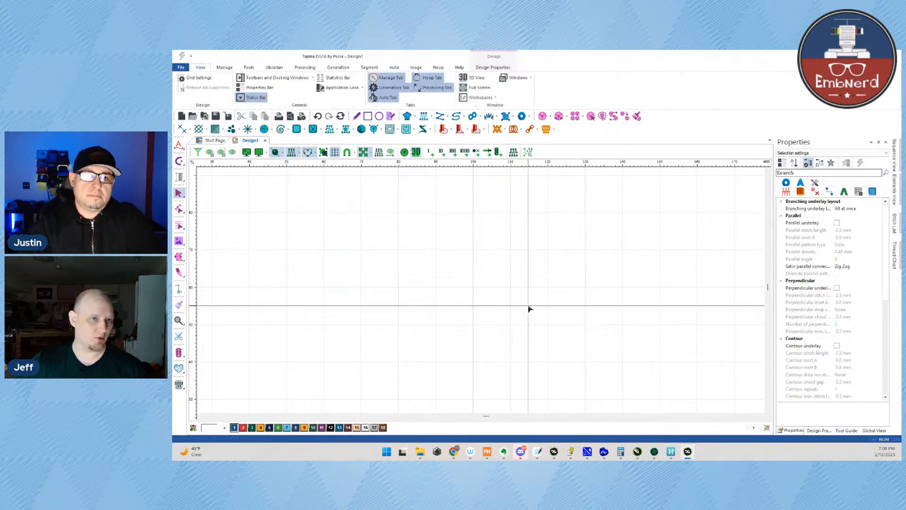
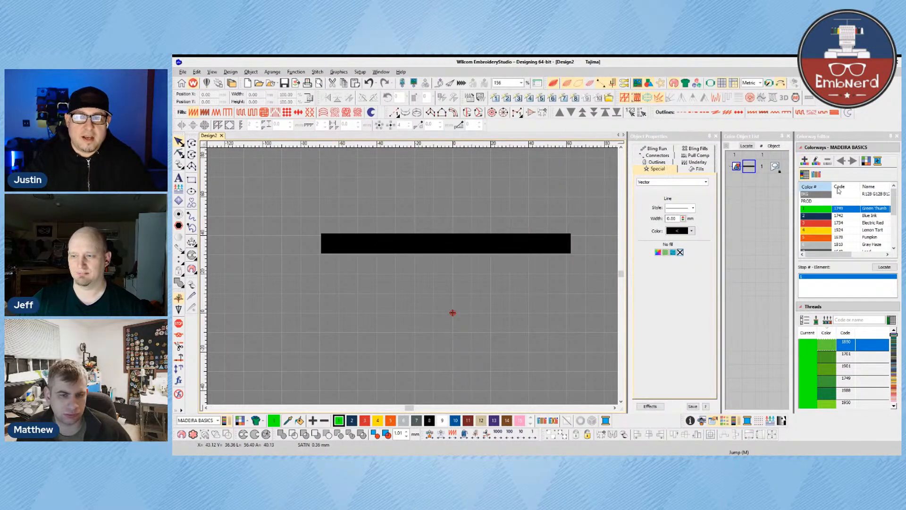
Step: In Wilcom EmbroideryStudio, close the Color-Object List and float the Traditional Digitizing toolbar over the design area
click(789, 137)
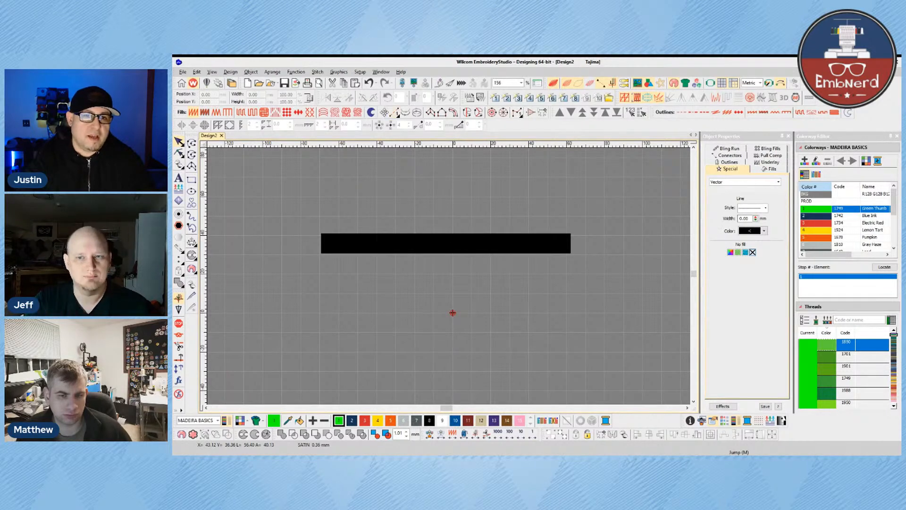
mouse_move(382, 112)
mouse_down()
mouse_move(288, 181)
mouse_move(250, 180)
mouse_move(441, 150)
mouse_move(385, 113)
mouse_up()
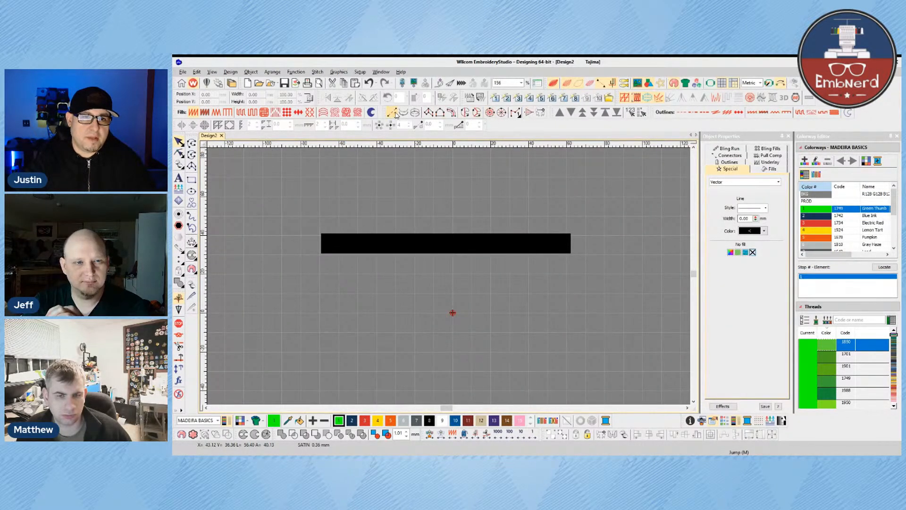
drag(385, 113, 224, 171)
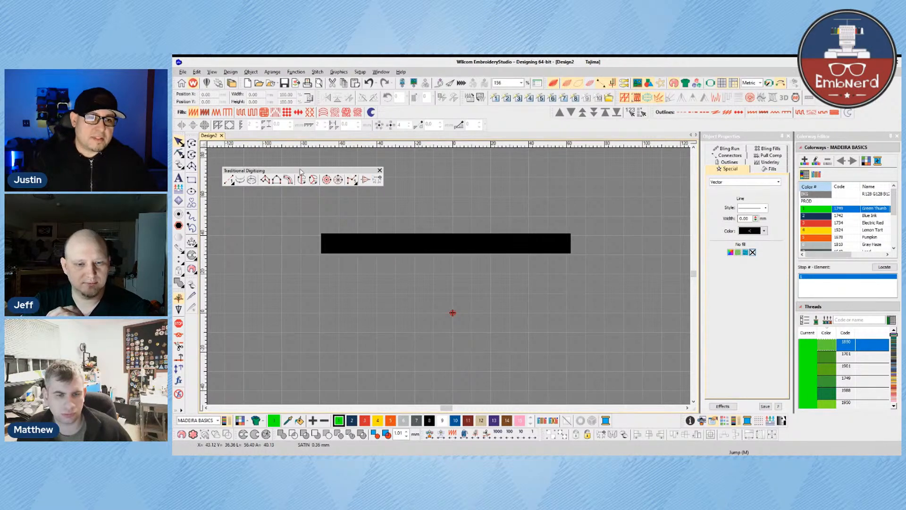
drag(300, 172, 269, 159)
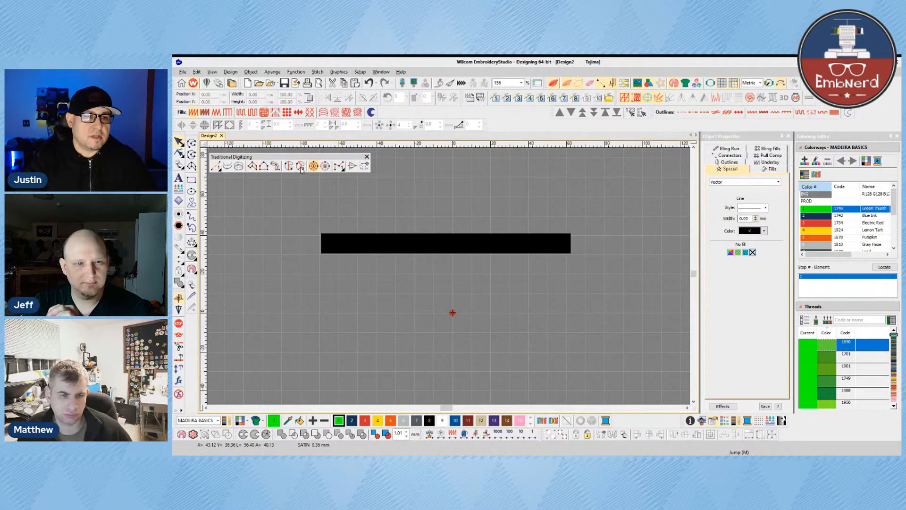
Step: Start a run-stitch line above the black bar, placing corner points from a gentle wave into a sharp zigzag
click(217, 167)
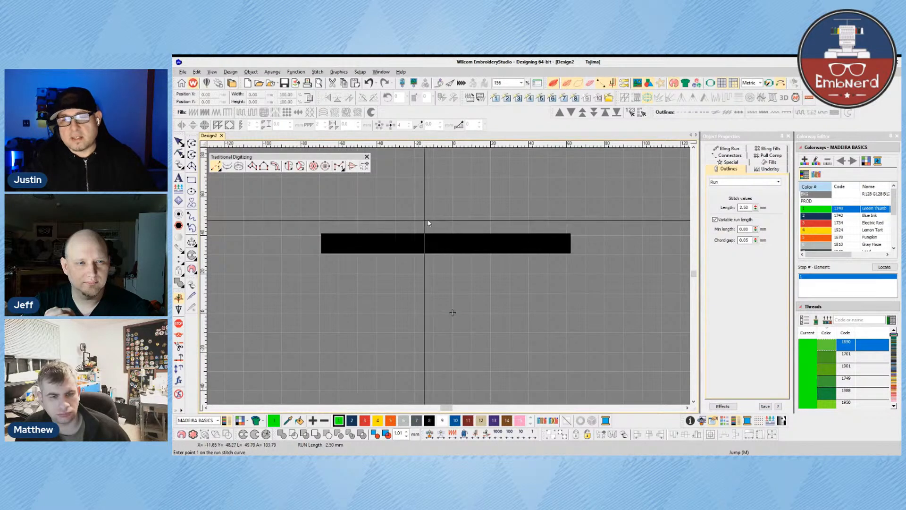
click(335, 211)
click(356, 206)
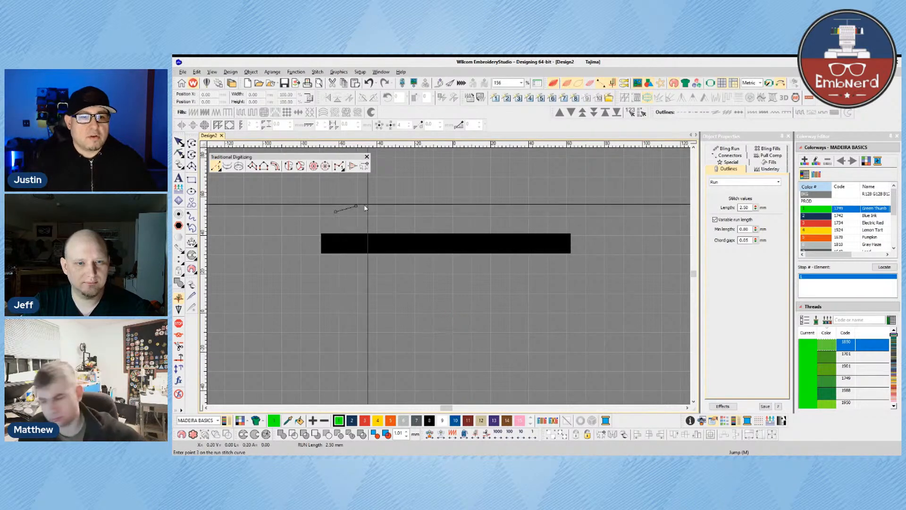
click(376, 203)
click(396, 210)
click(416, 206)
click(434, 206)
click(445, 215)
click(456, 207)
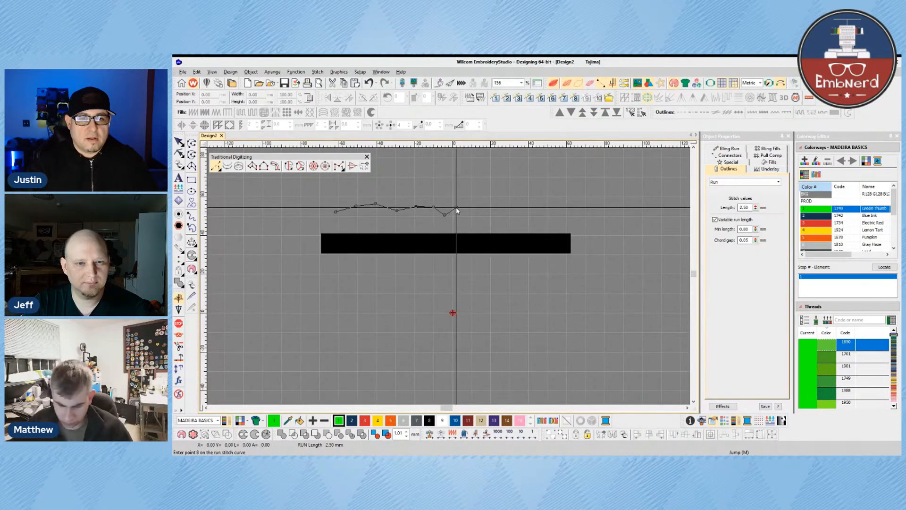
click(466, 216)
click(475, 206)
click(482, 217)
click(489, 206)
click(498, 220)
click(509, 206)
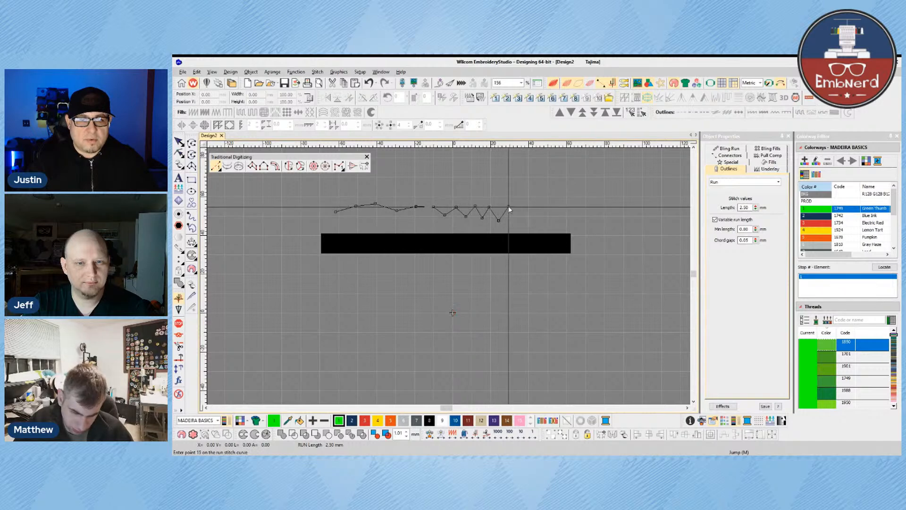
click(515, 218)
click(521, 207)
Step: Continue the run line with curve points in waves, loop it back along the bar's upper edge to the start, and finish it
right_click(535, 220)
right_click(542, 210)
right_click(553, 221)
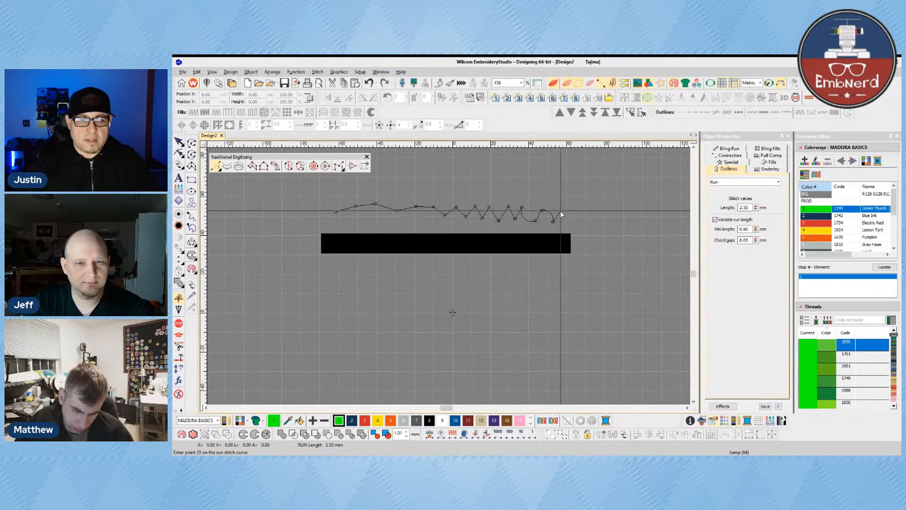
right_click(564, 208)
right_click(578, 222)
right_click(586, 208)
right_click(601, 224)
right_click(614, 211)
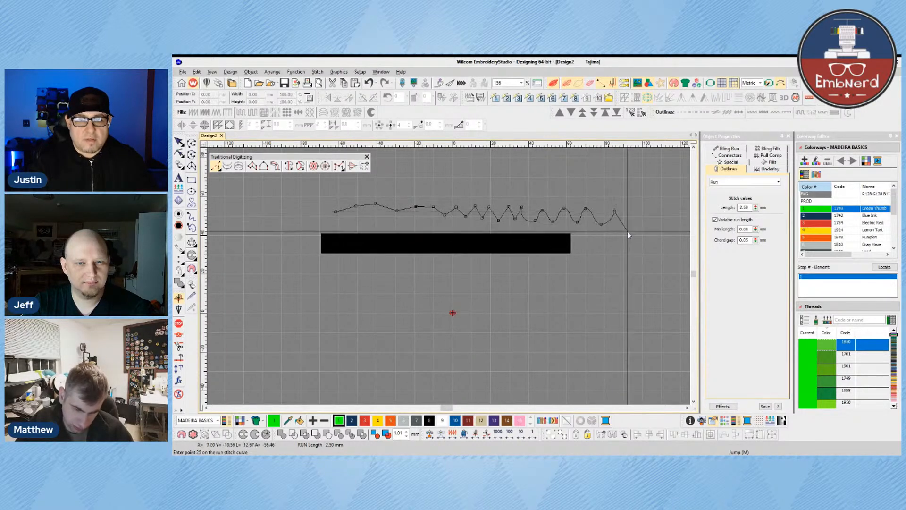
right_click(627, 231)
right_click(612, 247)
right_click(595, 238)
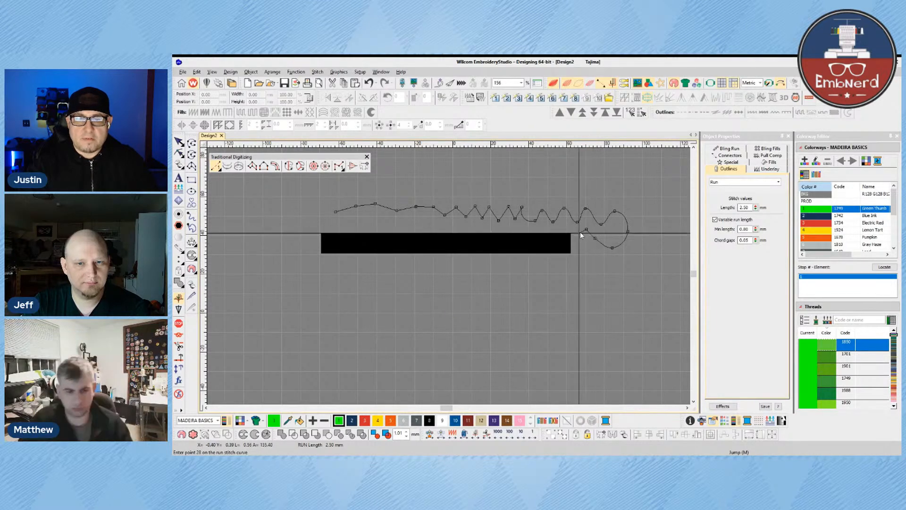
right_click(586, 230)
right_click(575, 236)
right_click(560, 229)
right_click(533, 234)
right_click(514, 228)
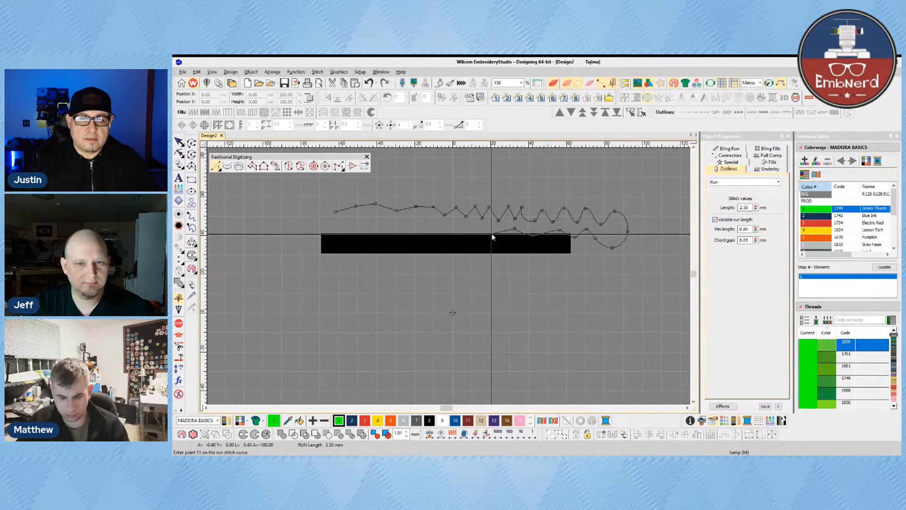
right_click(490, 234)
right_click(474, 230)
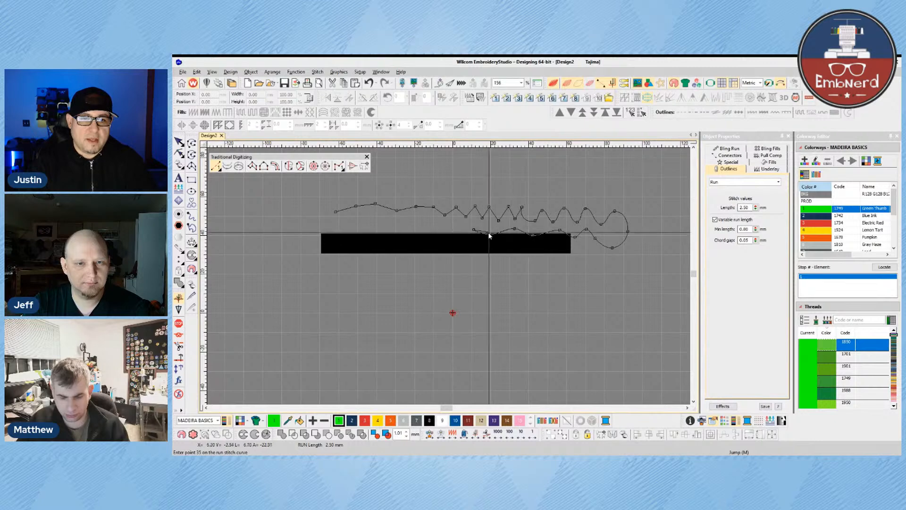
right_click(442, 237)
right_click(418, 228)
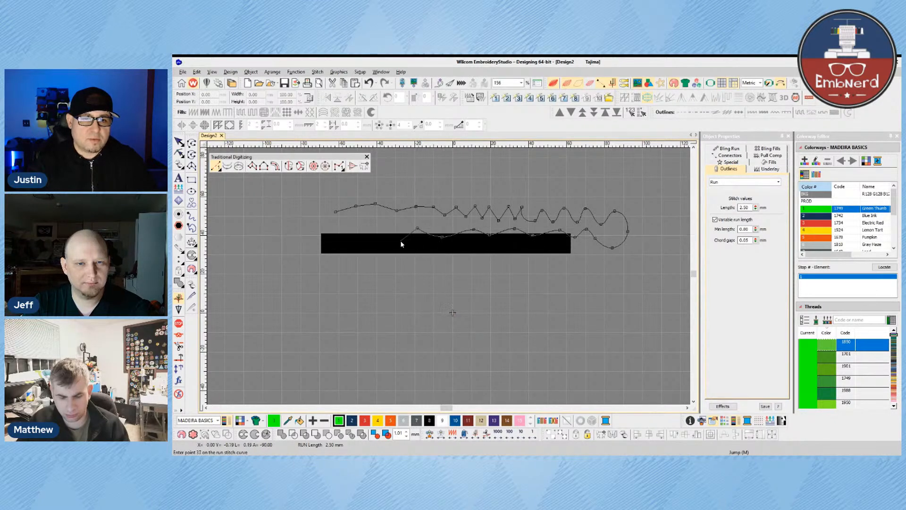
right_click(391, 241)
right_click(371, 226)
right_click(351, 238)
right_click(336, 225)
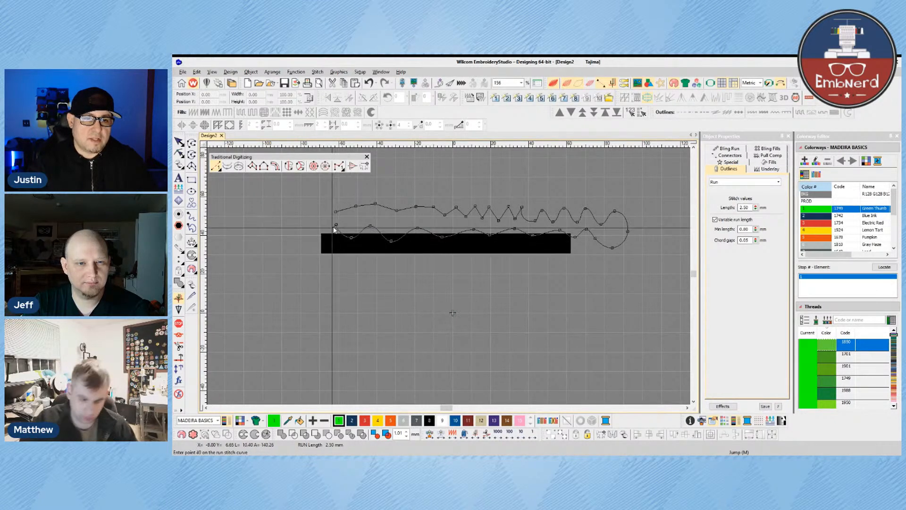
right_click(319, 232)
right_click(316, 216)
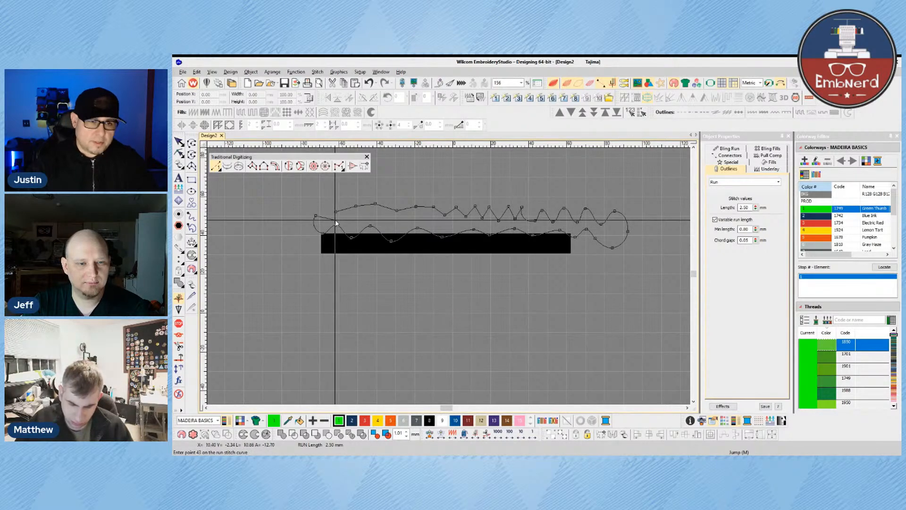
right_click(329, 215)
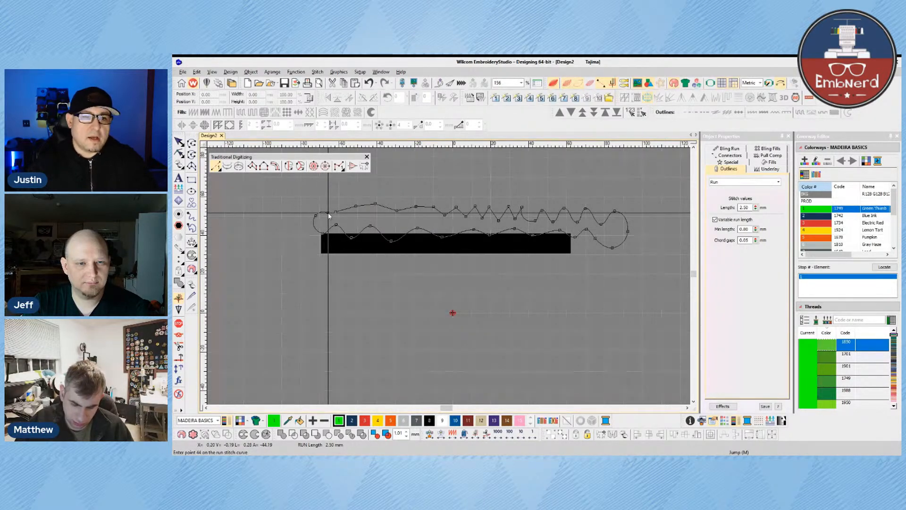
key(Return)
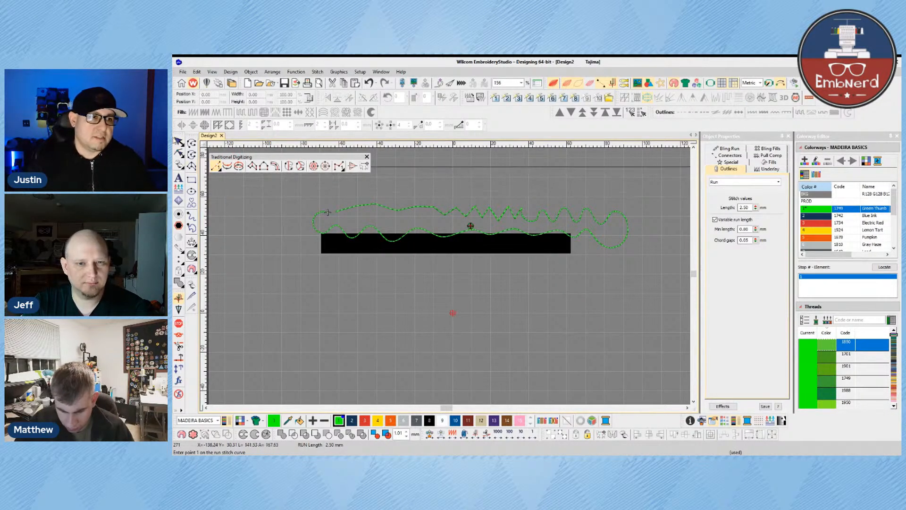
key(Escape)
click(212, 72)
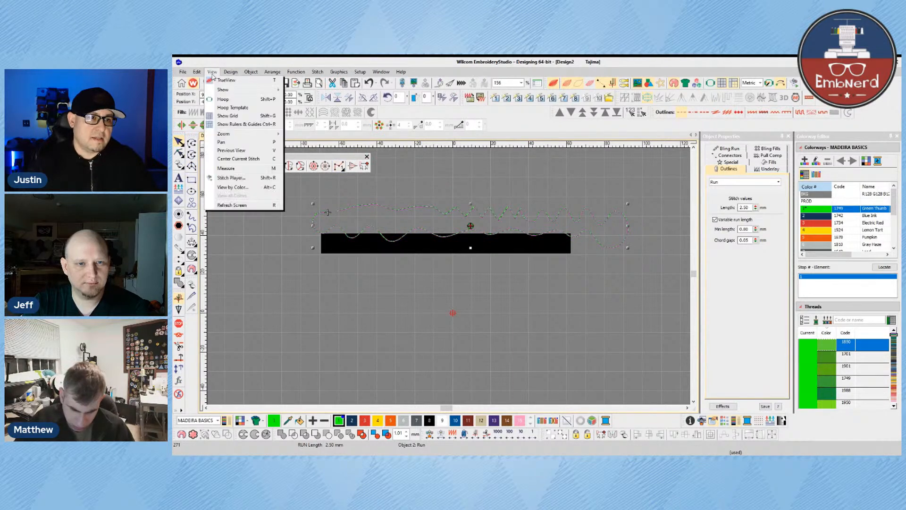
mouse_move(230, 74)
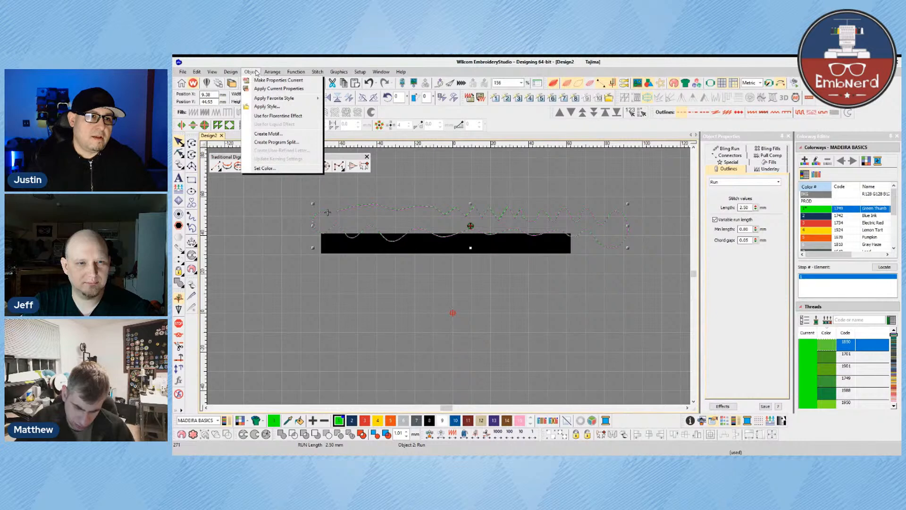
mouse_move(196, 76)
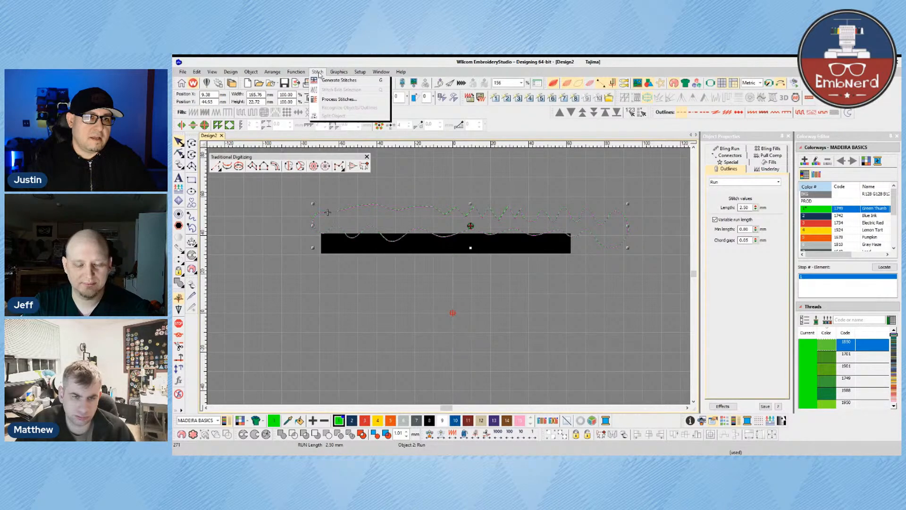
click(274, 74)
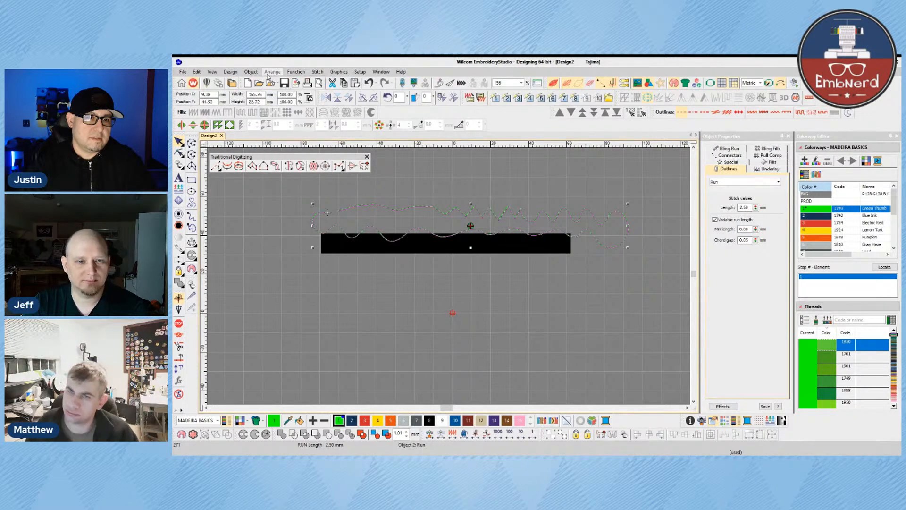
click(251, 73)
mouse_move(235, 78)
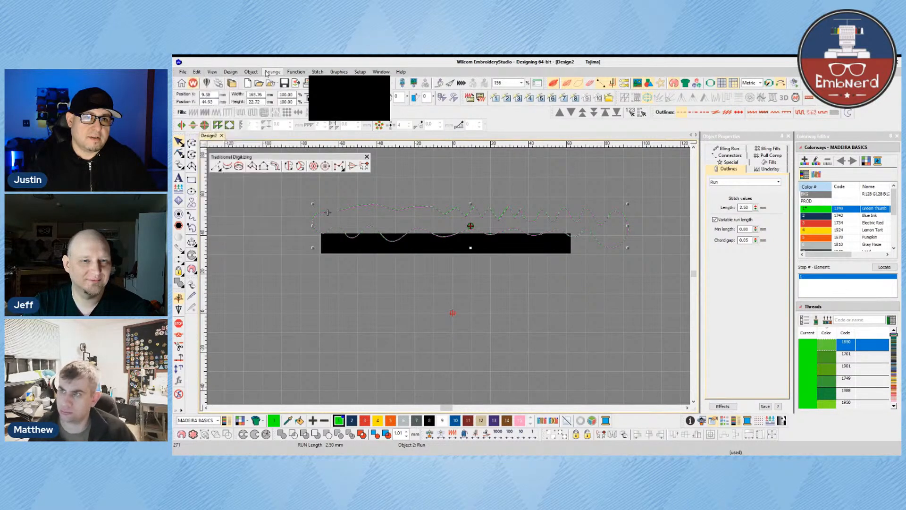
mouse_move(341, 73)
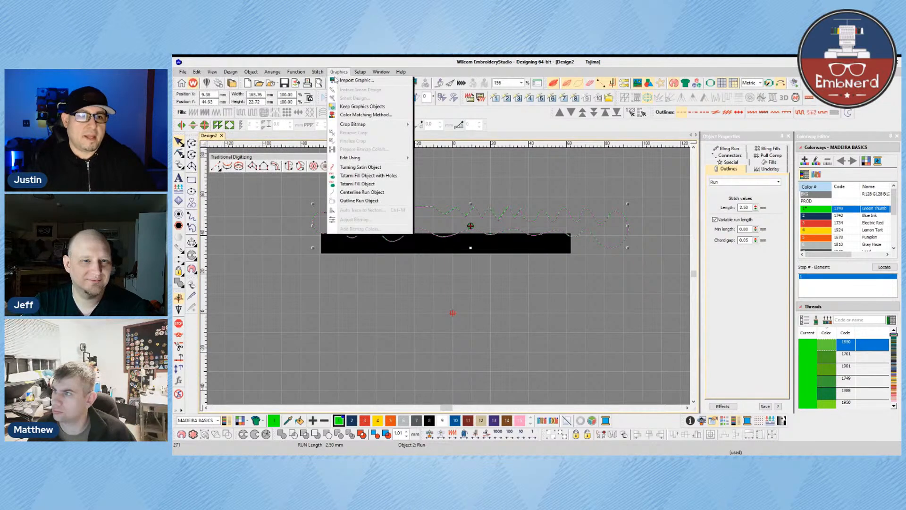
Step: Delete the wavy run-stitch outline around the bar's upper edge
click(296, 226)
key(ctrl+a)
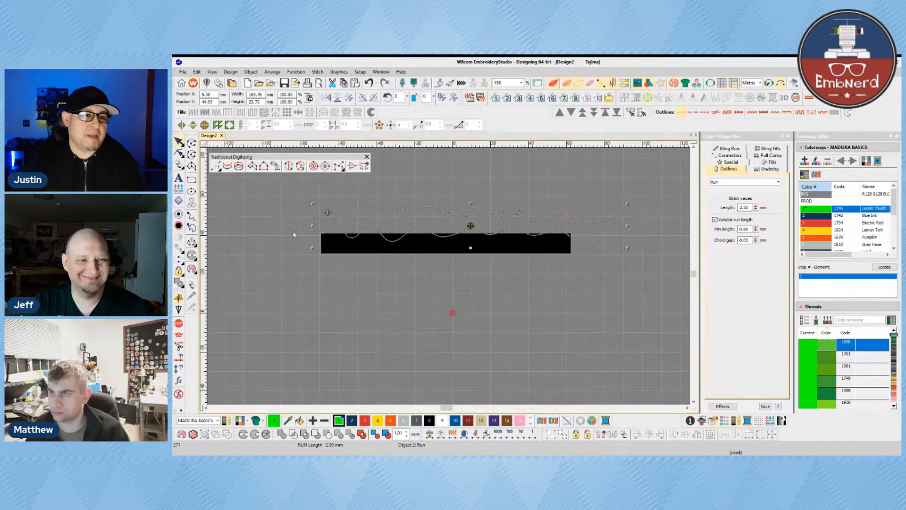
key(Delete)
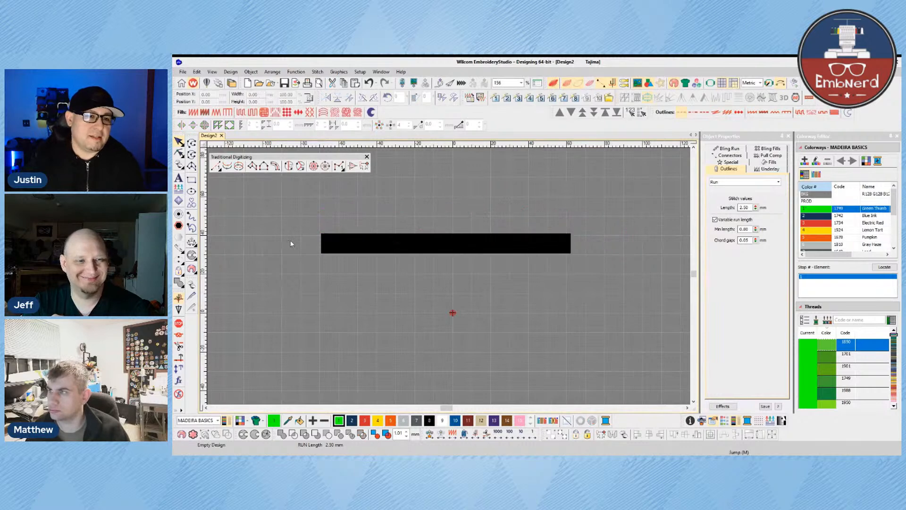
Step: Digitize a short zigzag of manual stitches above the black bar and finish the object
click(217, 167)
click(339, 166)
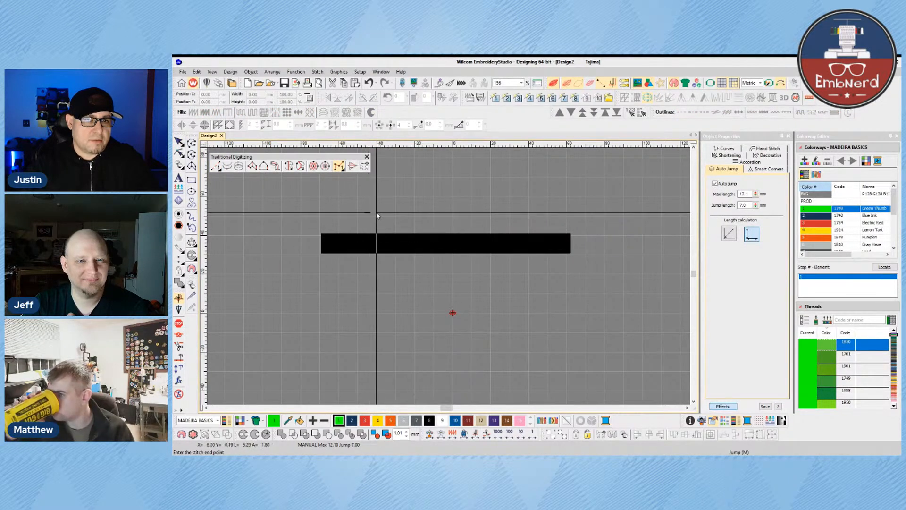
click(390, 204)
click(398, 211)
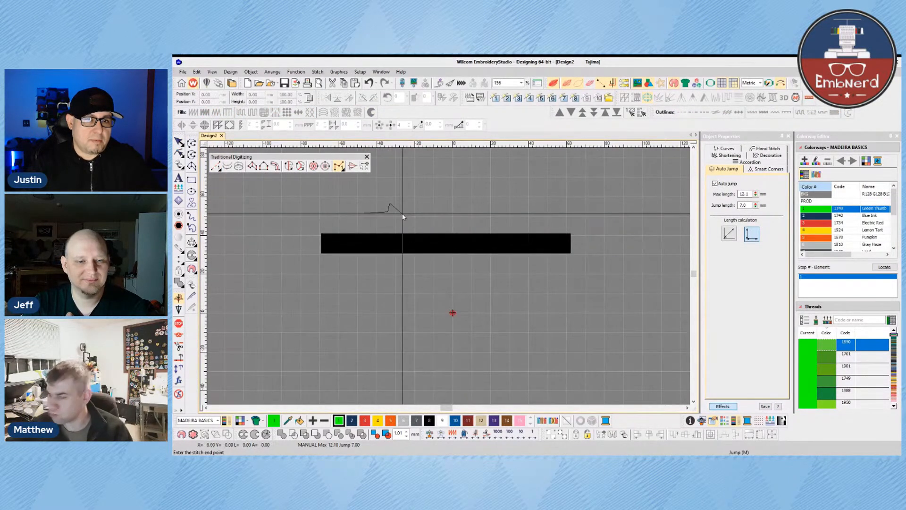
click(405, 206)
click(412, 213)
click(419, 206)
click(433, 218)
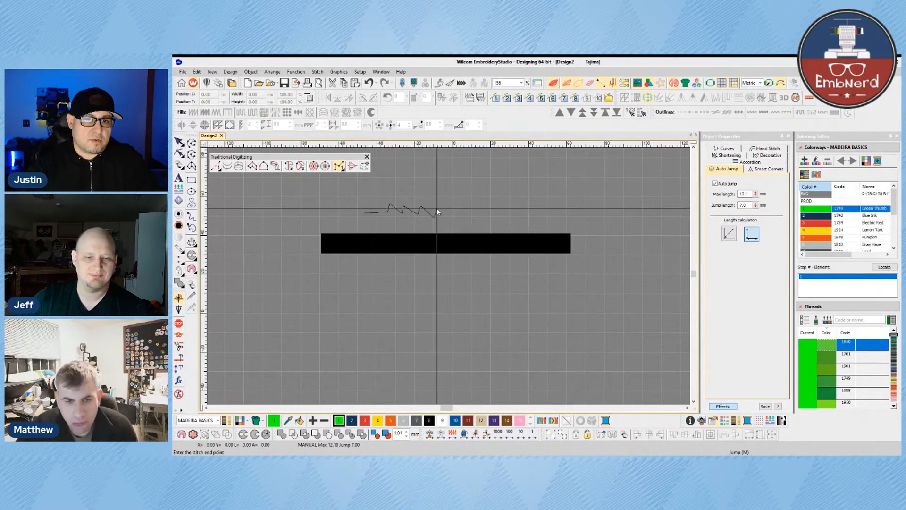
click(438, 208)
click(440, 218)
click(447, 208)
click(456, 217)
click(464, 206)
click(470, 219)
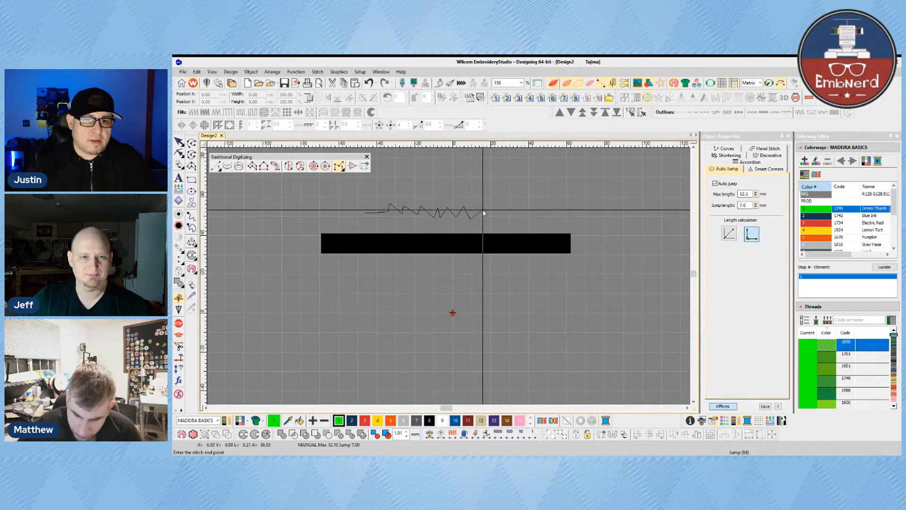
key(Return)
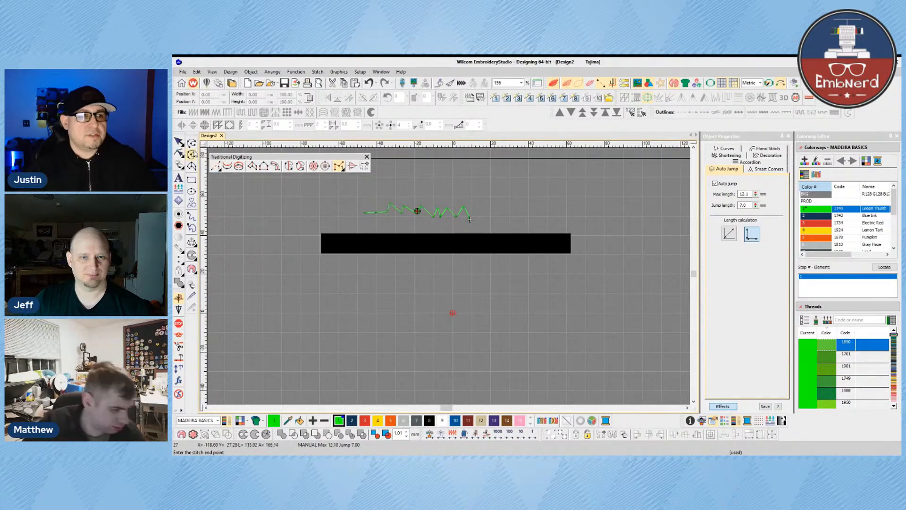
key(Escape)
Step: Delete the manual stitch zigzag and shift the floating Traditional Digitizing toolbar slightly along the canvas
key(Delete)
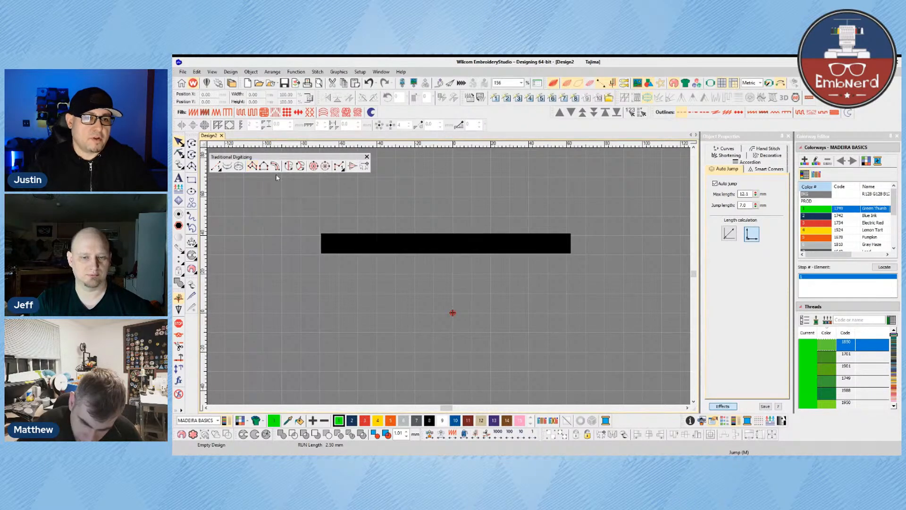
drag(259, 159, 287, 156)
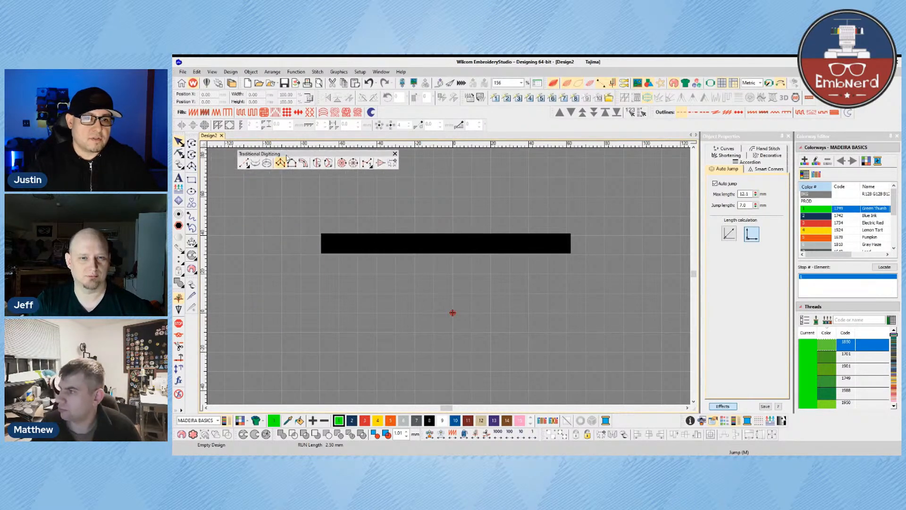
Step: Start a Column A satin about 10 mm wide at the black bar's left end, placing three upright point pairs along its edges
click(280, 163)
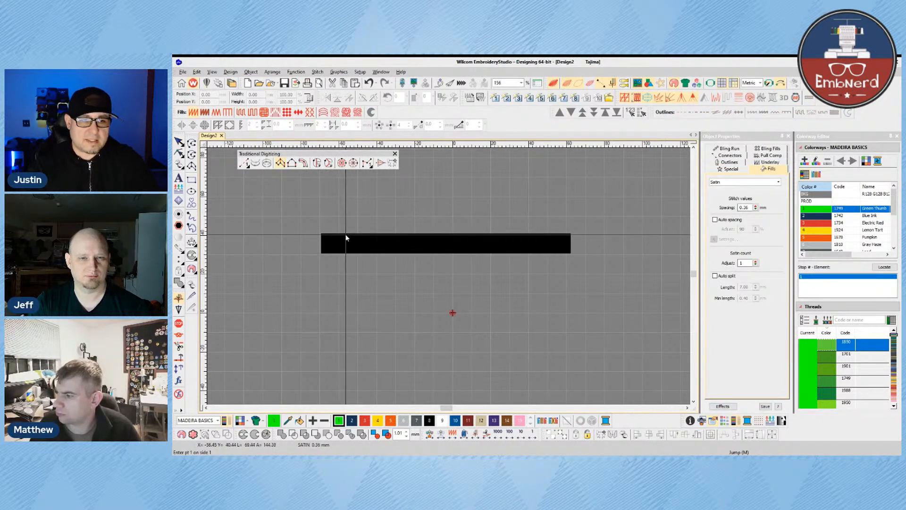
key(alt+Tab)
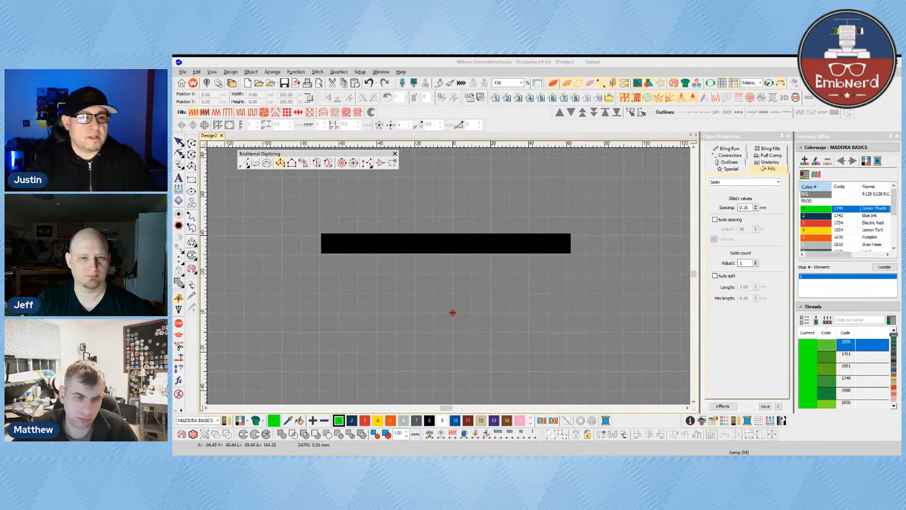
key(alt+Tab)
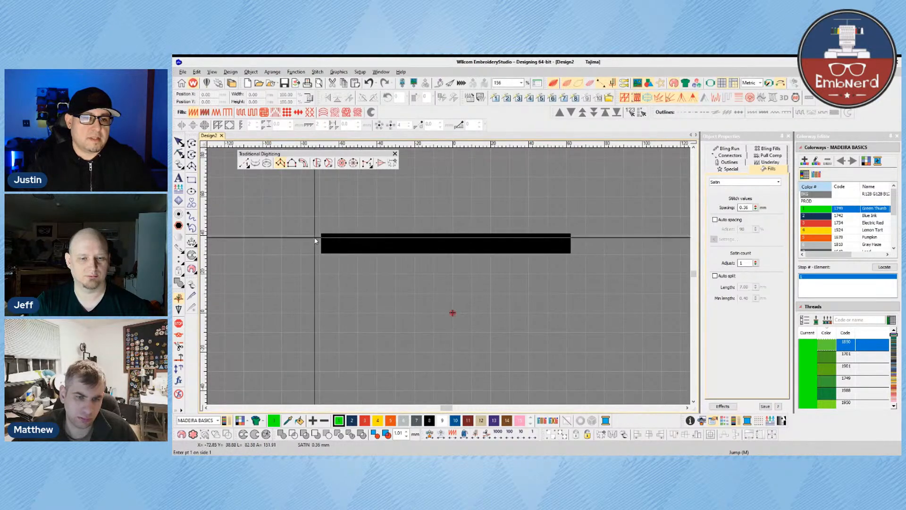
click(323, 234)
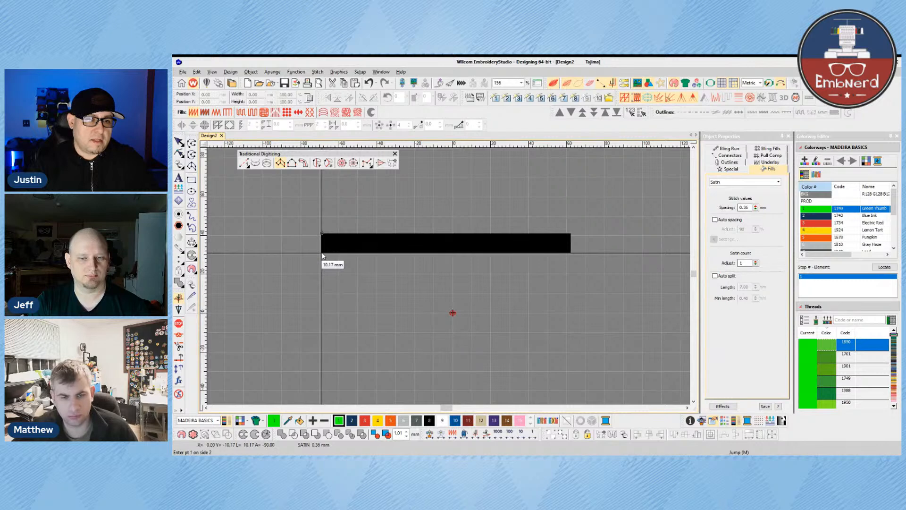
click(323, 255)
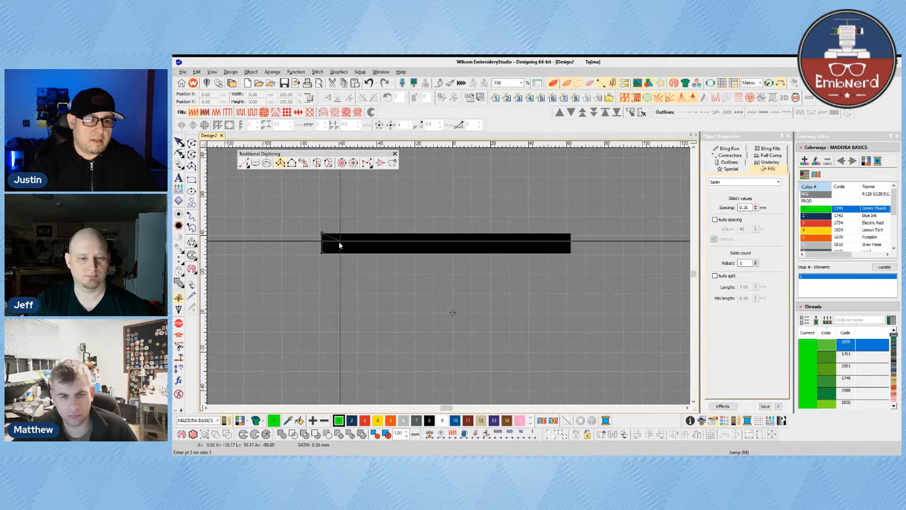
click(363, 234)
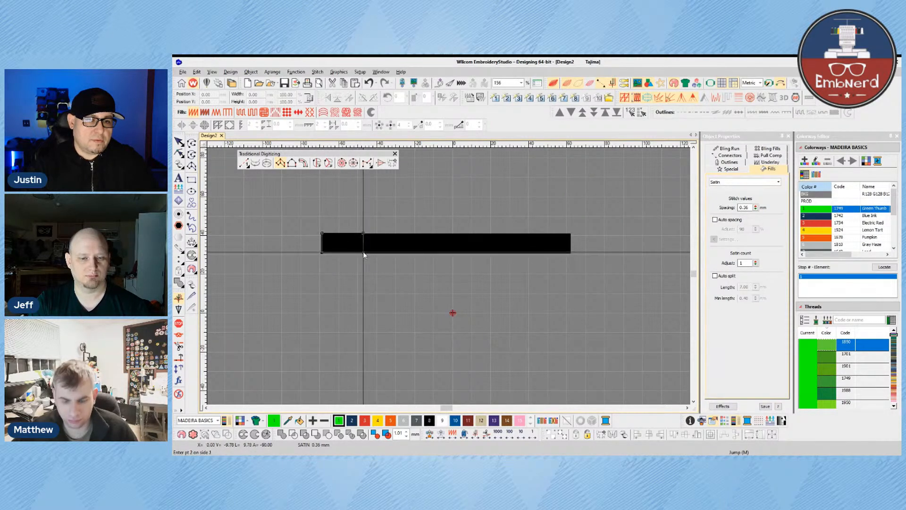
click(364, 254)
click(399, 234)
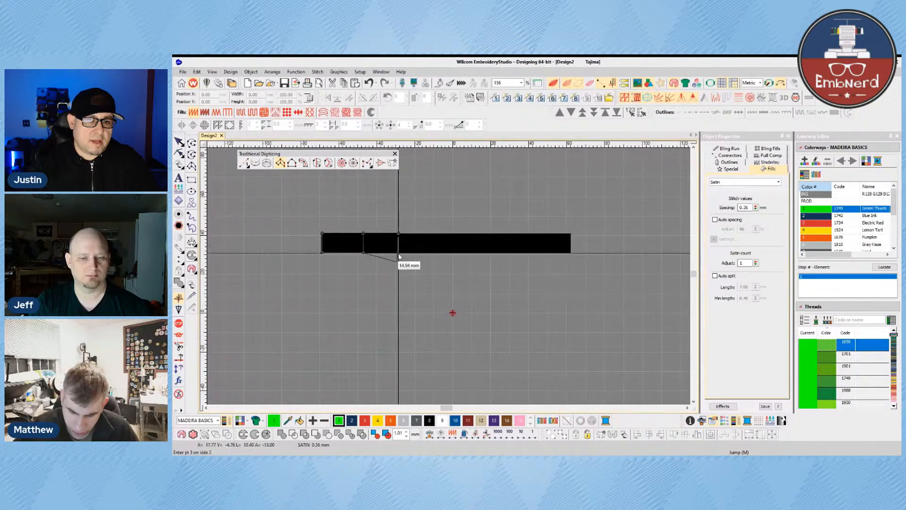
click(399, 253)
Step: Extend the column with slanted and upright point pairs to just past the bar's right end, about 137 mm long overall, and finish it
click(444, 233)
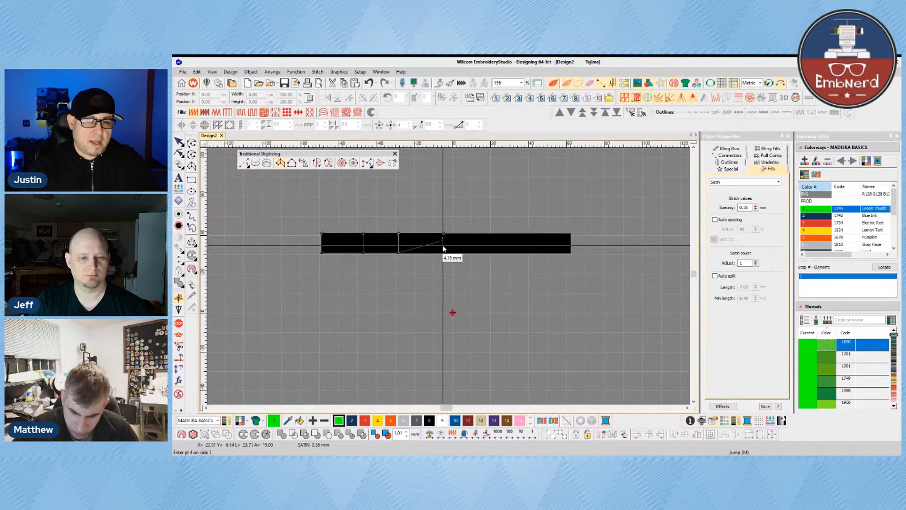
click(435, 253)
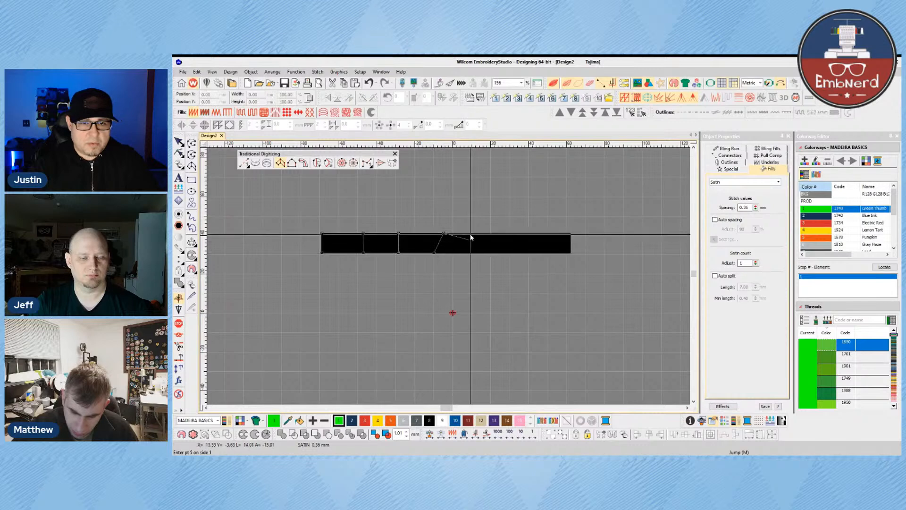
click(480, 233)
click(470, 253)
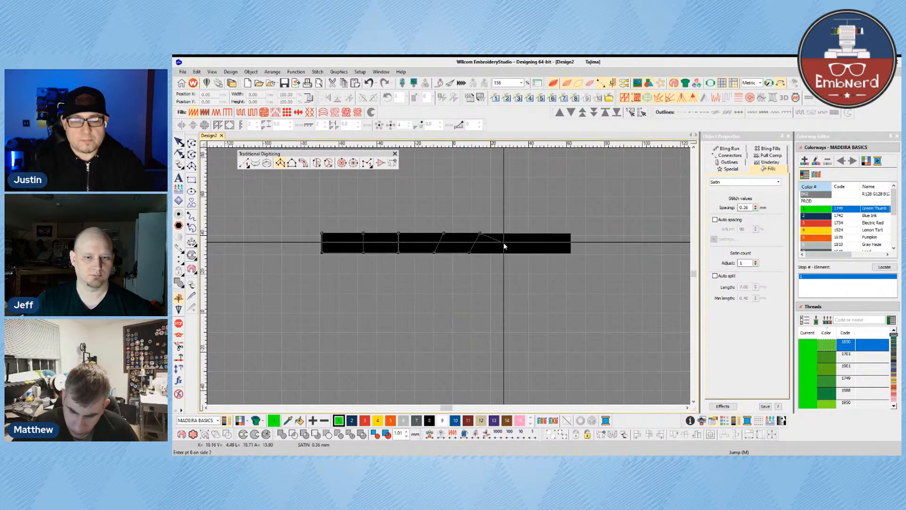
click(519, 232)
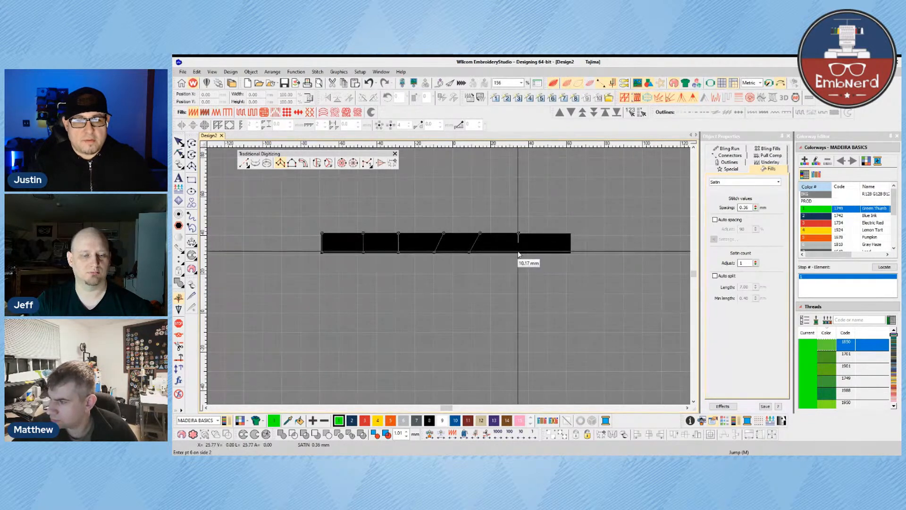
click(519, 253)
click(558, 233)
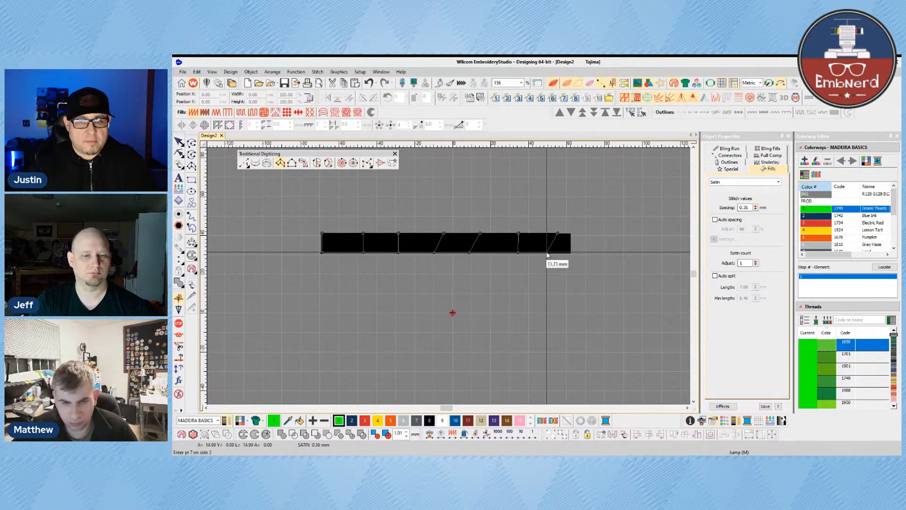
click(583, 234)
click(581, 253)
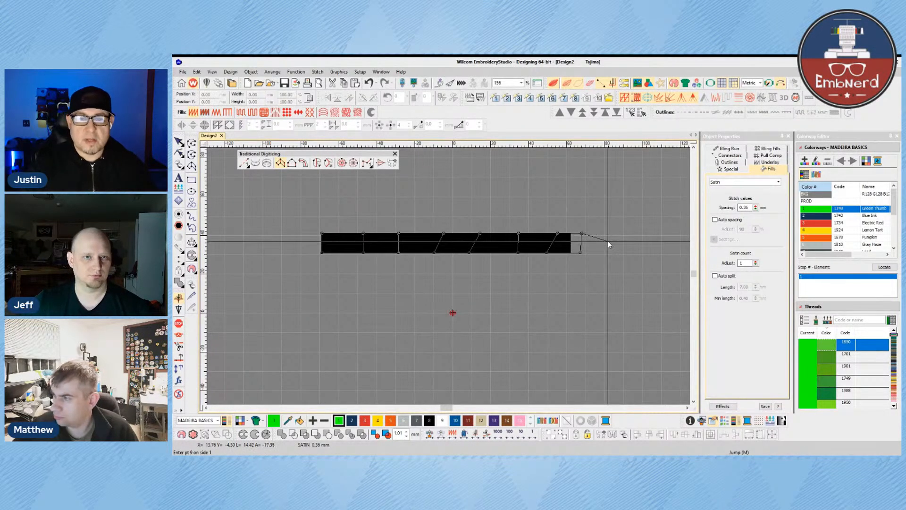
key(Return)
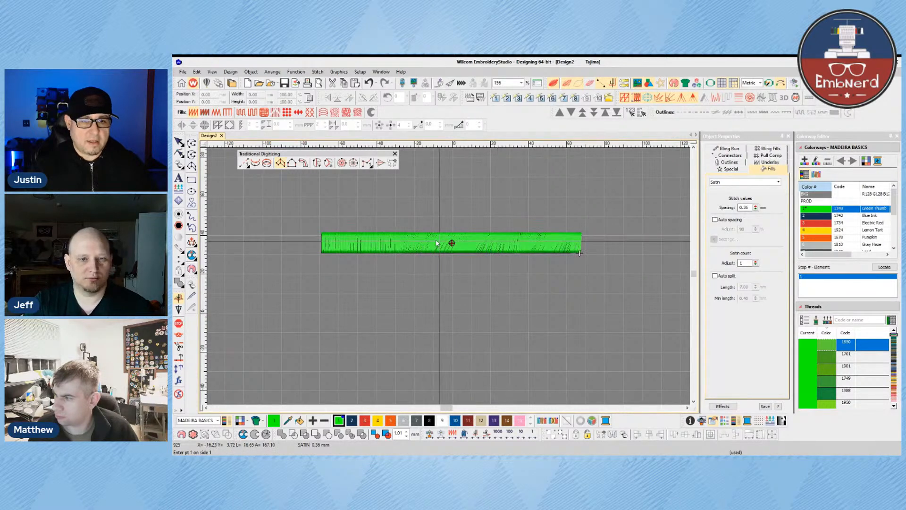
Step: Reshape the satin column by shifting the handles of its middle and right-hand angle lines to change the stitch direction
key(Escape)
key(h)
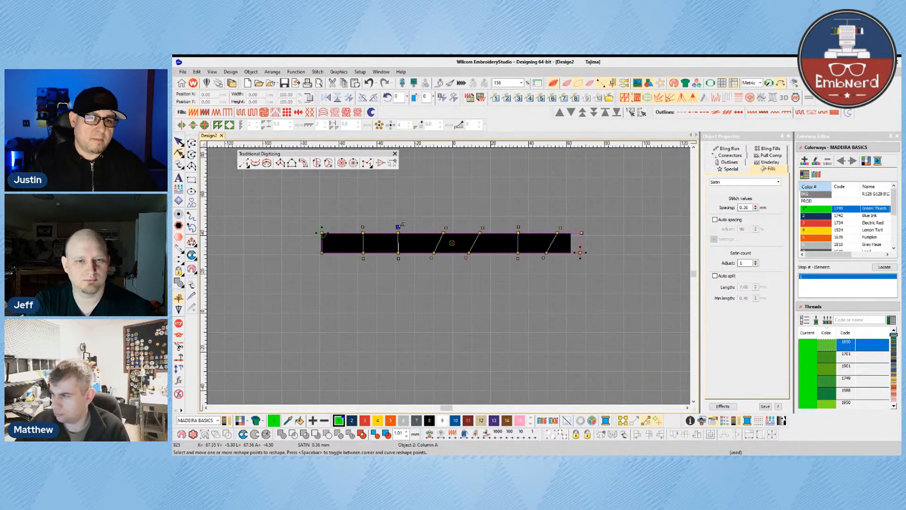
drag(398, 227, 392, 227)
drag(399, 258, 391, 259)
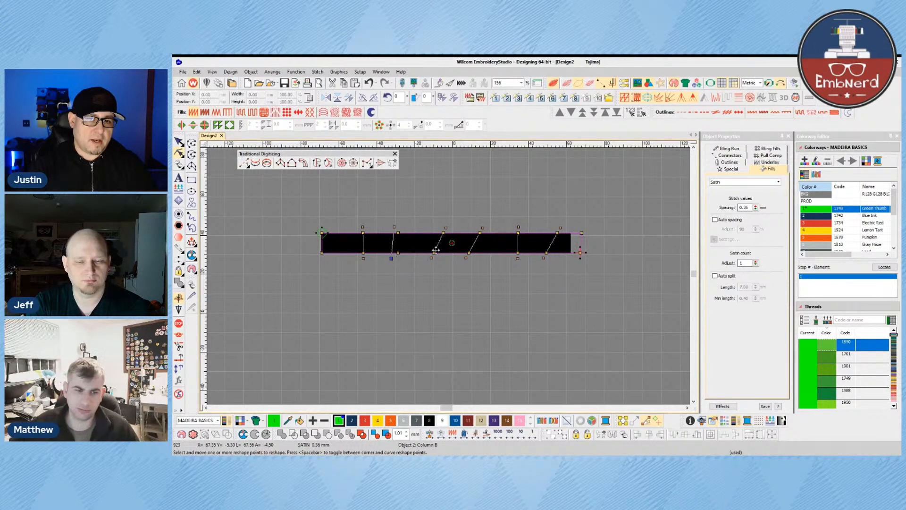
click(446, 227)
drag(446, 227, 552, 228)
click(518, 227)
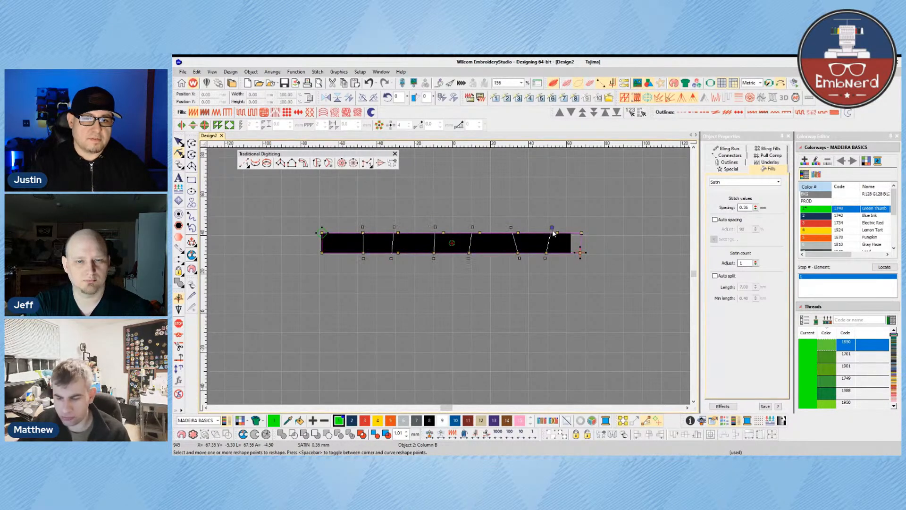
click(512, 227)
Step: Leave reshaping and delete the satin column covering the black bar
key(Escape)
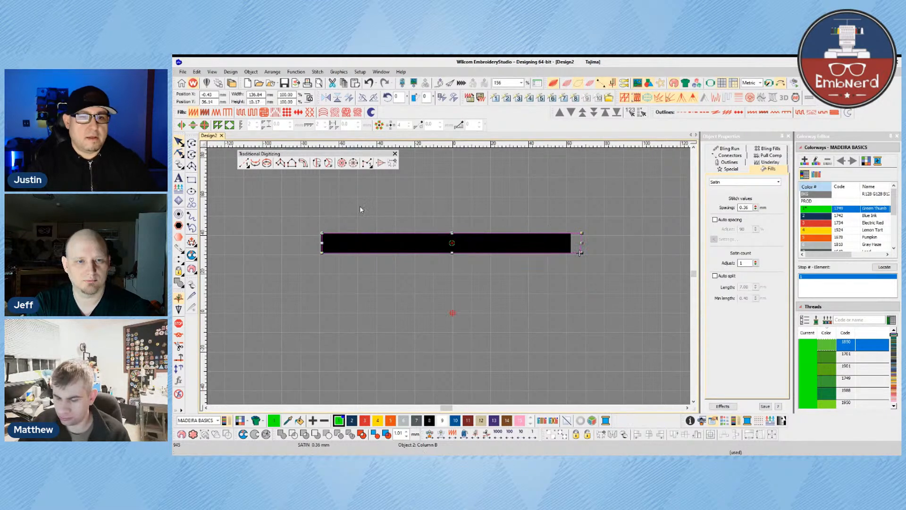
click(600, 288)
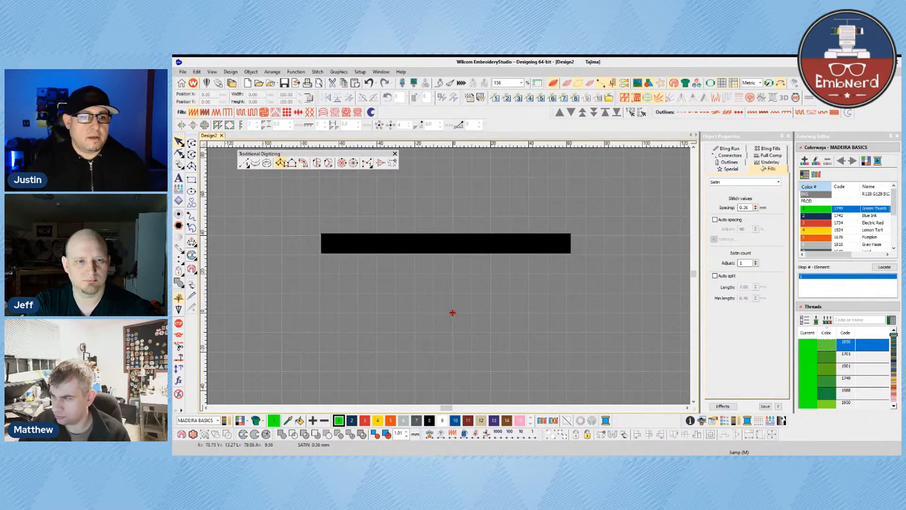
Step: Start another Column A satin slightly inside the bar's left end, with curve point pairs alternating wider and narrower up to mid-bar
click(280, 163)
click(340, 232)
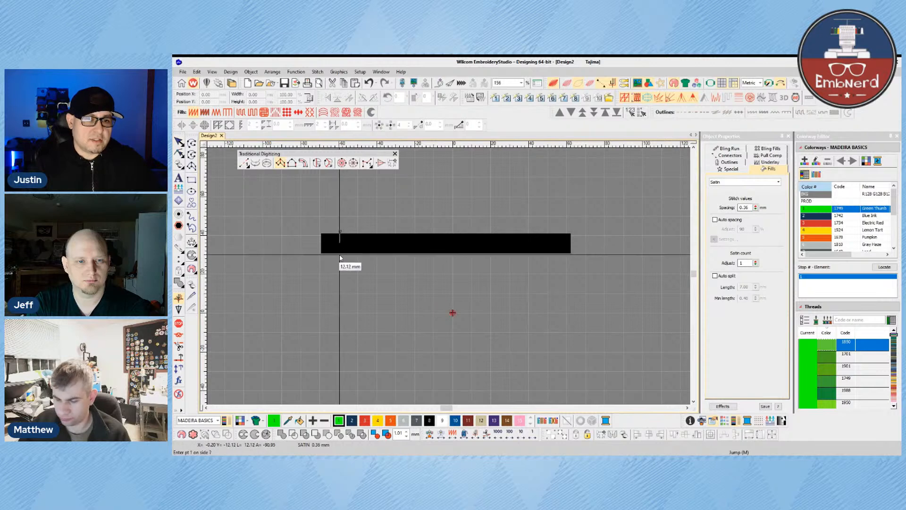
click(340, 254)
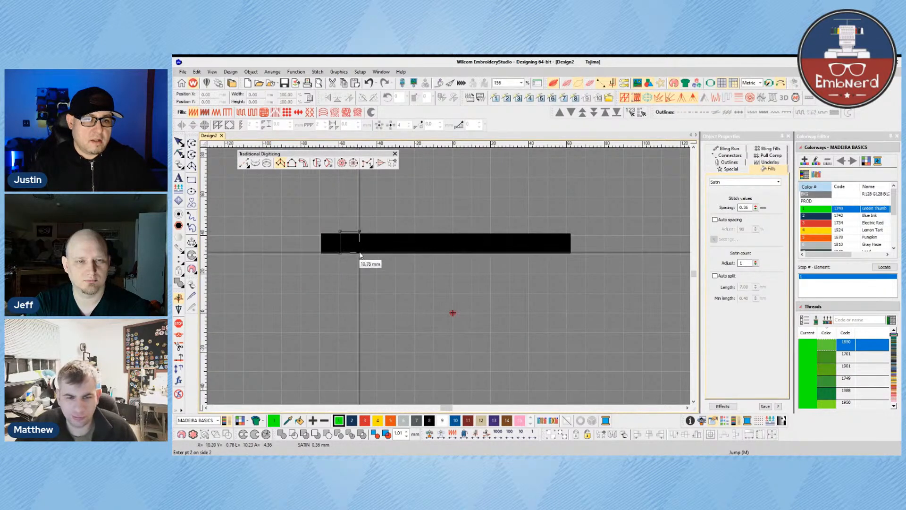
click(359, 254)
click(377, 256)
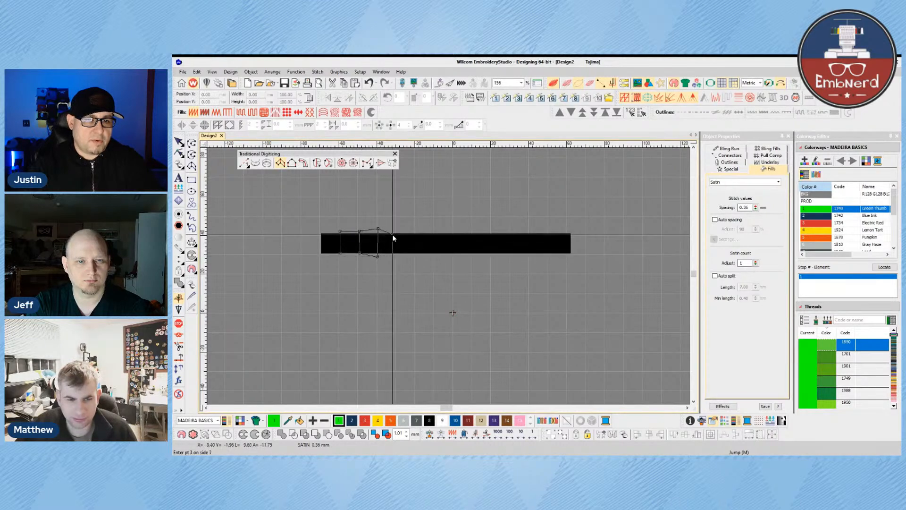
click(395, 232)
click(395, 254)
click(417, 229)
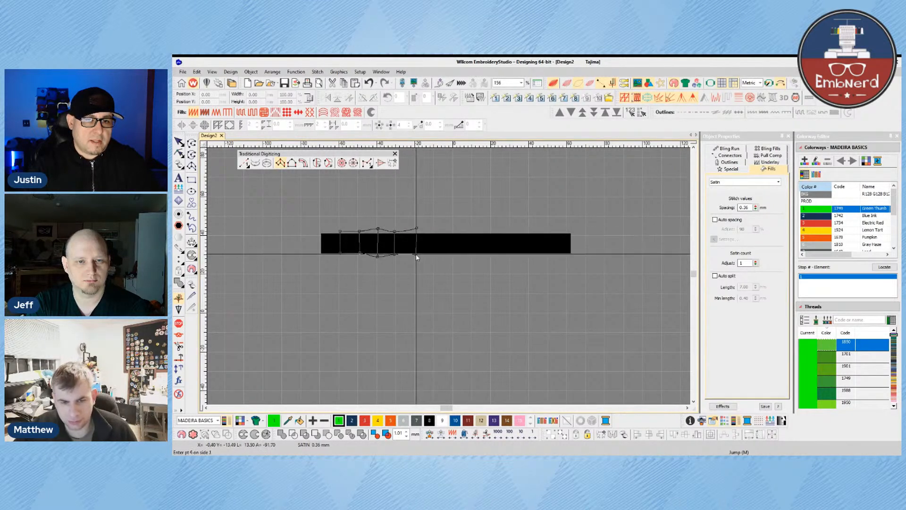
click(430, 252)
click(454, 229)
click(453, 256)
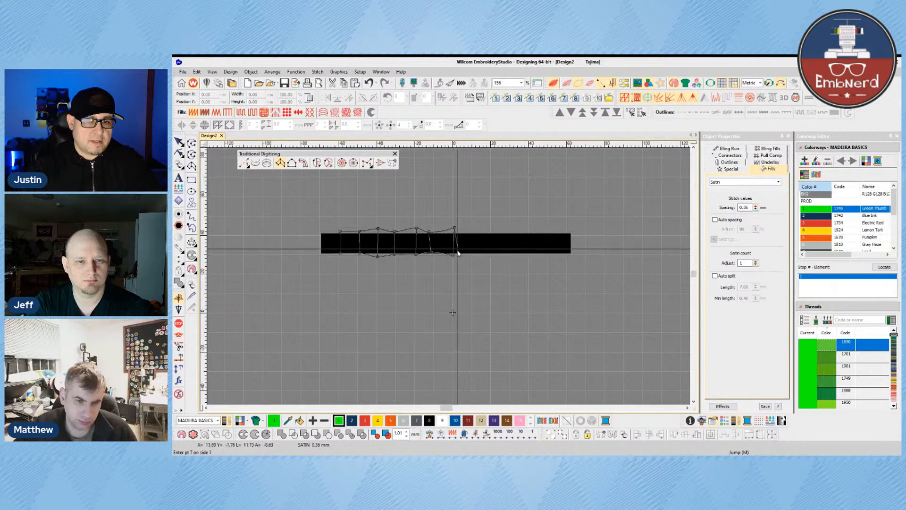
Step: Continue the wavy column with alternating curve point pairs toward the bar's right end, about 104 mm long overall, and finish it
click(473, 252)
click(471, 232)
click(487, 228)
click(490, 257)
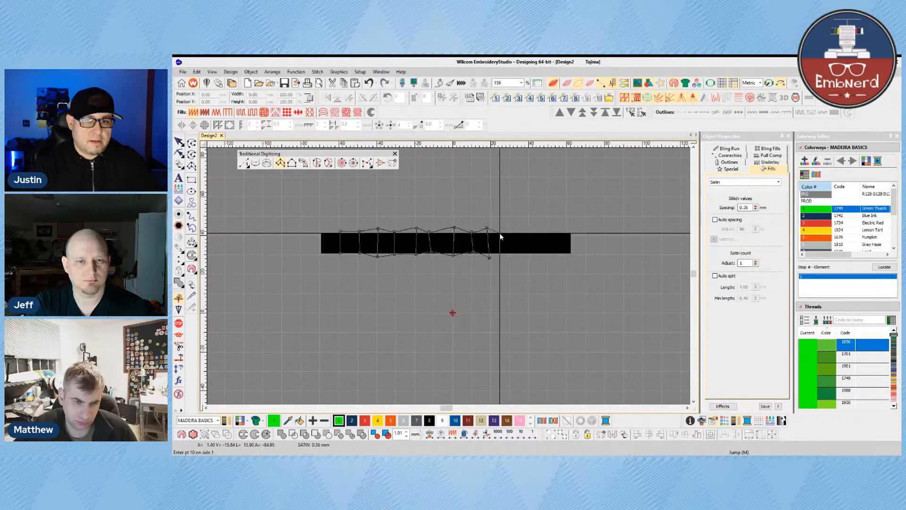
click(499, 233)
click(501, 254)
click(537, 230)
click(529, 253)
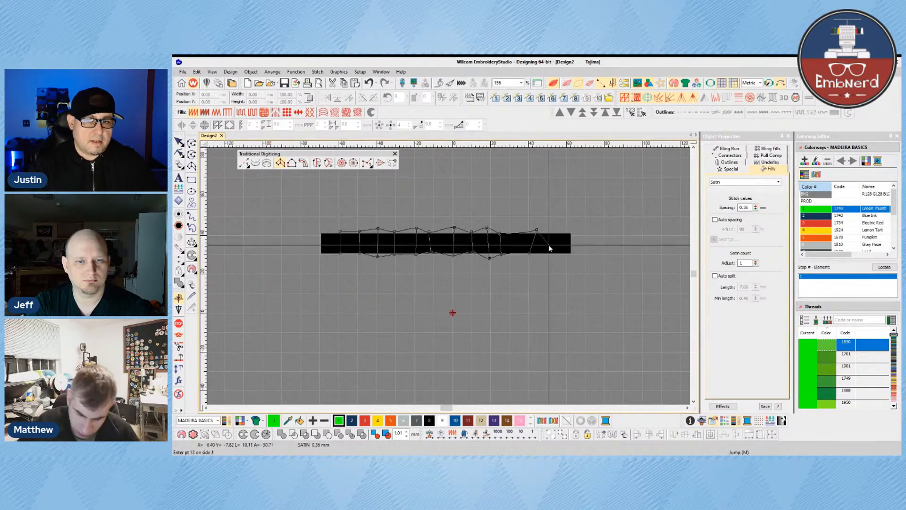
key(Return)
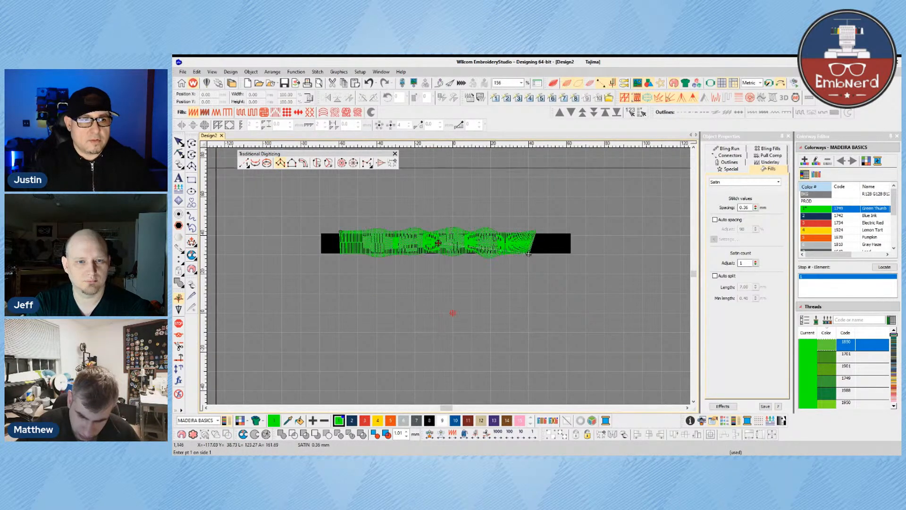
Step: Select the wavy satin column and examine its reshape points and angle lines, picking an angle handle near its right end
click(179, 141)
key(t)
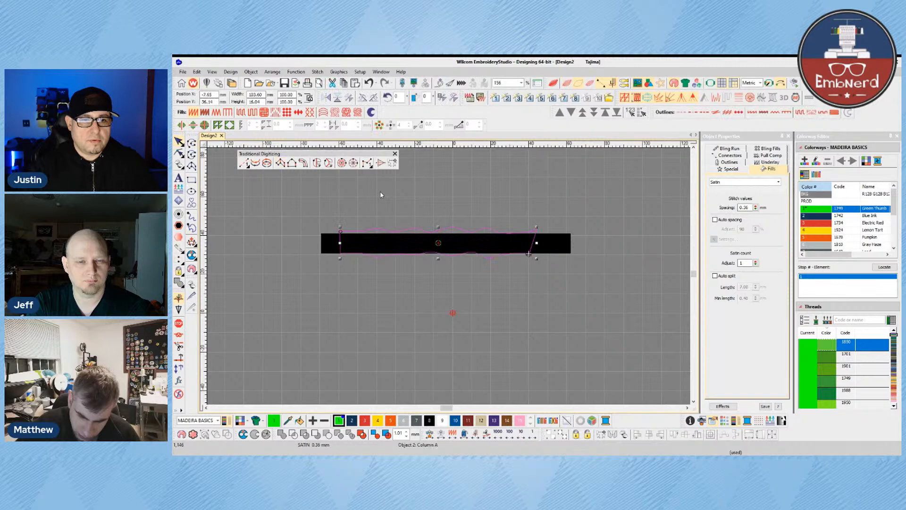
key(t)
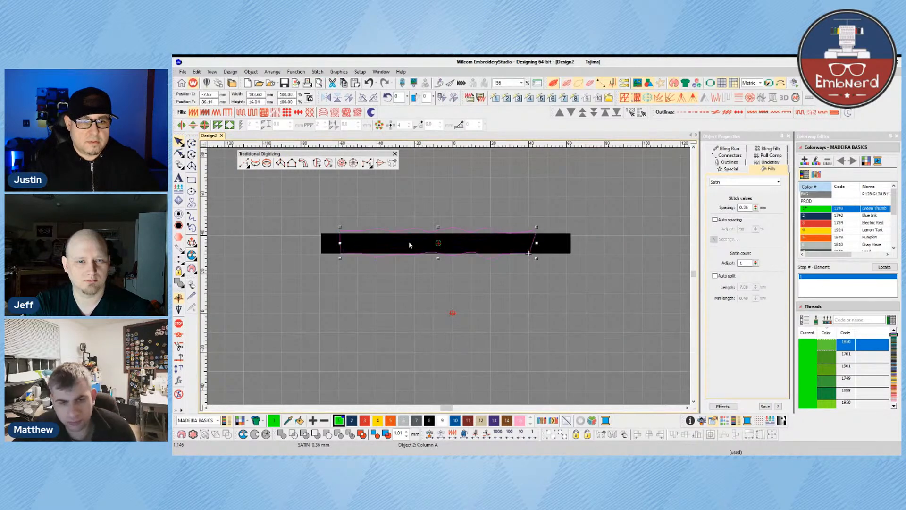
key(h)
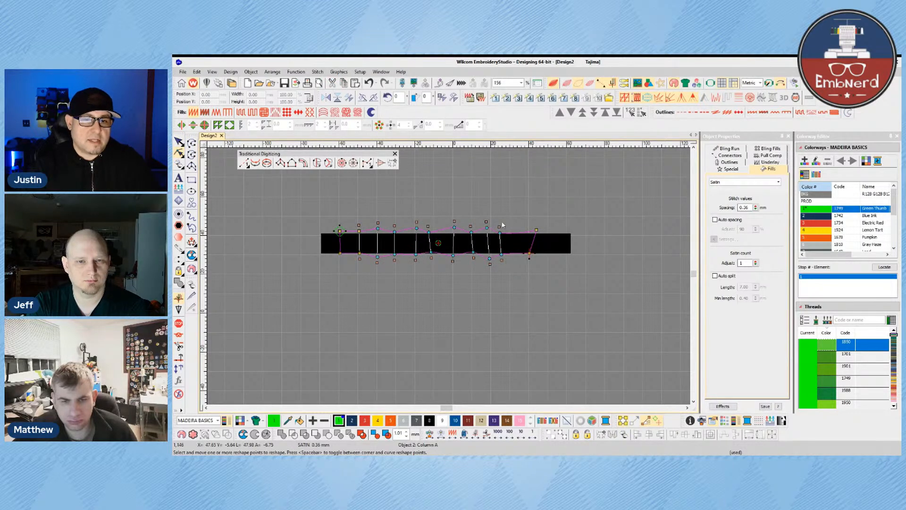
click(499, 228)
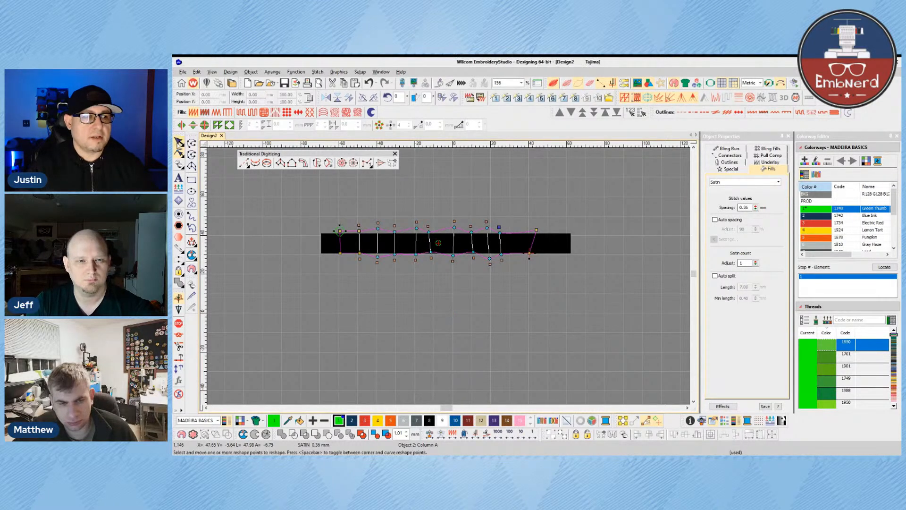
Step: Delete the wavy satin column and move the floating Traditional Digitizing toolbar closer to the black bar
click(179, 142)
key(Delete)
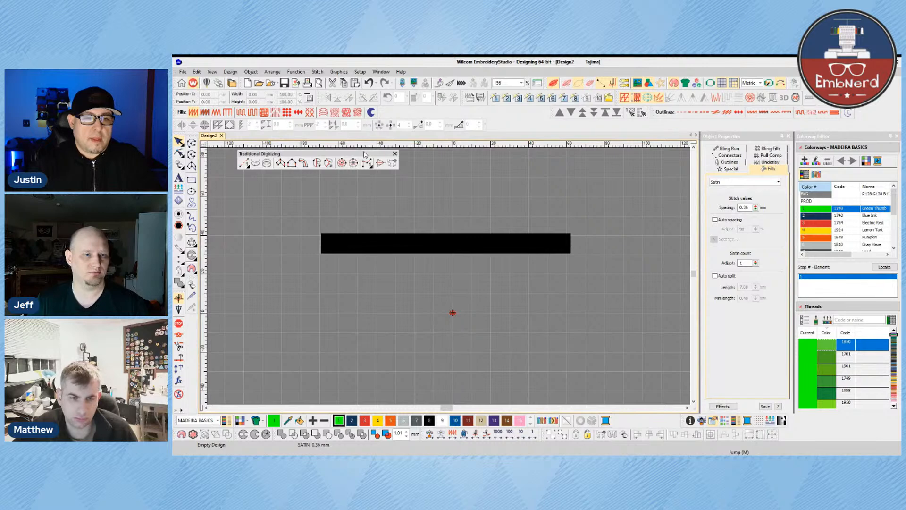
drag(308, 152, 327, 167)
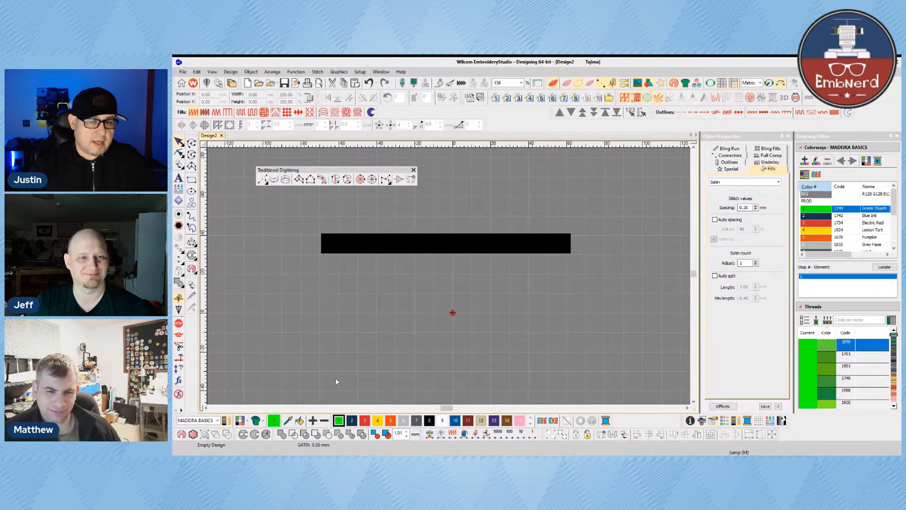
Step: Bring up the list of available toolbars to review which ones are shown, and dismiss it
right_click(515, 110)
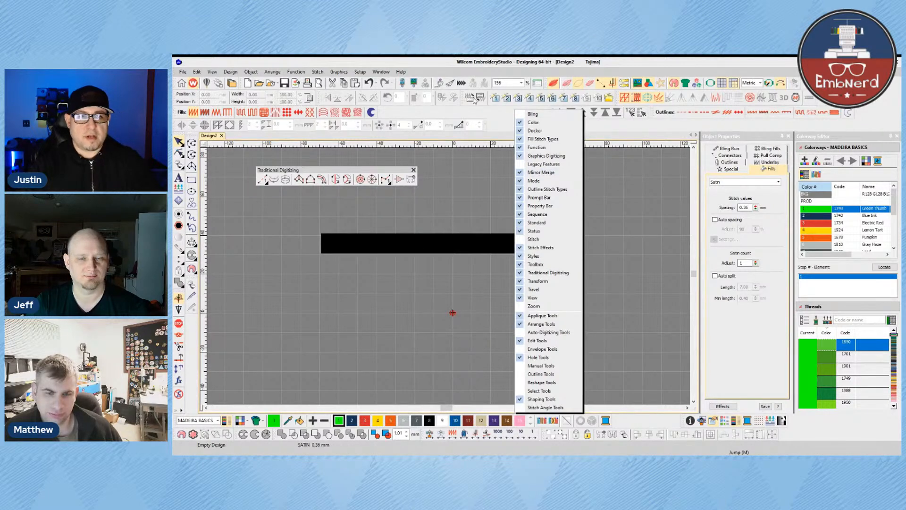
click(619, 192)
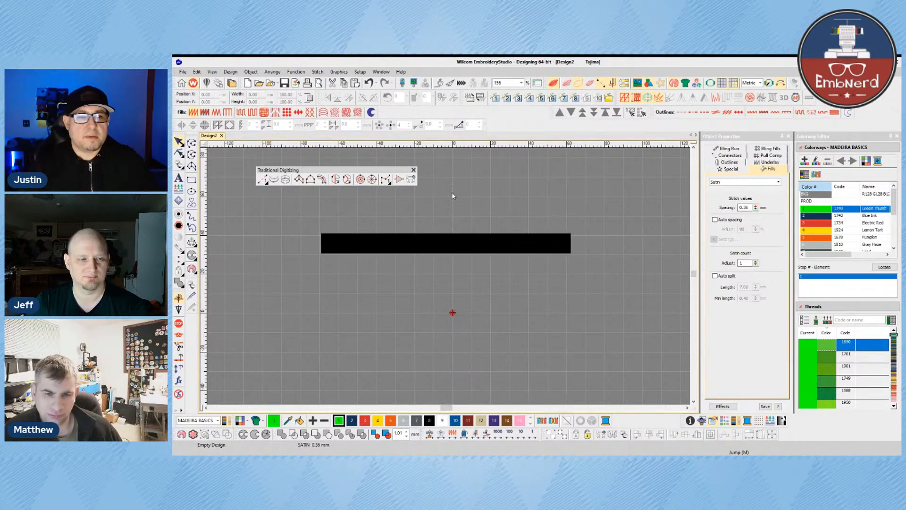
Step: Reposition the floating Traditional Digitizing toolbar over the canvas above the black bar and try to activate its Column B tool
drag(351, 175, 457, 174)
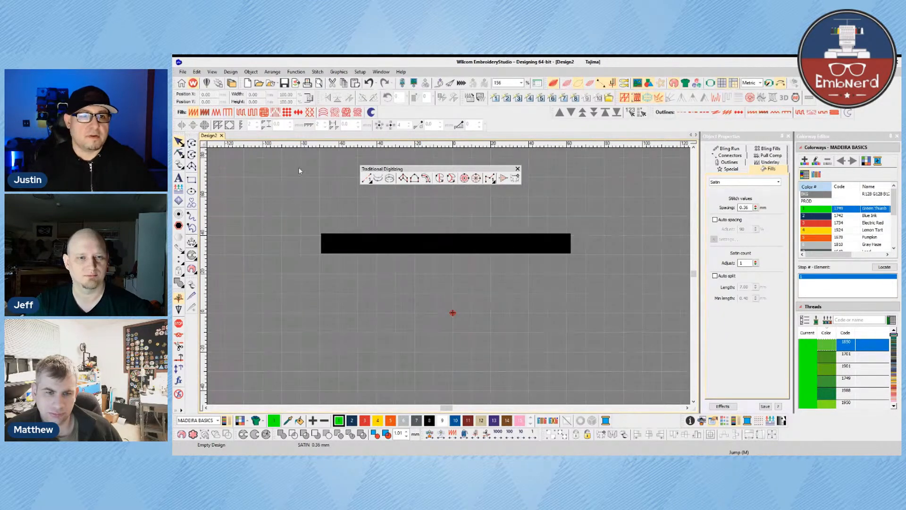
drag(425, 169, 371, 164)
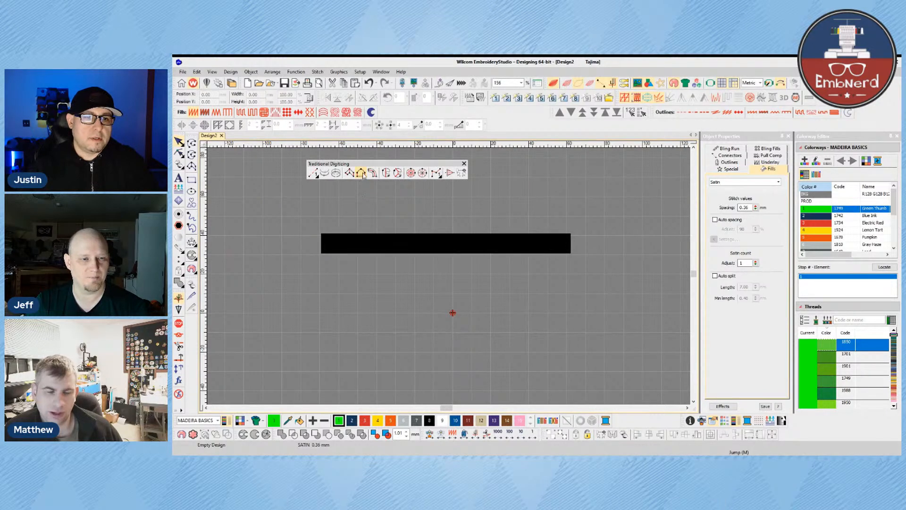
click(361, 174)
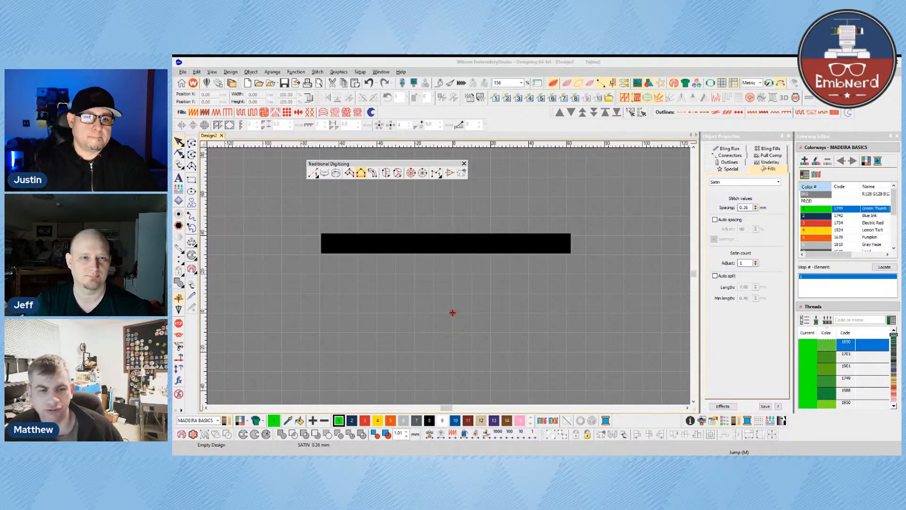
click(361, 177)
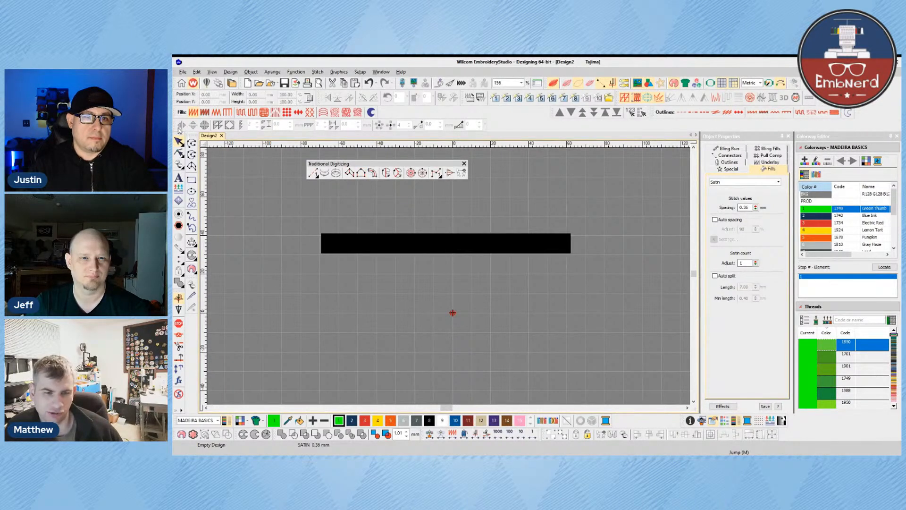
Step: Check the list of available toolbars once more and close it without changing any
right_click(521, 137)
right_click(524, 124)
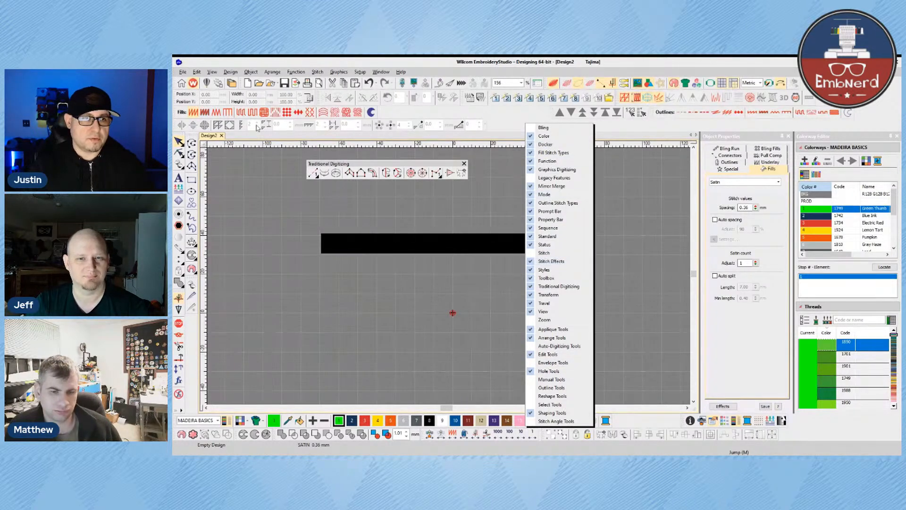
click(434, 201)
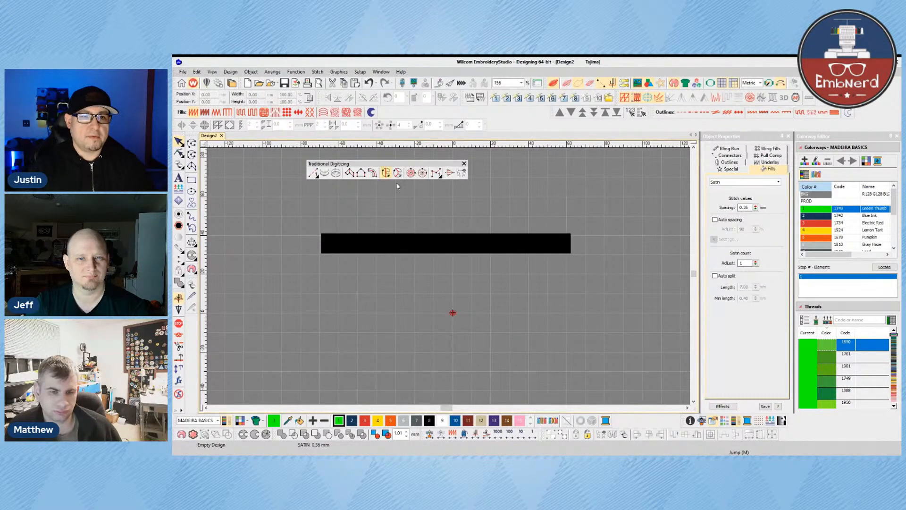
Step: Move the Traditional Digitizing toolbar clear of the bar and digitize side 1 of a Column B object along its upper edge, extending past the right end
drag(319, 164, 240, 167)
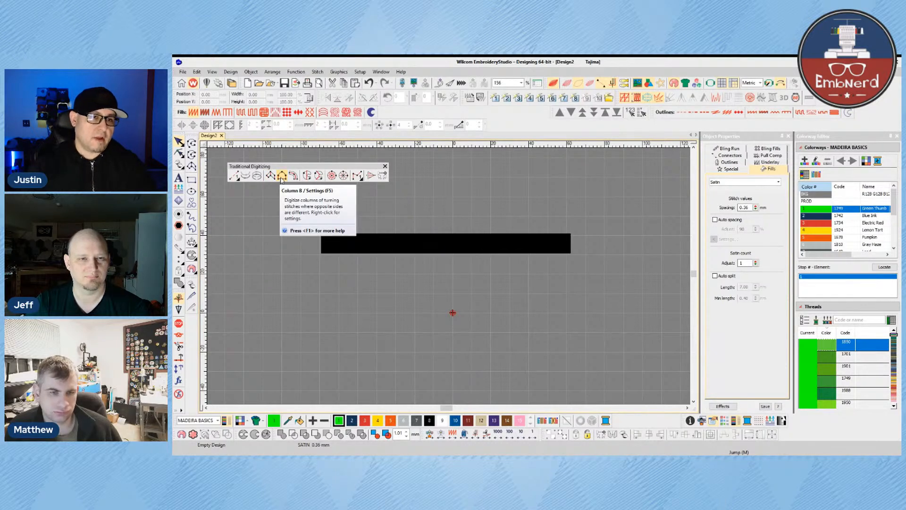
click(281, 178)
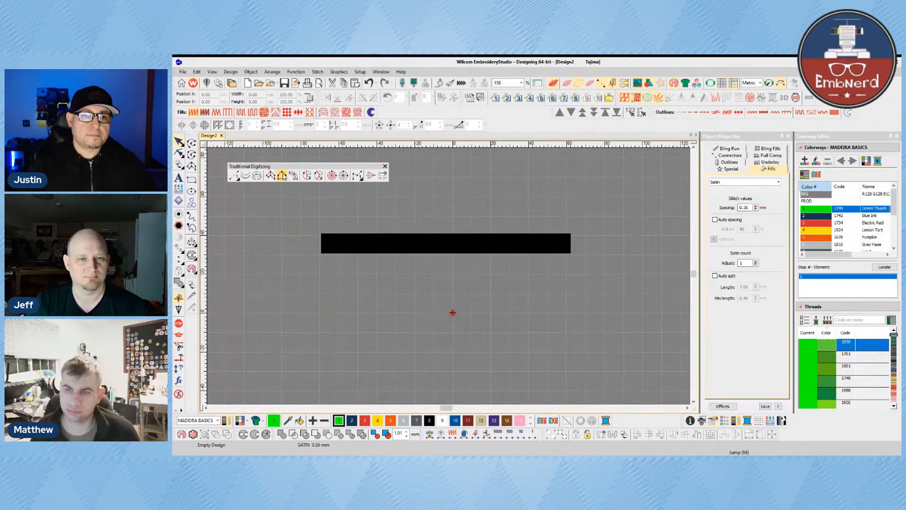
click(321, 233)
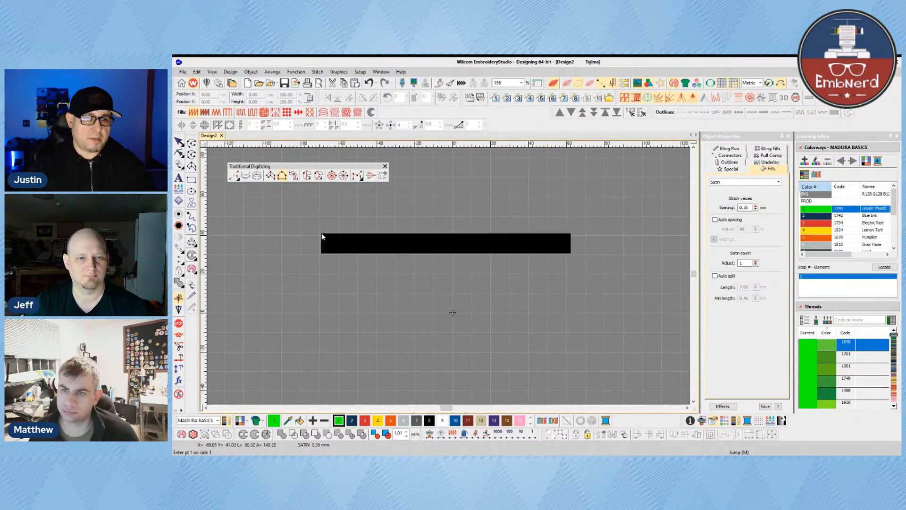
click(368, 233)
click(428, 234)
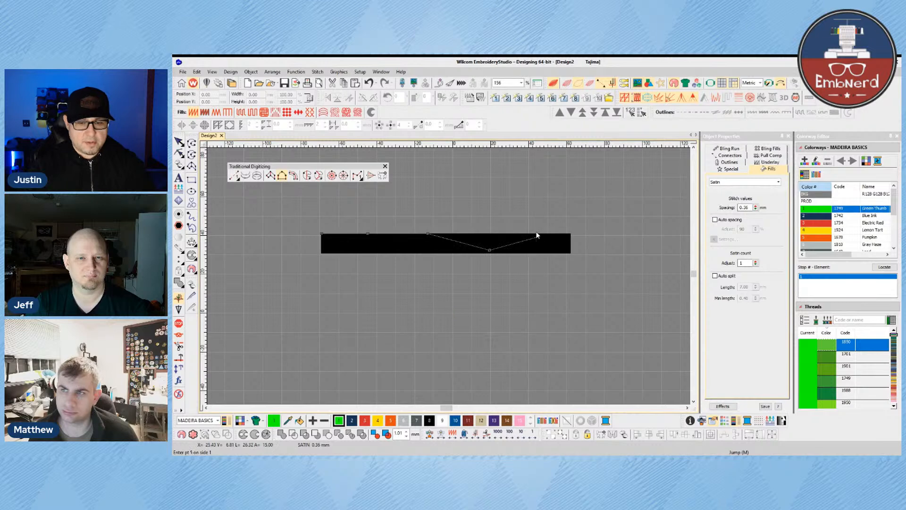
click(504, 233)
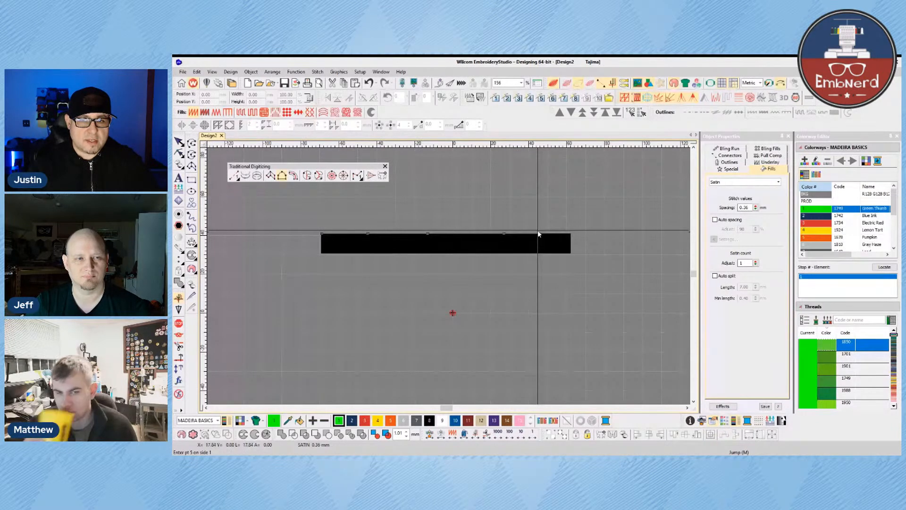
click(575, 233)
click(622, 234)
click(674, 233)
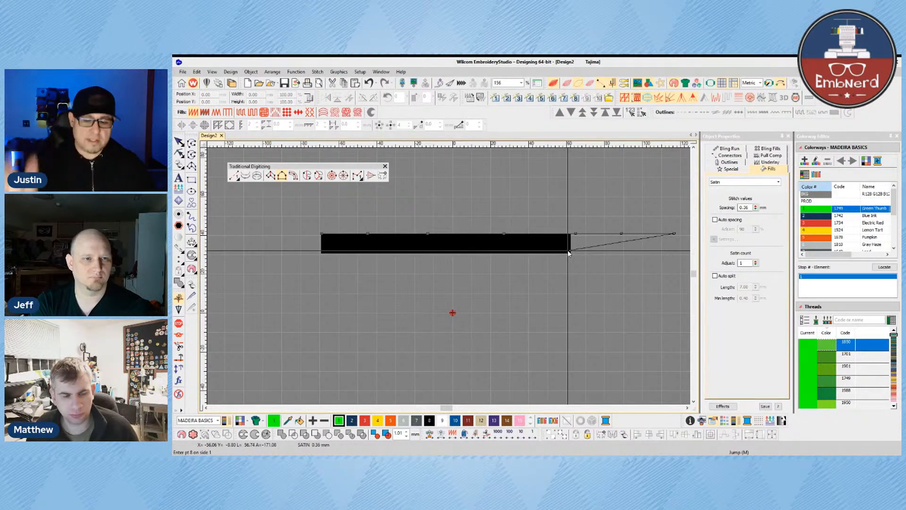
key(Return)
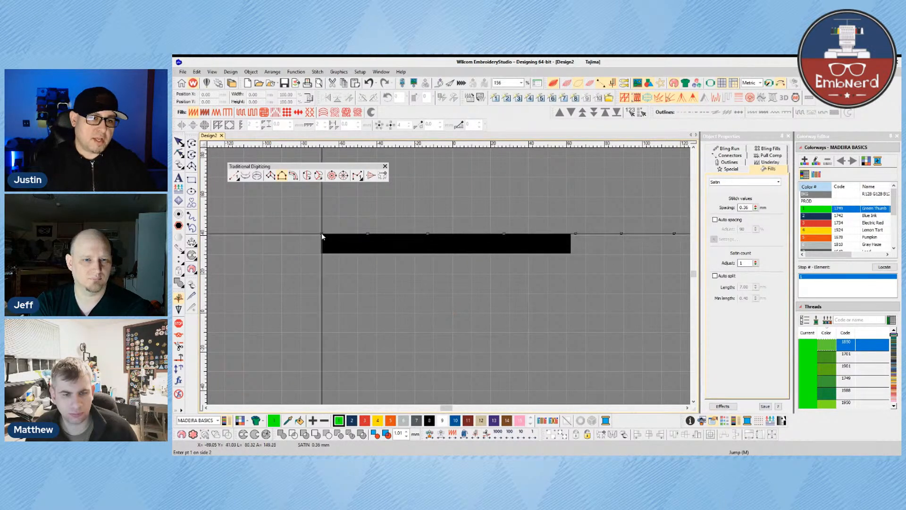
Step: Digitize side 2 of the Column B object along the bar's lower edge with six points, flaring downward at the far right, and finish it
click(322, 253)
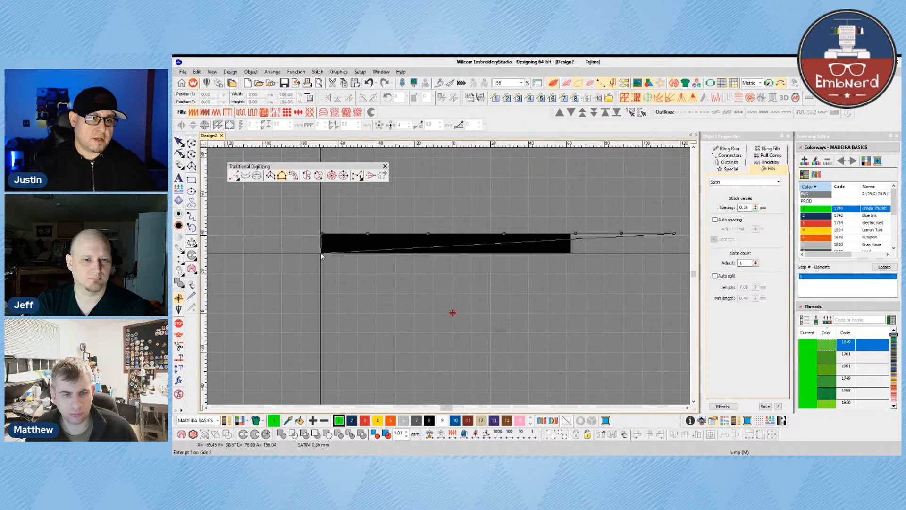
click(388, 253)
click(461, 253)
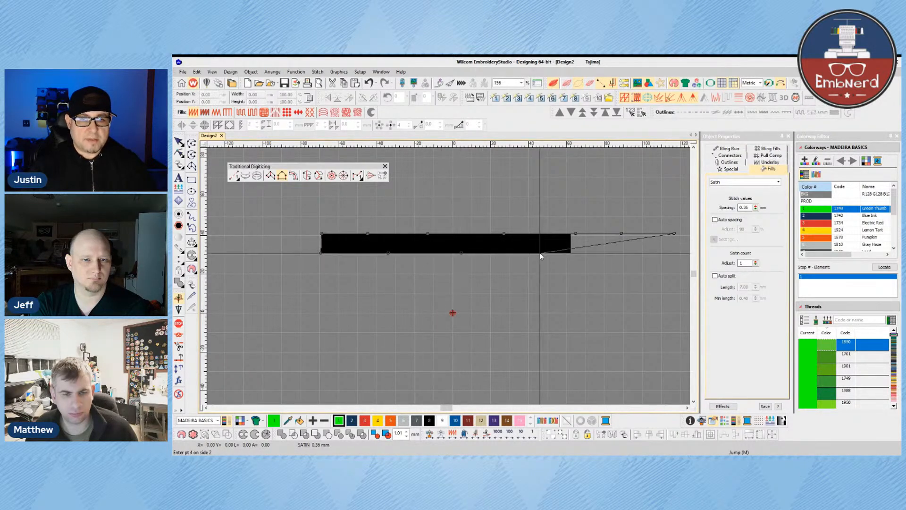
click(541, 252)
click(605, 252)
click(671, 271)
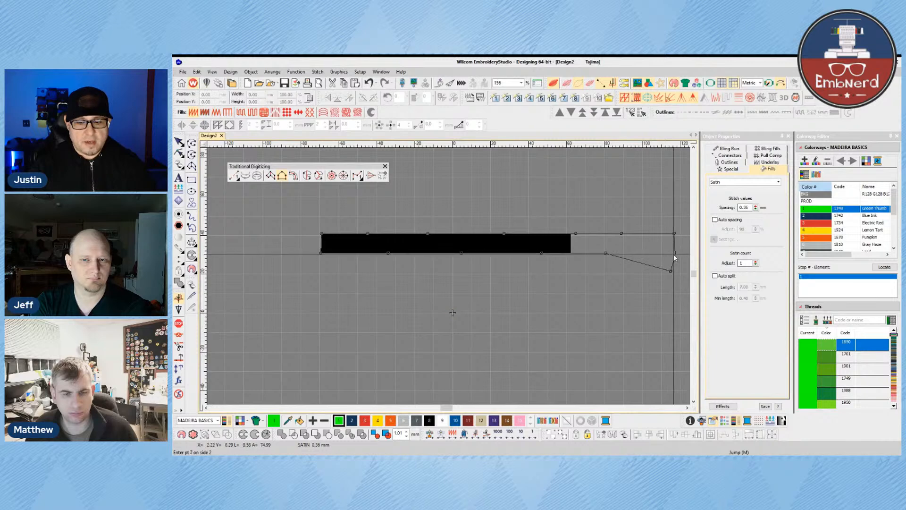
key(Return)
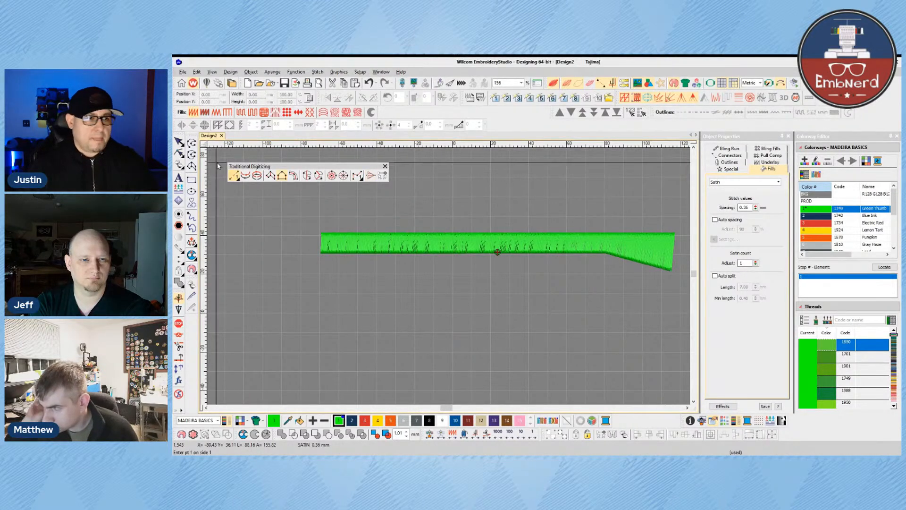
Step: Reshape the column with its stitches hidden: add stitch angle lines across it and raise its lower-right corner to straighten the flared end
click(179, 153)
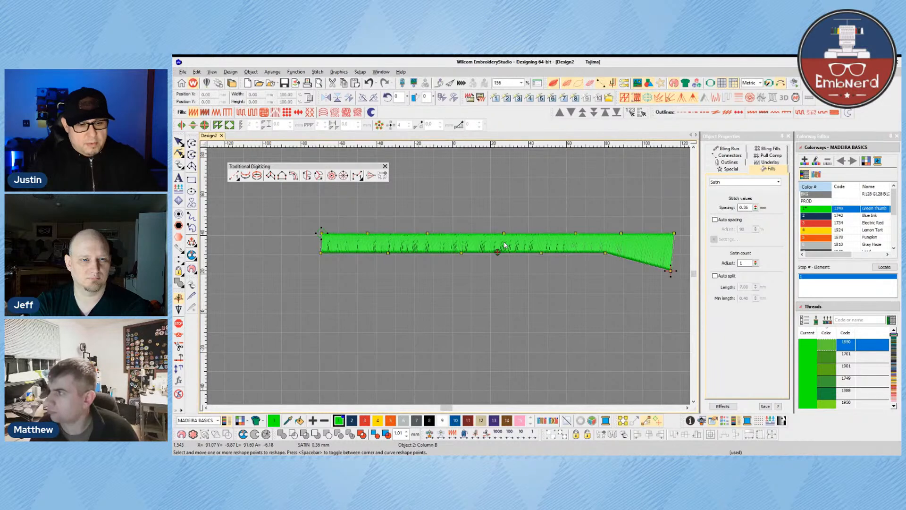
key(t)
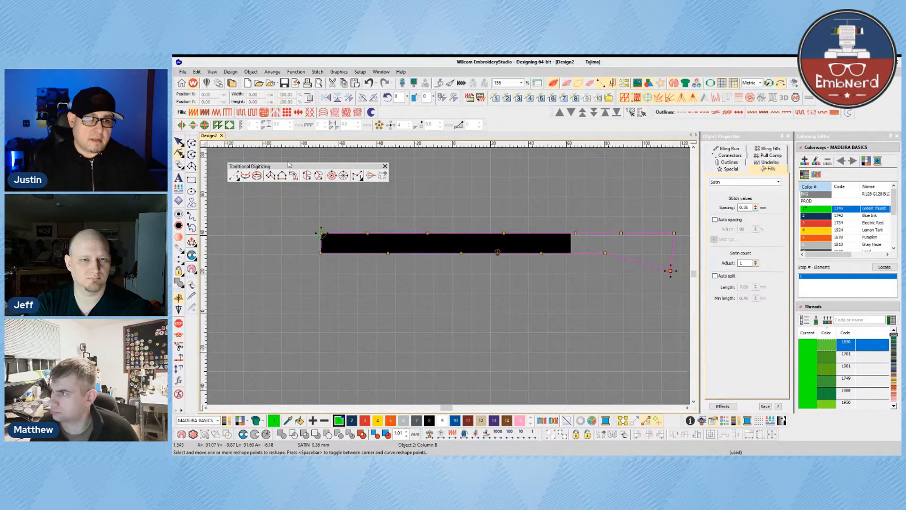
ctrl+click(350, 233)
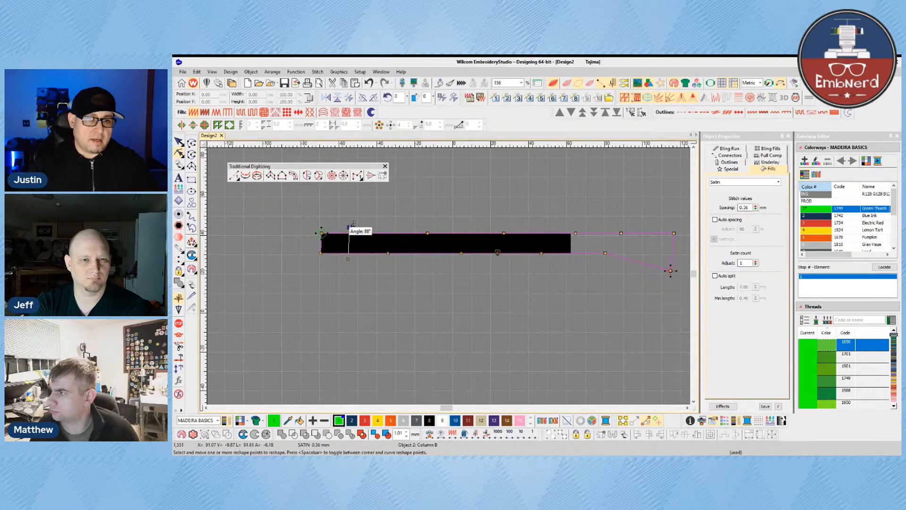
click(350, 228)
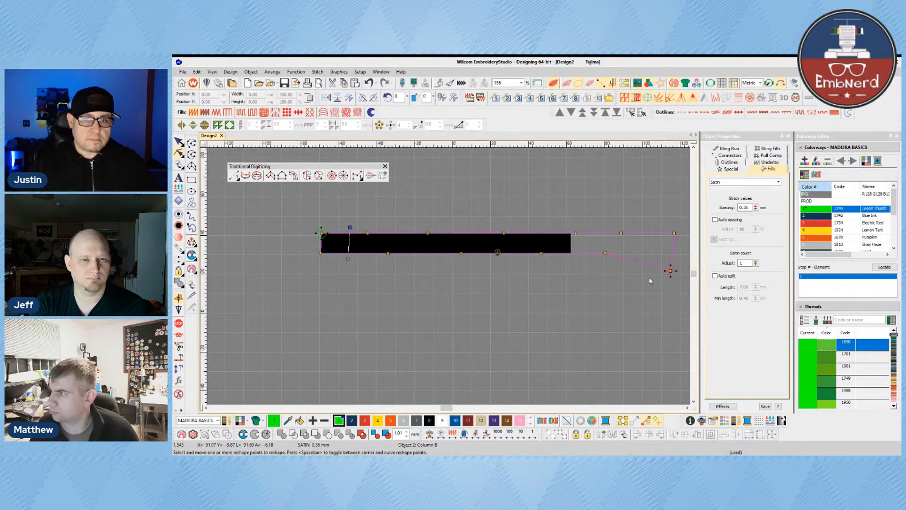
drag(672, 271, 675, 255)
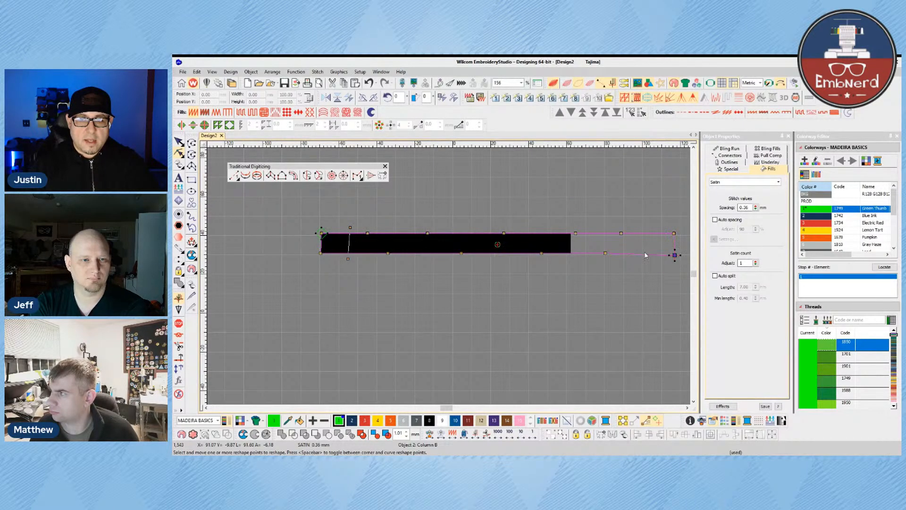
click(405, 233)
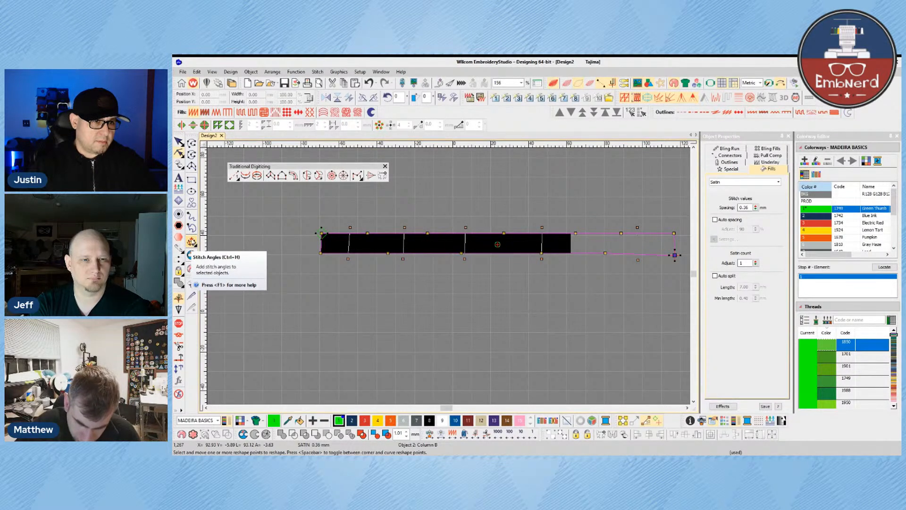
Step: Use the Stitch Angles tool to add more near-vertical angle lines between the existing ones along the whole column, and apply them
click(193, 242)
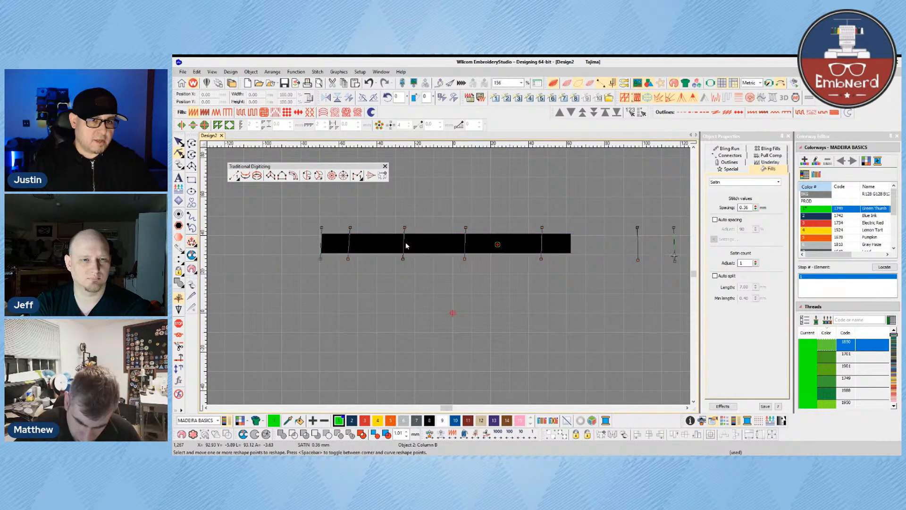
click(373, 224)
click(372, 269)
click(434, 228)
click(434, 259)
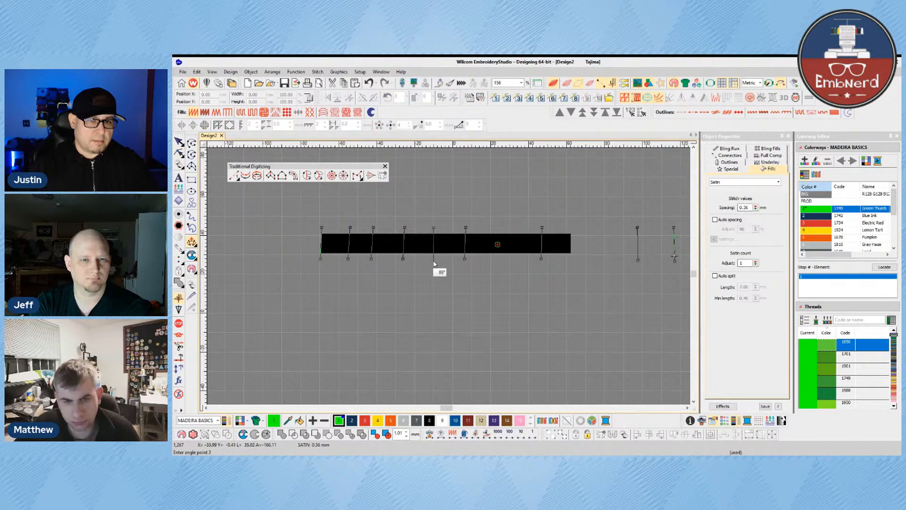
click(501, 228)
click(498, 259)
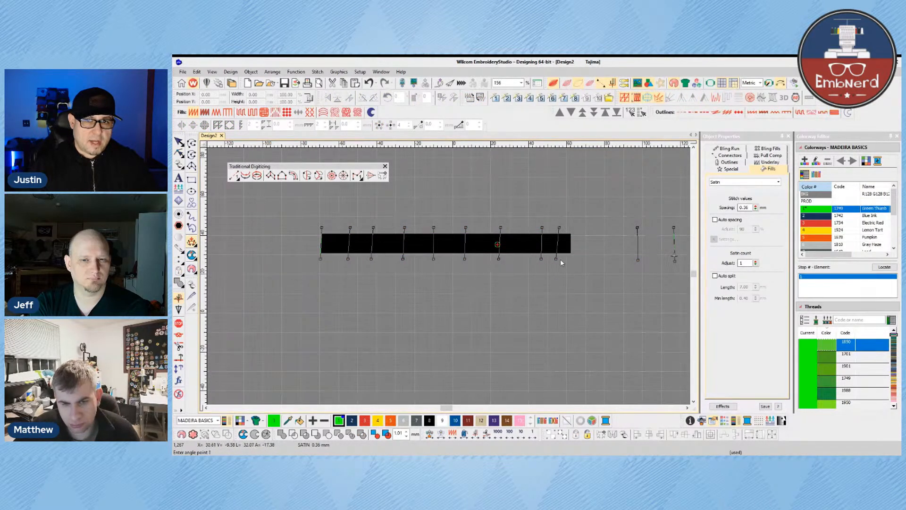
click(597, 259)
click(626, 224)
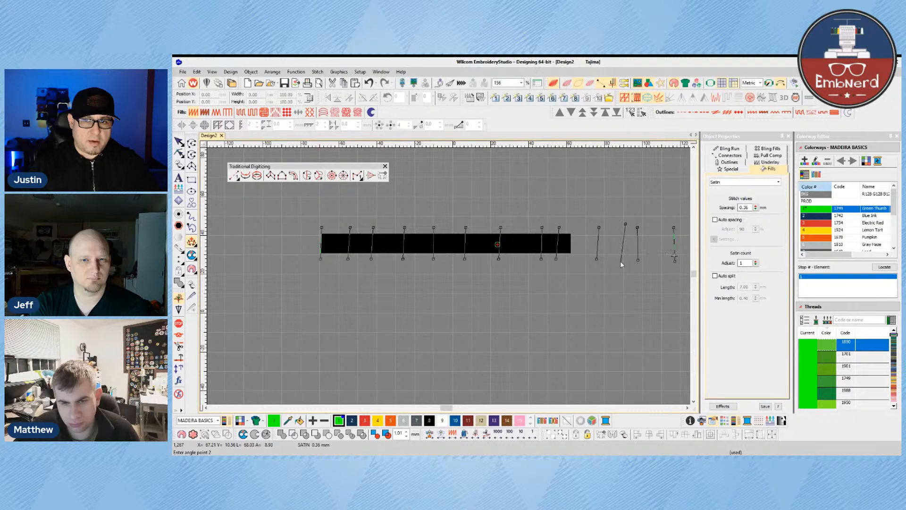
click(655, 226)
click(674, 256)
key(Return)
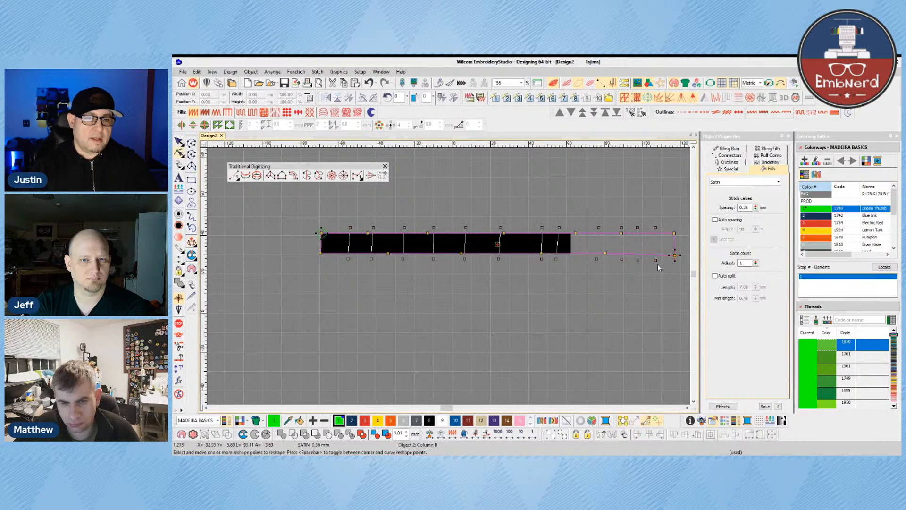
Step: Leave reshaping and delete the green Column B object
key(Escape)
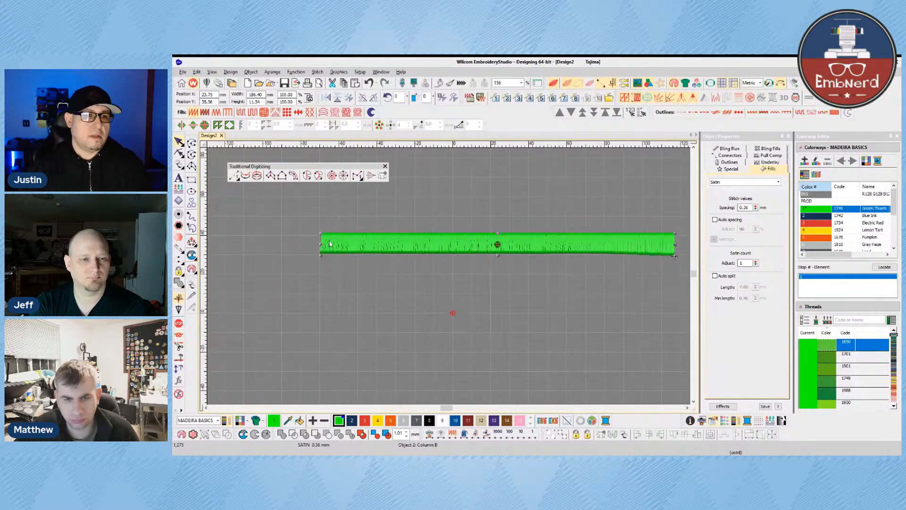
key(Delete)
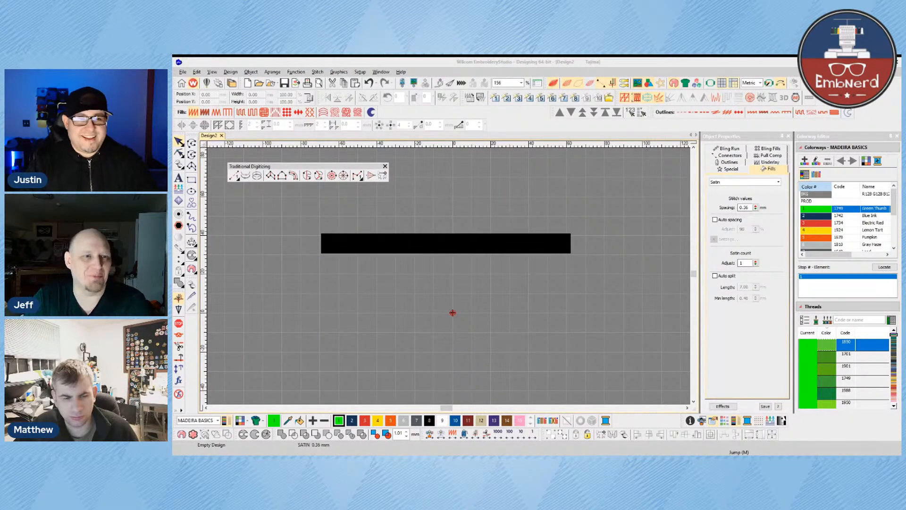
Step: Start a Column C object and digitize a zigzag of nine corner points below the black bar, from its left end to past the middle
click(353, 187)
click(294, 176)
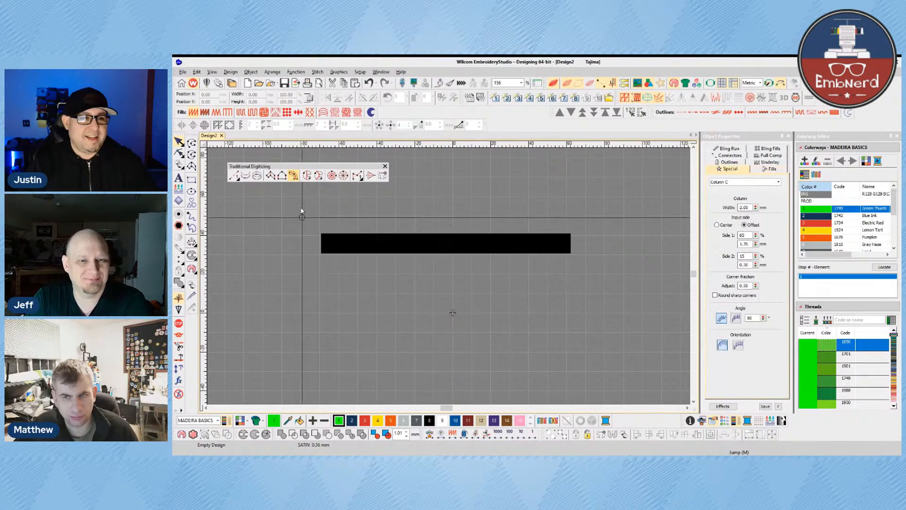
click(323, 296)
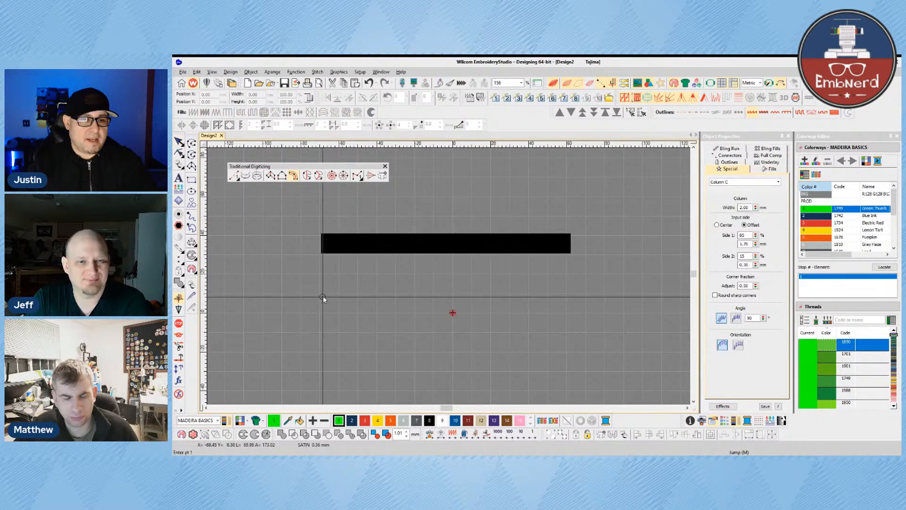
click(343, 273)
click(365, 285)
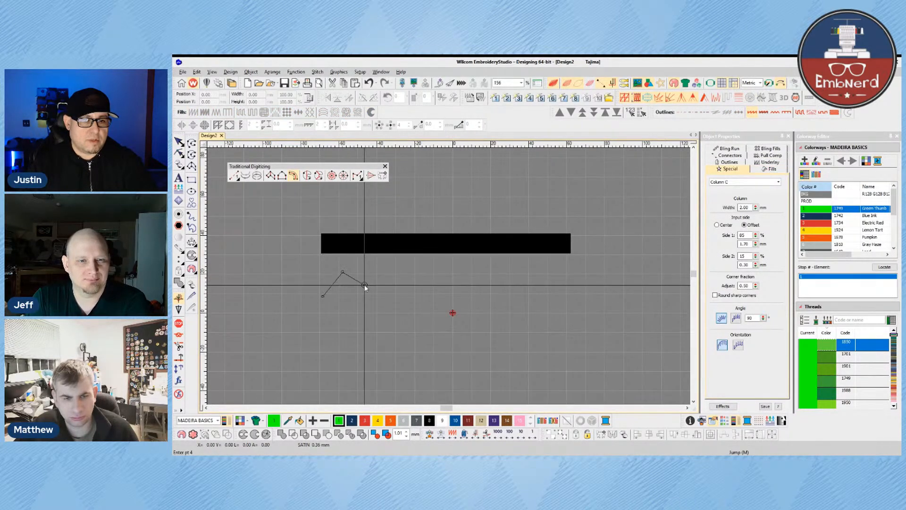
click(382, 266)
click(401, 283)
click(417, 262)
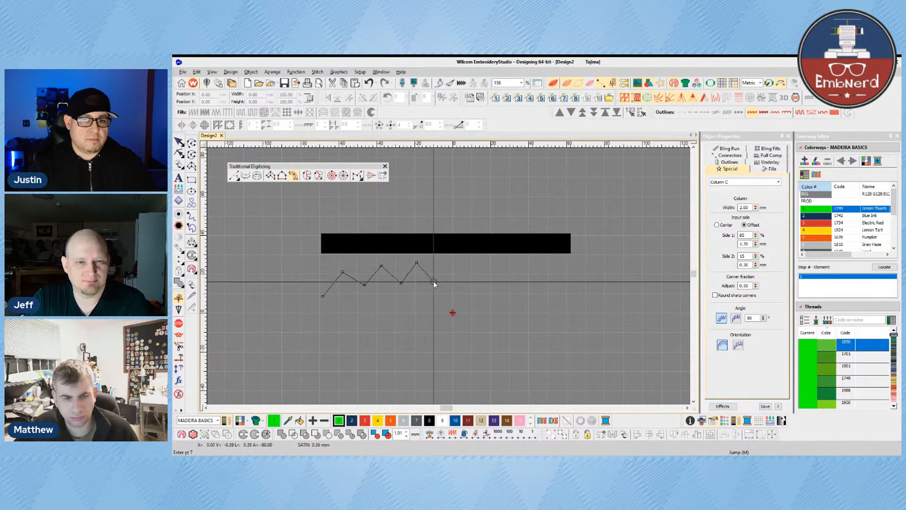
click(436, 283)
click(453, 262)
click(466, 283)
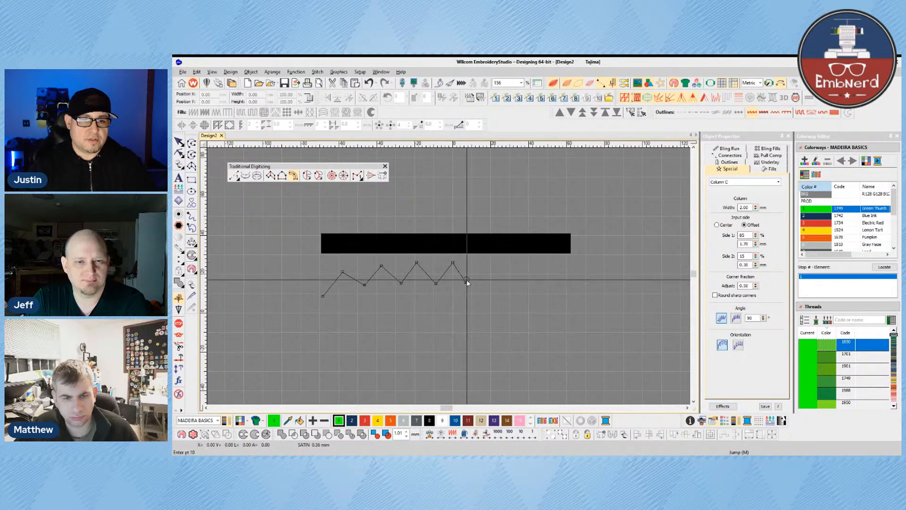
Step: Continue the Column C line with mostly curved points in wave shapes, extending beyond the bar's right end
right_click(483, 263)
click(507, 288)
right_click(534, 268)
right_click(546, 292)
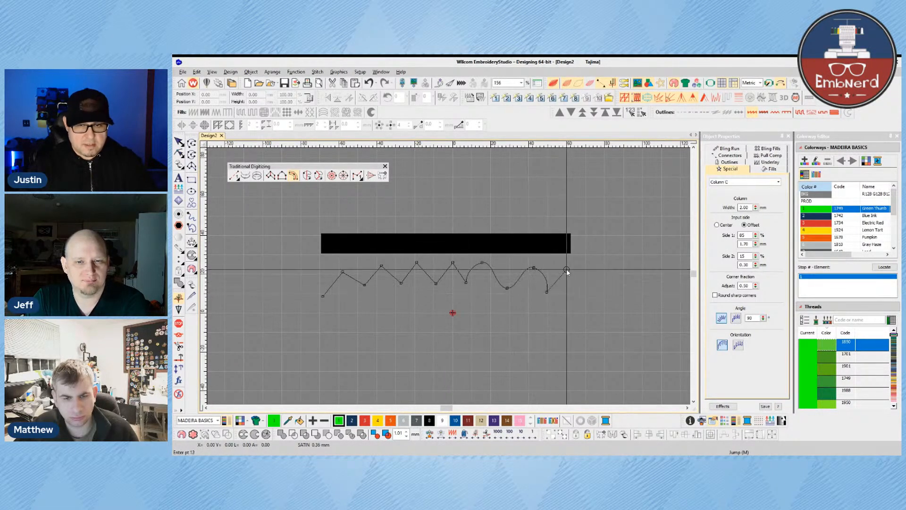
right_click(572, 270)
click(582, 295)
right_click(607, 268)
right_click(619, 298)
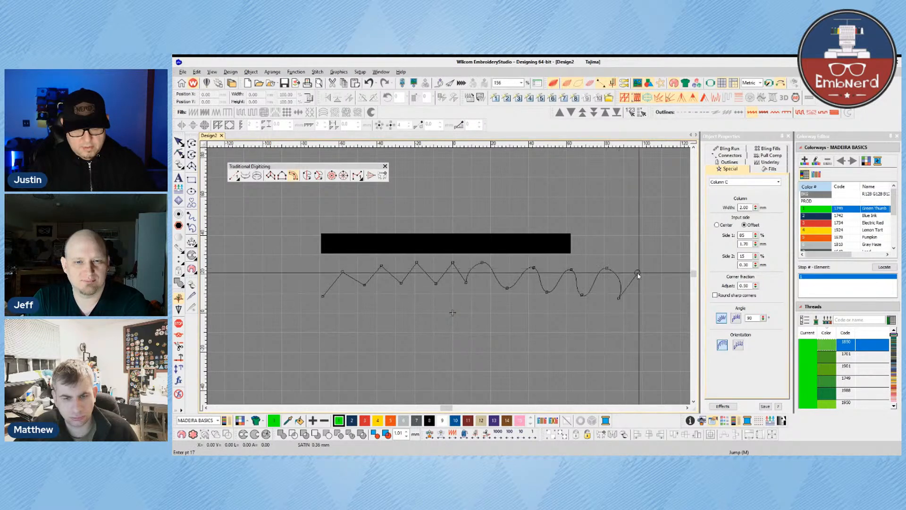
click(642, 272)
Step: End the line and define a column width of about 11.2 mm with two width points across its right end
key(Return)
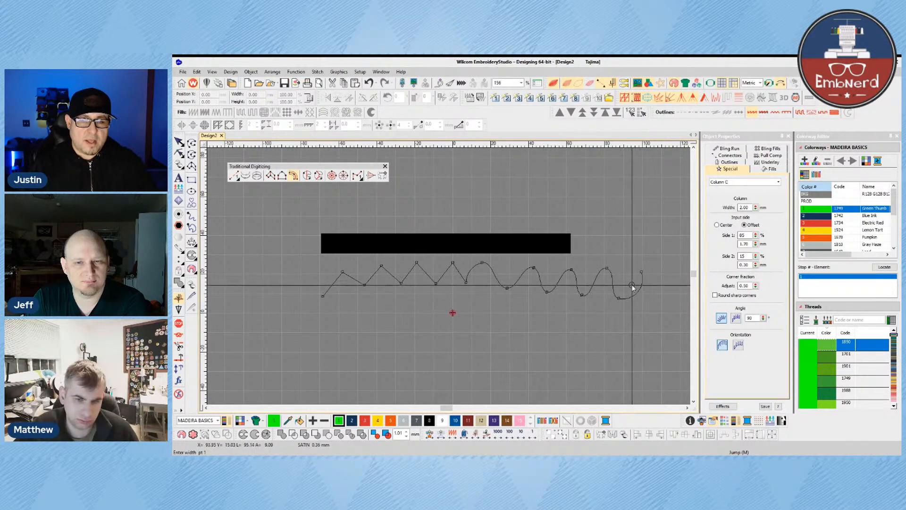
click(631, 284)
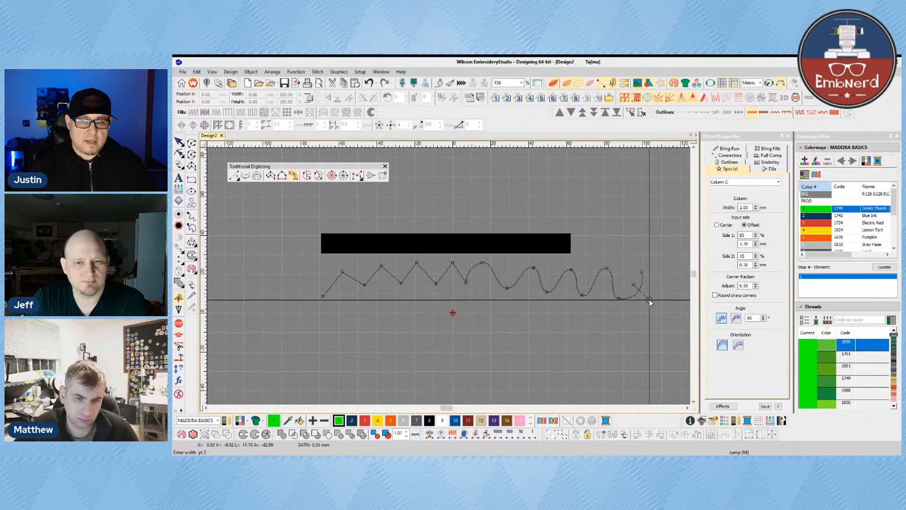
click(649, 300)
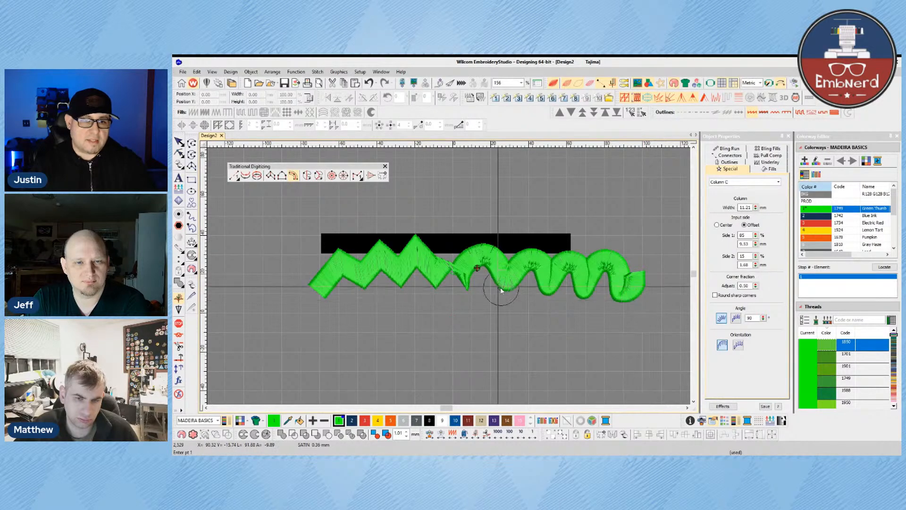
Step: Leave the Column C tool, select the green column and set its input side to Center
key(Escape)
click(607, 268)
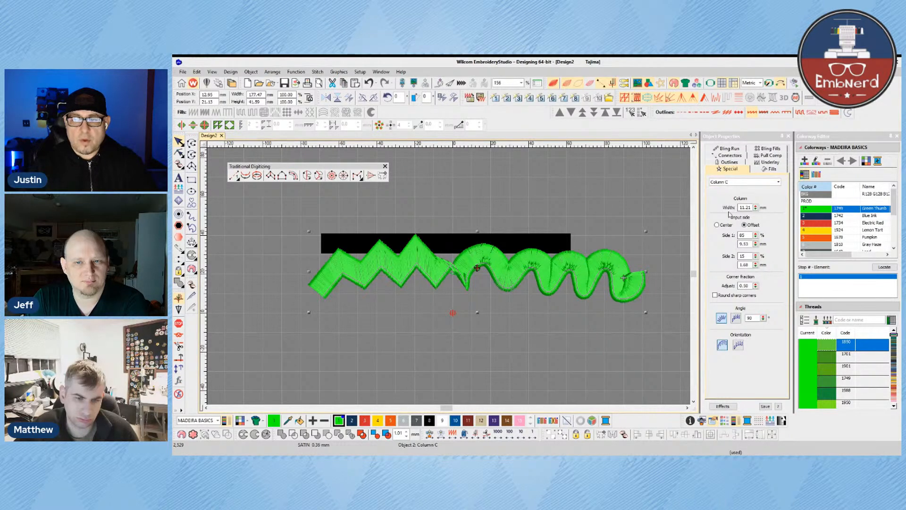
click(717, 225)
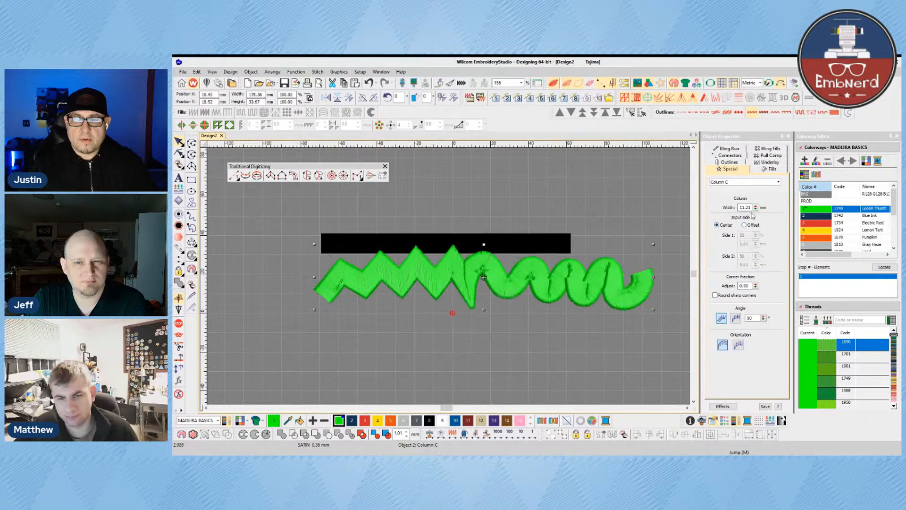
Step: Try a 2 mm width on the green zigzag-and-wave column and set its final width to 4 mm
text(2)
key(Return)
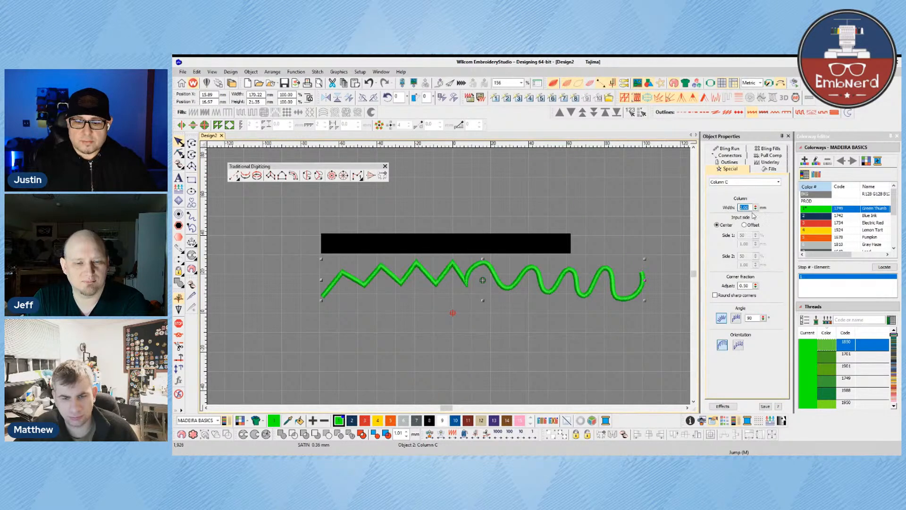
key(Return)
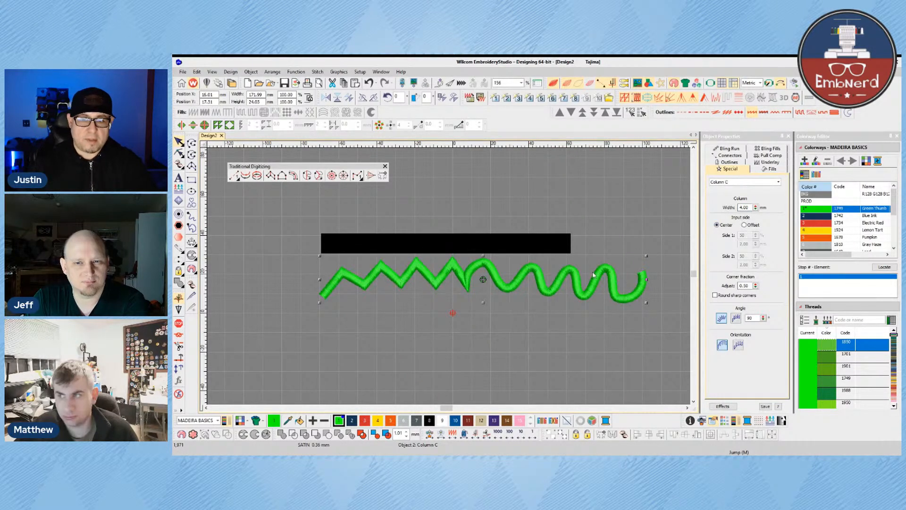
Step: Move the green zigzag-and-wave column clear of the black bar, into the empty space below it
key(ctrl+z)
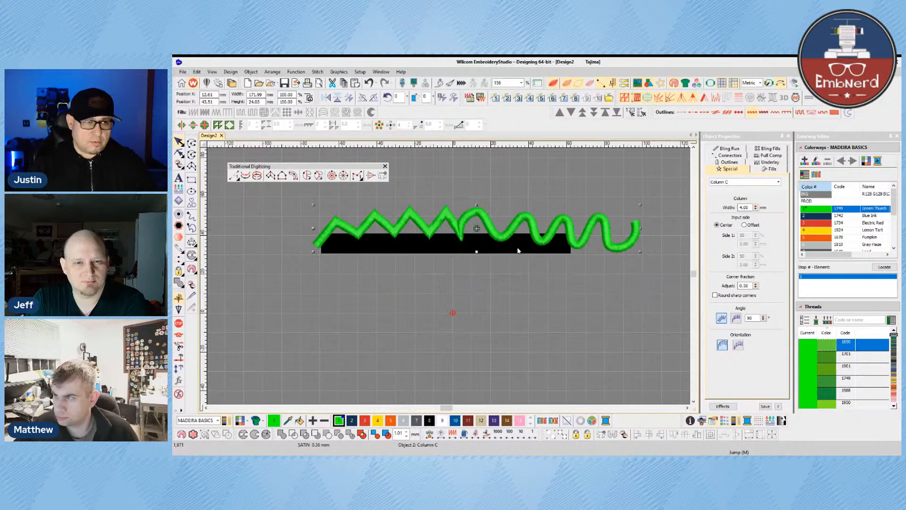
click(179, 152)
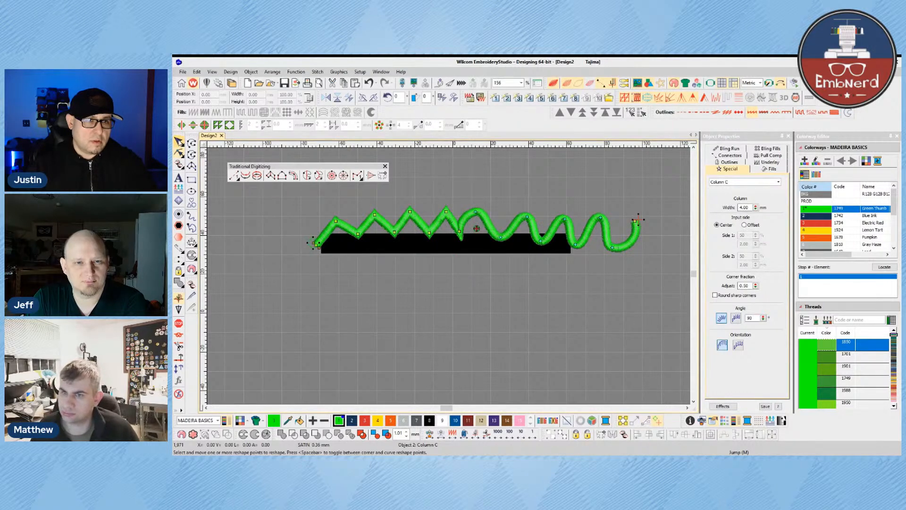
key(Escape)
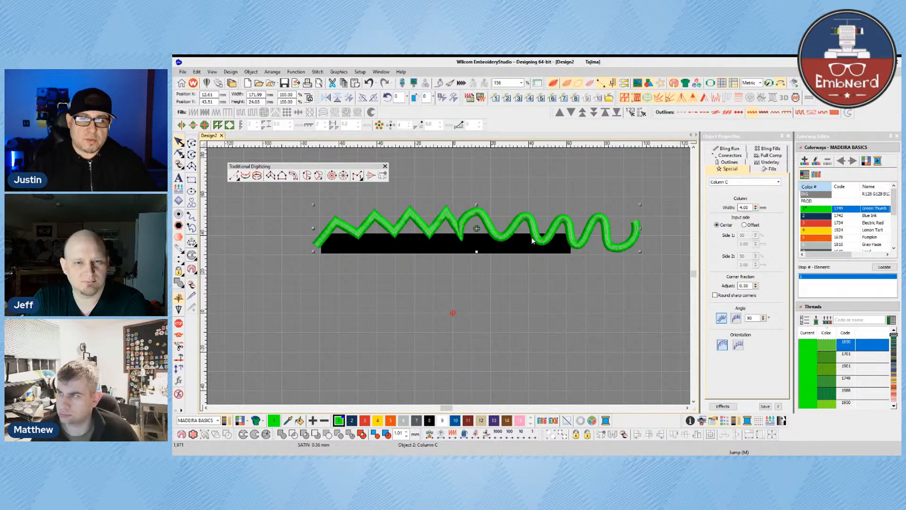
drag(512, 291, 506, 312)
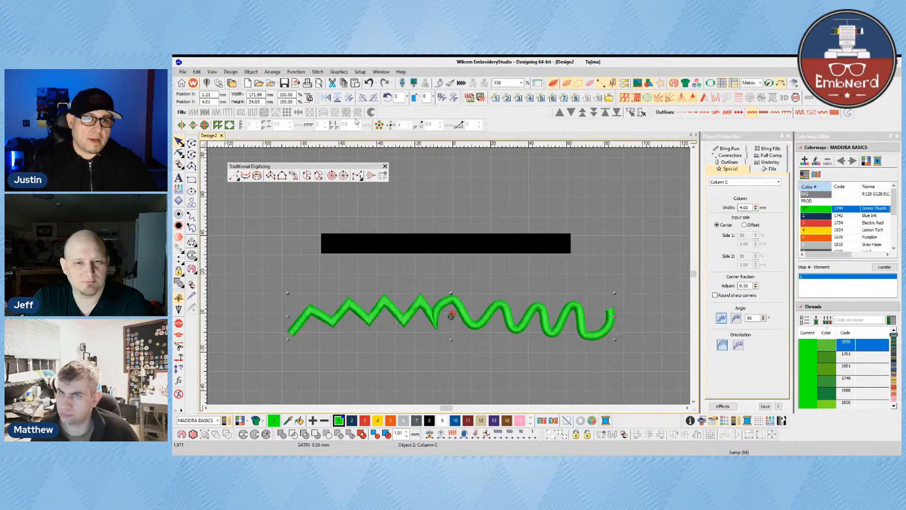
Step: Digitize a Column C object along the black bar's top edge, right end and bottom edge, using its corners as points
click(293, 175)
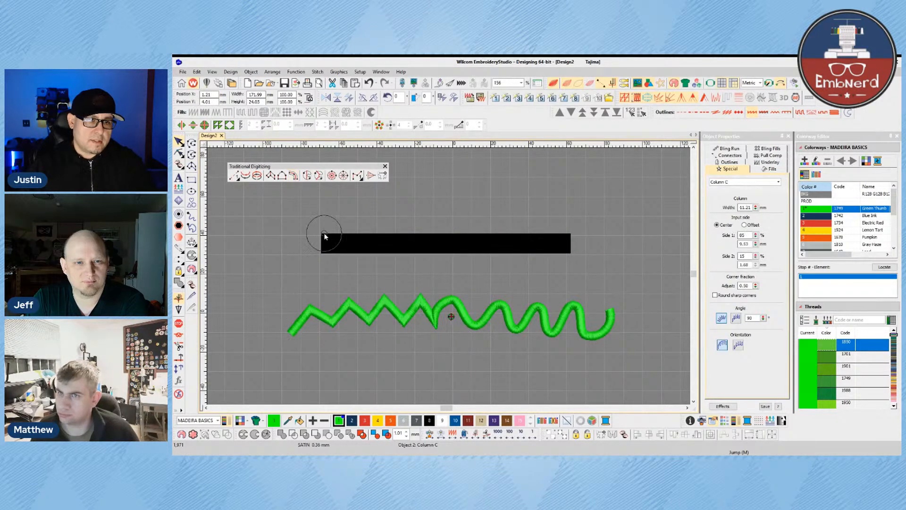
click(322, 235)
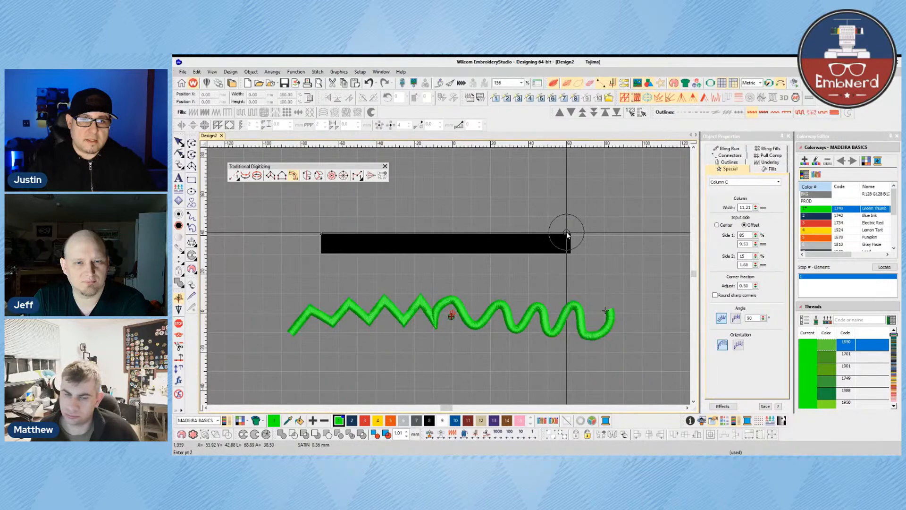
click(571, 234)
click(570, 253)
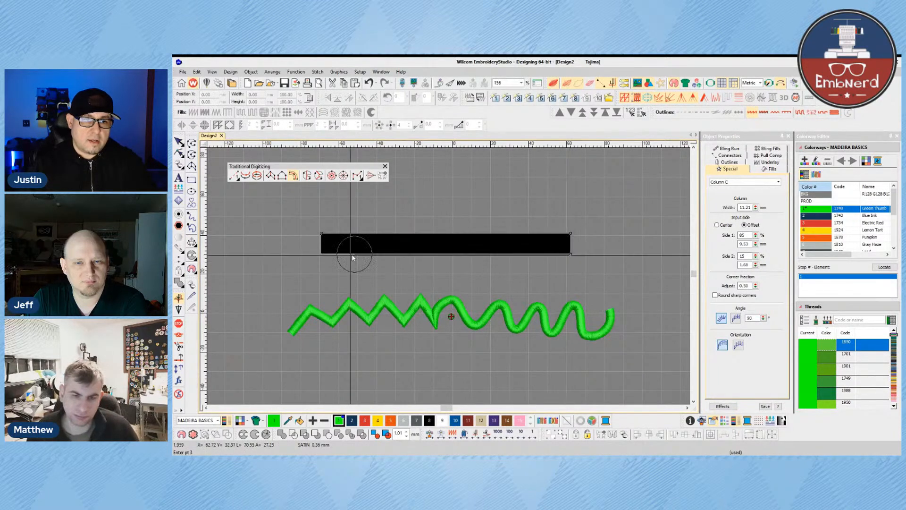
click(323, 254)
key(Return)
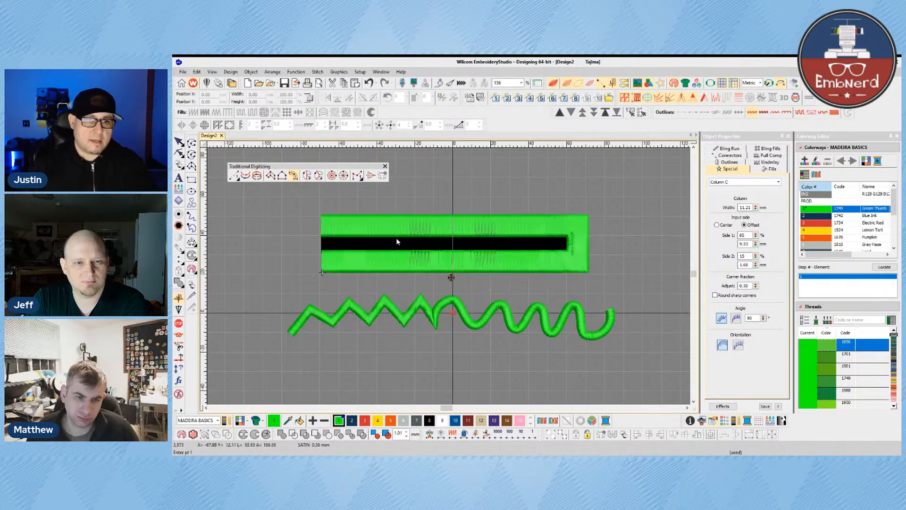
key(Escape)
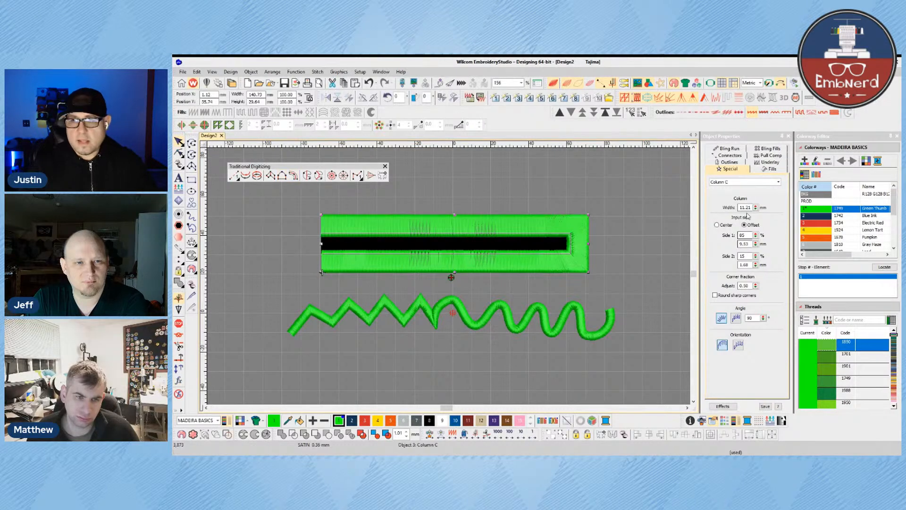
Step: Set the bar outline column's width to 2 mm and its input side to Center
text(2)
key(Return)
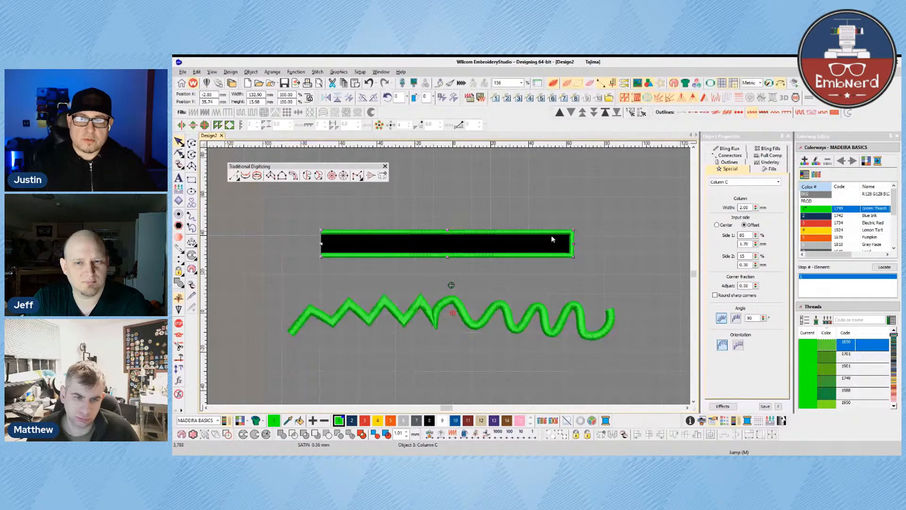
click(717, 225)
scroll(438, 264, up, 2)
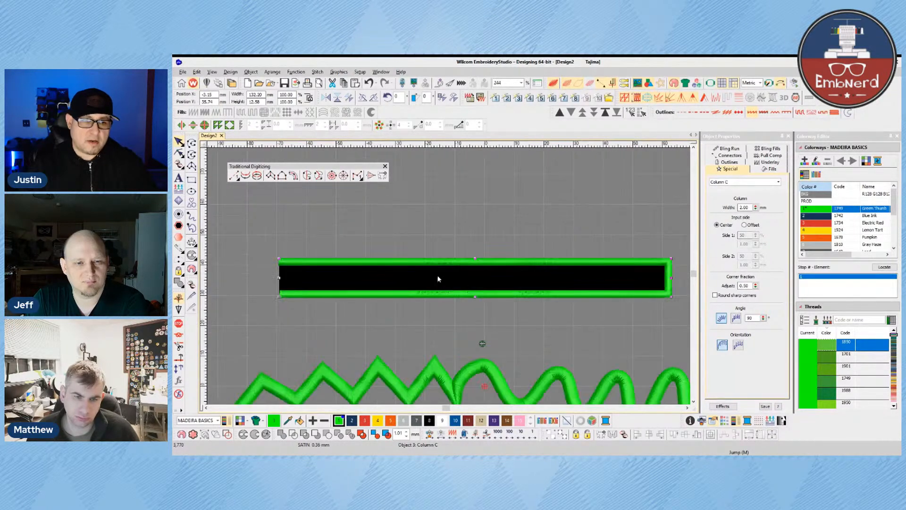
scroll(423, 291, up, 2)
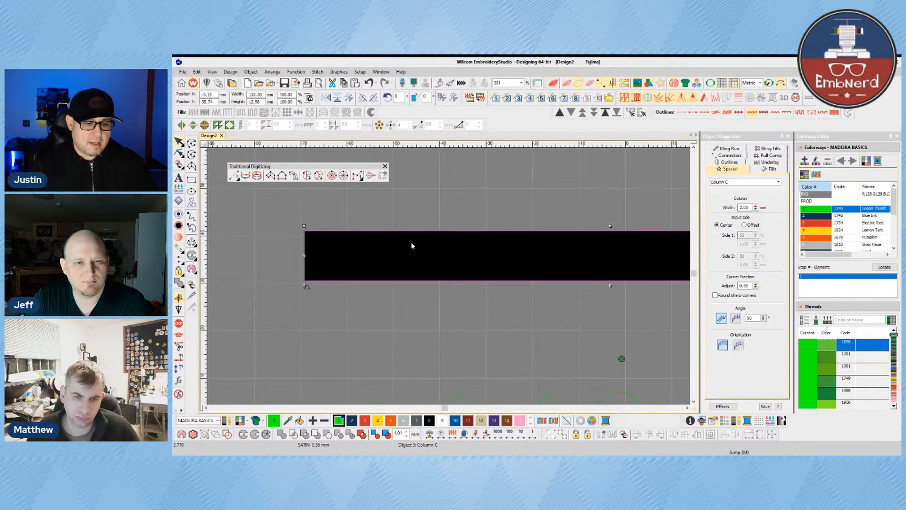
scroll(462, 289, up, 1)
scroll(462, 289, up, 4)
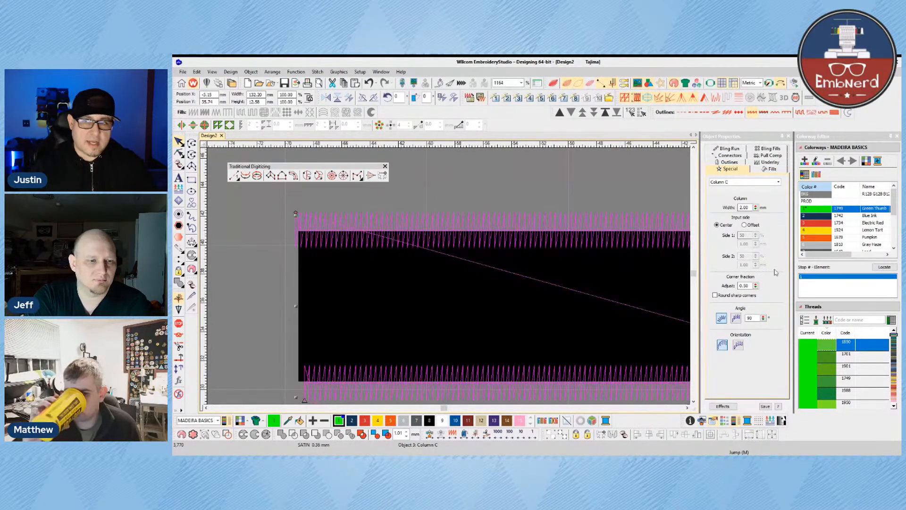
Step: Switch the bar outline column's input side to Offset with Side 1 at 20%
click(745, 225)
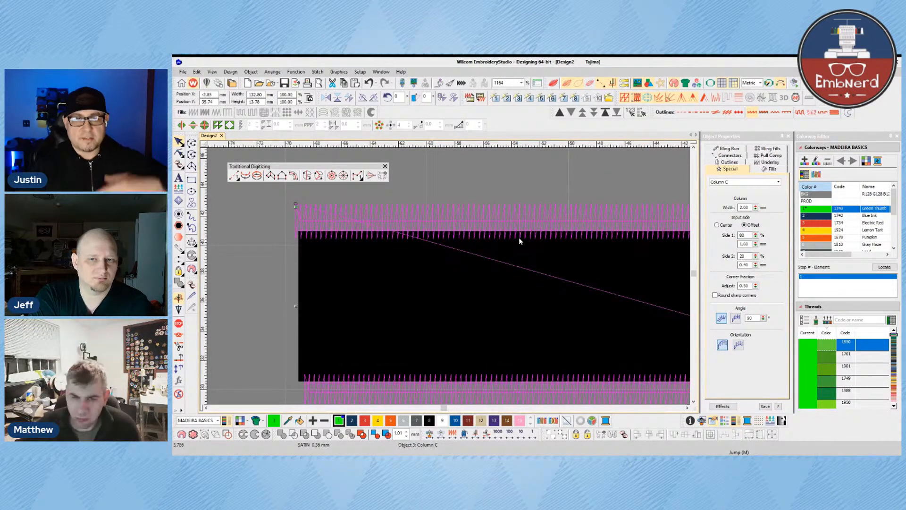
double_click(744, 235)
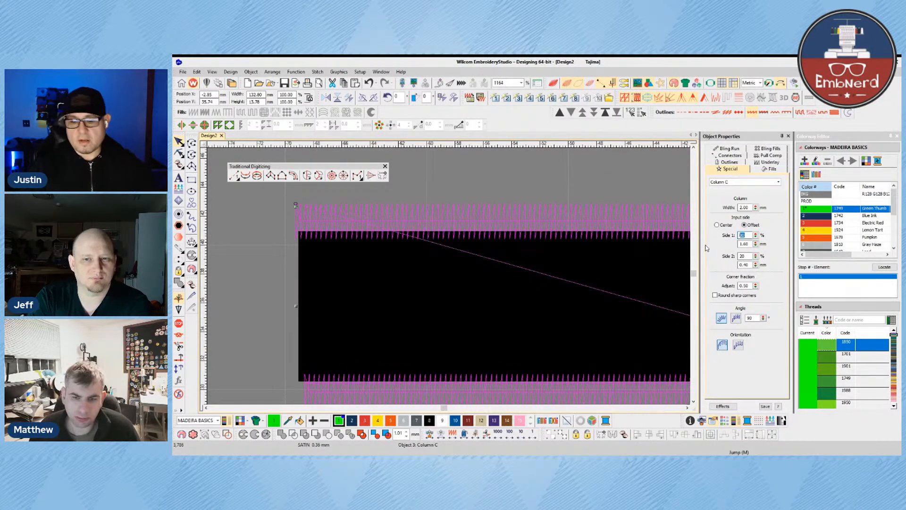
text(20)
key(Return)
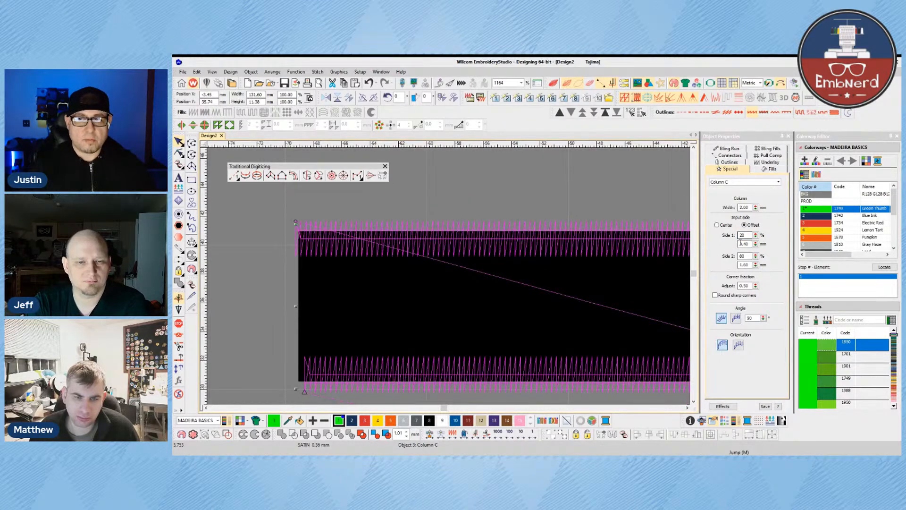
Step: Delete all embroidery objects from the design, leaving only the black bar
scroll(449, 277, down, 4)
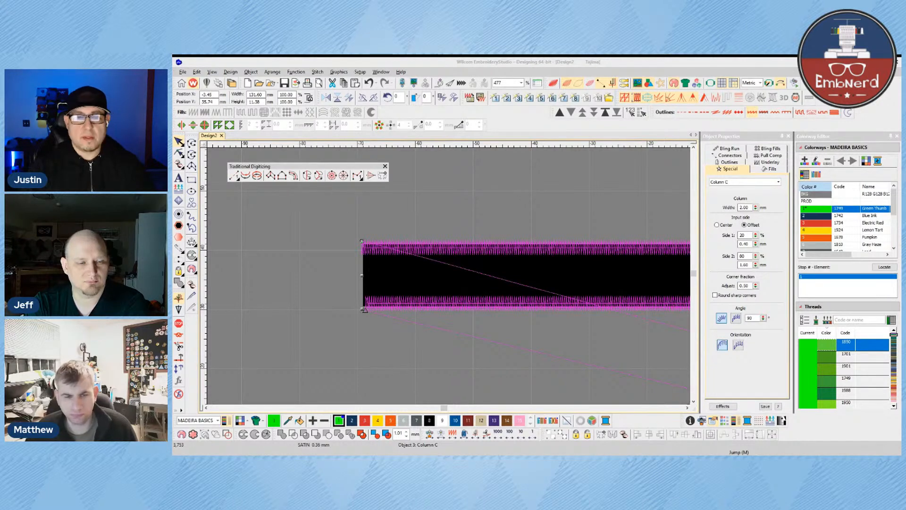
click(478, 277)
click(370, 225)
click(427, 245)
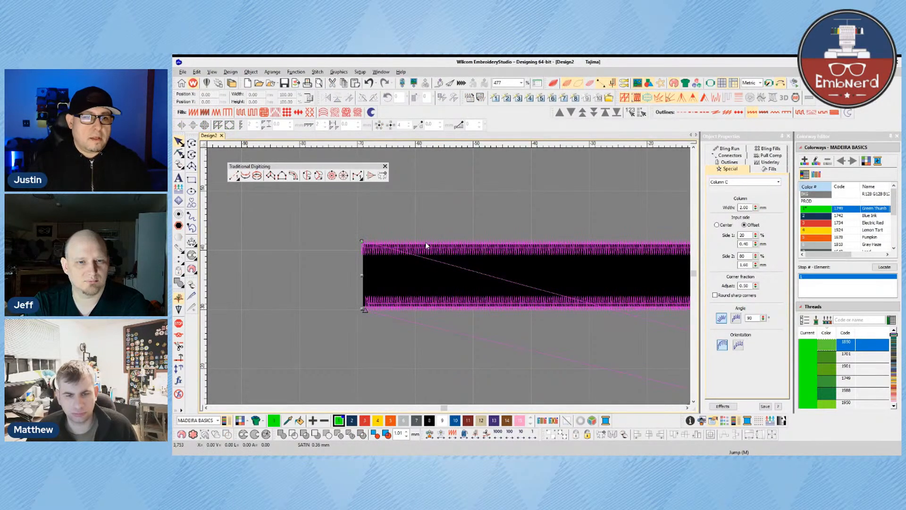
scroll(357, 258, down, 1)
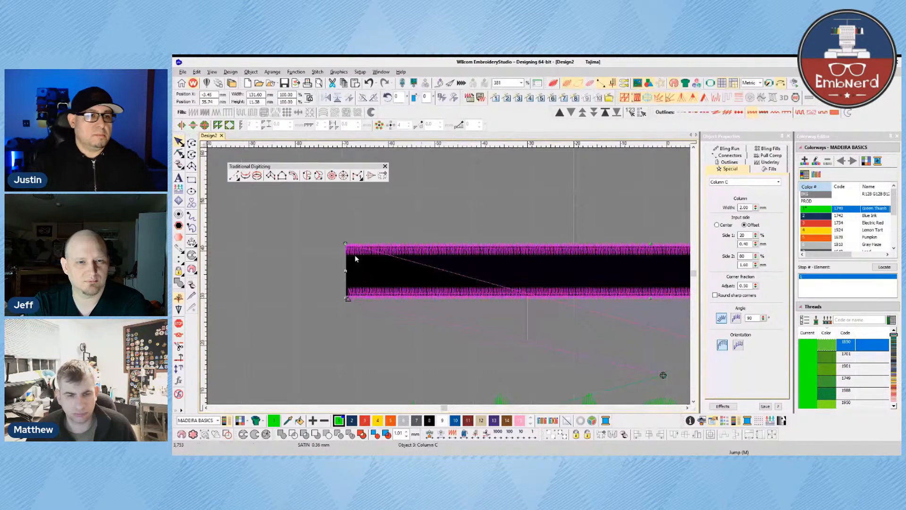
scroll(372, 251, down, 3)
key(ctrl+a)
key(Delete)
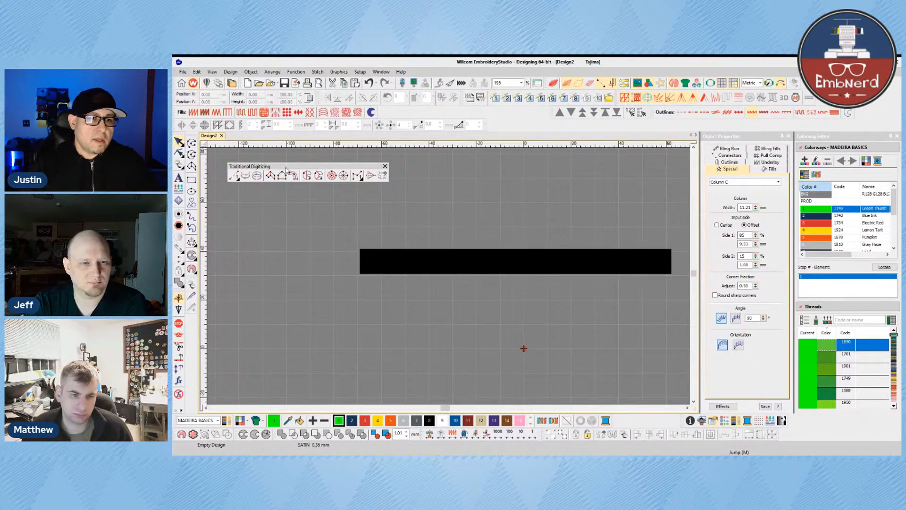
Step: Digitize a closed freeform boundary of curve points around the left half of the black bar with Complex Fill
drag(275, 167, 273, 166)
click(304, 173)
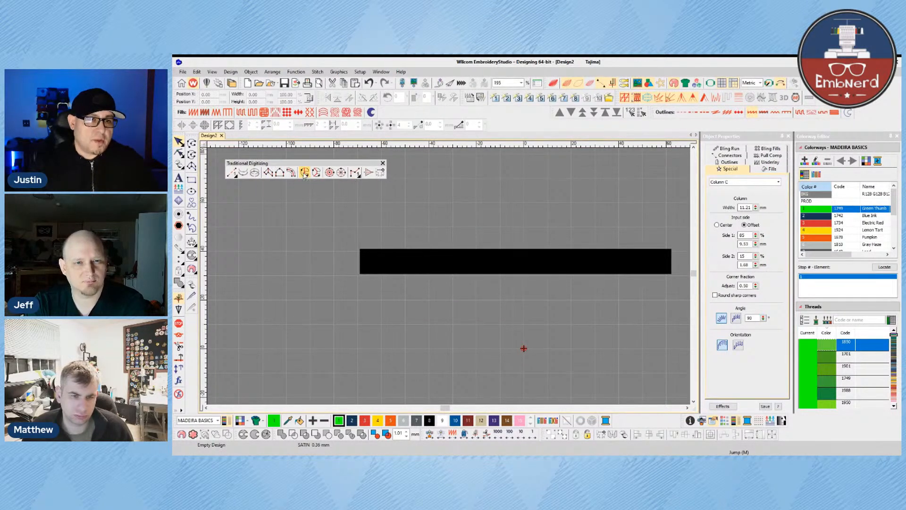
click(376, 250)
right_click(392, 230)
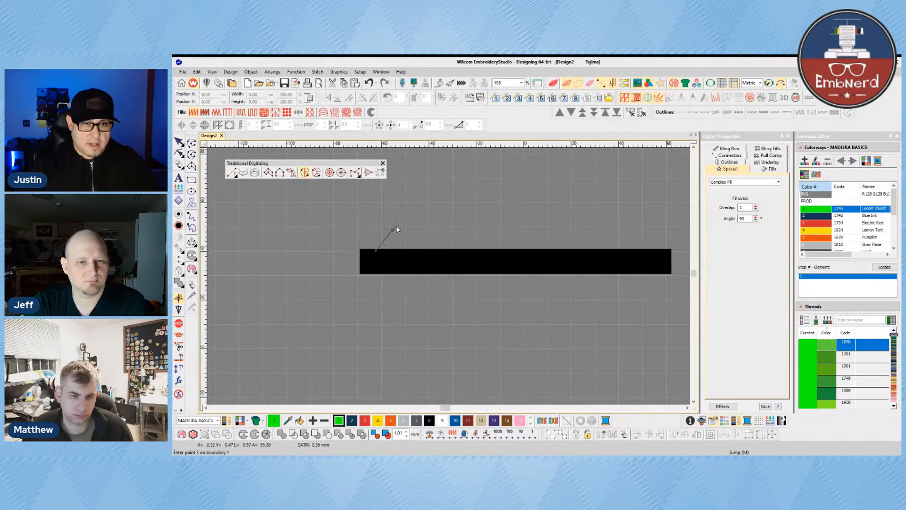
right_click(410, 216)
right_click(429, 206)
right_click(454, 219)
right_click(488, 231)
right_click(509, 230)
right_click(523, 242)
right_click(520, 269)
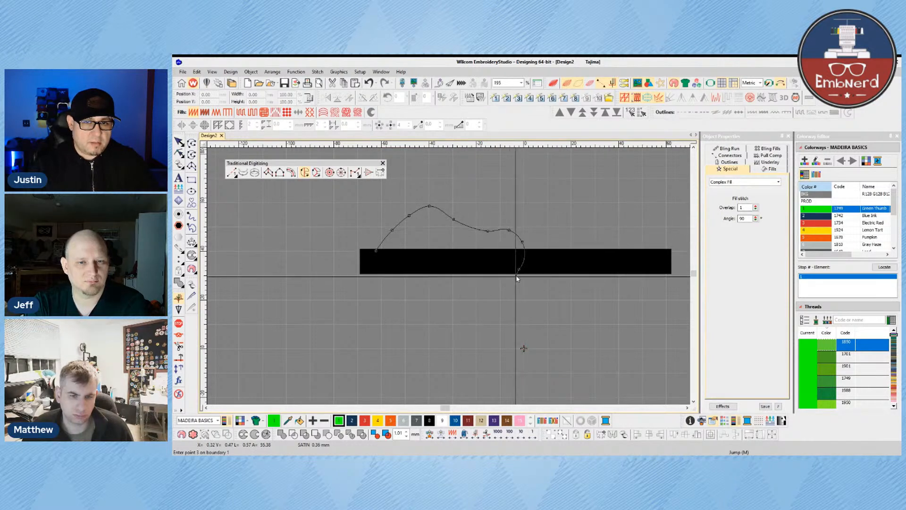
right_click(501, 284)
right_click(484, 299)
right_click(446, 306)
right_click(414, 299)
right_click(383, 302)
right_click(366, 289)
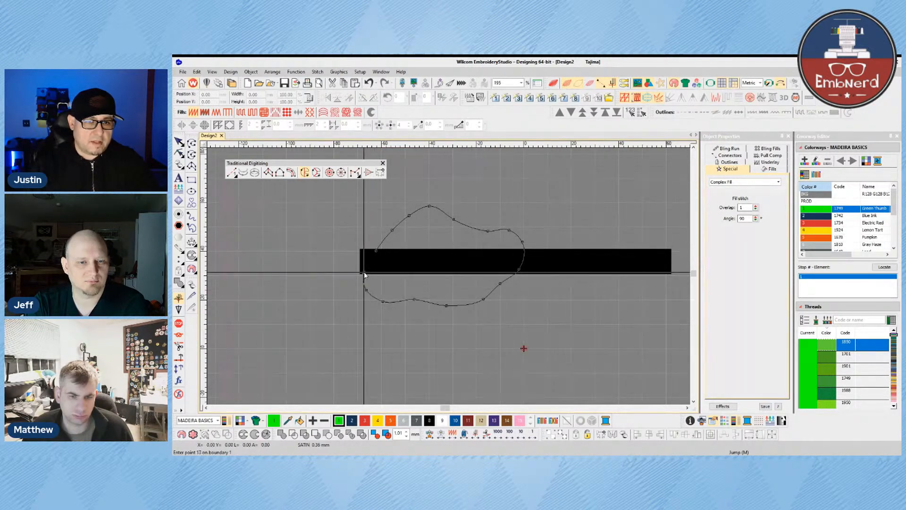
right_click(363, 272)
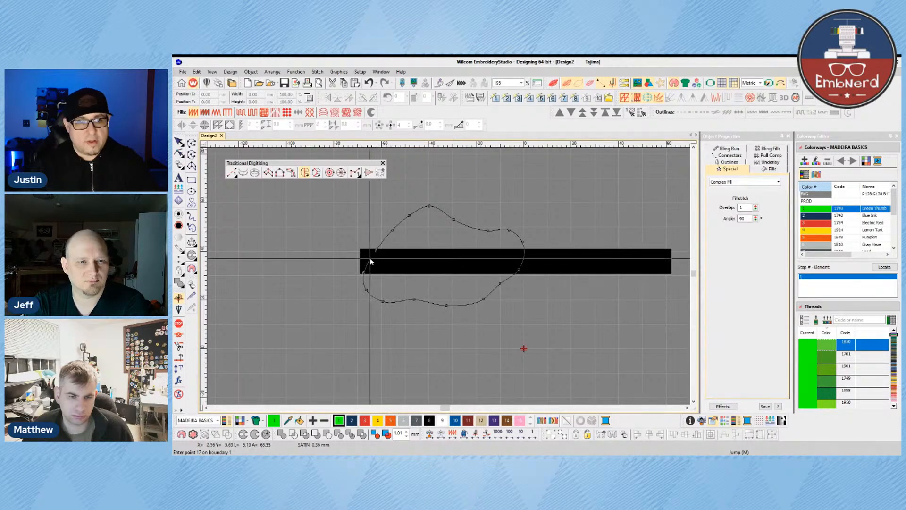
right_click(373, 258)
right_click(383, 259)
key(Return)
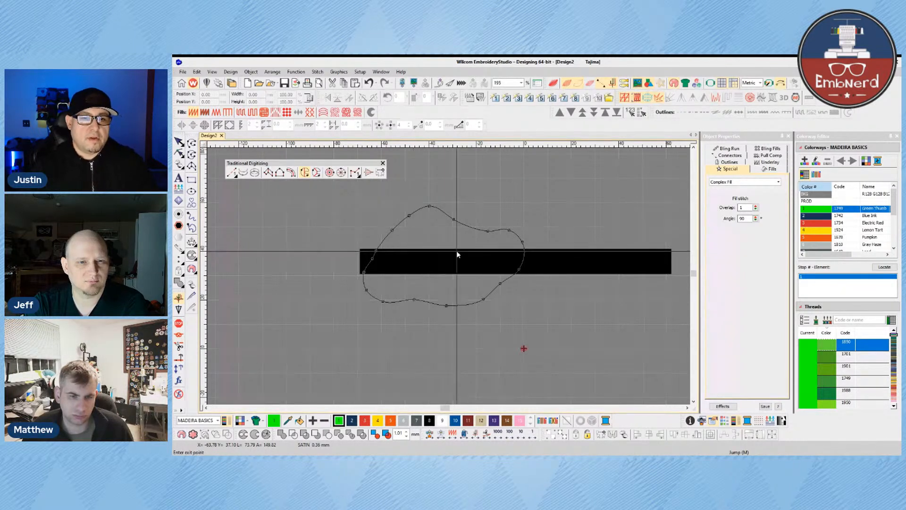
Step: Place the blob's entry and exit points at its lower-left edge and define a stitch angle of about 117°
click(353, 282)
click(366, 288)
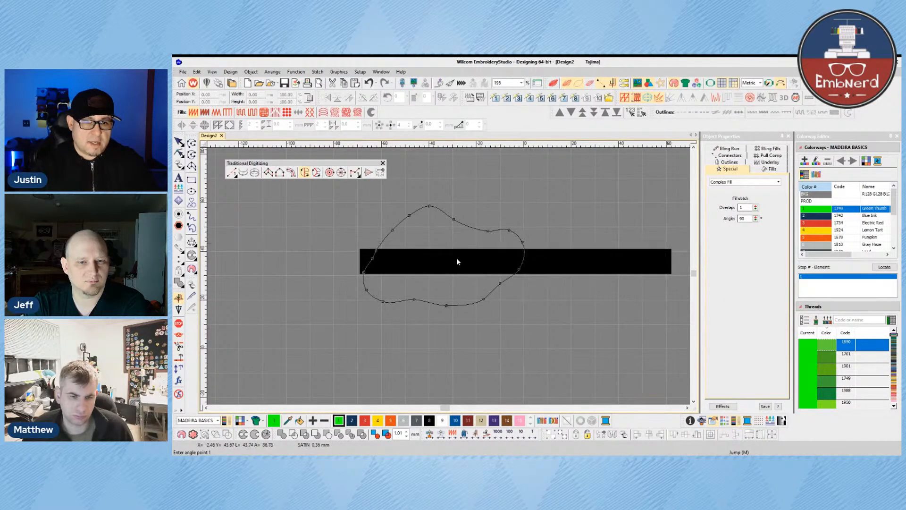
click(421, 208)
click(480, 329)
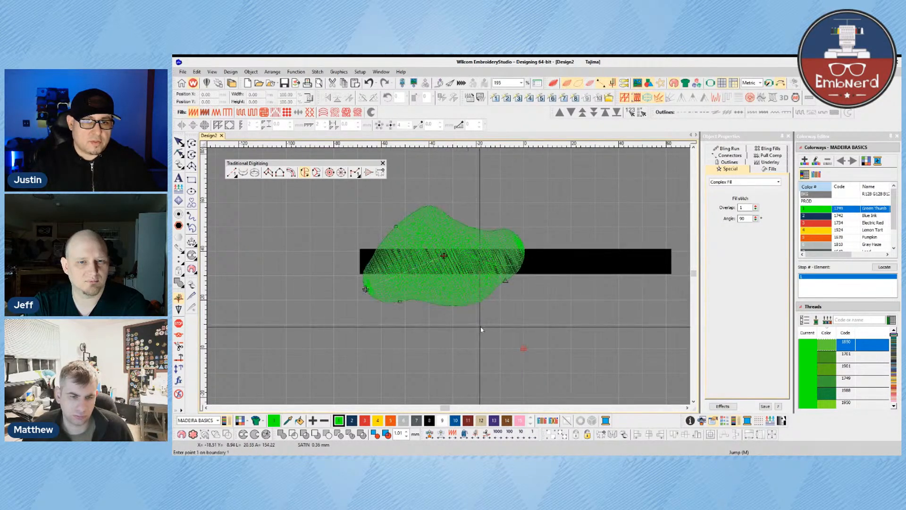
Step: Try the Satin fill on the blob, apply Tatami instead, and move the blob down to overlap the bar's lower part
click(241, 114)
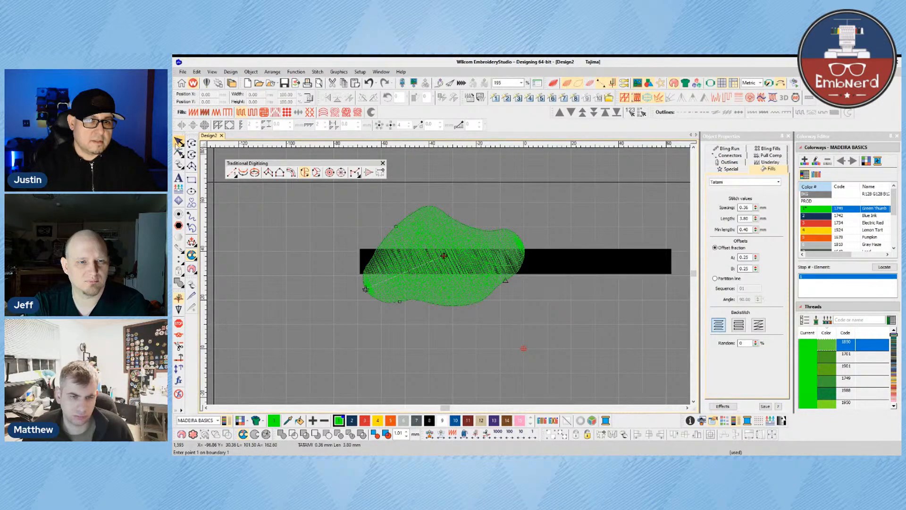
click(178, 143)
click(193, 112)
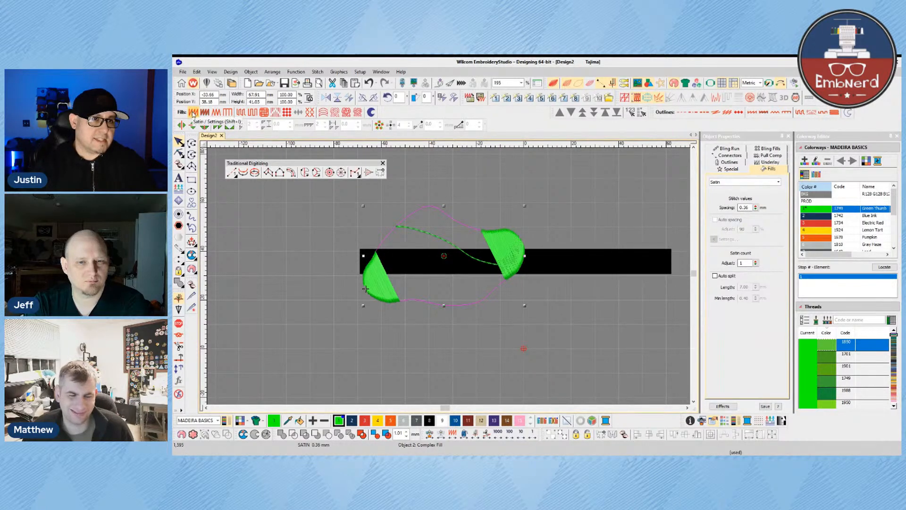
click(253, 113)
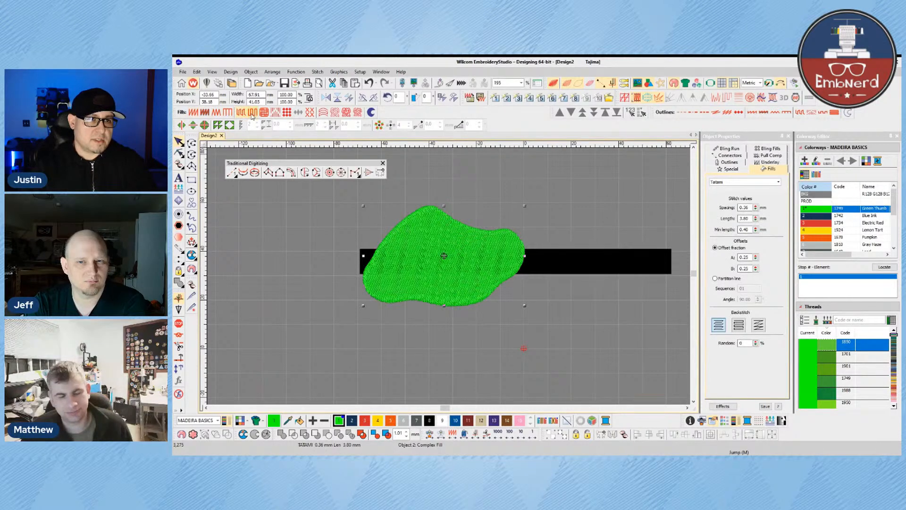
drag(502, 263, 495, 313)
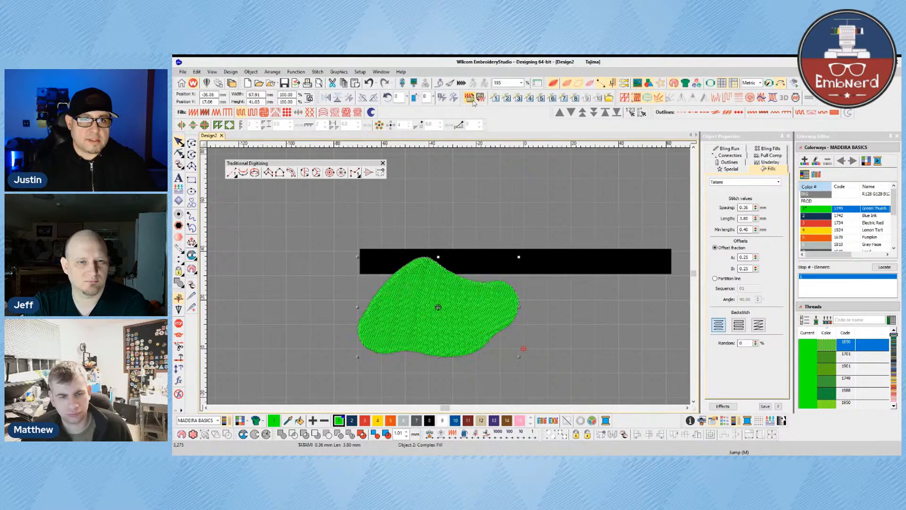
Step: Digitize a small closed freeform Complex Fill boundary of mostly curve points just above the black bar's middle
click(461, 179)
click(305, 172)
right_click(489, 228)
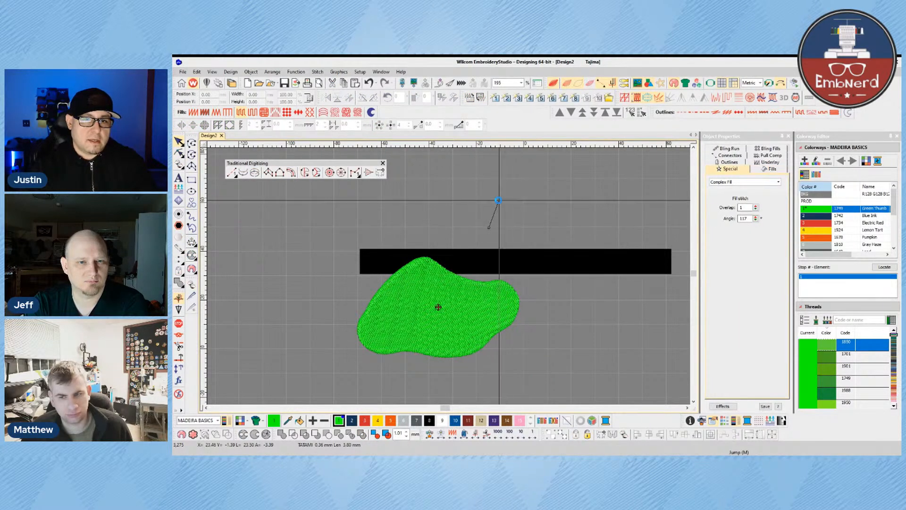
right_click(502, 200)
right_click(521, 196)
right_click(544, 209)
right_click(570, 203)
right_click(576, 229)
click(566, 245)
click(530, 248)
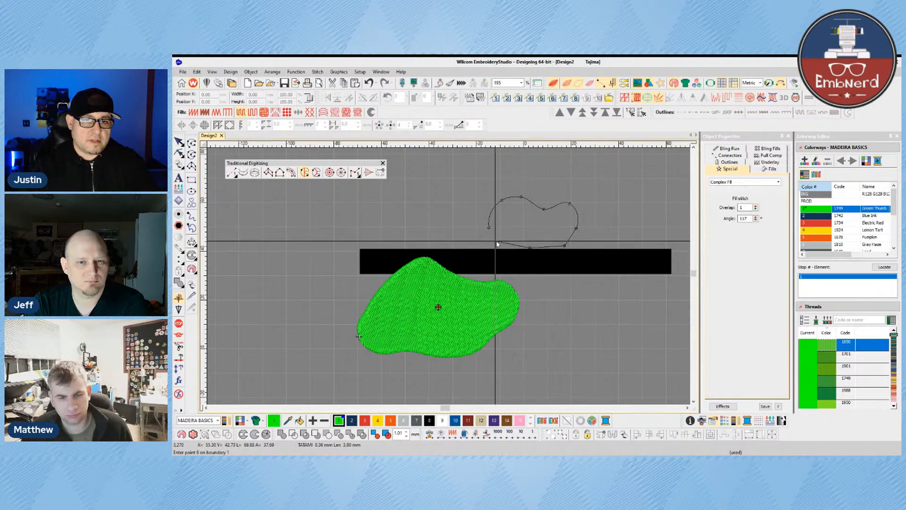
click(495, 241)
key(Return)
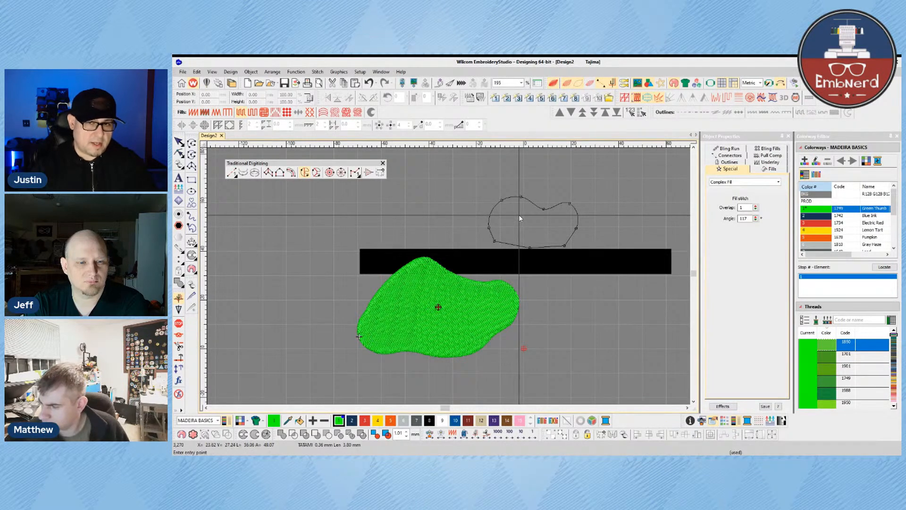
Step: Place the small shape's entry point at its left edge and exit point at its upper right, with a stitch angle of about 112°
click(489, 227)
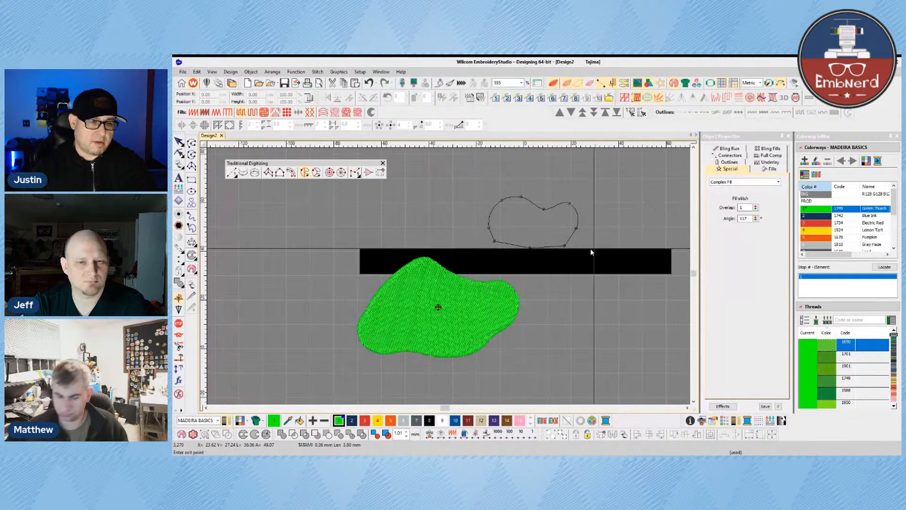
click(577, 210)
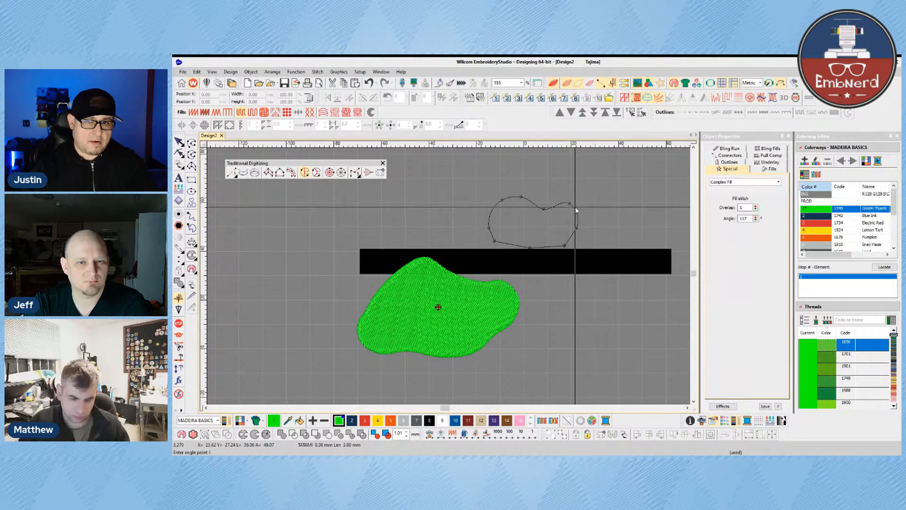
click(518, 181)
click(559, 279)
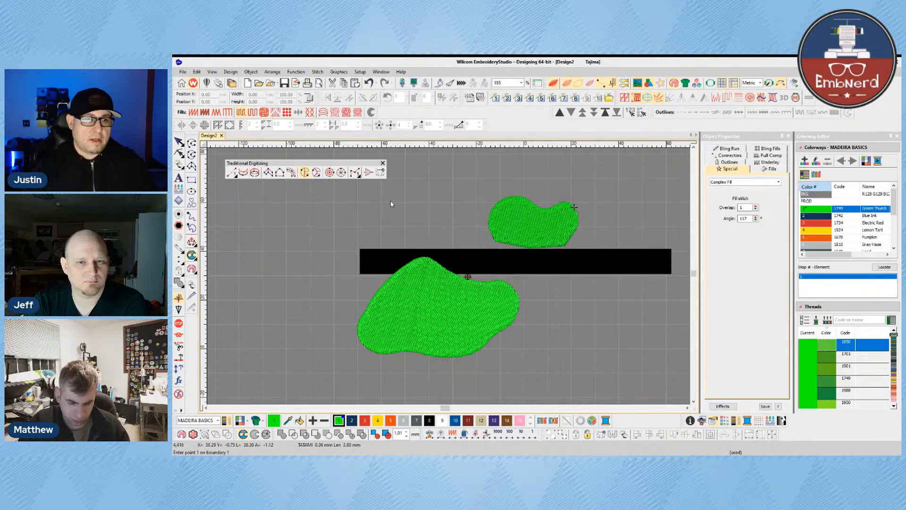
Step: Reshape the small shape by rotating its stitch angle line to about 91°
key(h)
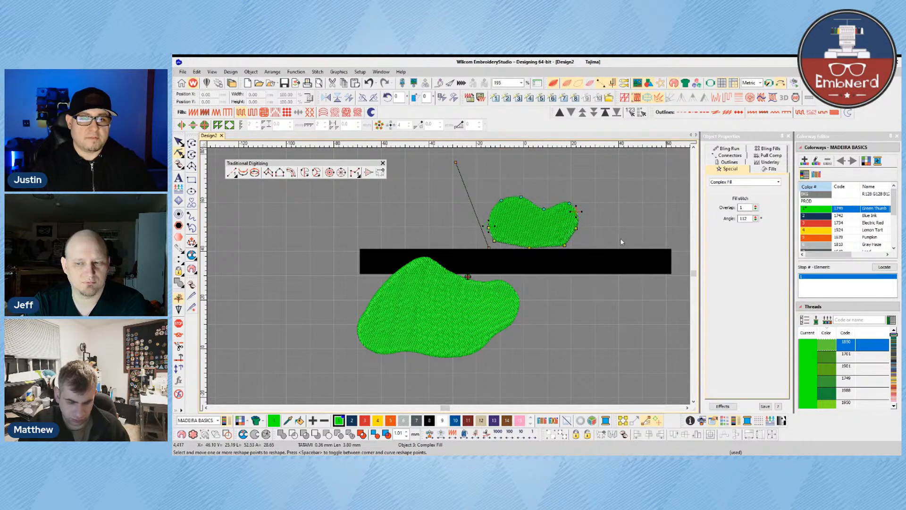
click(456, 162)
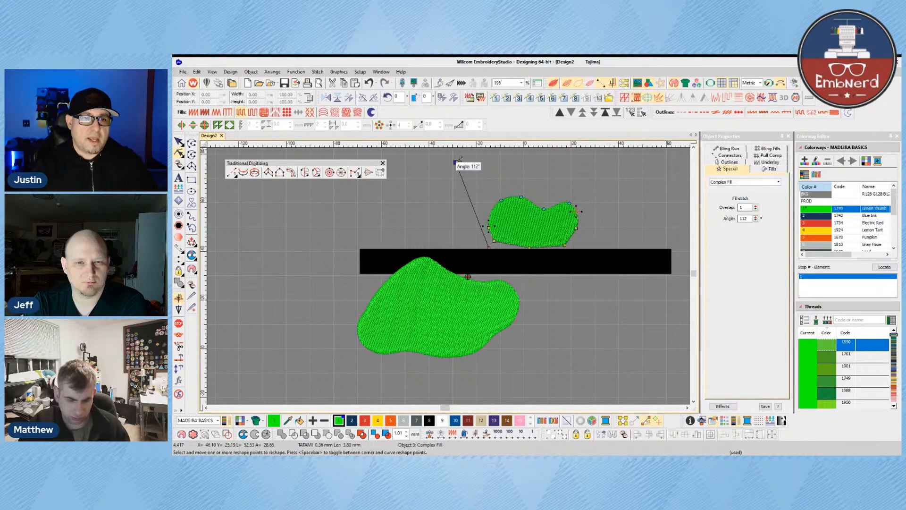
drag(460, 159, 487, 173)
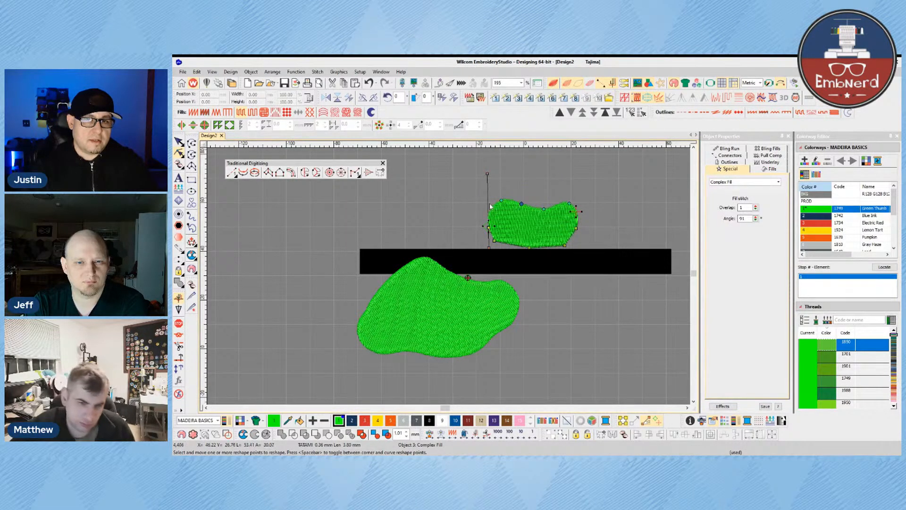
Step: Adjust the small shape's two upper-left boundary points to flatten the edge, and convert both from curve to corner points
drag(501, 200, 502, 206)
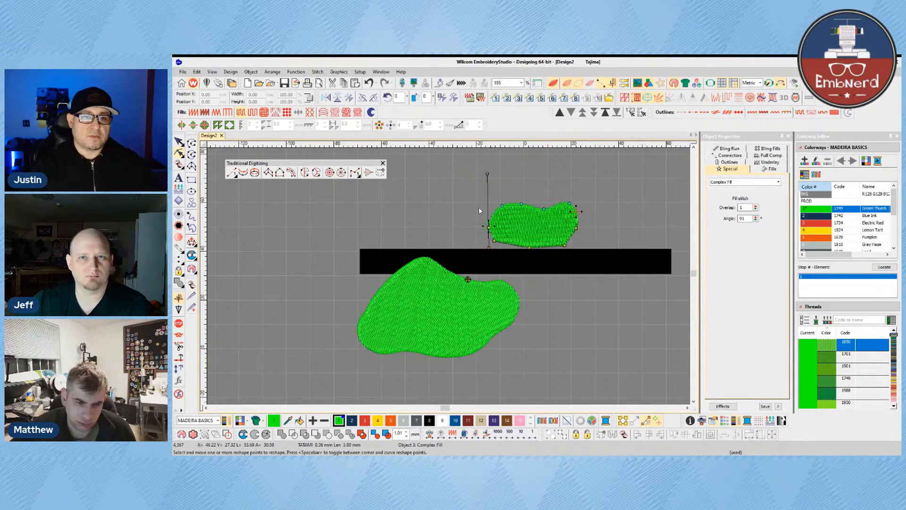
click(502, 206)
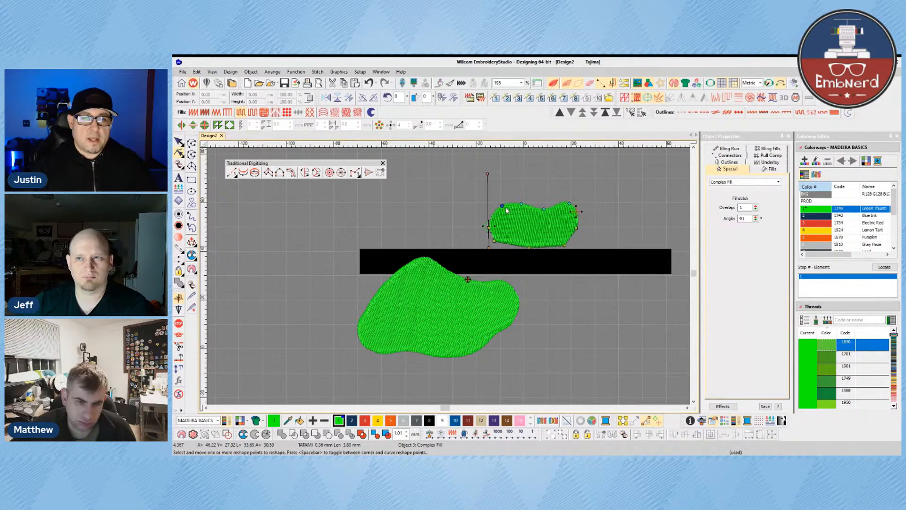
click(521, 204)
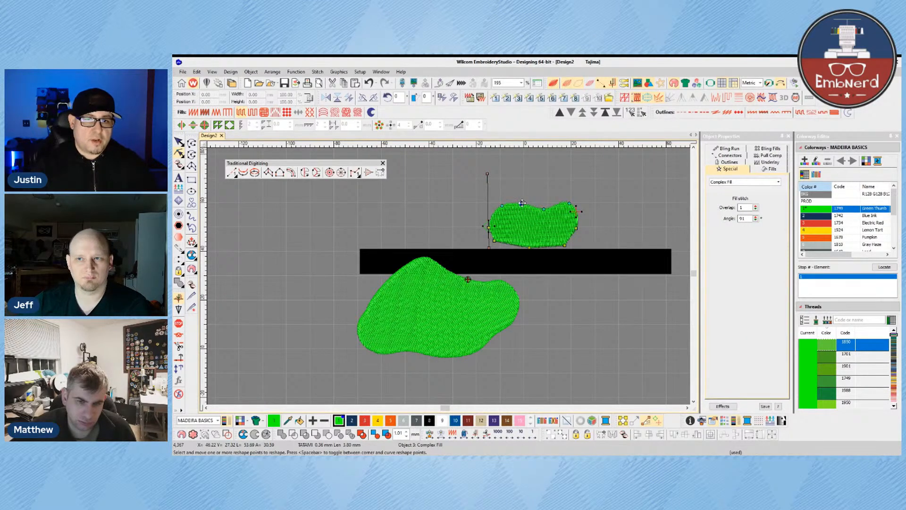
drag(524, 206, 530, 206)
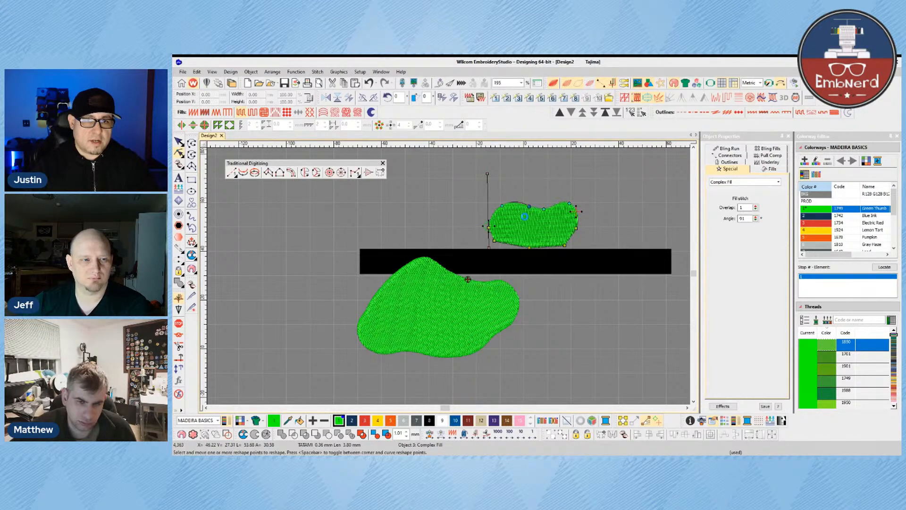
key(space)
click(502, 205)
key(space)
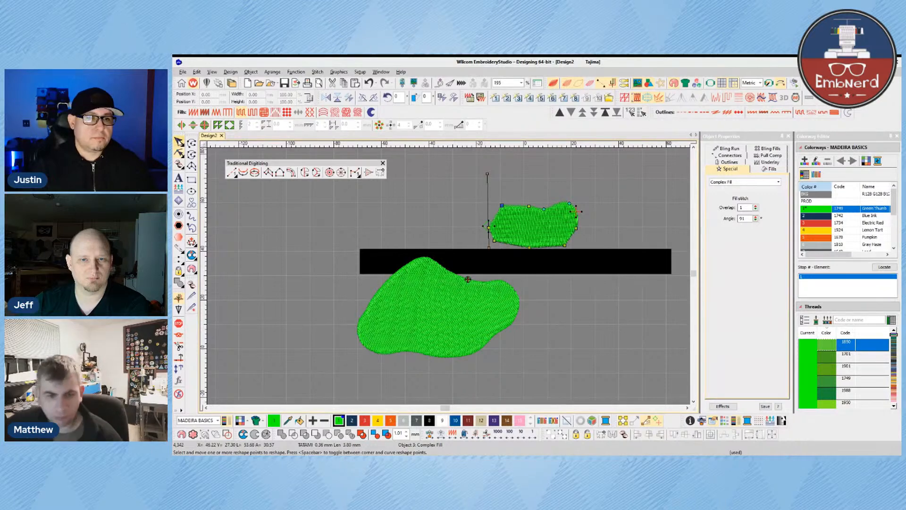
key(Escape)
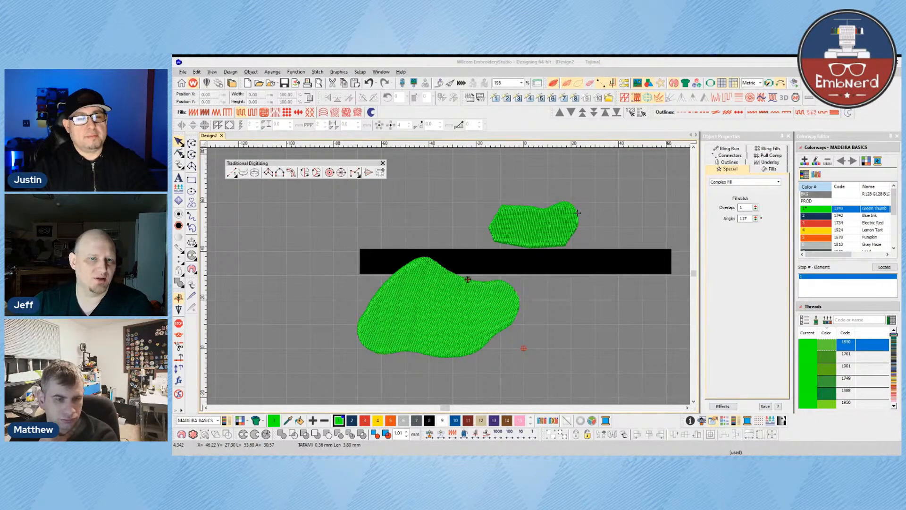
Step: Digitize a closed freeform outer boundary with Complex Fill around the black bar's left end, above the large blob
click(562, 251)
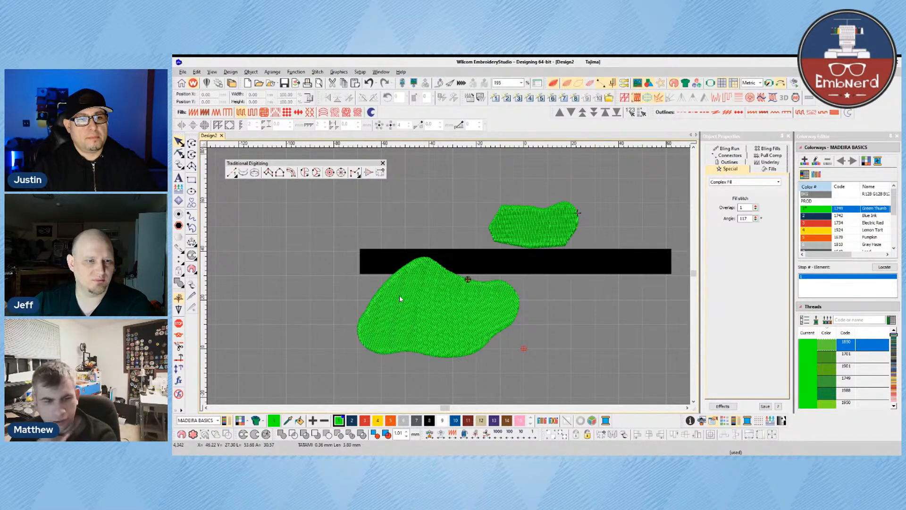
click(305, 173)
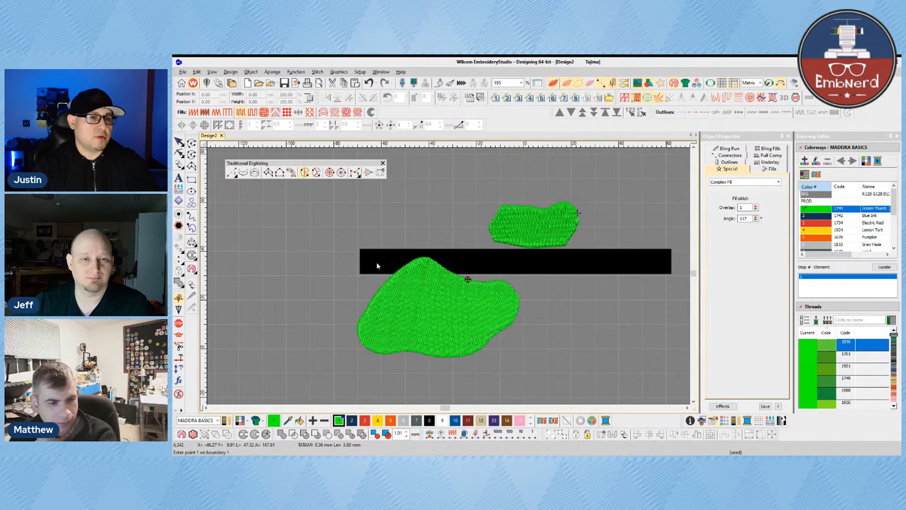
click(321, 225)
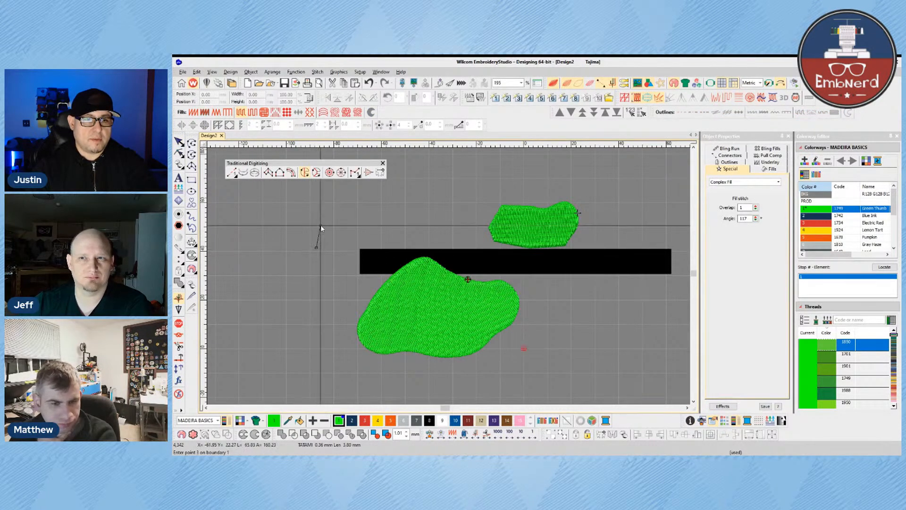
click(342, 206)
click(358, 206)
click(385, 216)
click(423, 225)
click(421, 244)
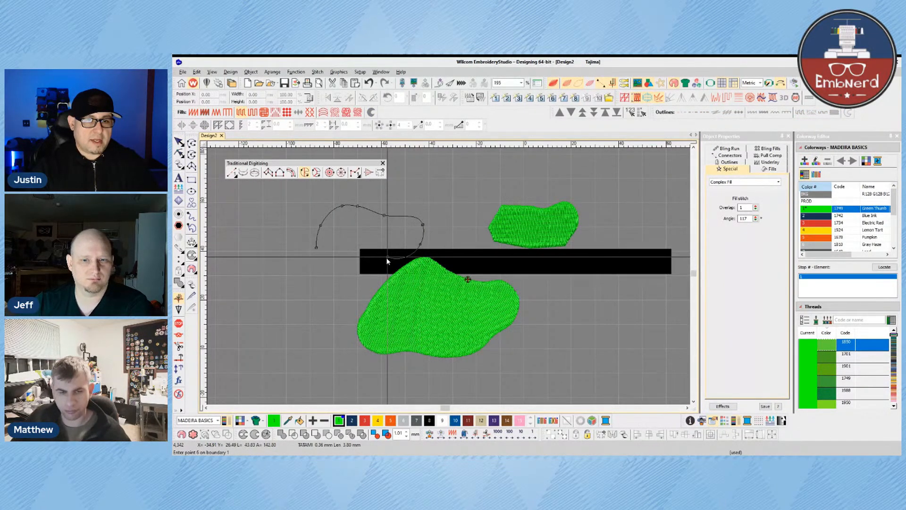
click(386, 257)
click(369, 271)
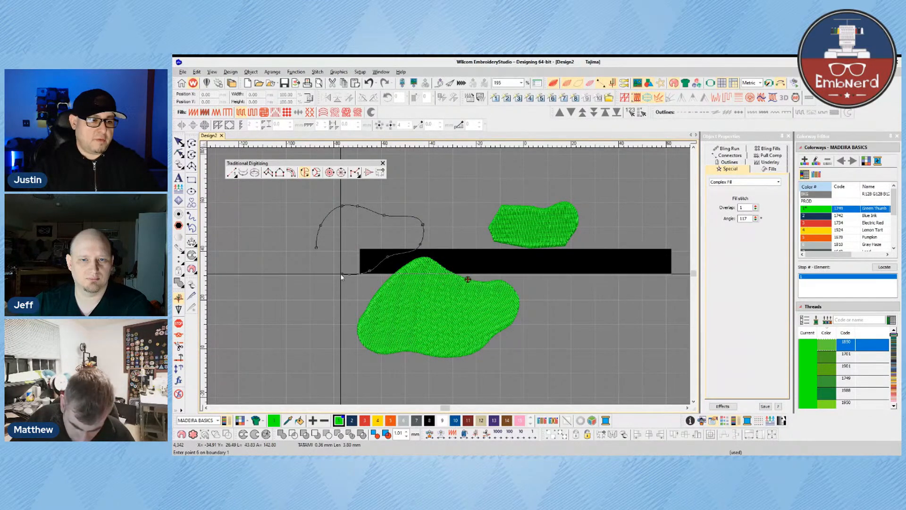
right_click(316, 258)
key(Return)
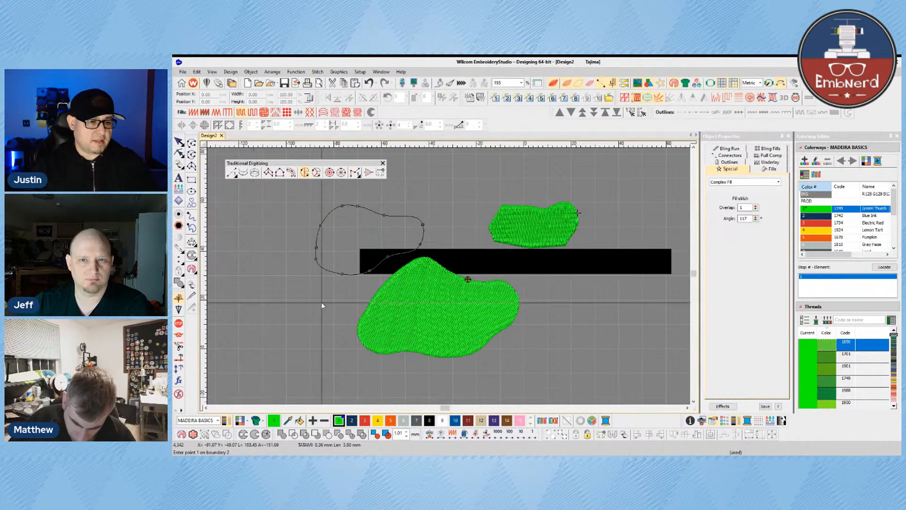
Step: Digitize a second closed boundary of curve points inside the left half of the new outline to form a hole
right_click(338, 234)
right_click(348, 221)
right_click(357, 222)
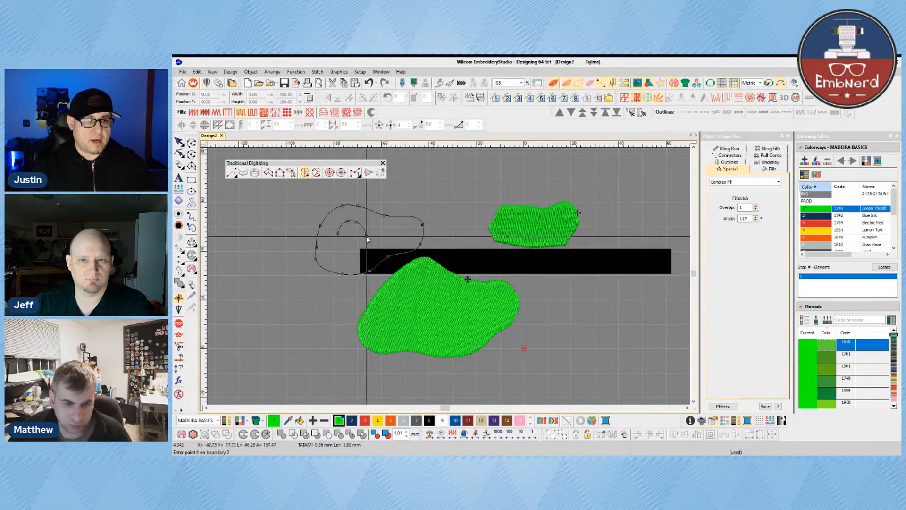
right_click(367, 236)
right_click(374, 253)
right_click(359, 261)
right_click(348, 258)
right_click(338, 247)
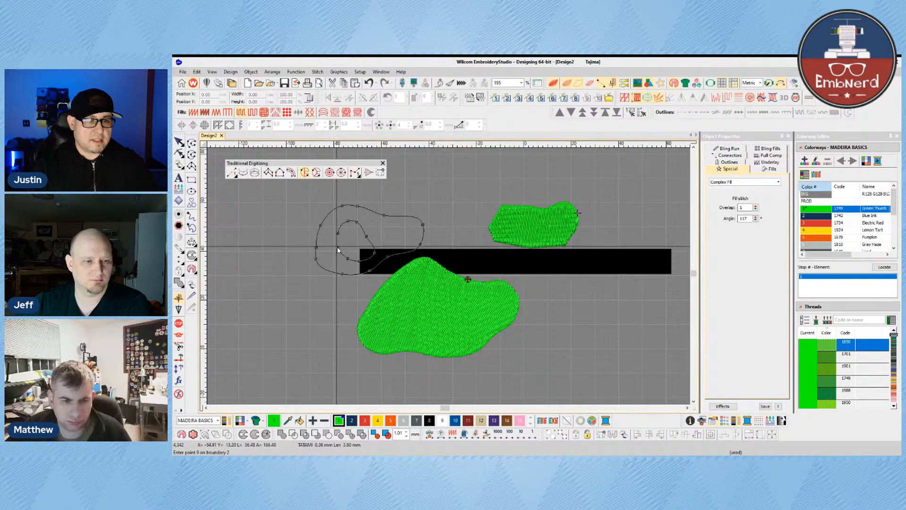
right_click(337, 242)
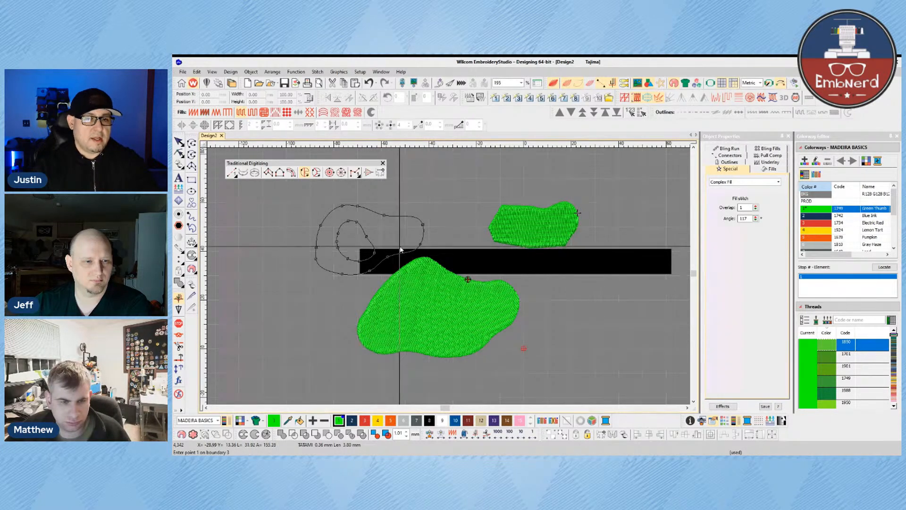
Step: Complete the holed Complex Fill, placing its exit point at the shape's right edge
key(Return)
key(Return)
key(Return)
click(425, 230)
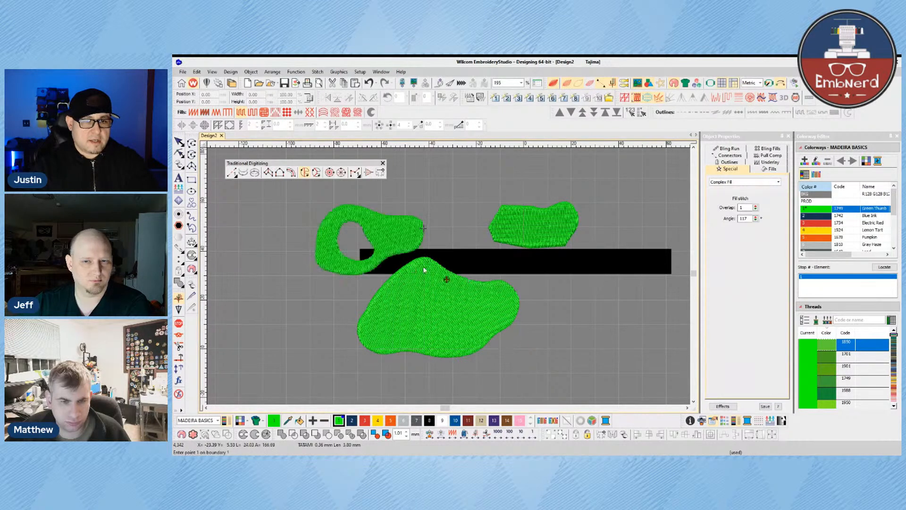
Step: Move the holed shape left, clear of the black bar, and reposition and enlarge the small shape above the bar
click(179, 141)
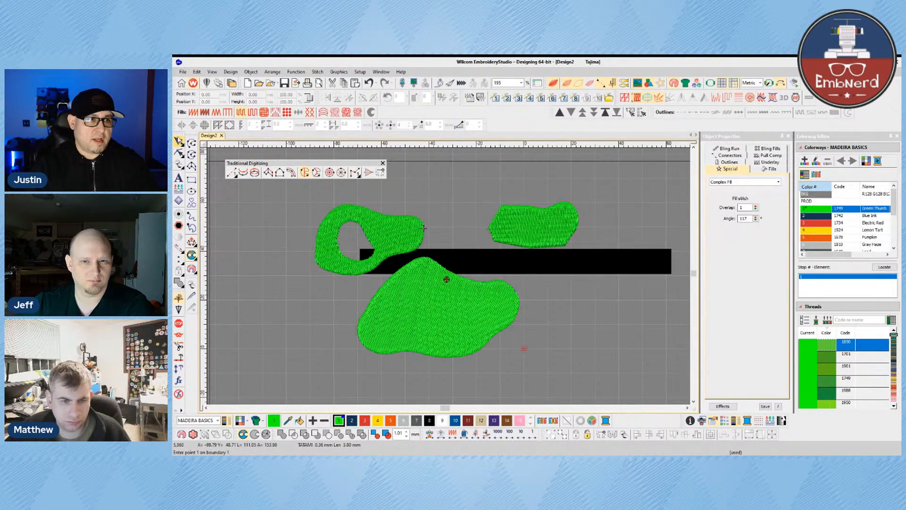
drag(409, 250, 335, 252)
drag(544, 232, 566, 253)
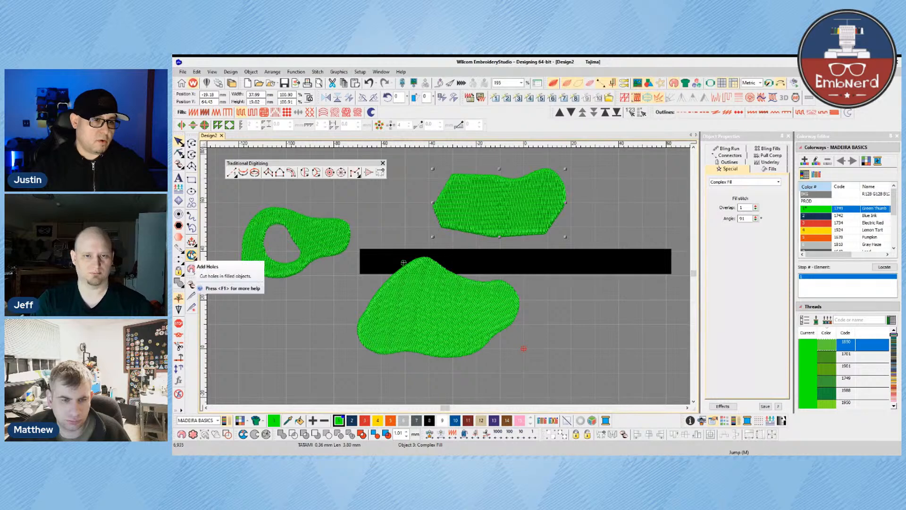
Step: Cut a freeform hole of four curve points in the middle of the enlarged upper shape with Add Holes
click(191, 268)
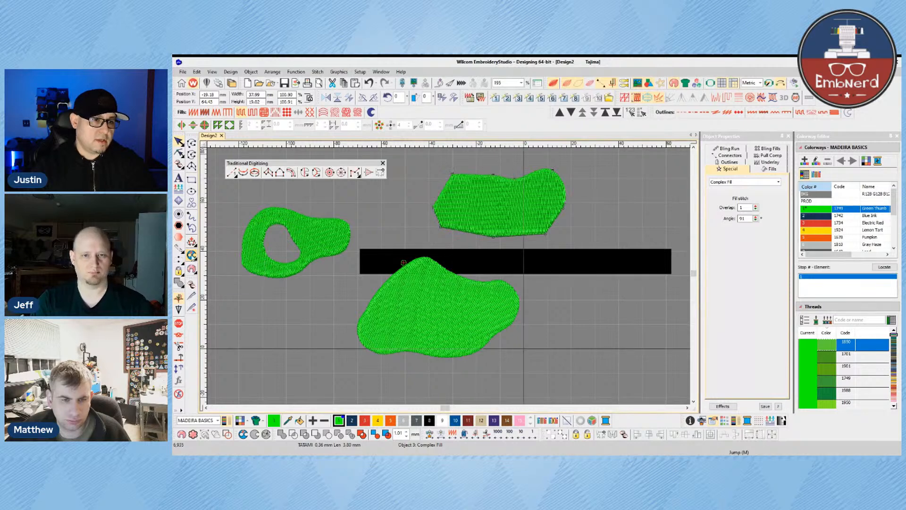
right_click(469, 197)
right_click(501, 207)
right_click(526, 204)
right_click(518, 224)
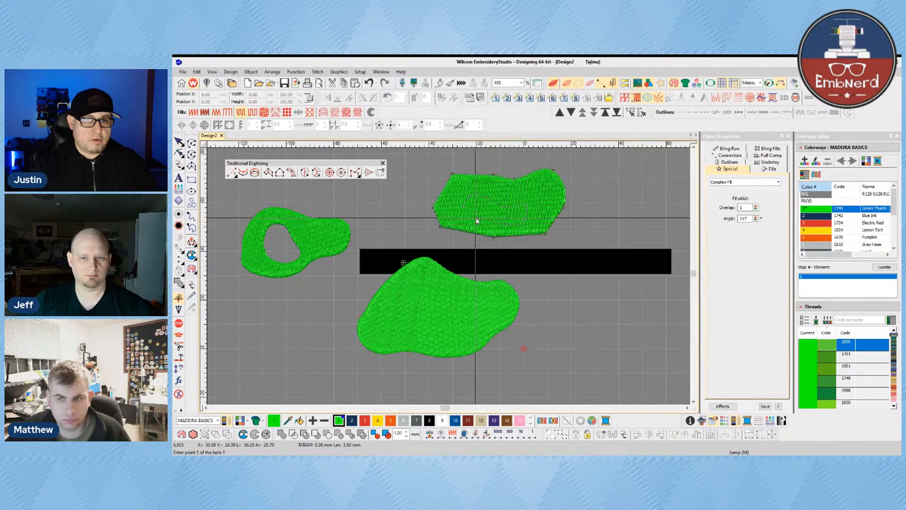
key(Return)
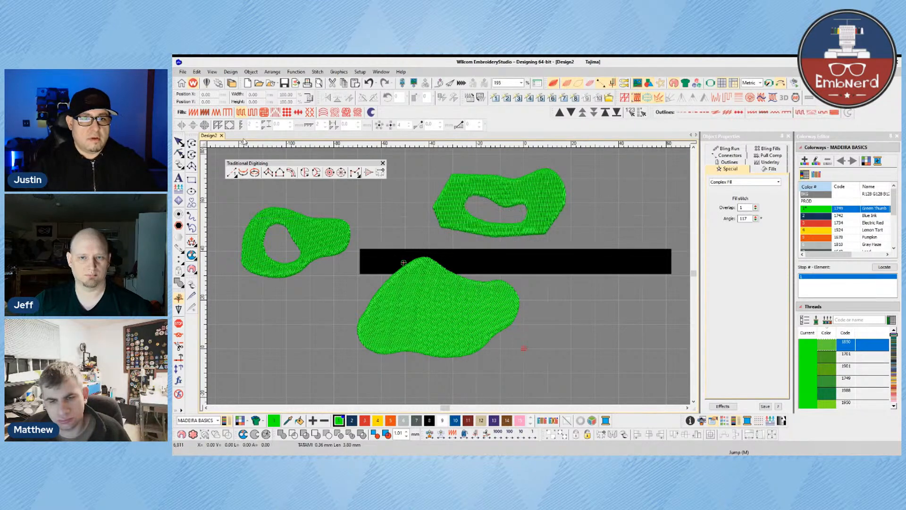
click(180, 140)
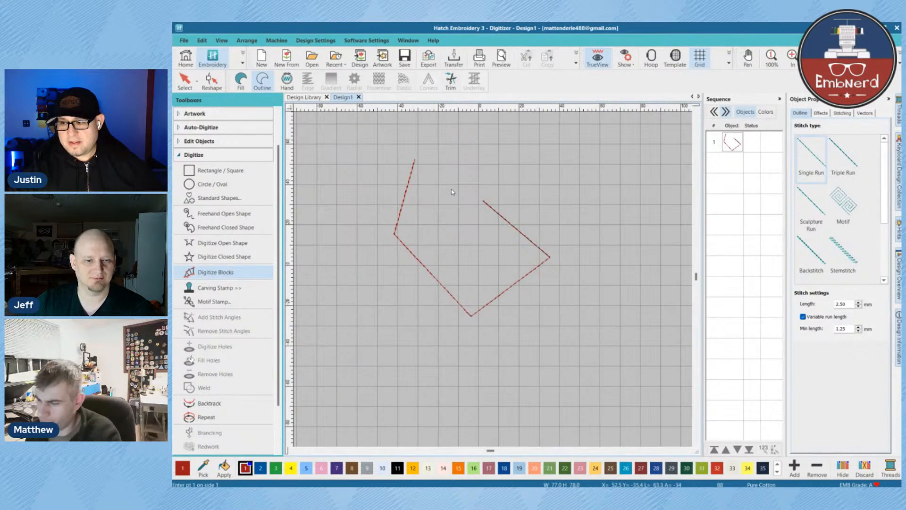
Step: Undo the four-segment open outline and look through the Edit Objects and Digitize toolsets
key(ctrl+z)
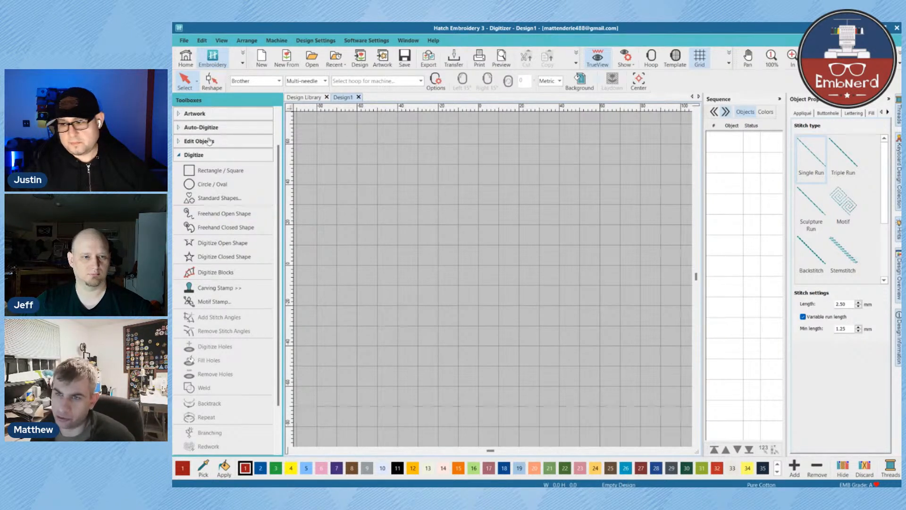
click(203, 155)
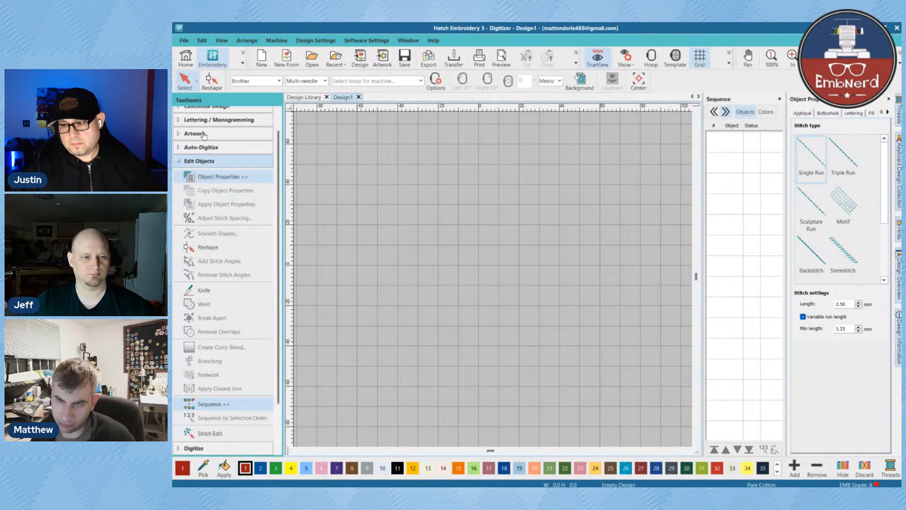
click(204, 135)
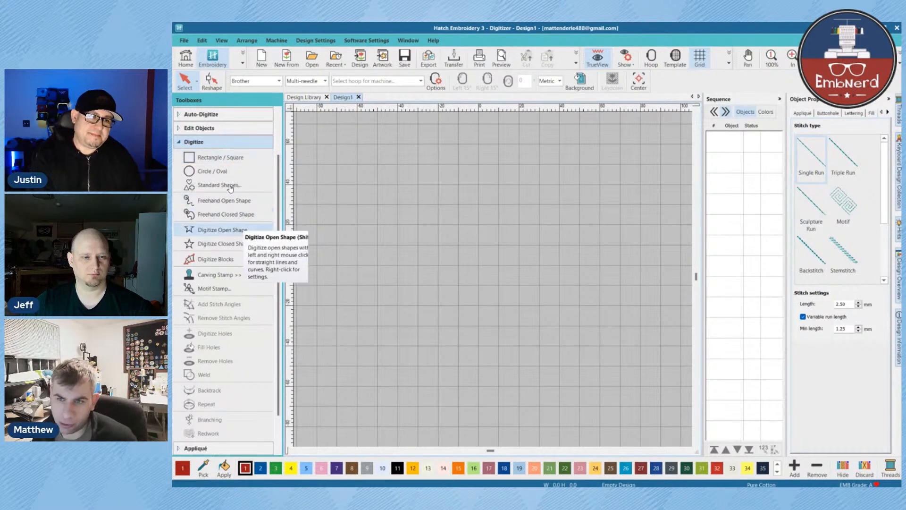
Step: Digitize an open shape of seven points, about 121 mm wide and 64 mm tall, with a rounded end opposite its opening
click(222, 230)
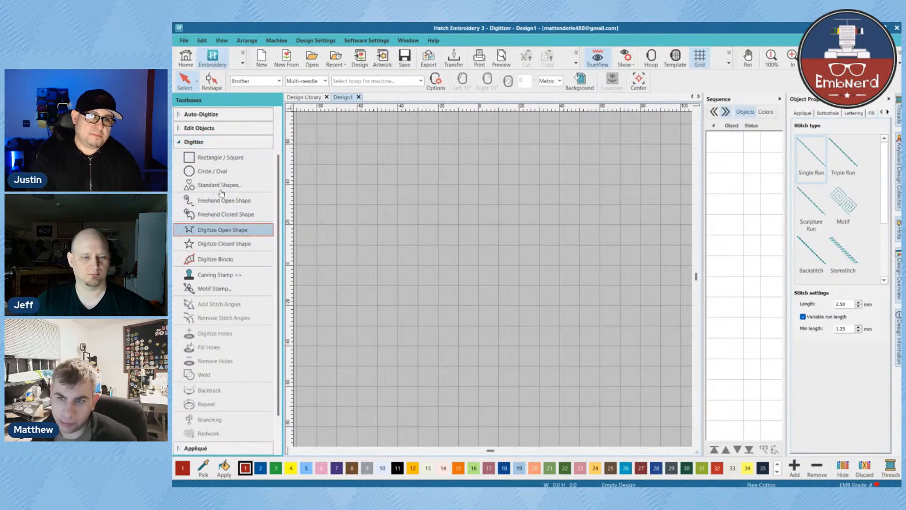
click(366, 197)
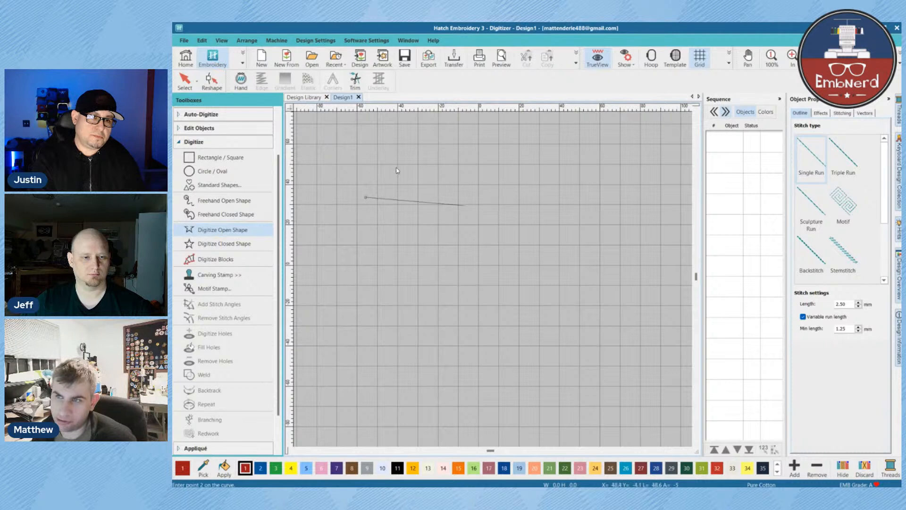
click(464, 205)
click(548, 185)
click(599, 228)
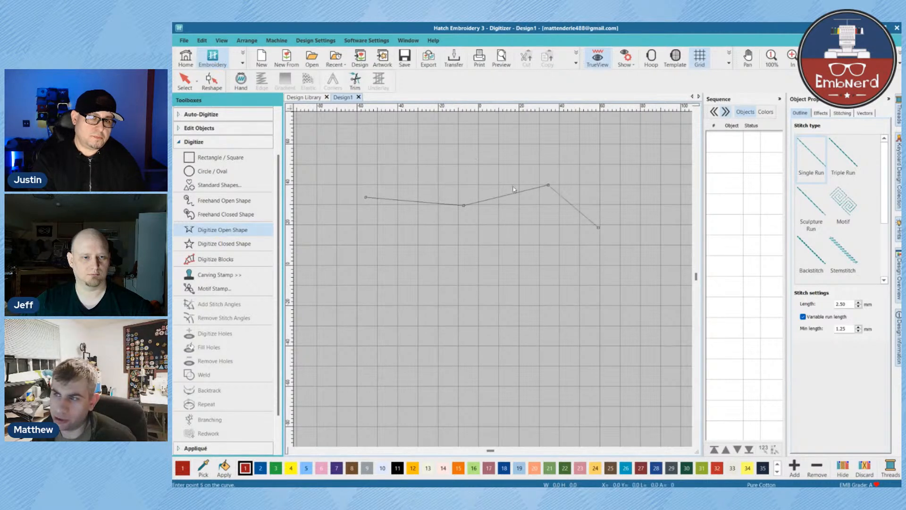
right_click(501, 314)
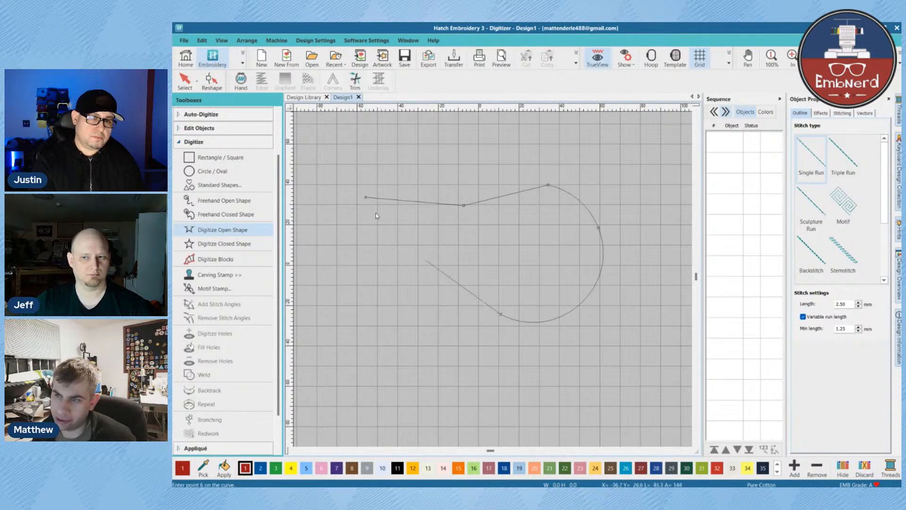
click(426, 261)
click(358, 253)
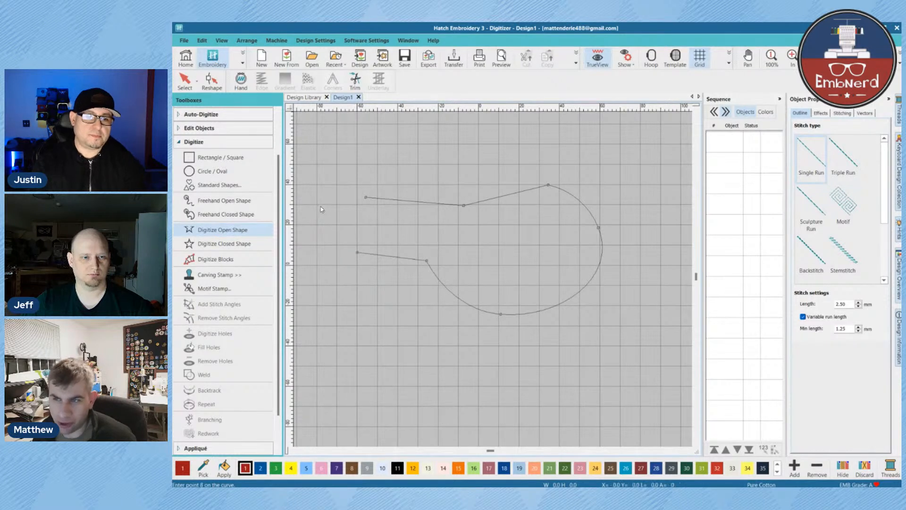
key(Return)
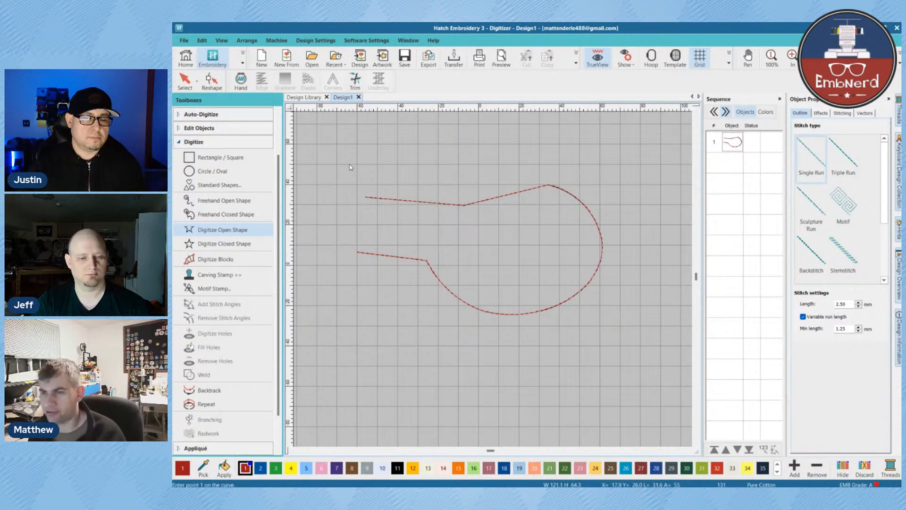
key(Escape)
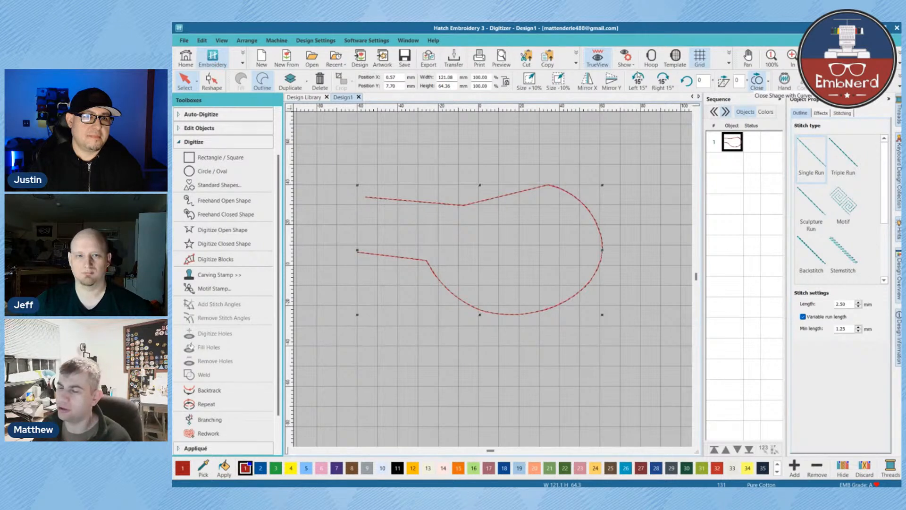
Step: Try closing the open shape with a curved line, undo it, and close the shape with a straight line
click(757, 82)
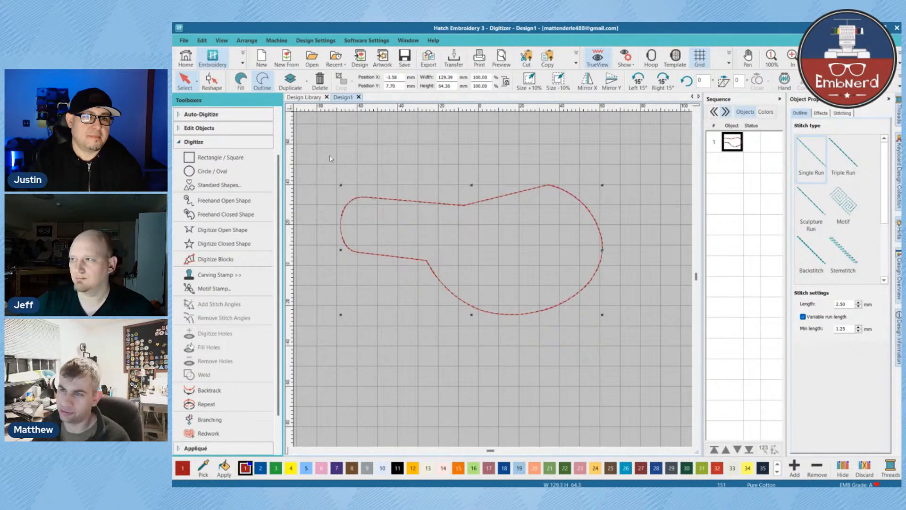
key(ctrl+z)
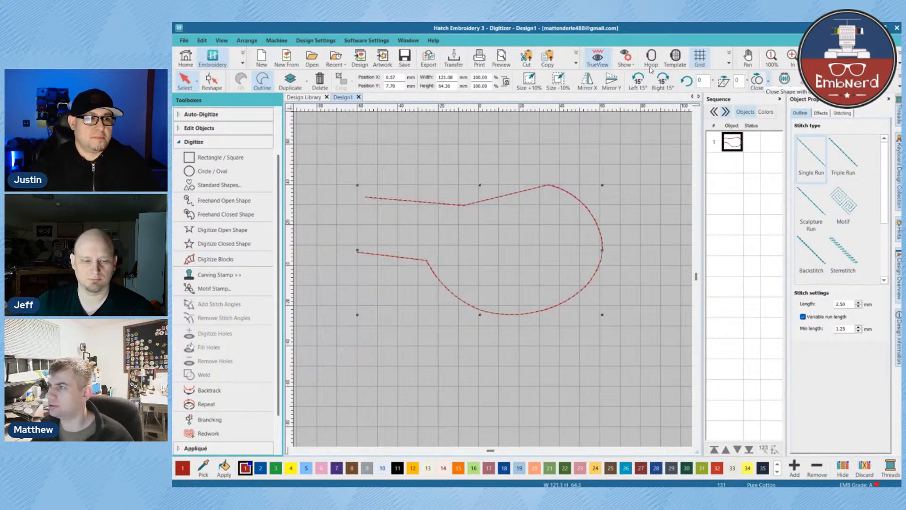
click(768, 81)
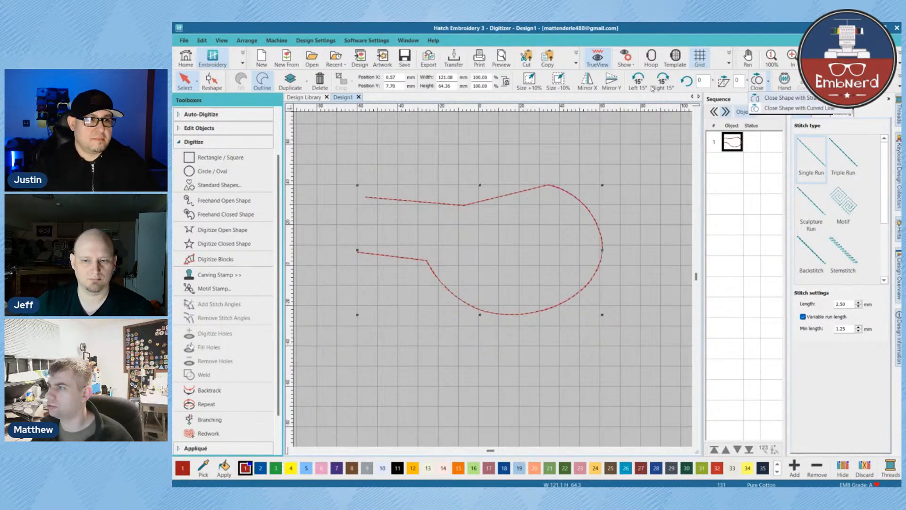
click(784, 97)
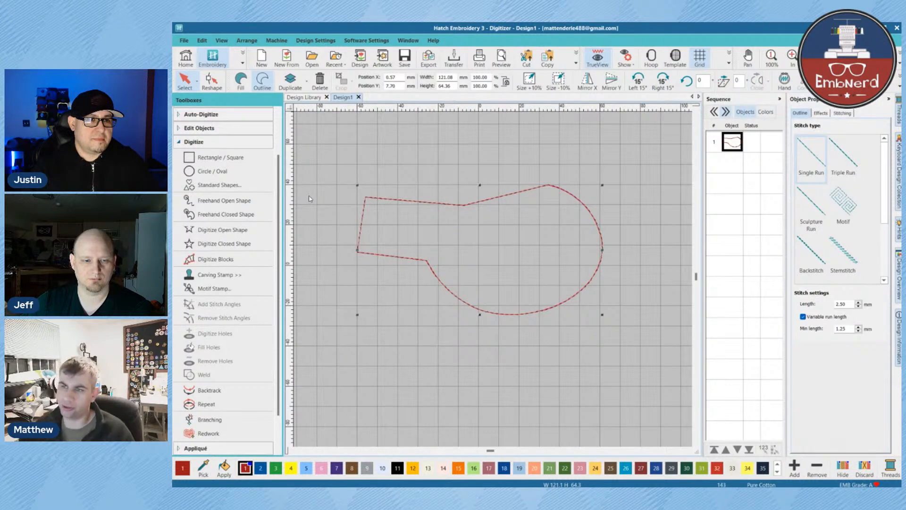
Step: Convert the closed shape to a Tatami fill and back to a Single Run outline
click(238, 78)
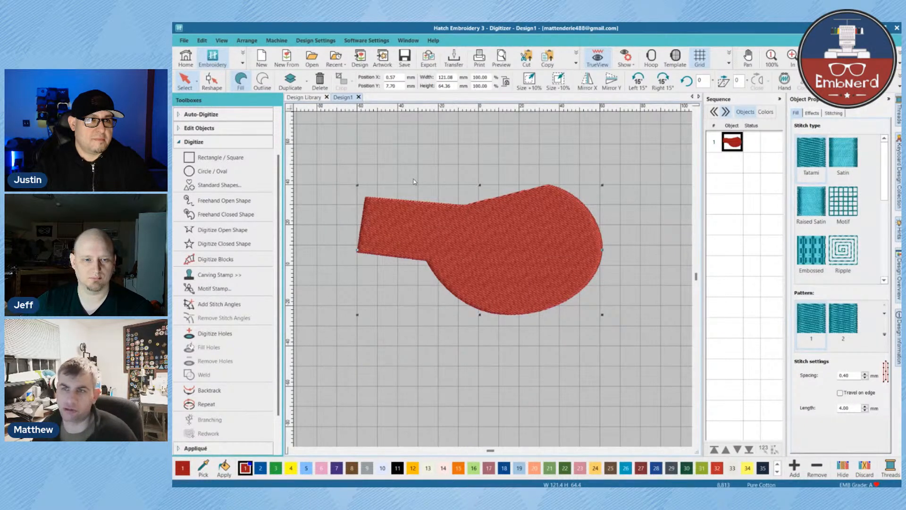
click(262, 79)
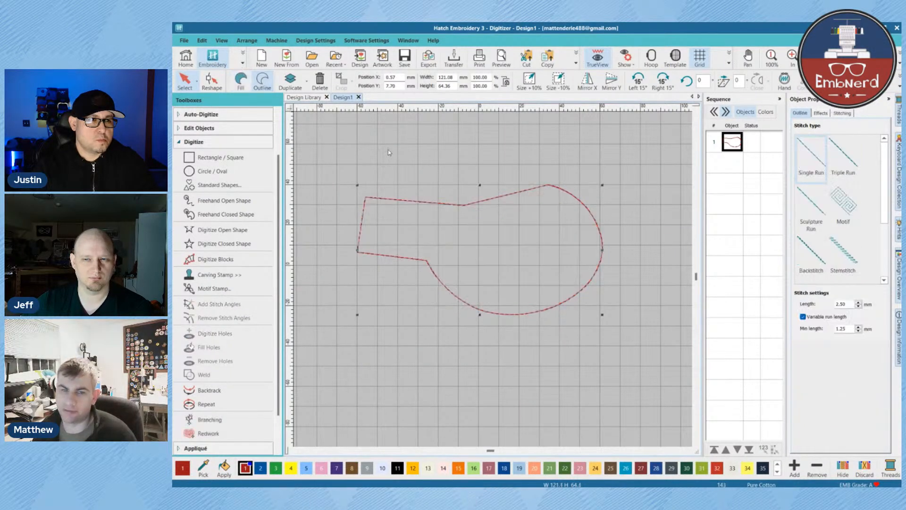
click(376, 154)
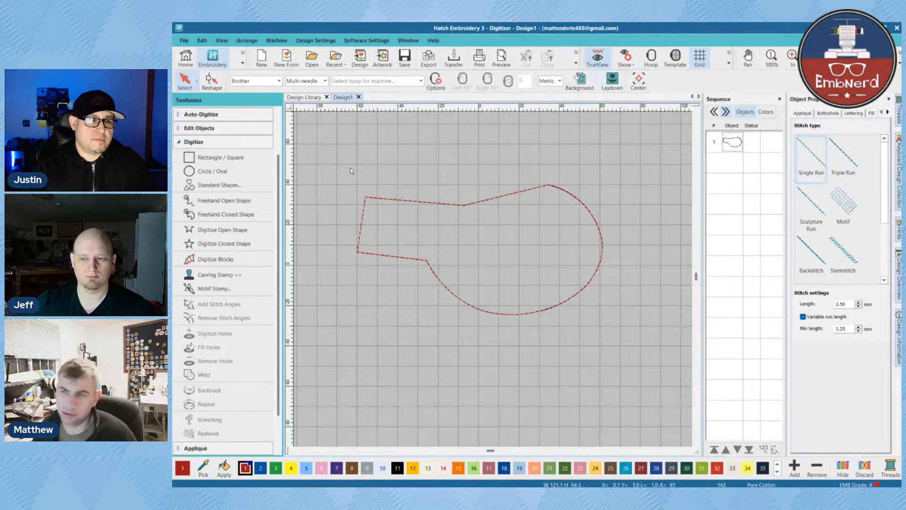
Step: Browse the outline stitch types available for the closed shape, and delete the shape
key(ctrl+a)
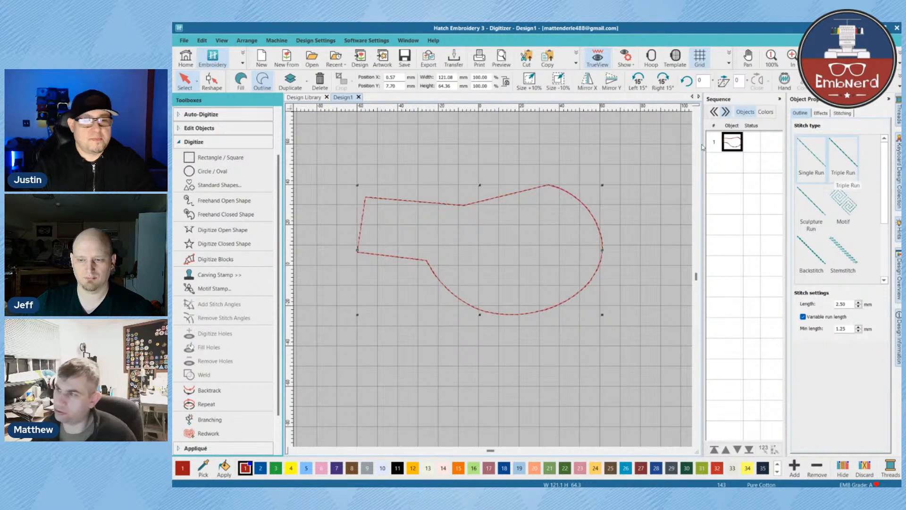
scroll(835, 178, down, 1)
scroll(836, 182, up, 1)
scroll(836, 194, down, 1)
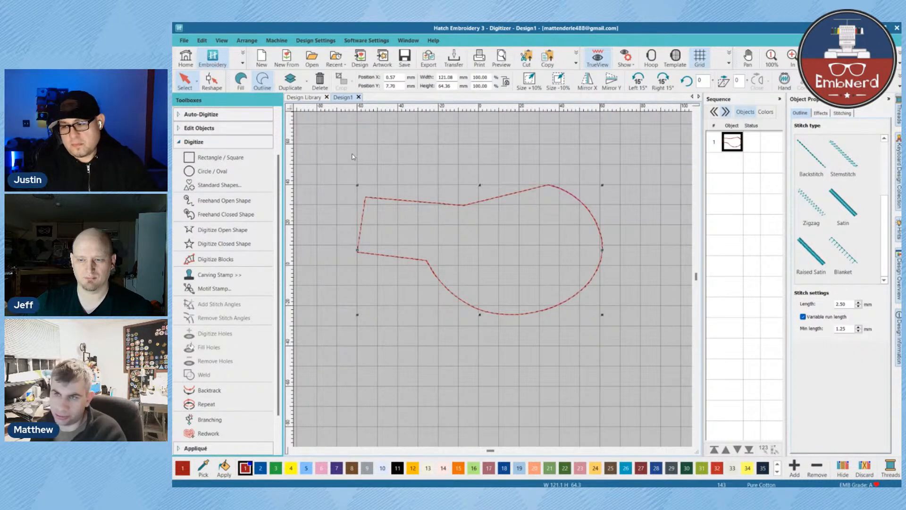
key(Delete)
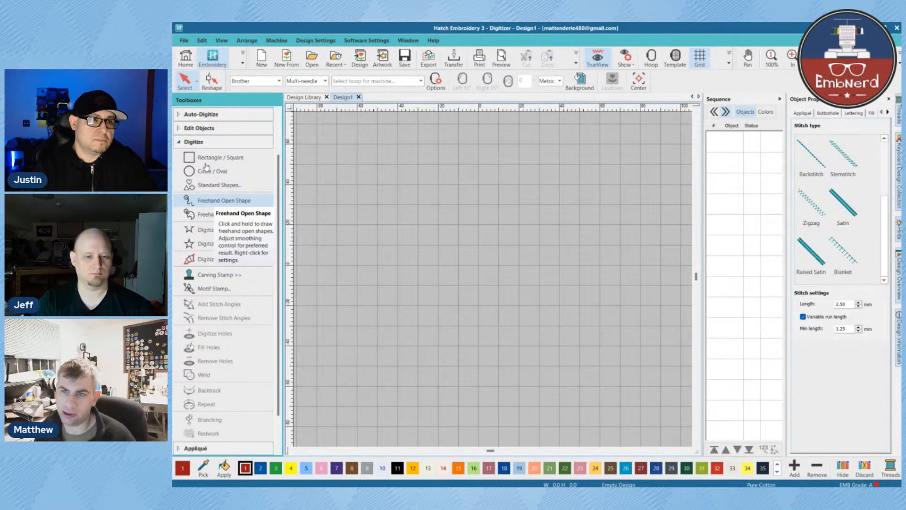
Step: Digitize a new open shape of eight points, about 125 mm wide and 53 mm tall, with a curved end opposite its opening
click(205, 201)
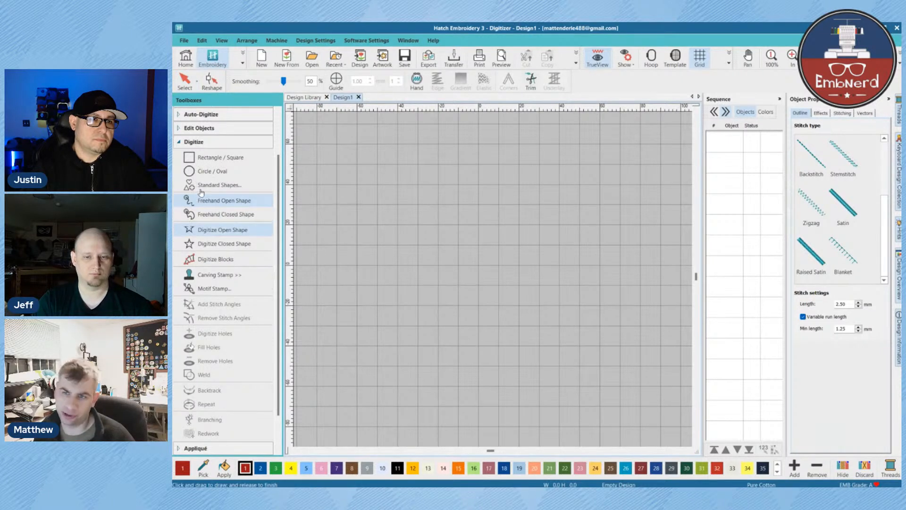
click(220, 230)
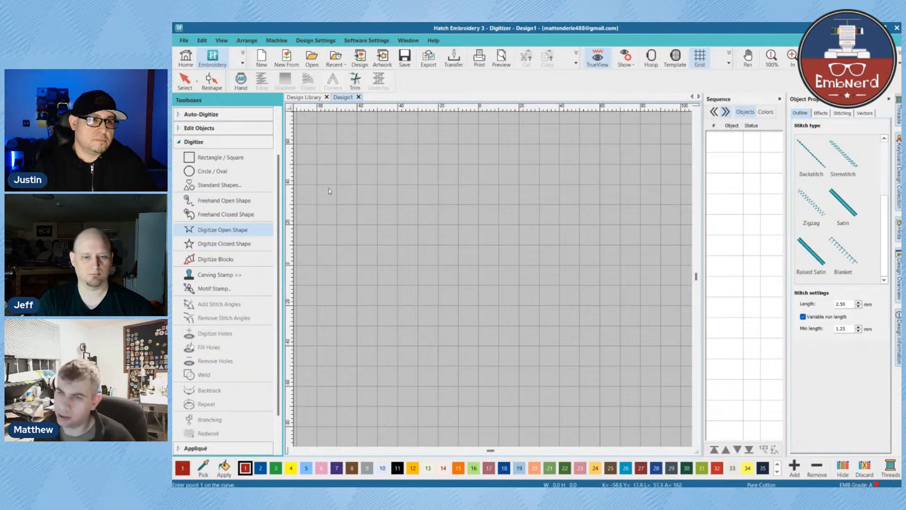
click(450, 255)
click(547, 240)
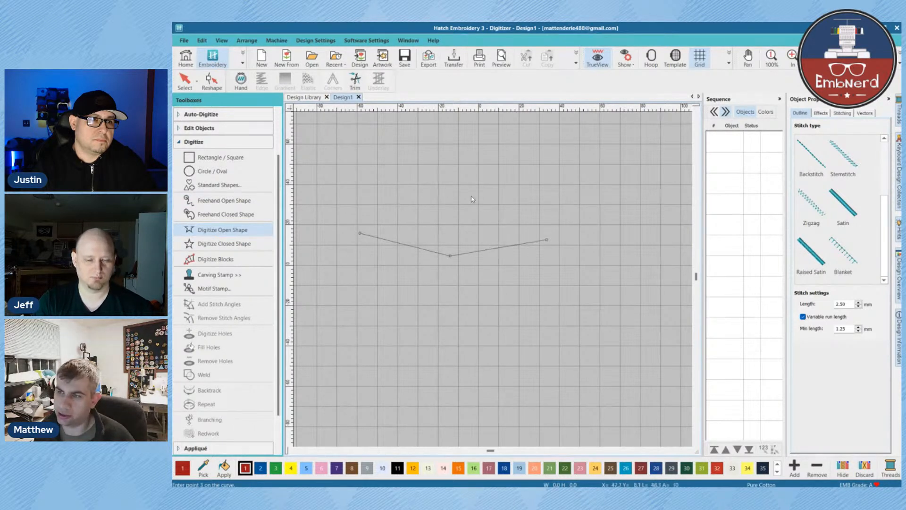
click(611, 275)
right_click(561, 334)
right_click(441, 317)
click(403, 316)
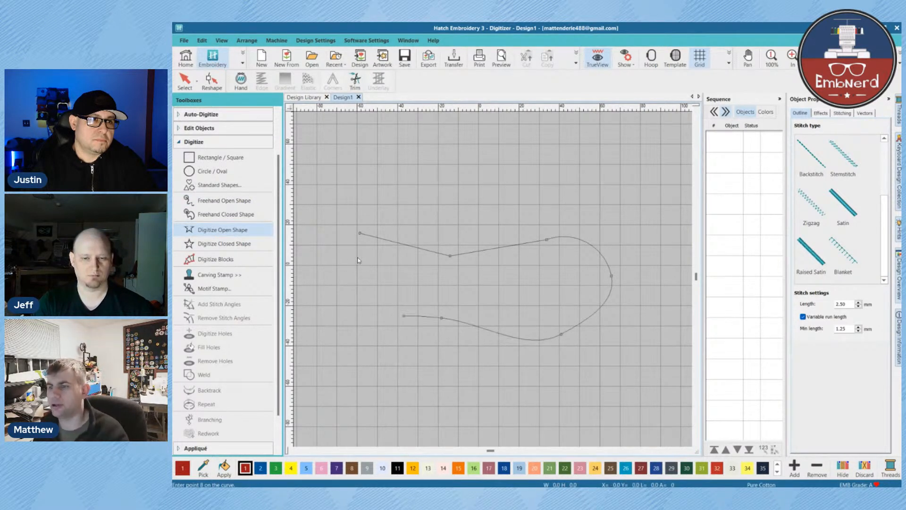
click(467, 210)
key(BackSpace)
click(368, 298)
key(Return)
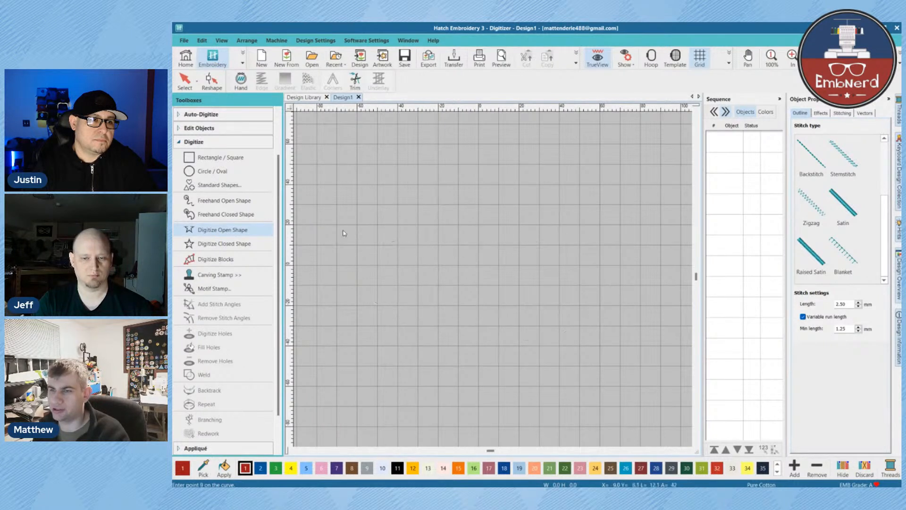
key(Escape)
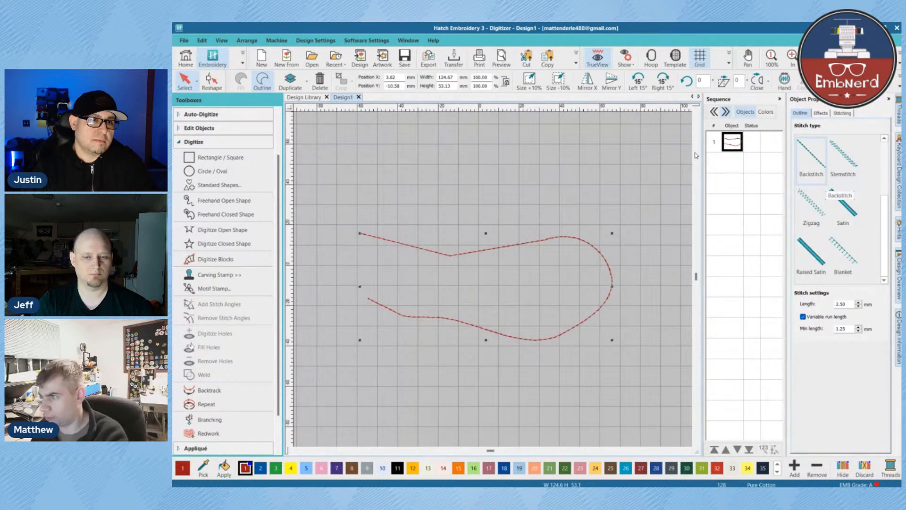
Step: Set the open shape's outline stitch type to Satin and switch off TrueView to show its stitches
click(843, 203)
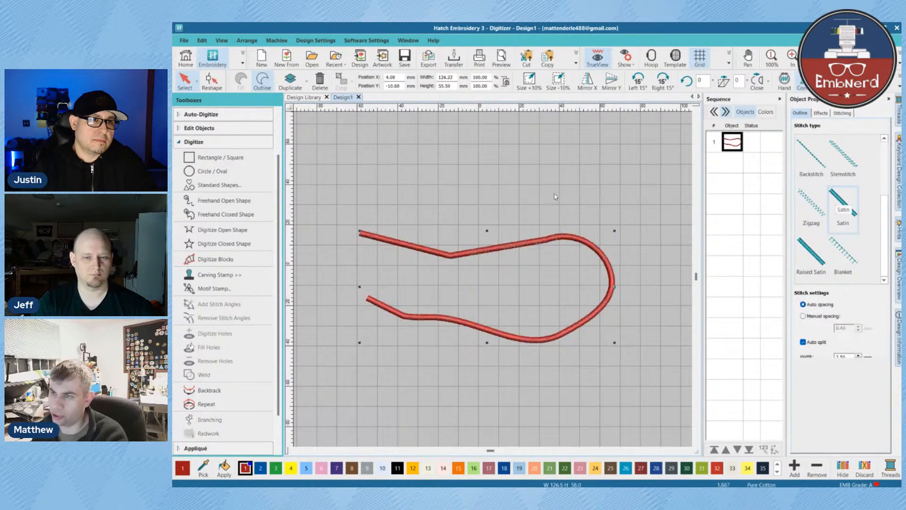
scroll(396, 217, up, 1)
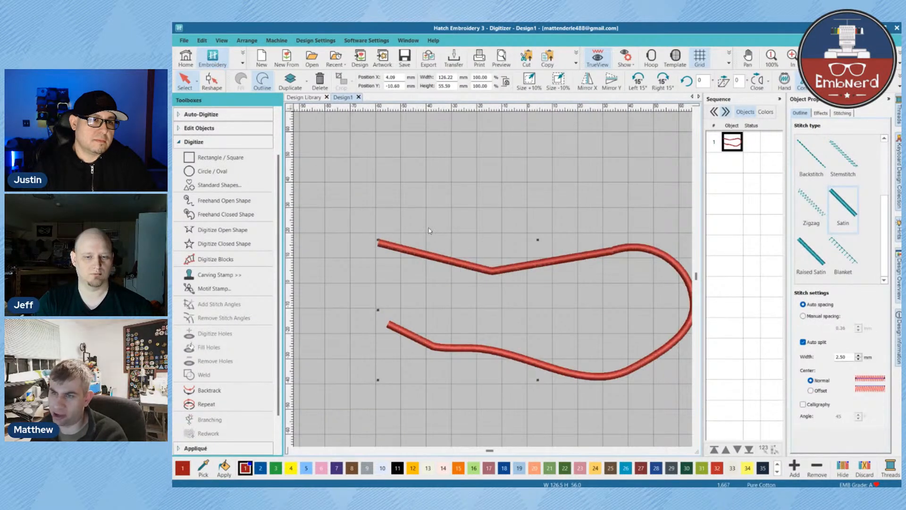
key(t)
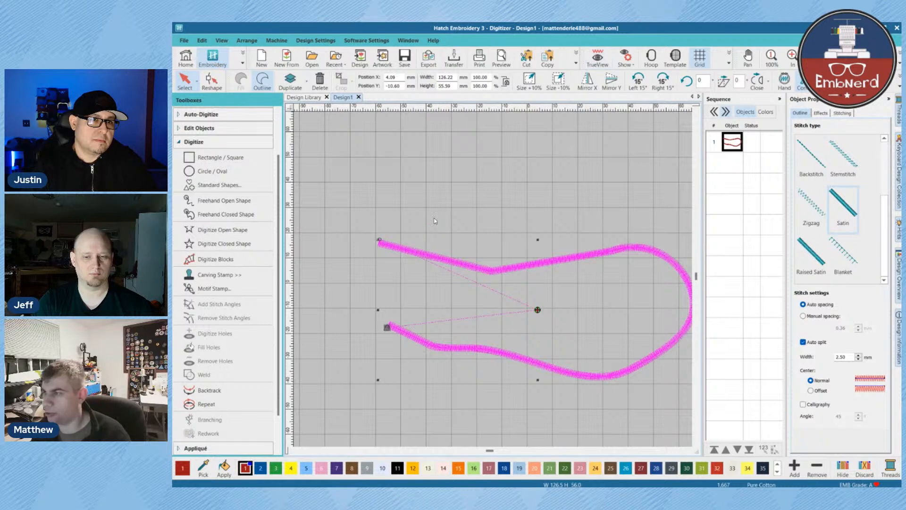
Step: Try the Offset center setting on the satin outline, undo it, and inspect the stitches along the line
click(842, 357)
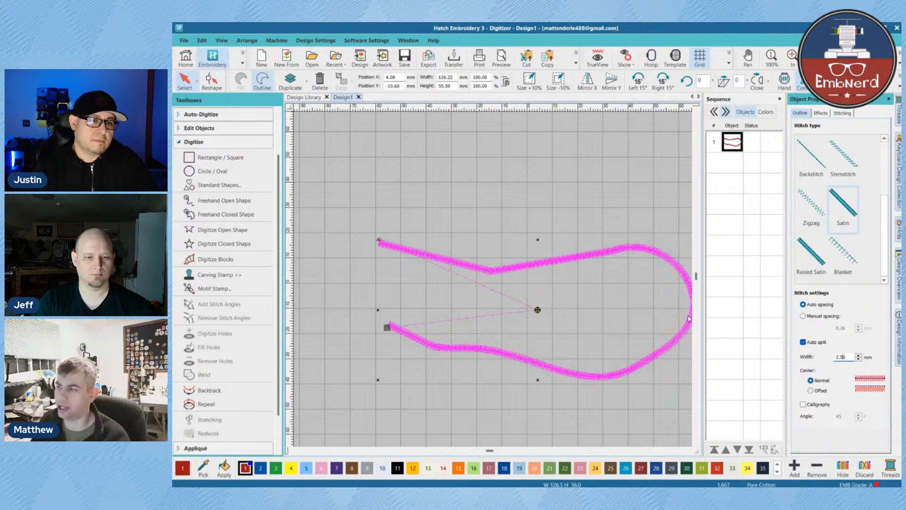
key(ctrl+z)
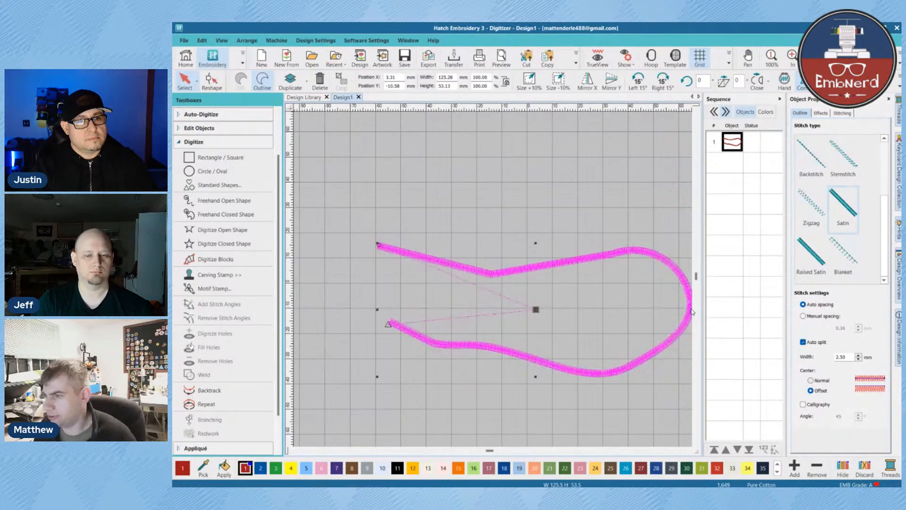
key(ctrl+z)
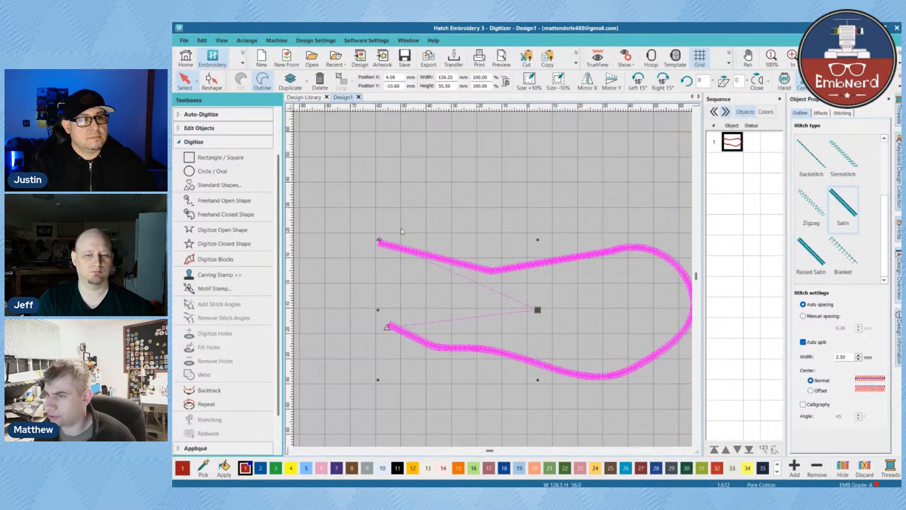
scroll(429, 230, up, 4)
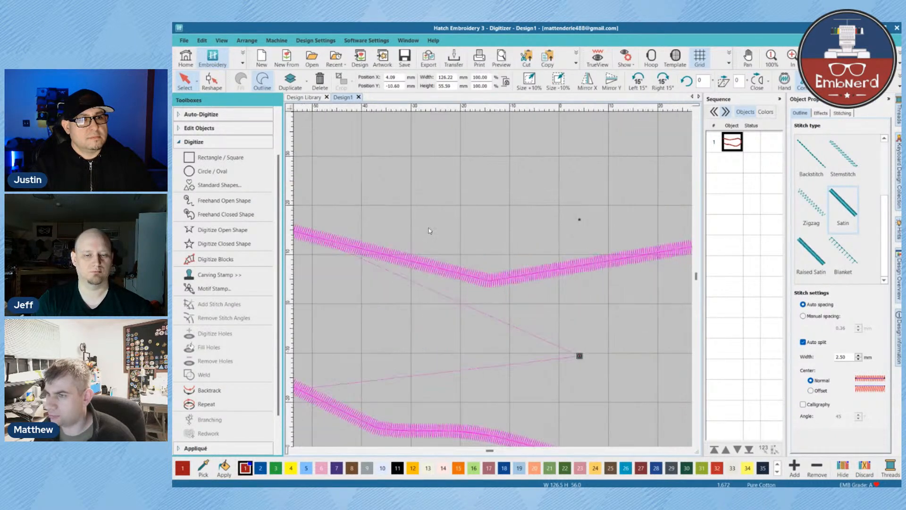
scroll(429, 230, down, 2)
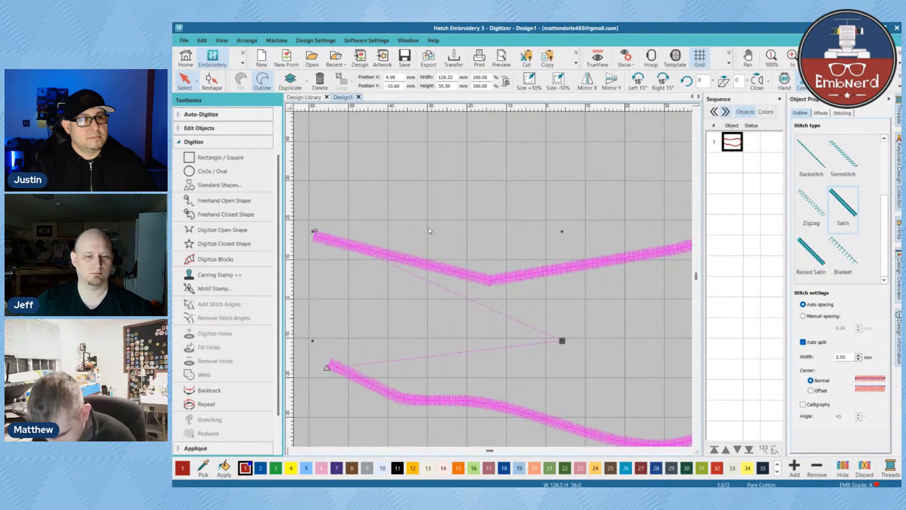
scroll(430, 230, down, 2)
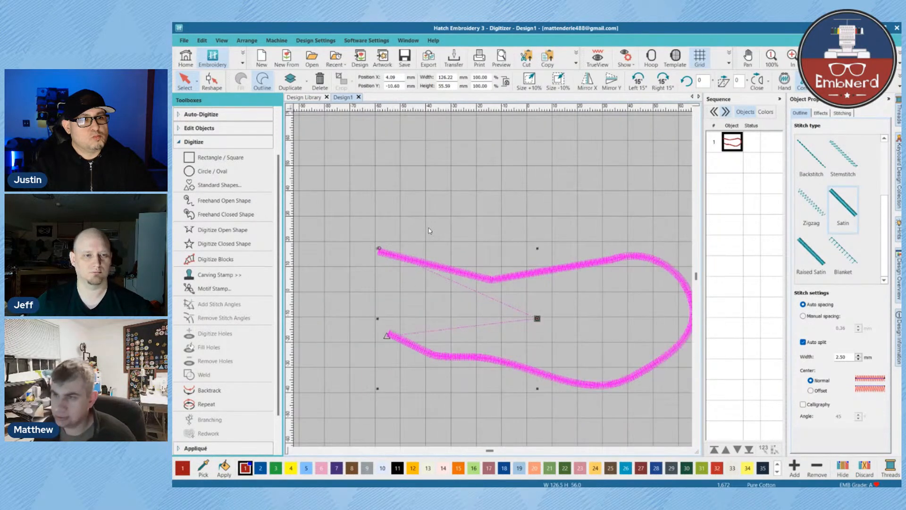
Step: Turn TrueView back on for the open satin outline, and show and hide the hoop
click(433, 230)
key(t)
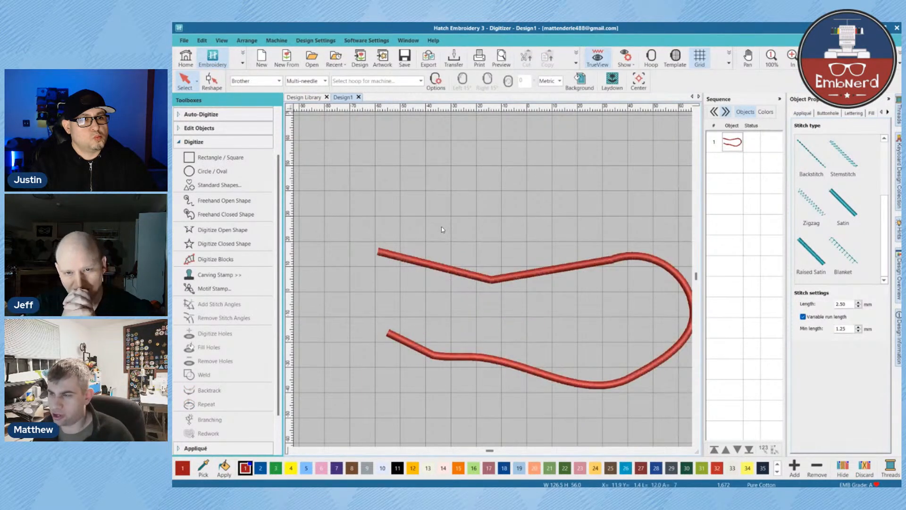
scroll(450, 254, down, 3)
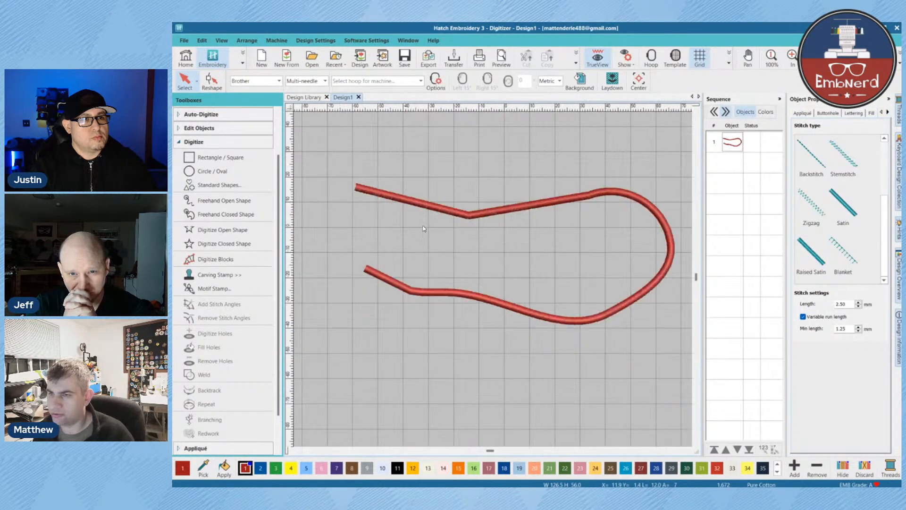
click(388, 179)
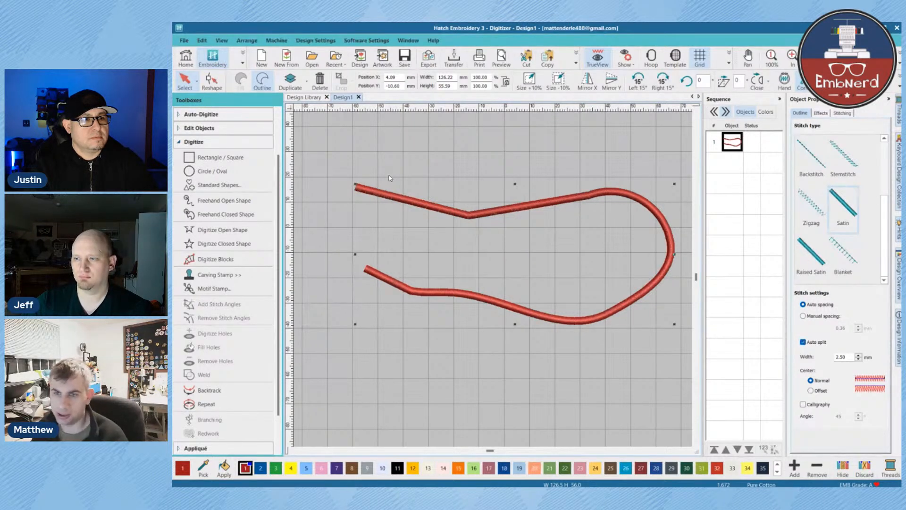
key(shift+h)
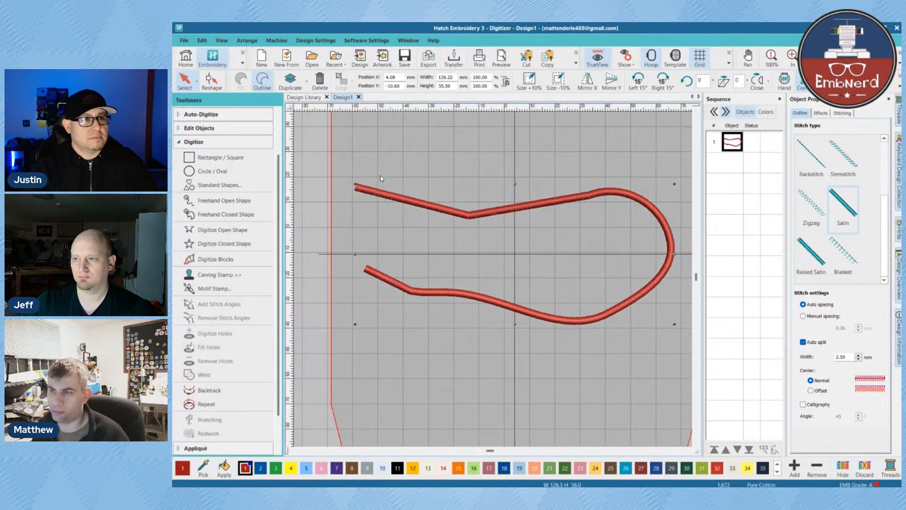
key(shift+h)
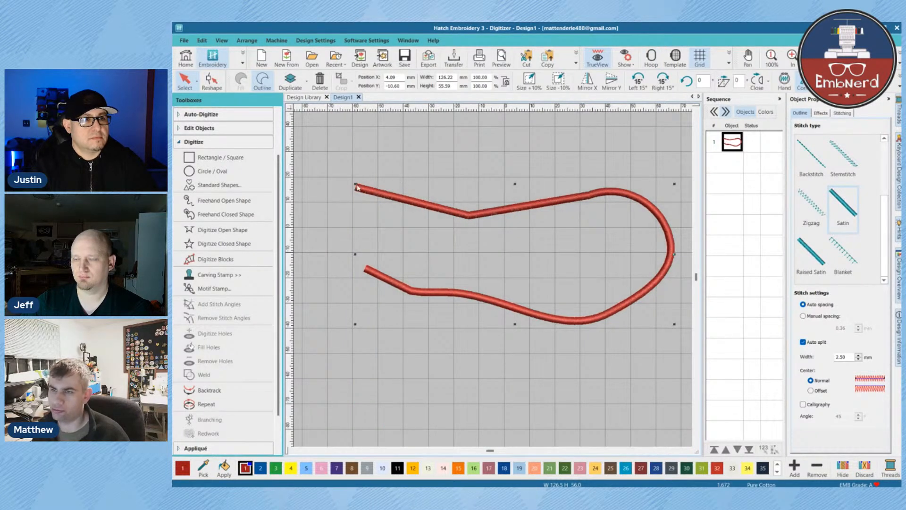
Step: Reshape the open satin outline, toggling the second point on its upper line between corner and curve and leaving it as a curve
key(h)
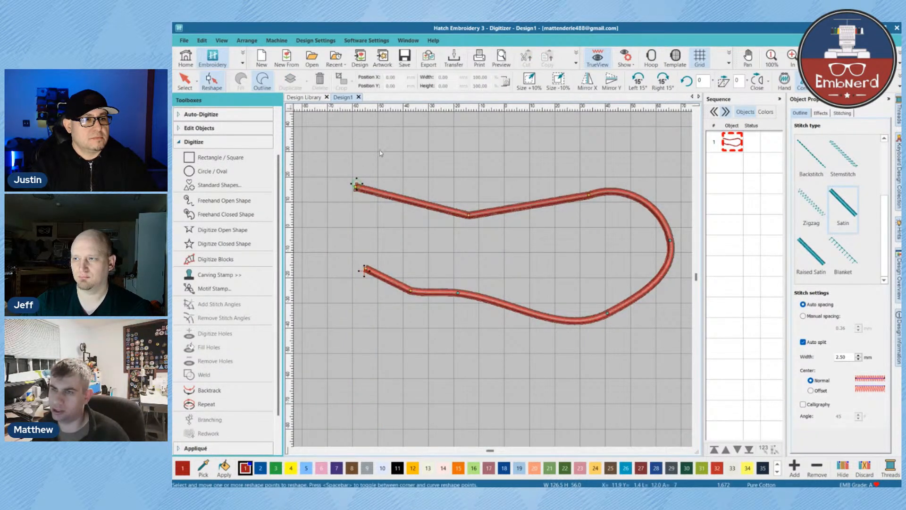
scroll(203, 294, down, 3)
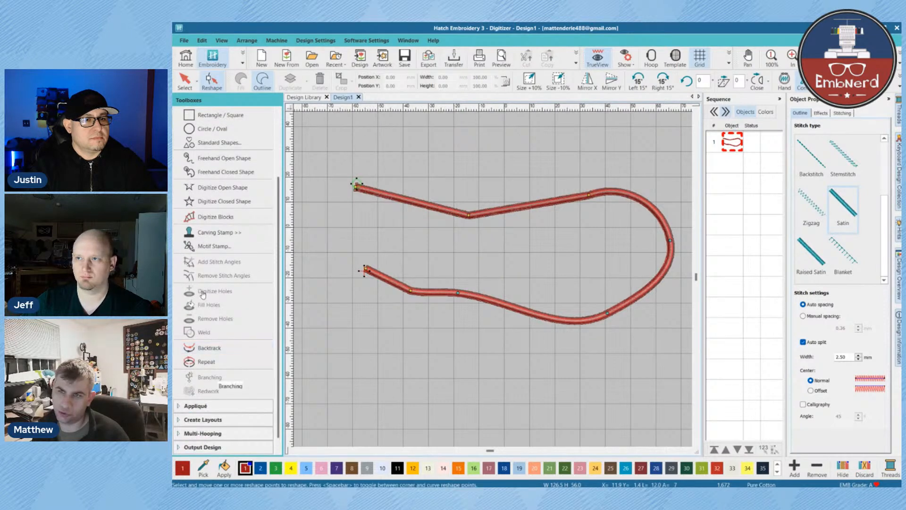
scroll(203, 293, up, 4)
click(211, 150)
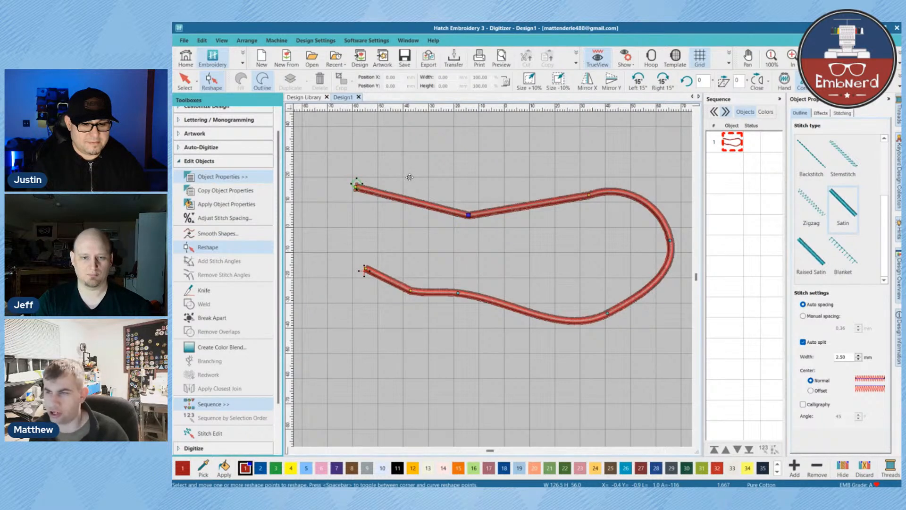
key(space)
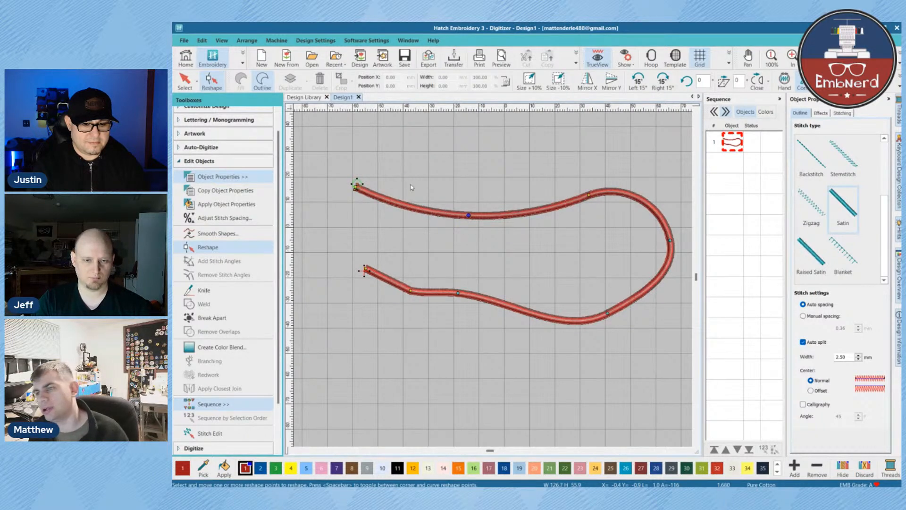
key(space)
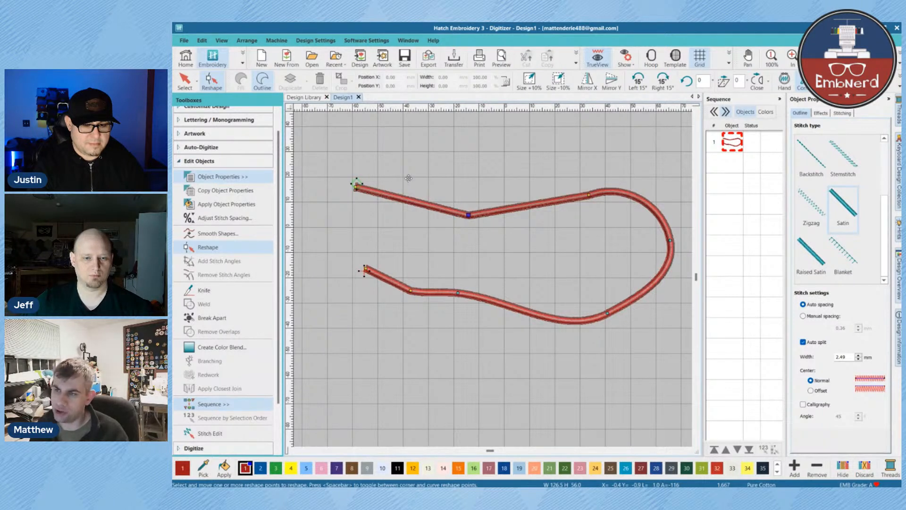
key(space)
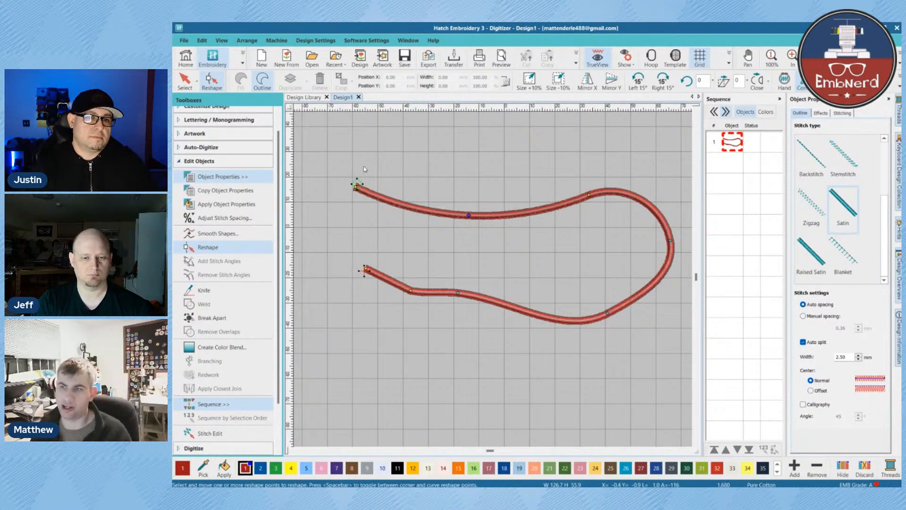
key(Escape)
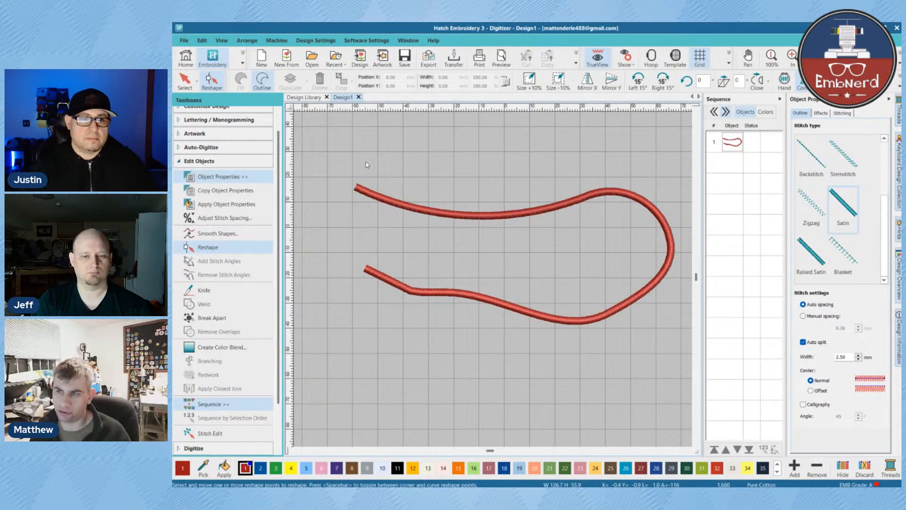
key(Escape)
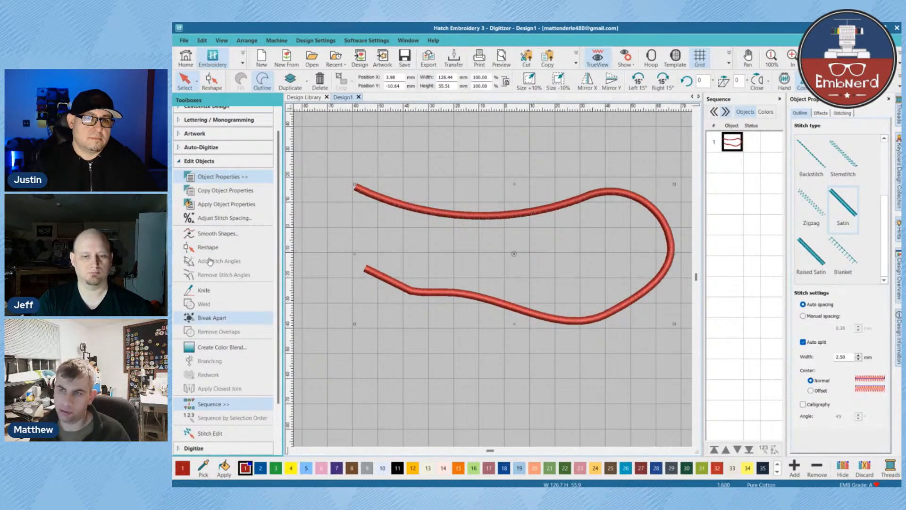
Step: Convert the satin outline to a fill, compare the Tatami and Satin stitch types, and keep Satin
click(241, 82)
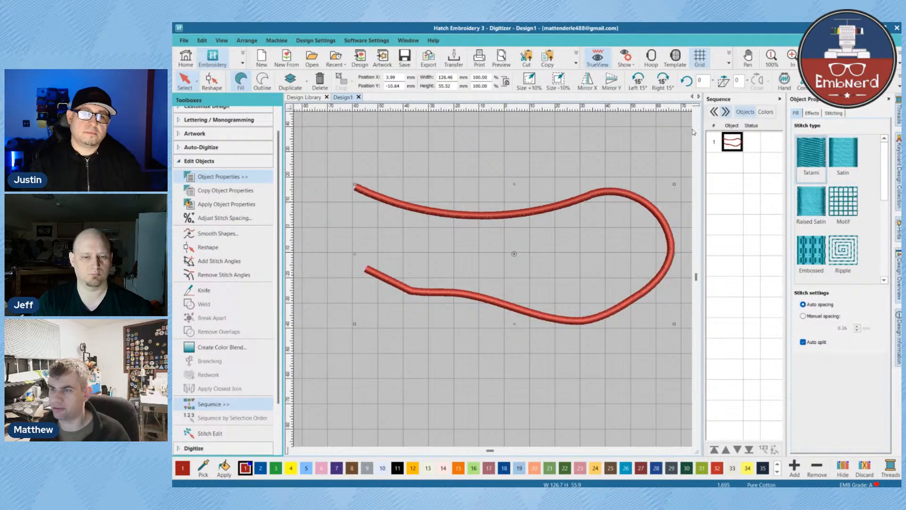
scroll(437, 184, up, 4)
scroll(427, 231, down, 2)
scroll(429, 231, down, 1)
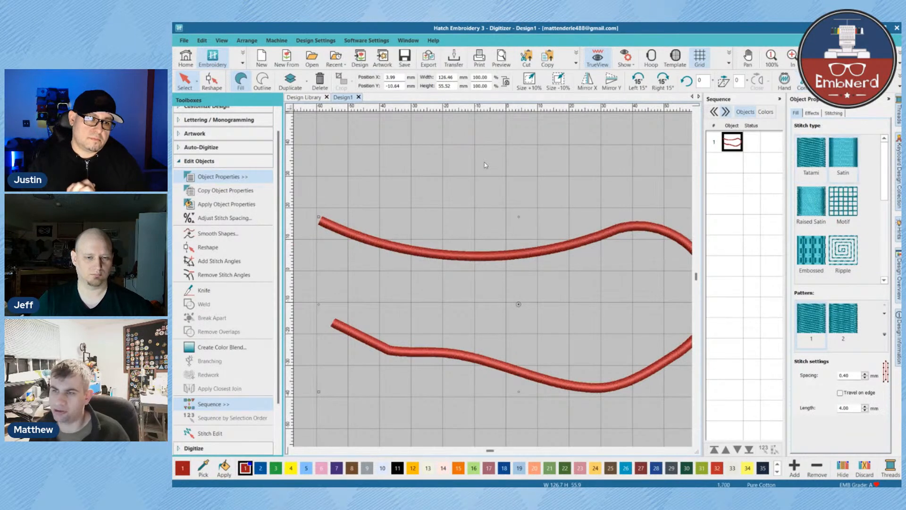
scroll(429, 230, up, 2)
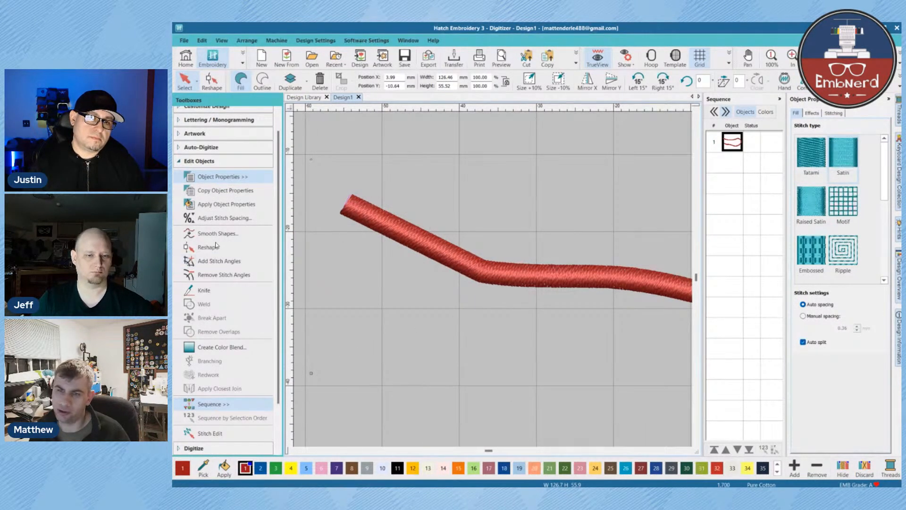
Step: Add a stitch angle near the lower open end of the satin shape and reshape the neighbouring angles to slant the stitches
click(193, 261)
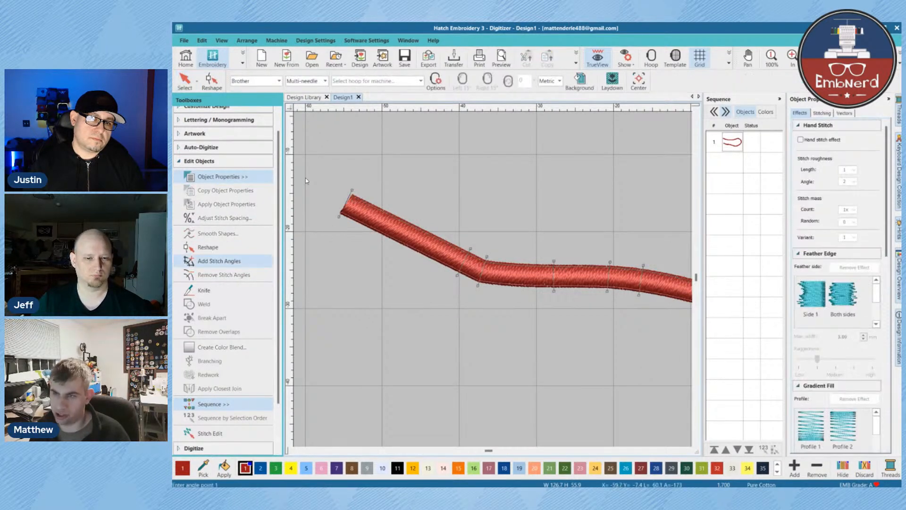
key(h)
ctrl+click(385, 212)
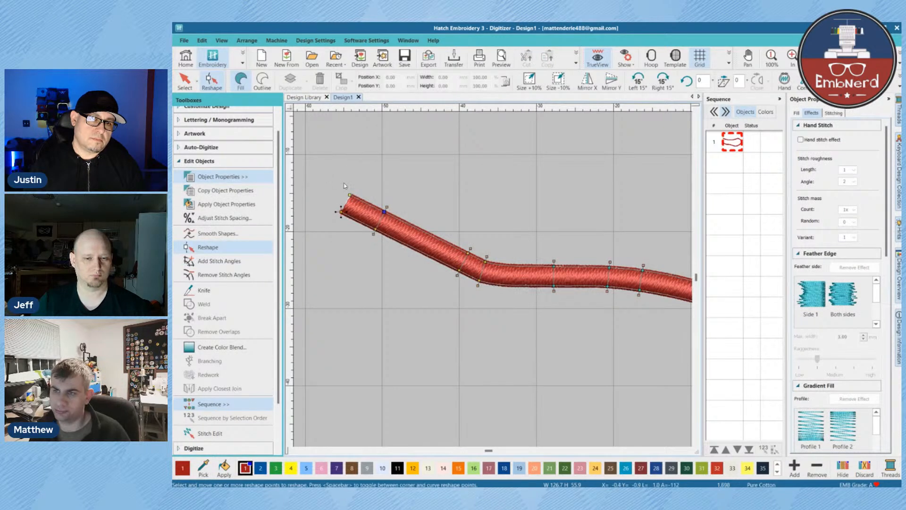
drag(376, 231, 392, 241)
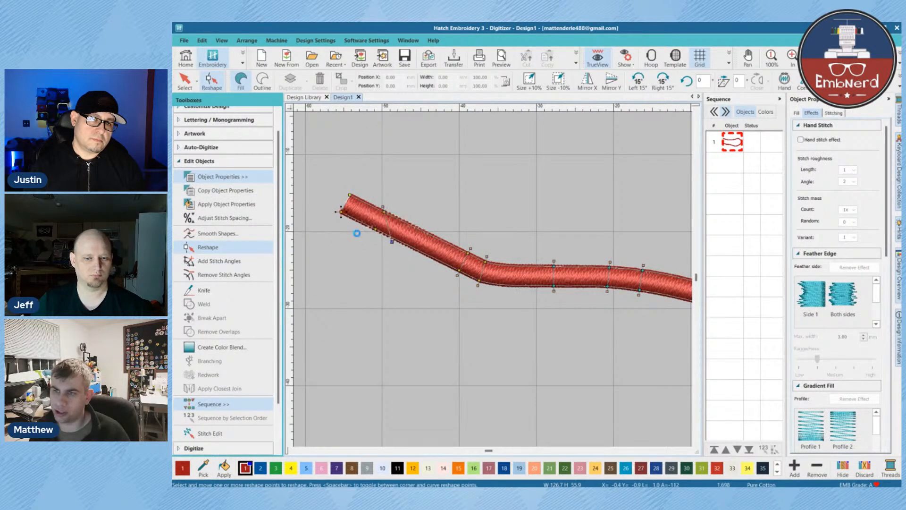
drag(457, 275, 492, 288)
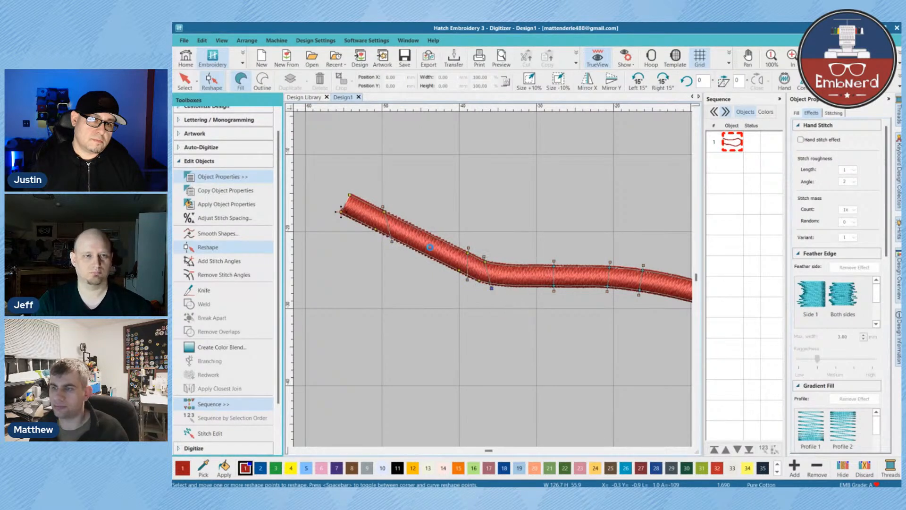
key(Escape)
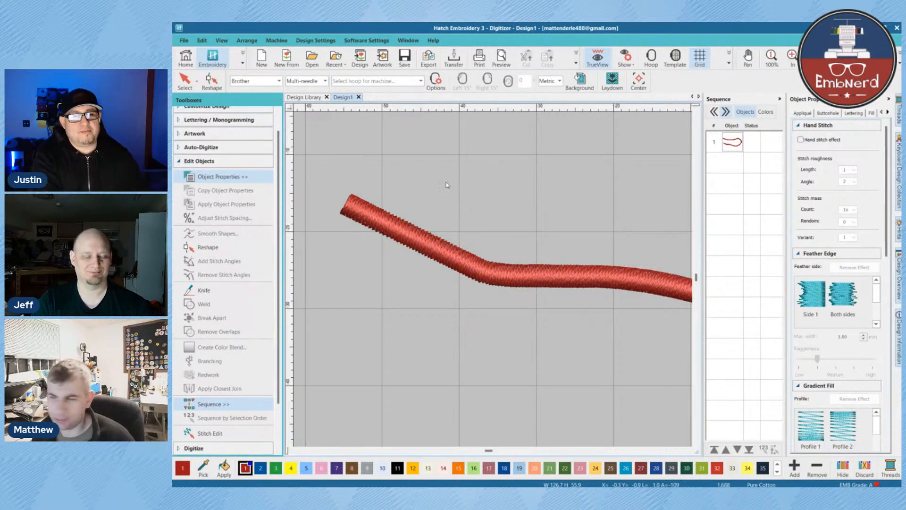
Step: Select everything in the design and delete it
scroll(429, 199, down, 9)
key(ctrl+a)
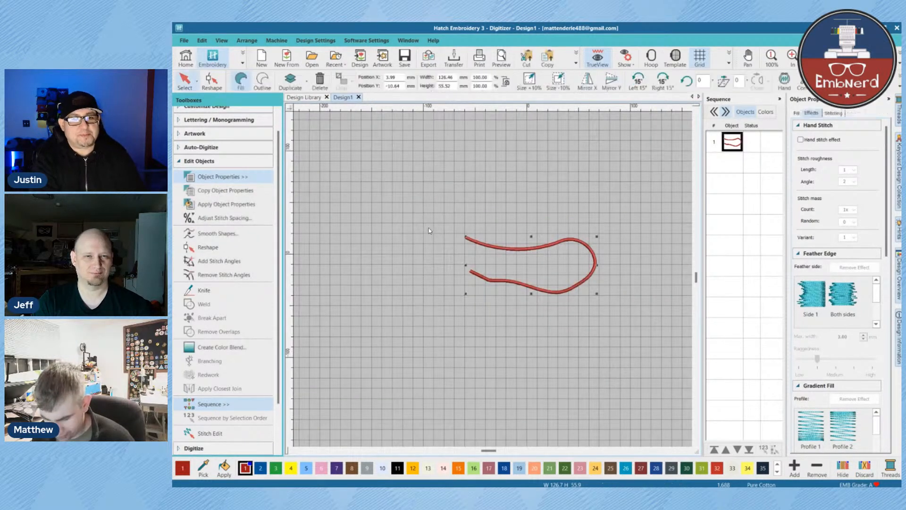
key(Delete)
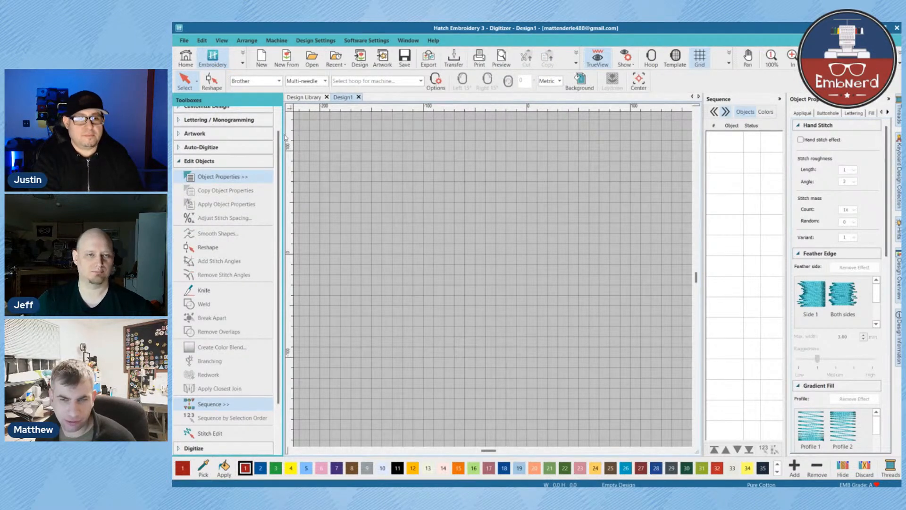
Step: Digitize a shape with Digitize Blocks from five point pairs along two sides, about 242 mm wide and 122 mm tall
click(184, 138)
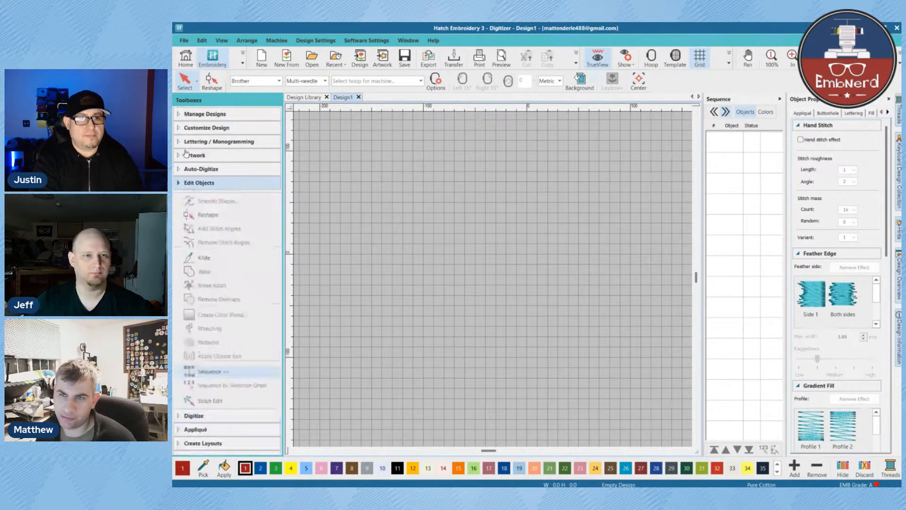
click(196, 196)
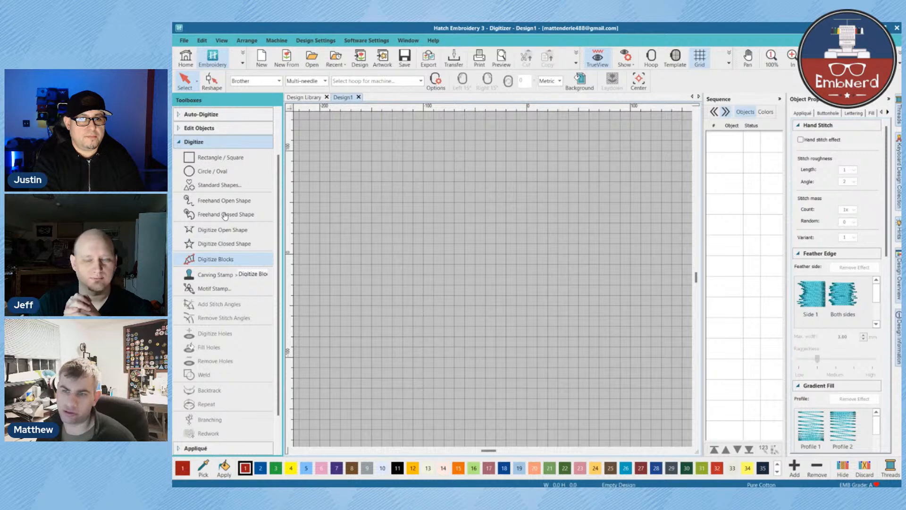
click(225, 259)
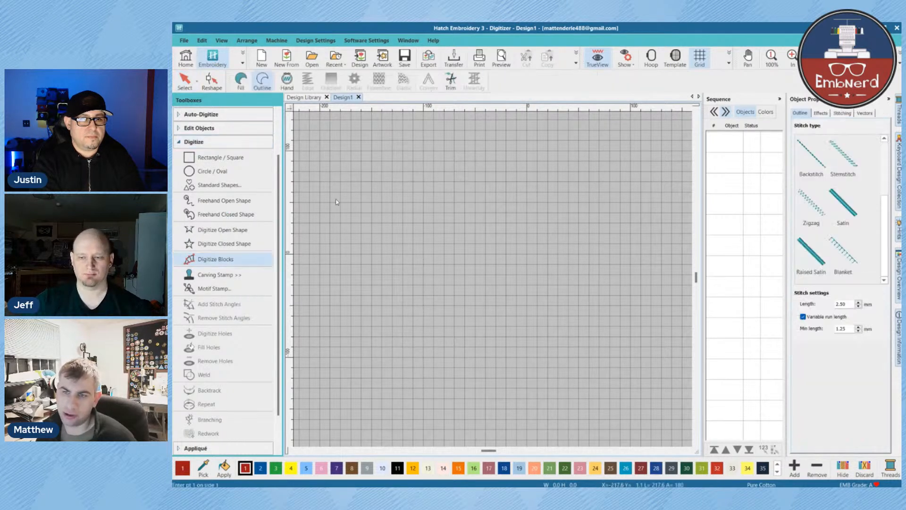
click(376, 206)
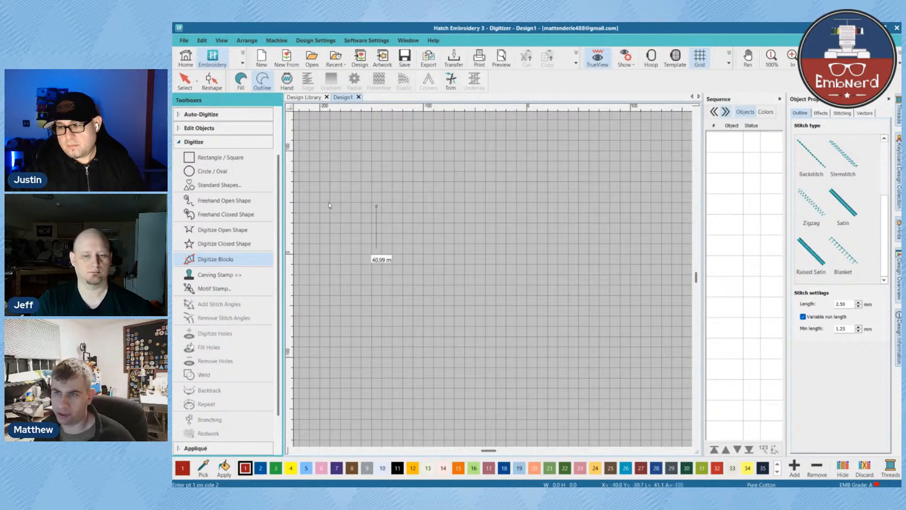
click(377, 248)
click(444, 206)
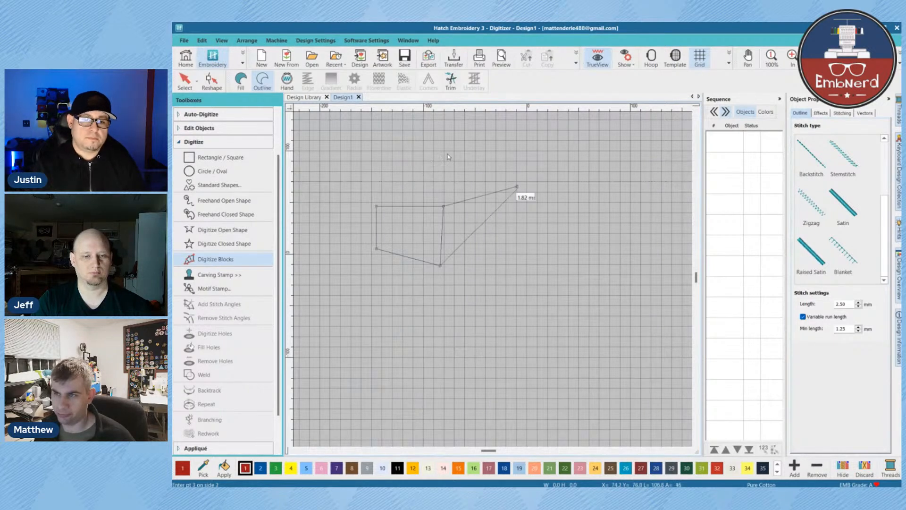
click(518, 186)
click(511, 285)
click(568, 173)
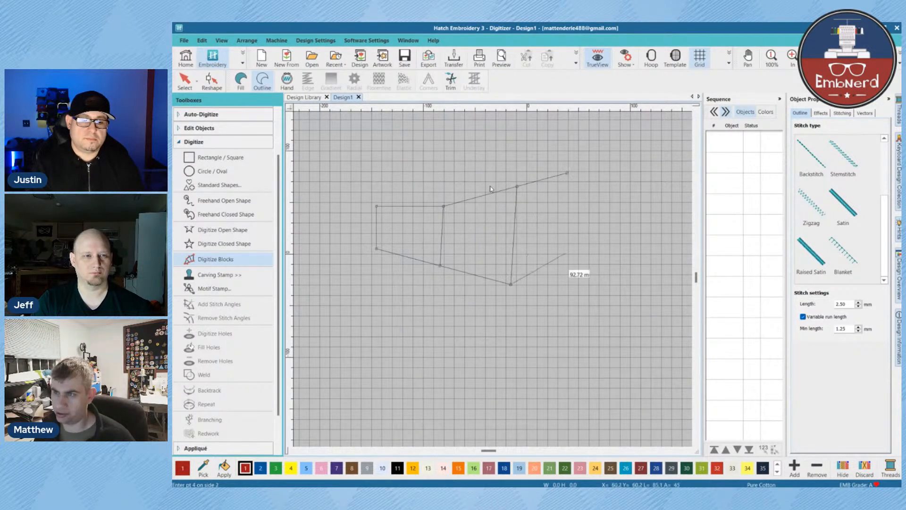
click(565, 298)
click(622, 265)
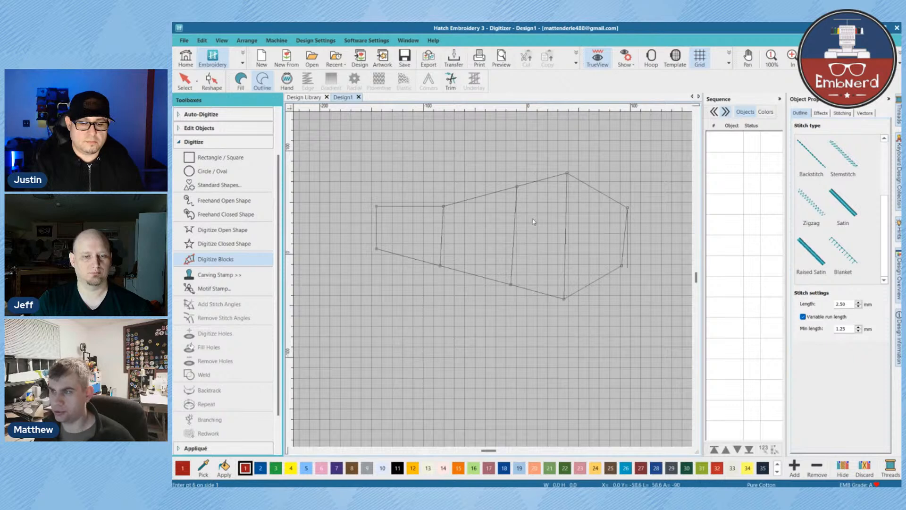
key(Return)
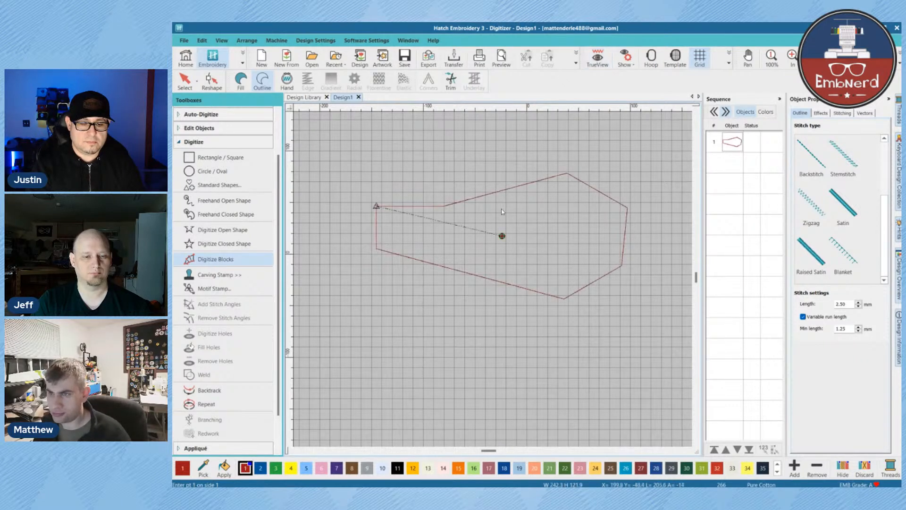
Step: Convert the digitized block shape to a Tatami fill and switch on TrueView to inspect its stitches
click(242, 79)
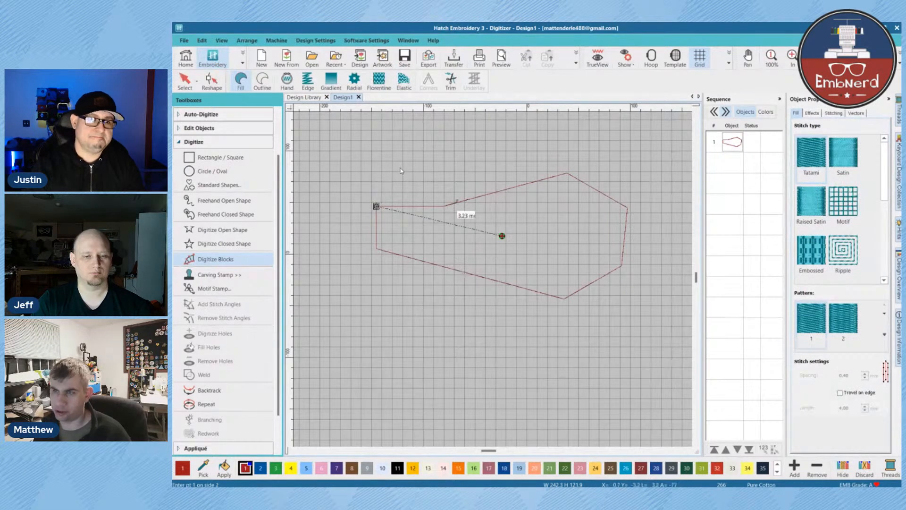
key(Escape)
click(241, 80)
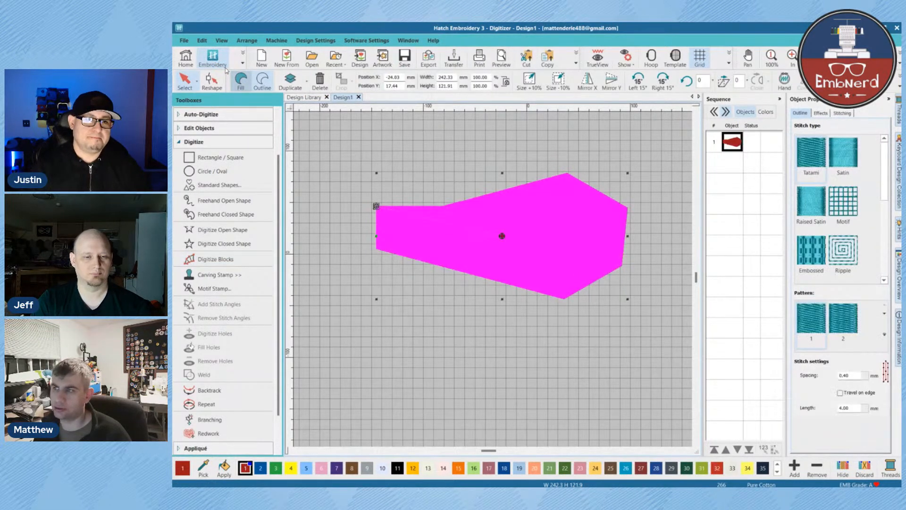
key(Escape)
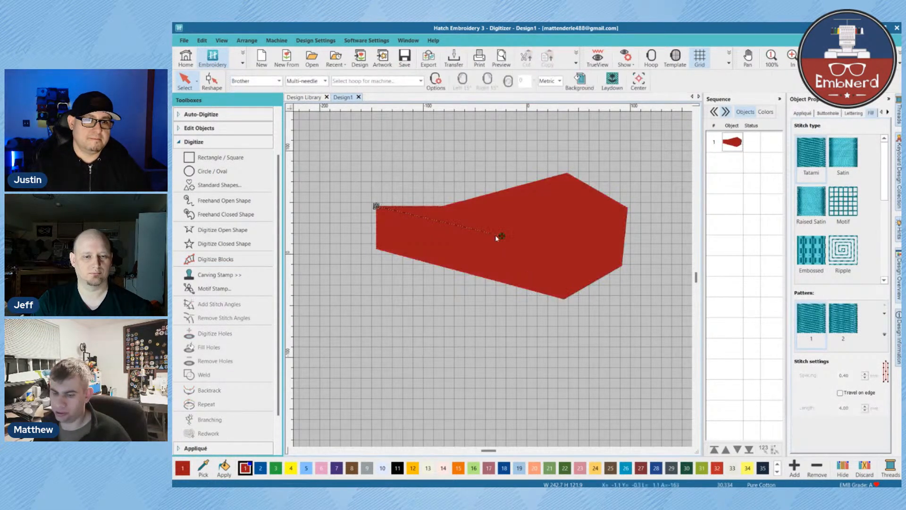
key(t)
scroll(485, 192, up, 3)
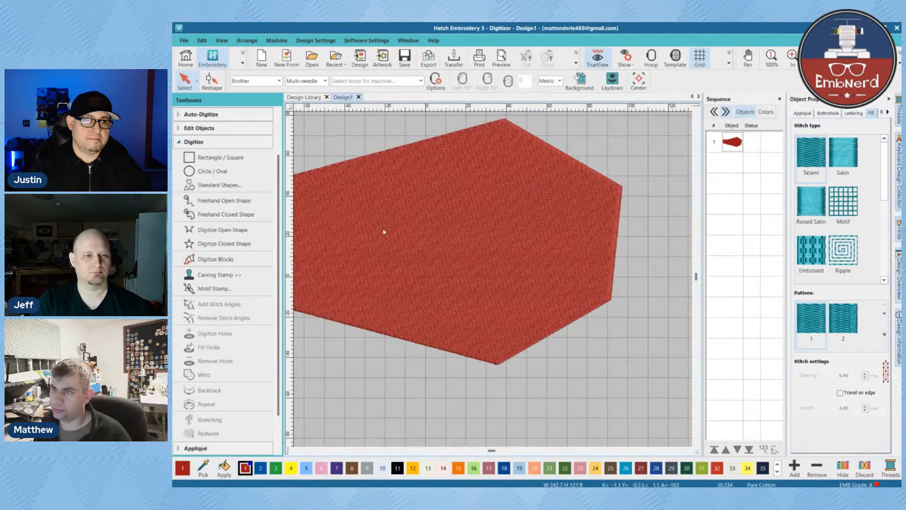
Step: Add a nearly horizontal stitch angle along the full length of the Tatami block shape and inspect the resulting stitches up close
scroll(382, 229, up, 1)
scroll(406, 215, down, 3)
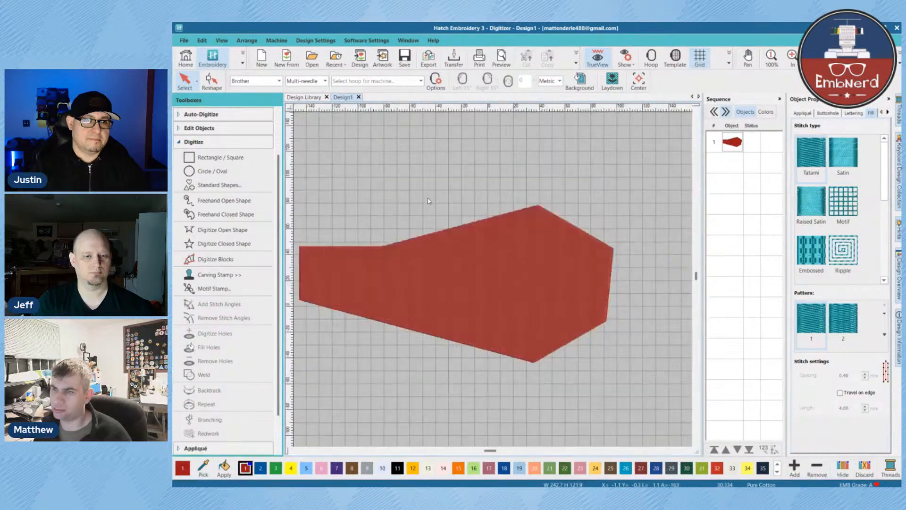
scroll(428, 231, down, 1)
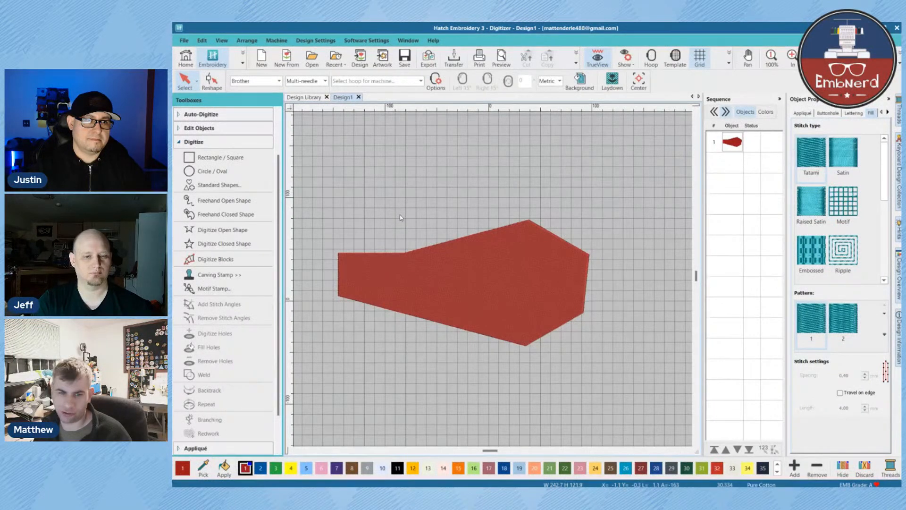
key(ctrl+a)
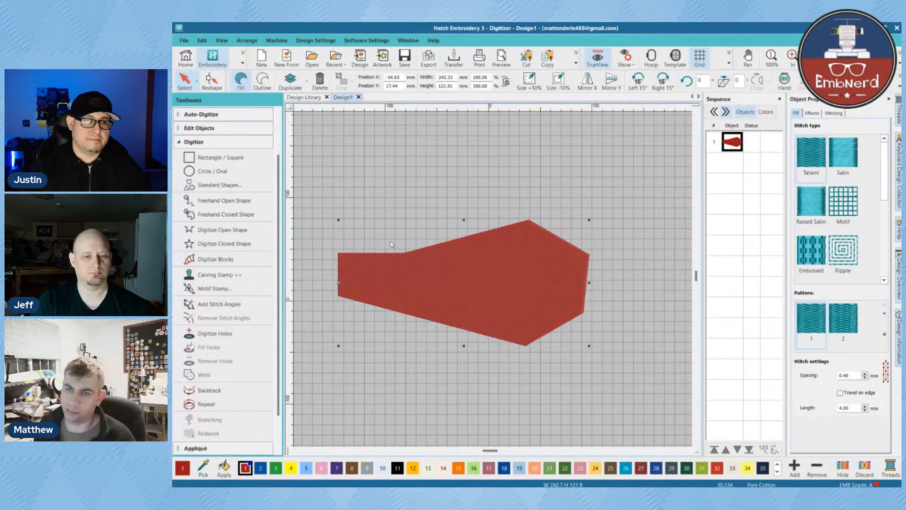
right_click(429, 223)
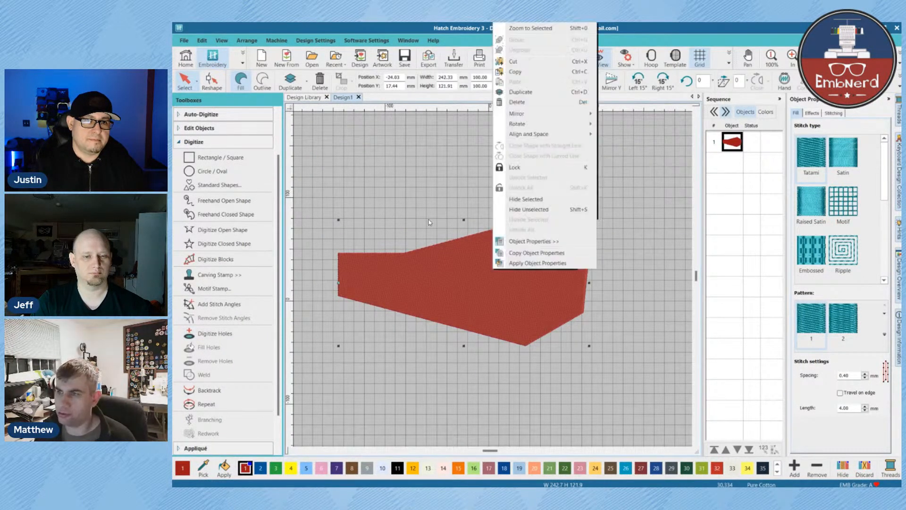
click(383, 213)
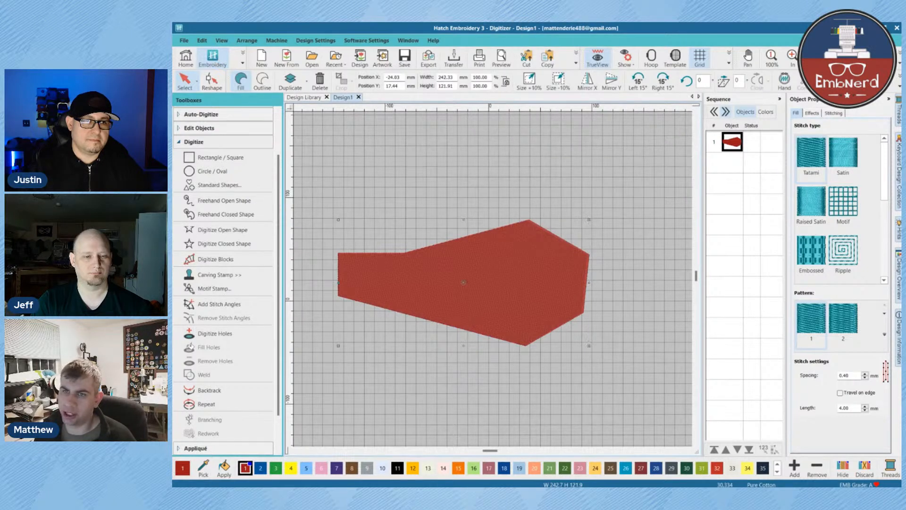
click(198, 128)
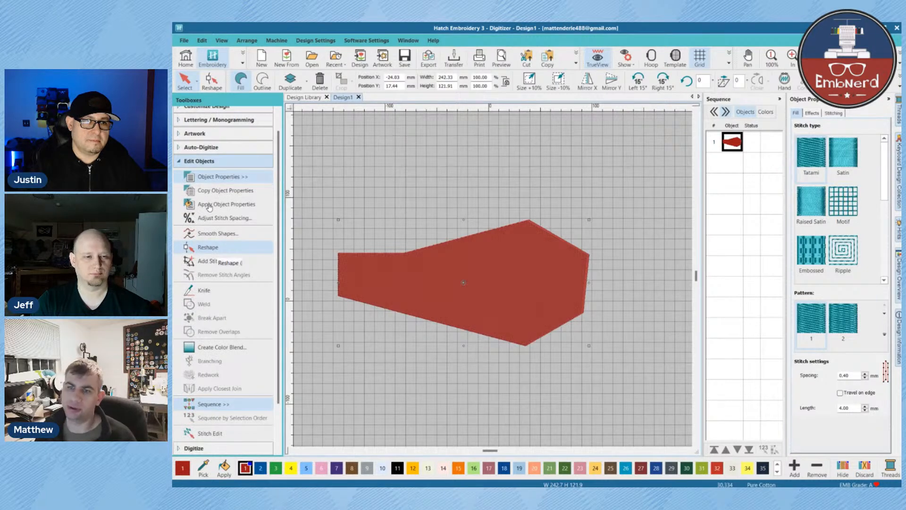
click(219, 261)
click(424, 225)
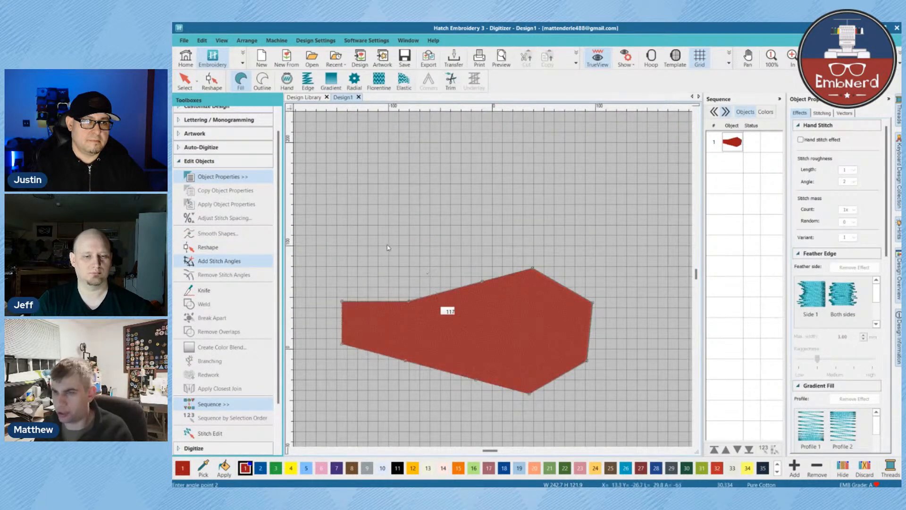
click(574, 288)
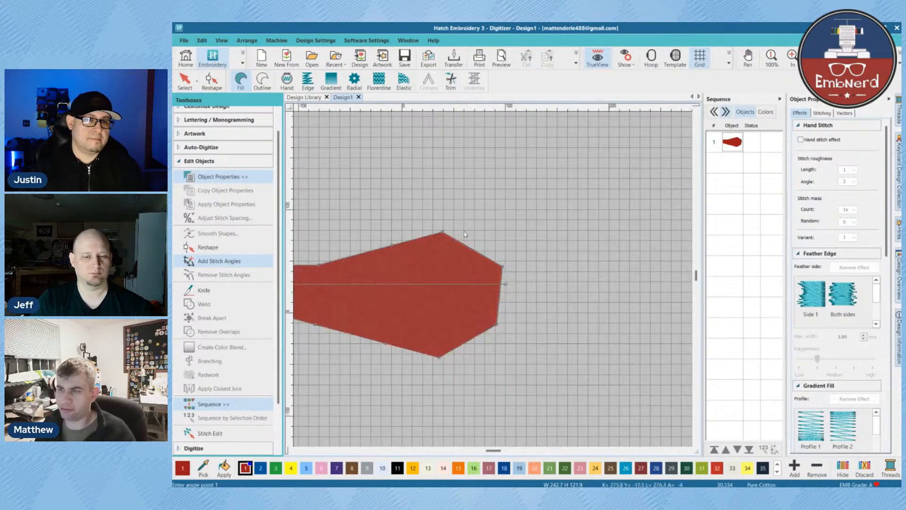
key(Return)
scroll(344, 250, up, 2)
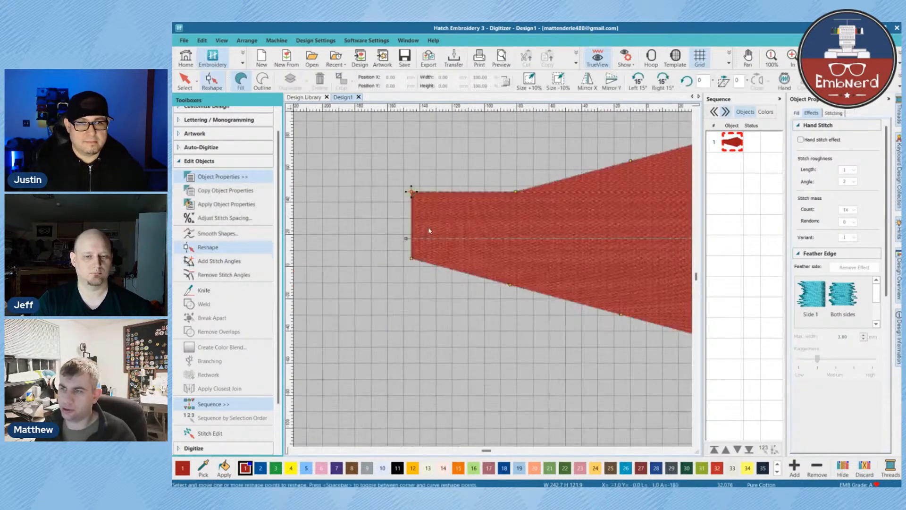
scroll(428, 227, up, 2)
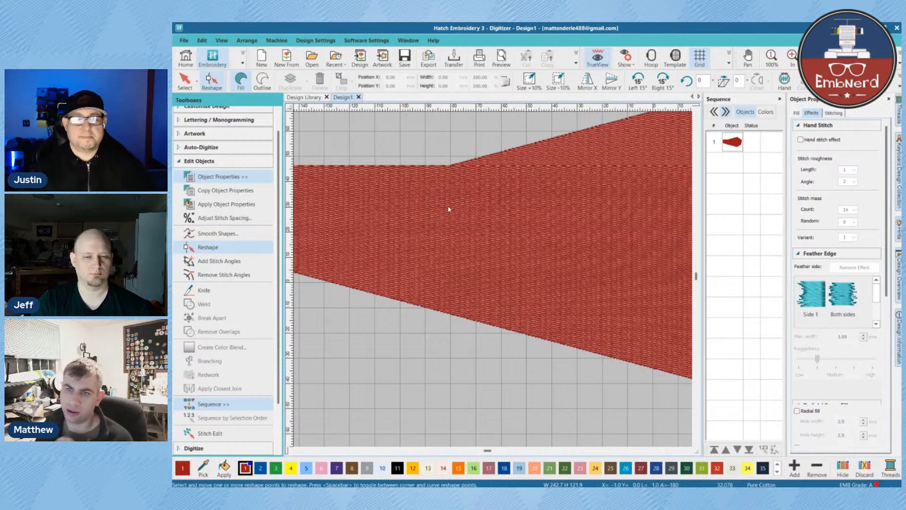
key(Escape)
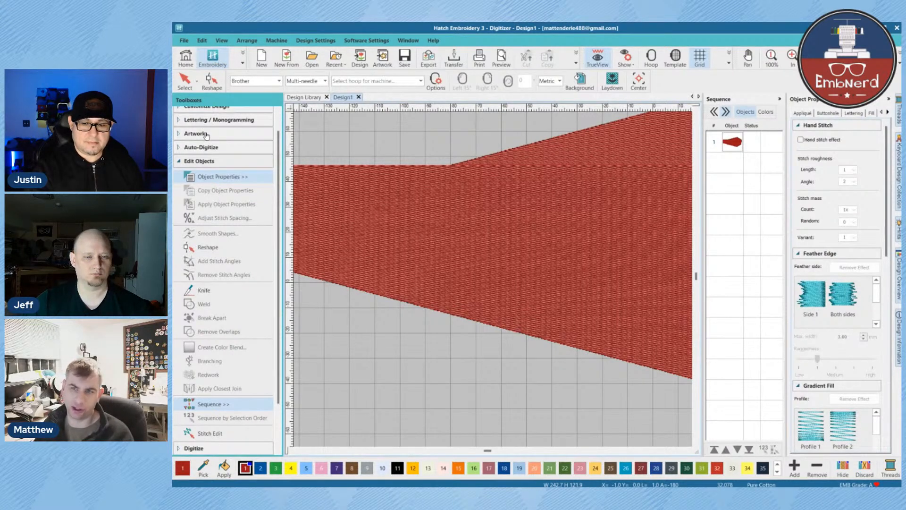
Step: Return to the Digitize tools and delete the Tatami block shape from the design
click(205, 160)
click(195, 195)
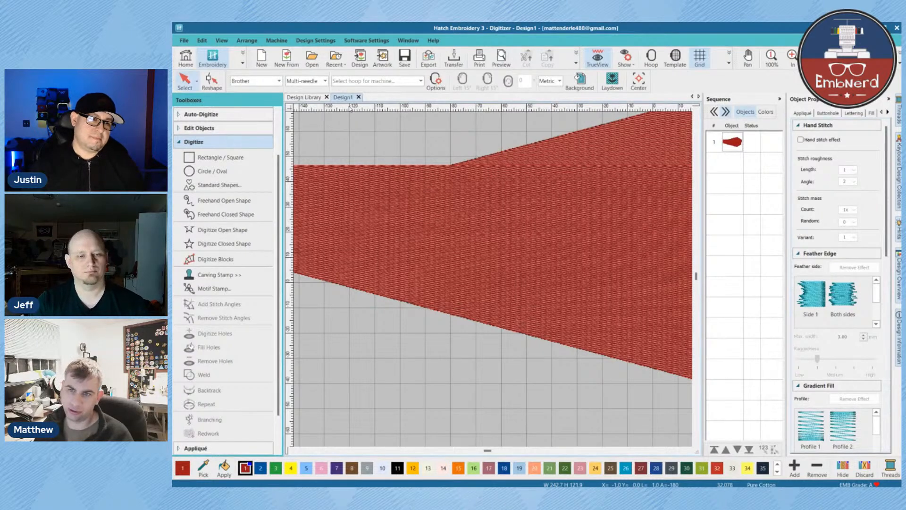
click(449, 202)
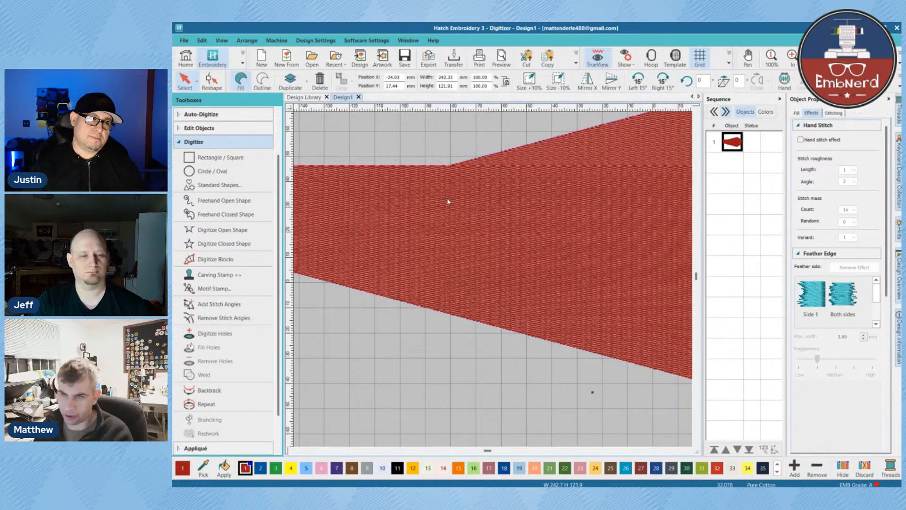
key(Delete)
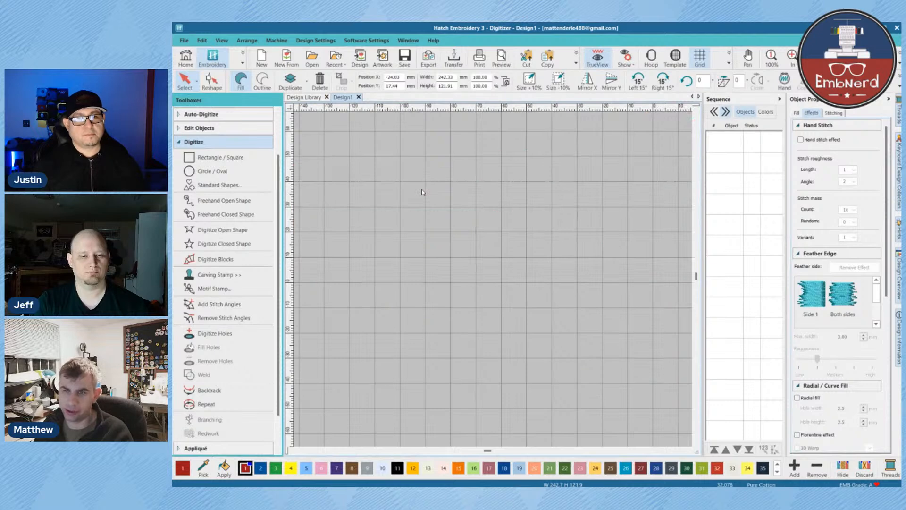
scroll(430, 230, down, 4)
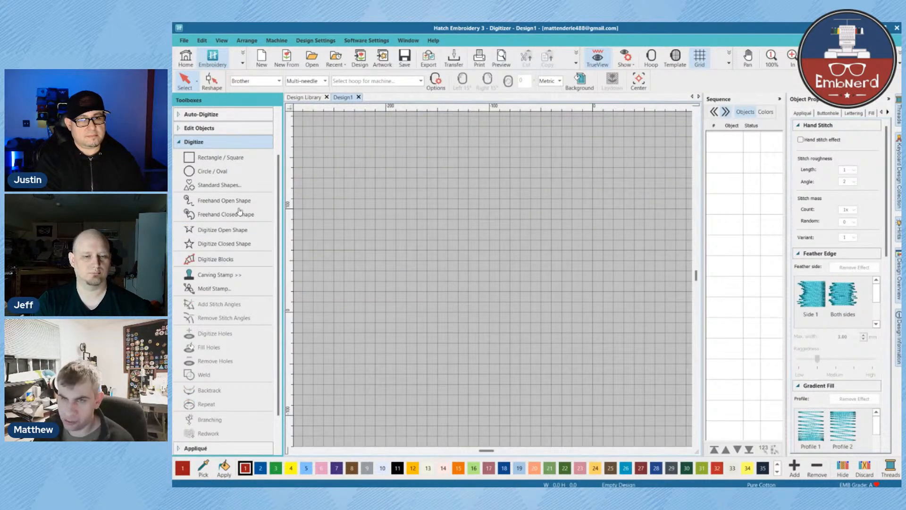
click(215, 230)
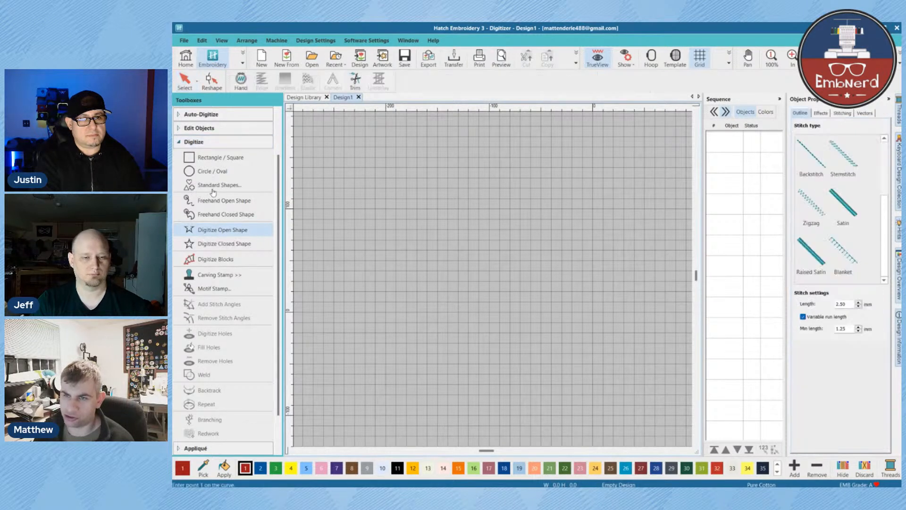
click(418, 180)
click(521, 223)
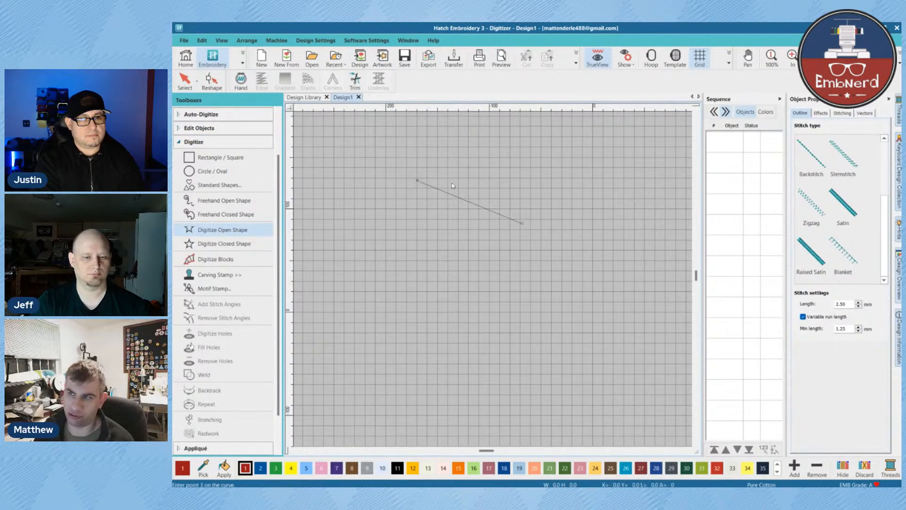
click(564, 188)
click(583, 256)
key(BackSpace)
key(BackSpace)
key(BackSpace)
key(BackSpace)
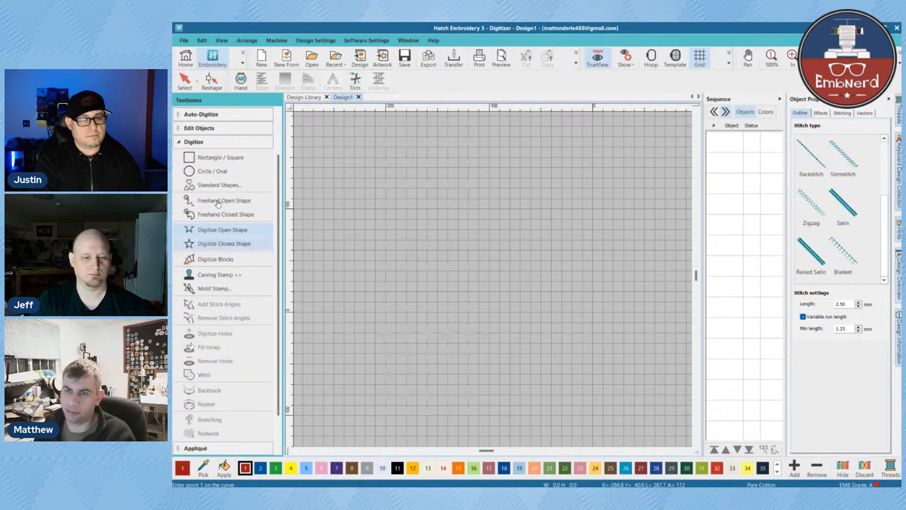
Step: Digitize a closed shape with straight sides and a rounded upper-left lobe, about 285 mm wide and 201 mm tall
click(411, 181)
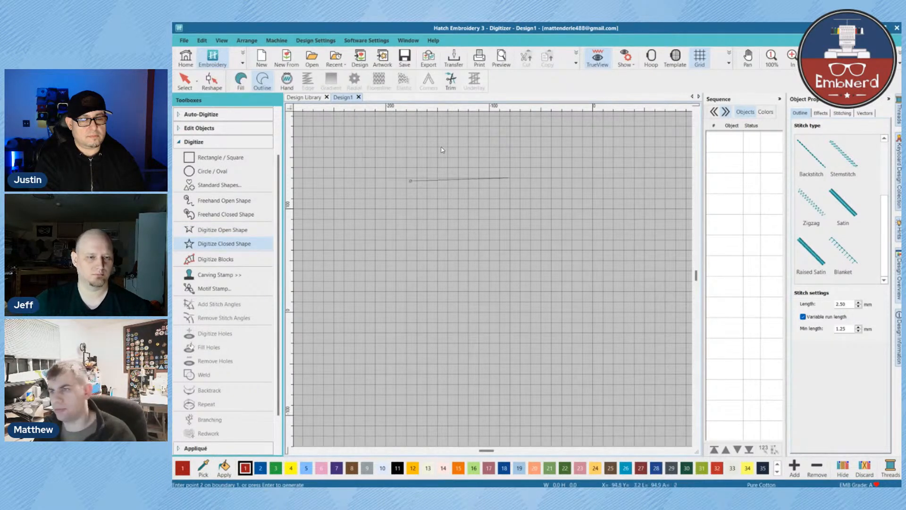
click(507, 181)
click(615, 243)
click(512, 346)
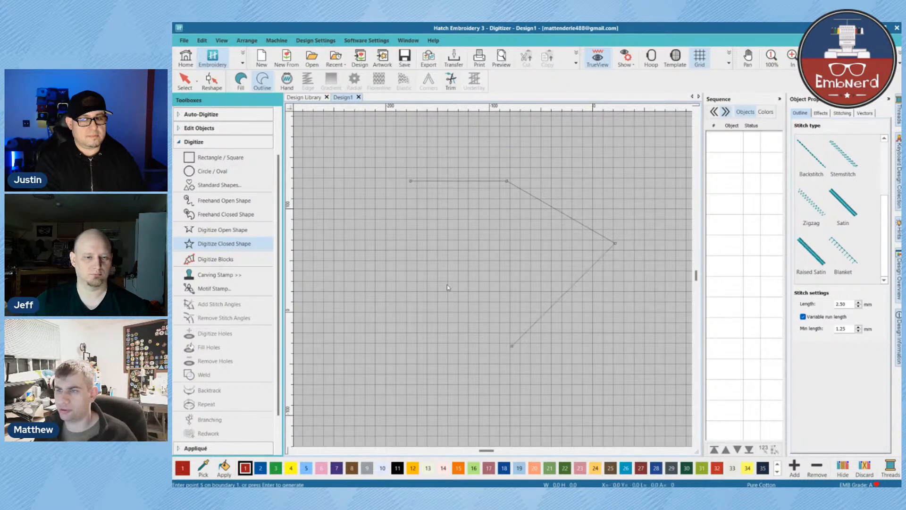
click(418, 346)
click(321, 290)
click(322, 195)
right_click(390, 144)
key(Return)
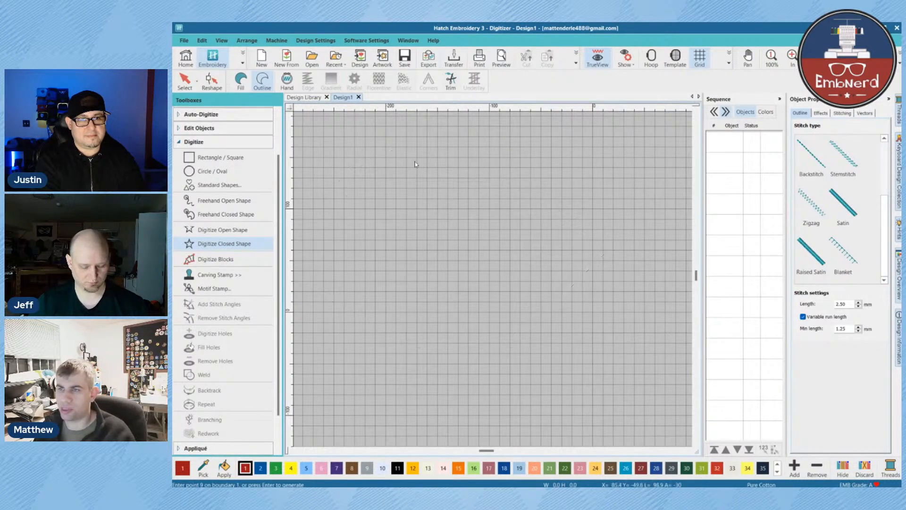
key(Escape)
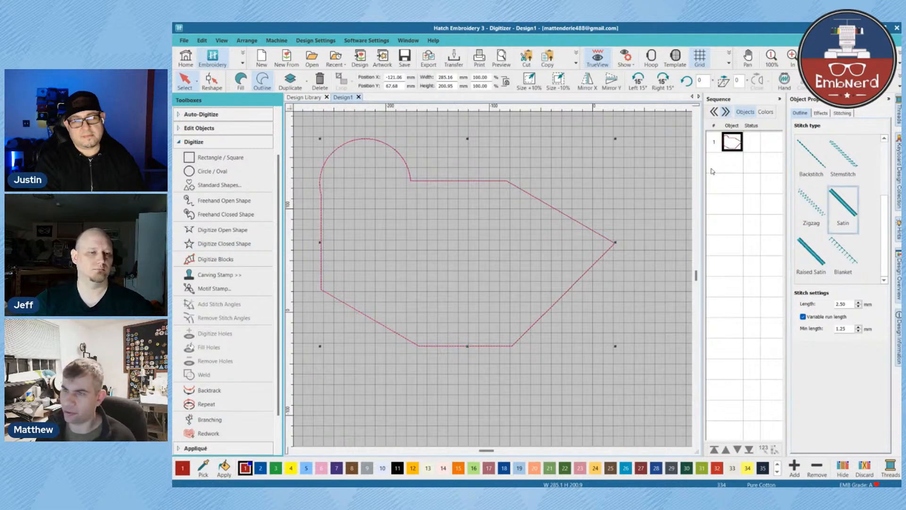
Step: Try Satin and Zigzag stitch types on the closed shape's outline
click(843, 203)
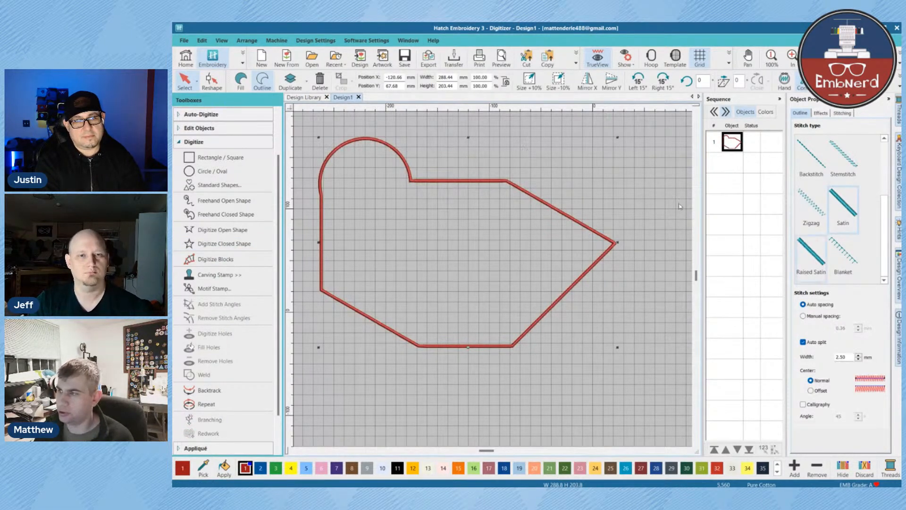
click(812, 203)
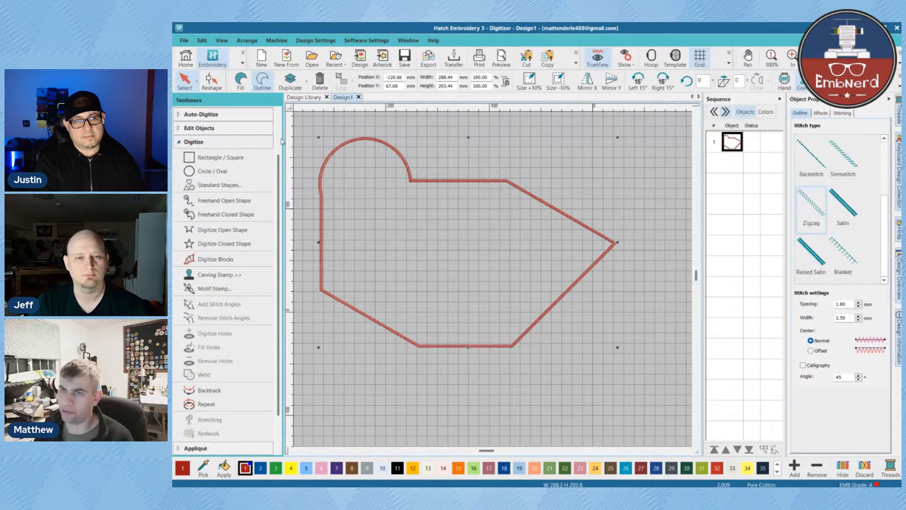
Step: Convert the closed shape to a Tatami fill, trying a Satin fill on it and undoing that change
click(230, 71)
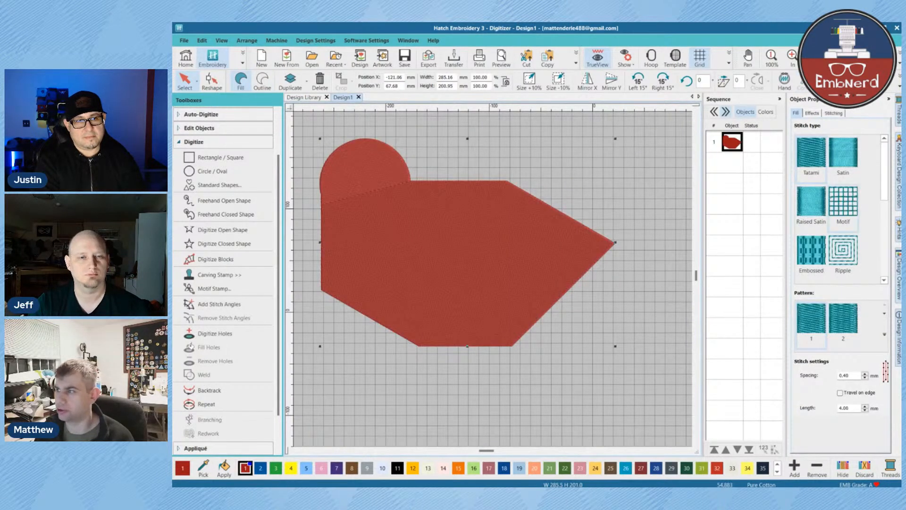
click(843, 152)
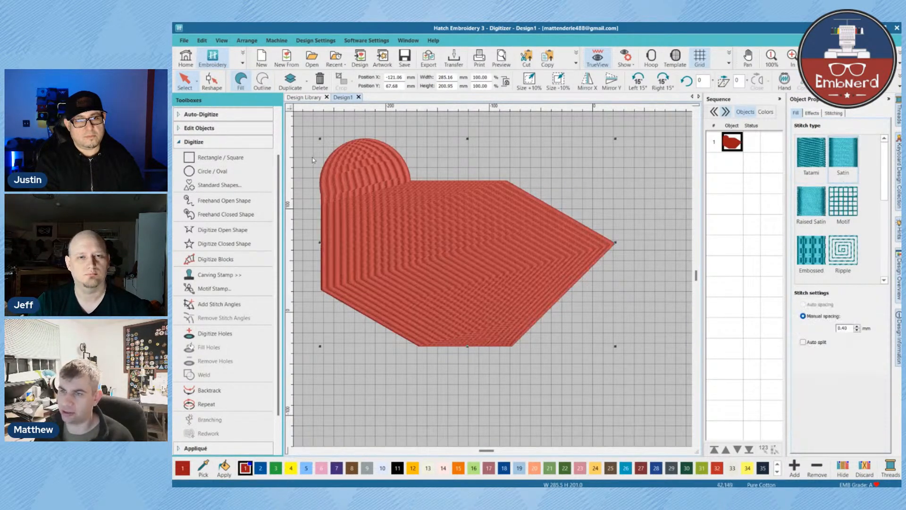
key(ctrl+z)
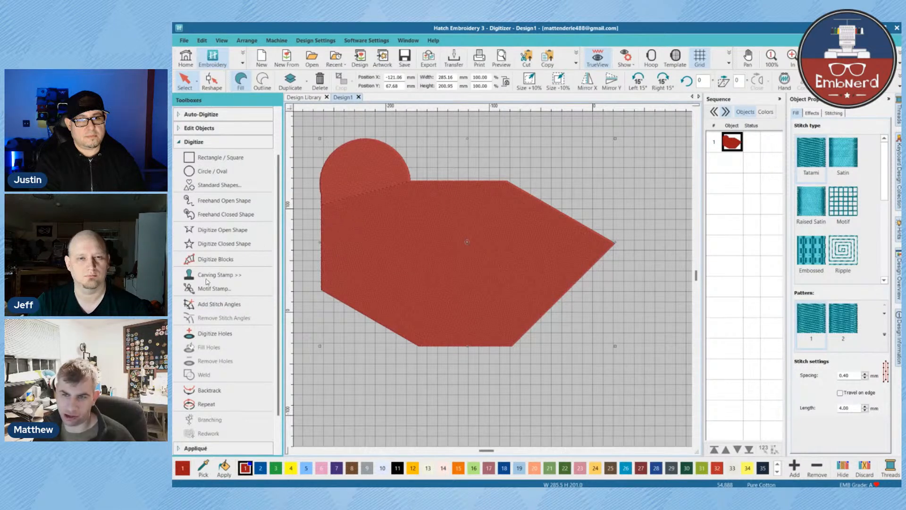
Step: Digitize a hole with straight lower sides and a curved upper edge in the middle of the filled shape
click(215, 334)
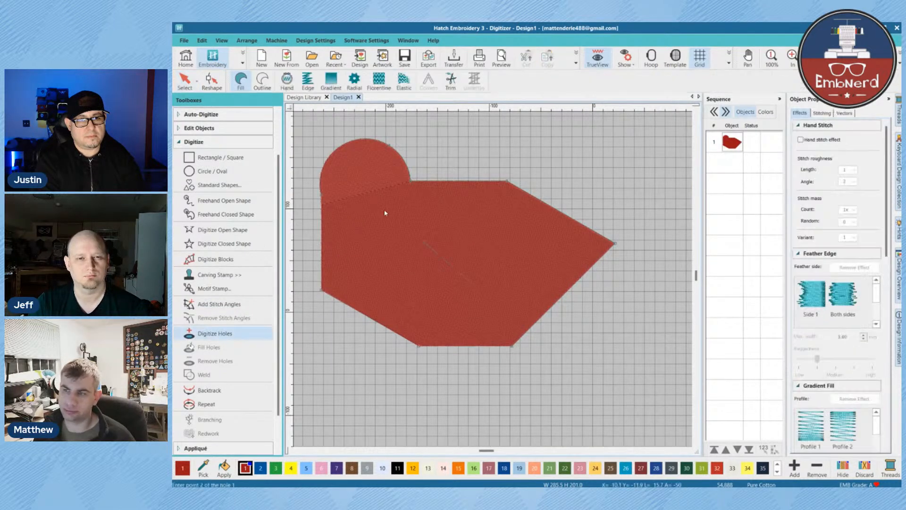
click(419, 281)
click(499, 292)
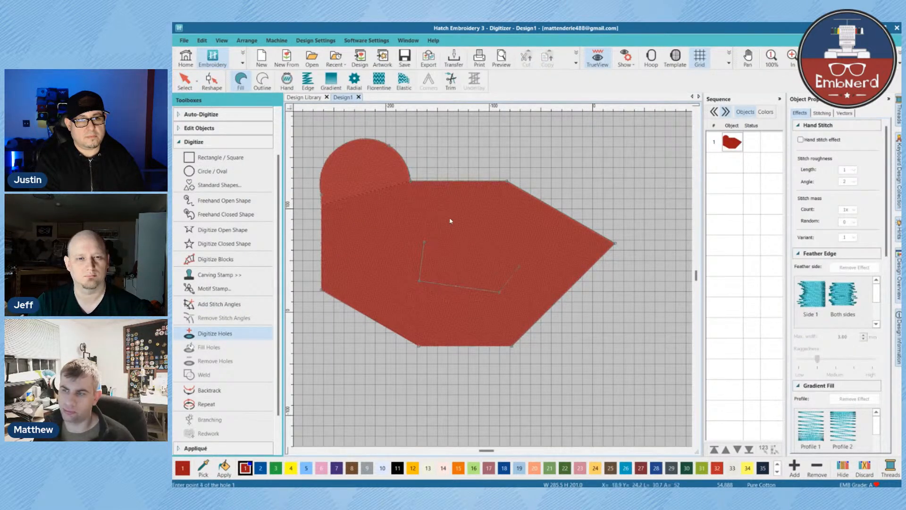
click(519, 266)
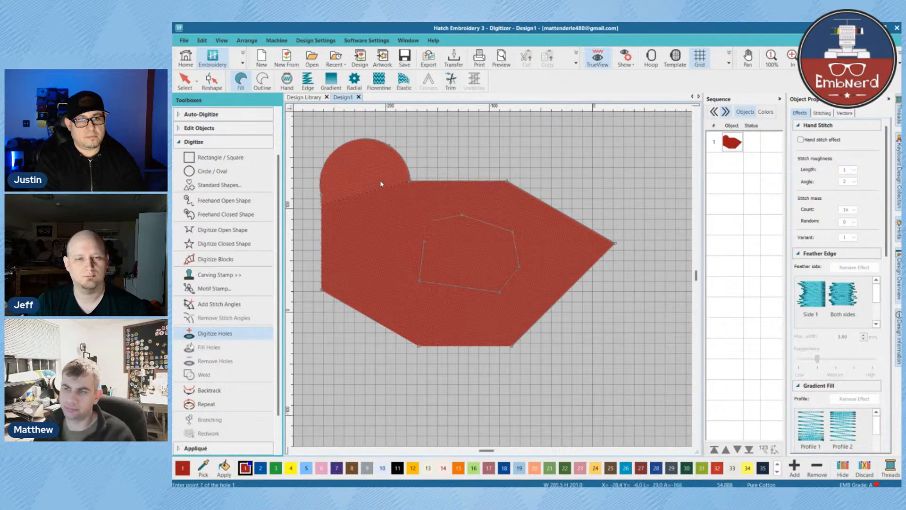
key(Return)
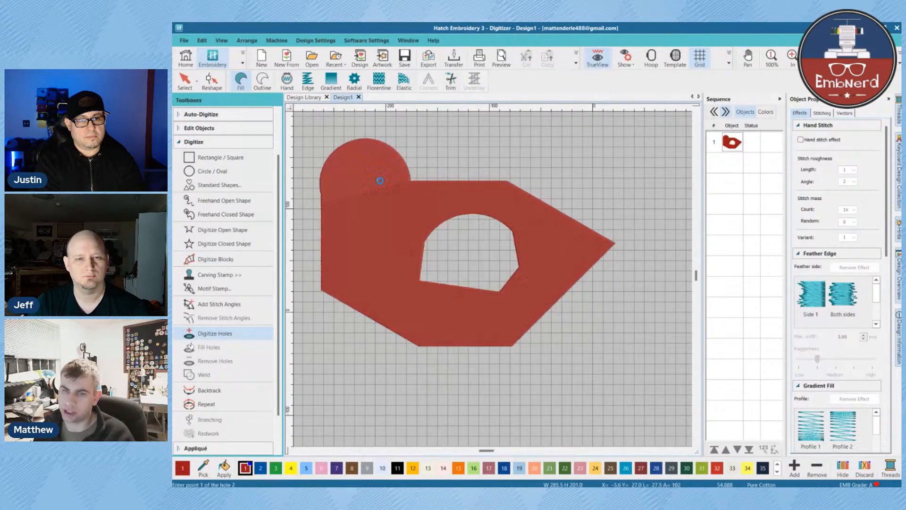
key(Escape)
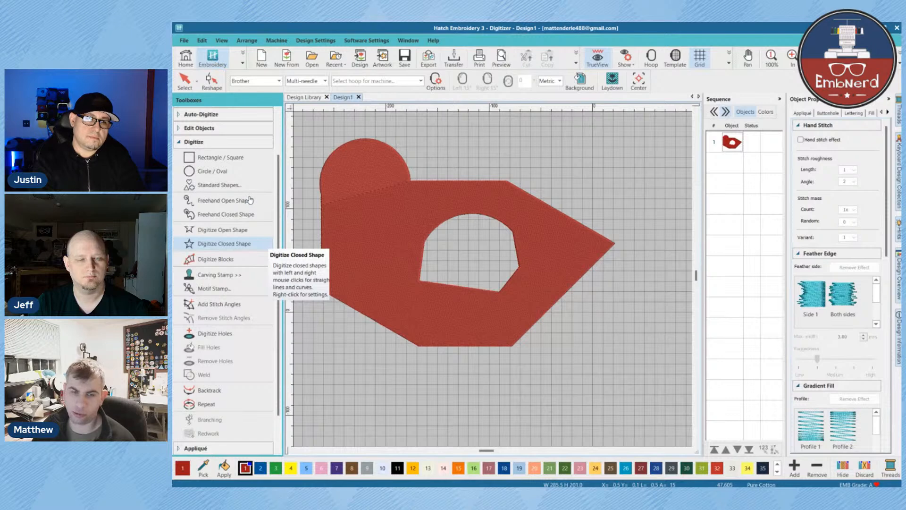
Step: Delete the filled closed shape with the hole, leaving the design empty
click(323, 188)
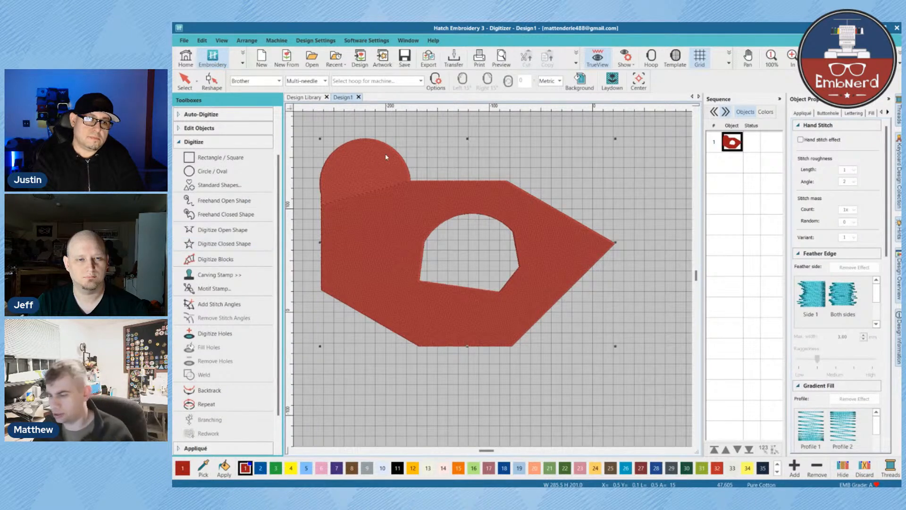
key(Delete)
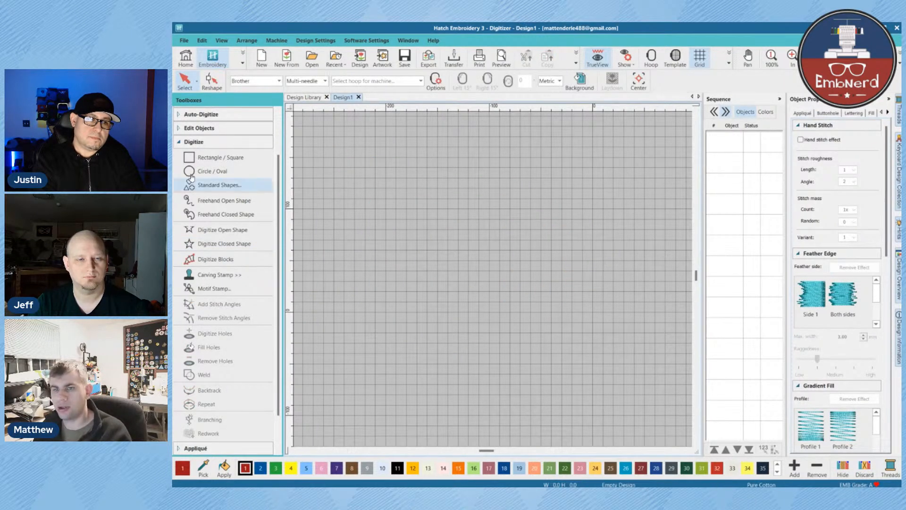
click(222, 244)
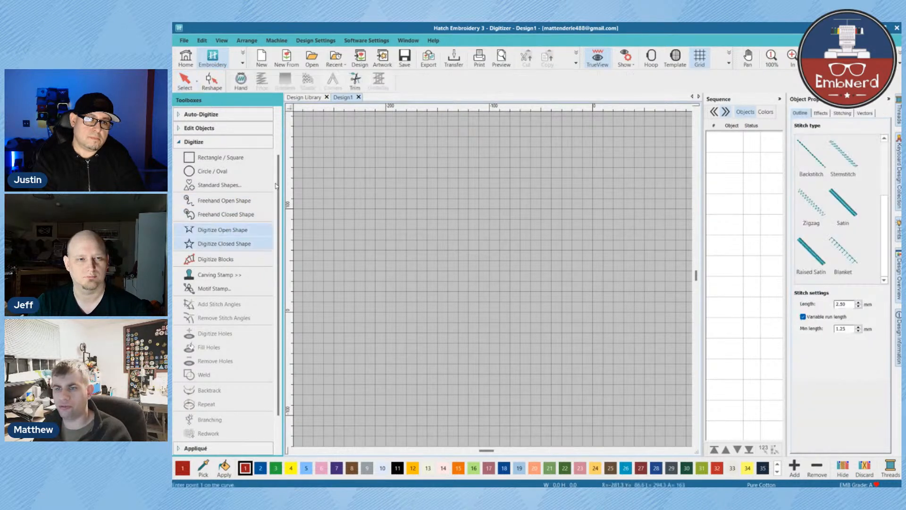
click(389, 200)
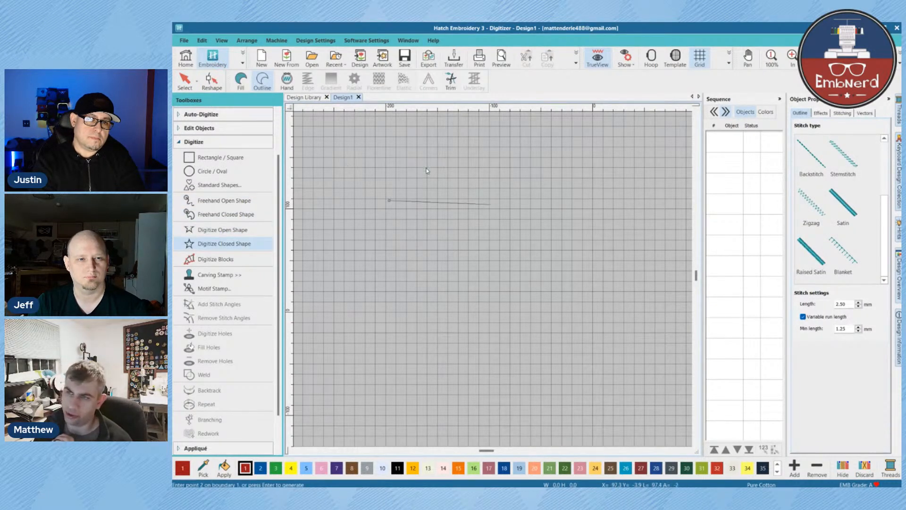
click(490, 198)
click(602, 189)
click(647, 194)
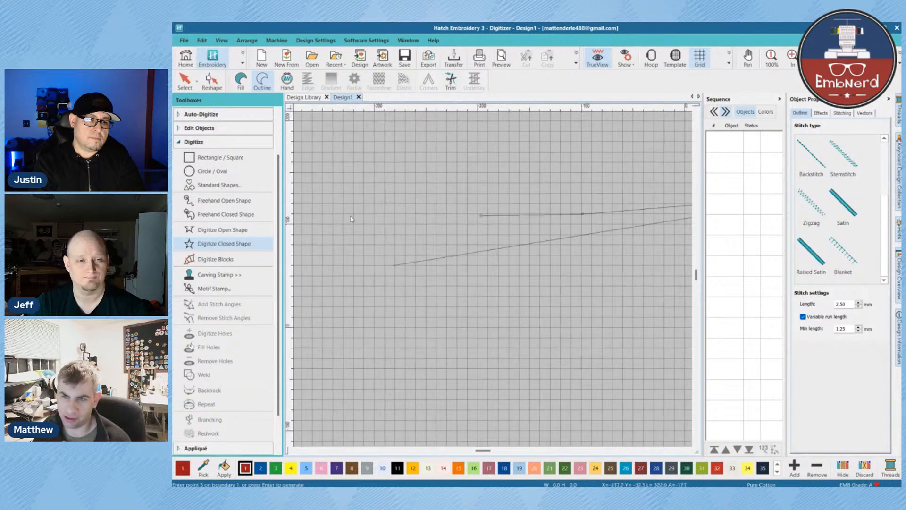
scroll(451, 221, down, 5)
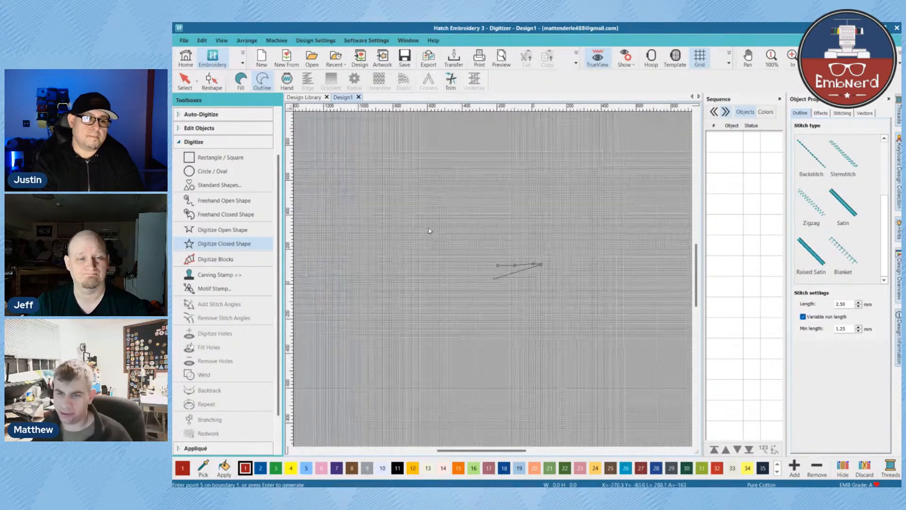
key(Escape)
key(Escape)
scroll(430, 231, up, 3)
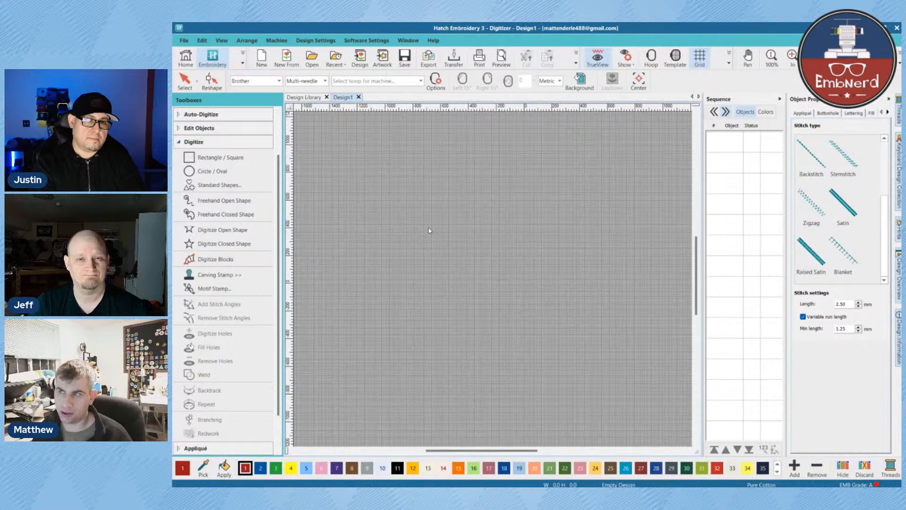
scroll(430, 231, up, 1)
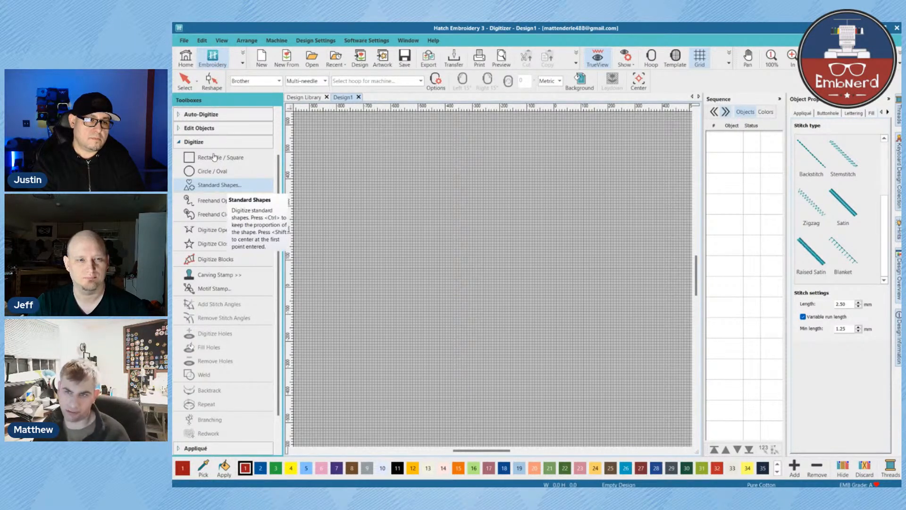
Step: Place the five-pointed star B205 from the Borders2 standard shapes as an outline about 116 mm wide and 120 mm tall
click(217, 184)
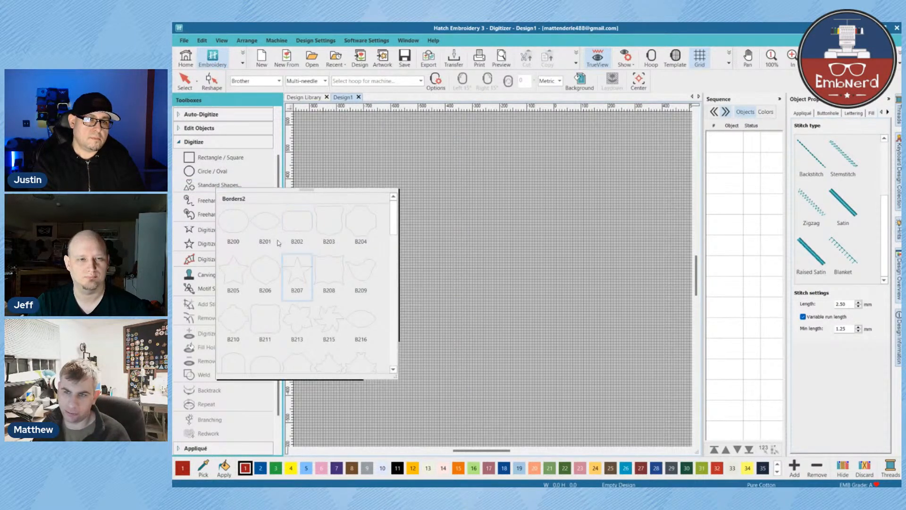
click(234, 271)
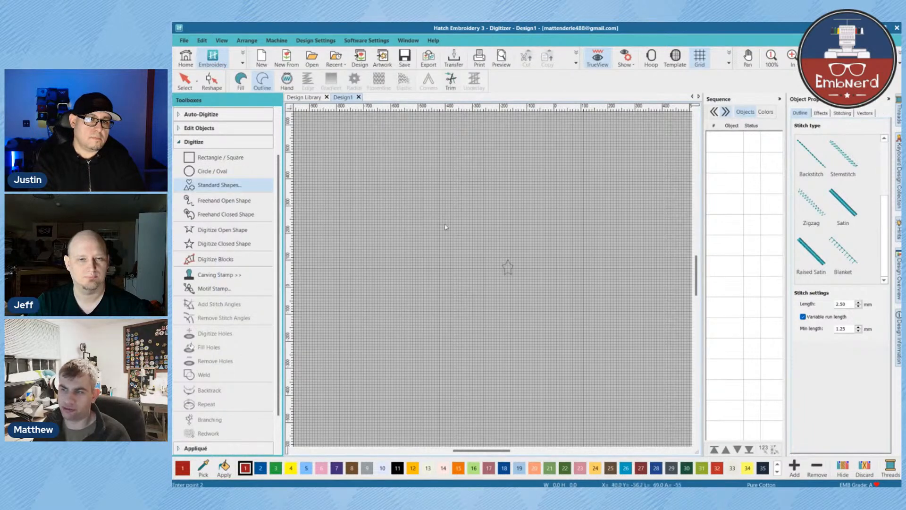
scroll(461, 238, up, 3)
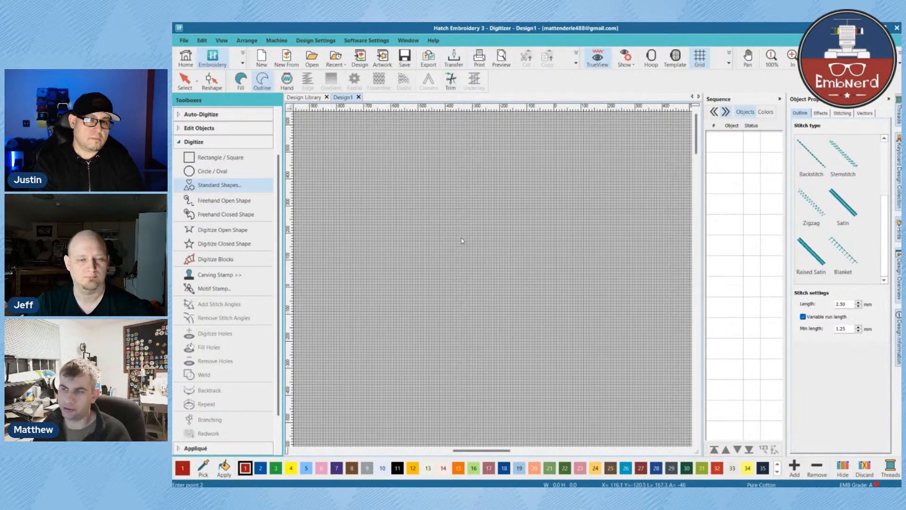
click(463, 241)
scroll(462, 241, up, 5)
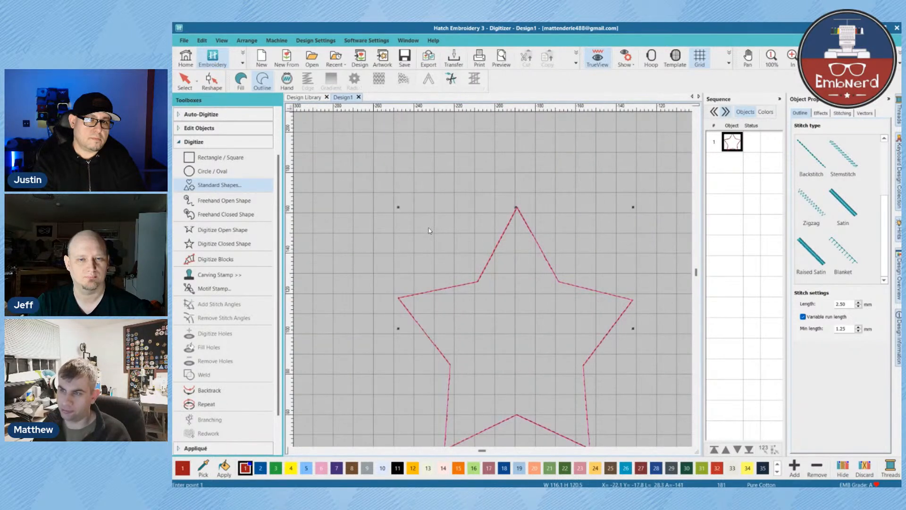
key(Escape)
Step: Convert the star outline to a Tatami fill, and delete the star
click(241, 81)
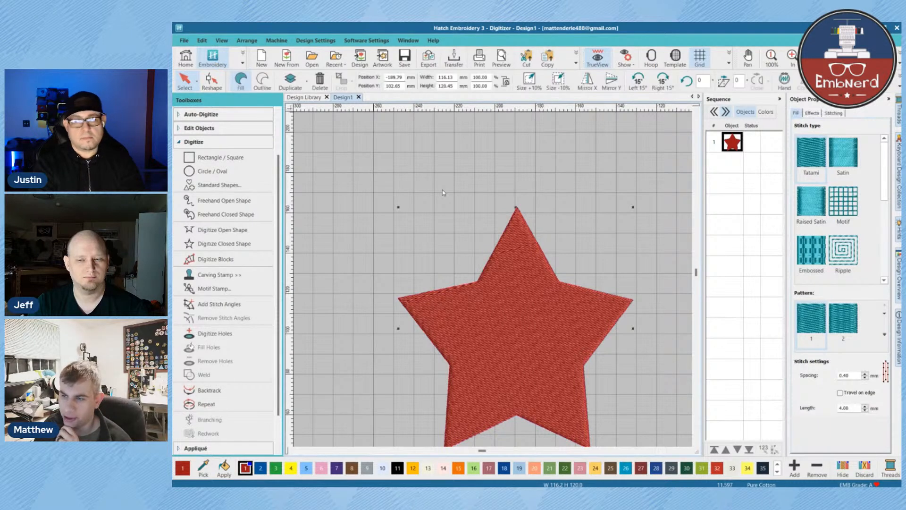
key(Delete)
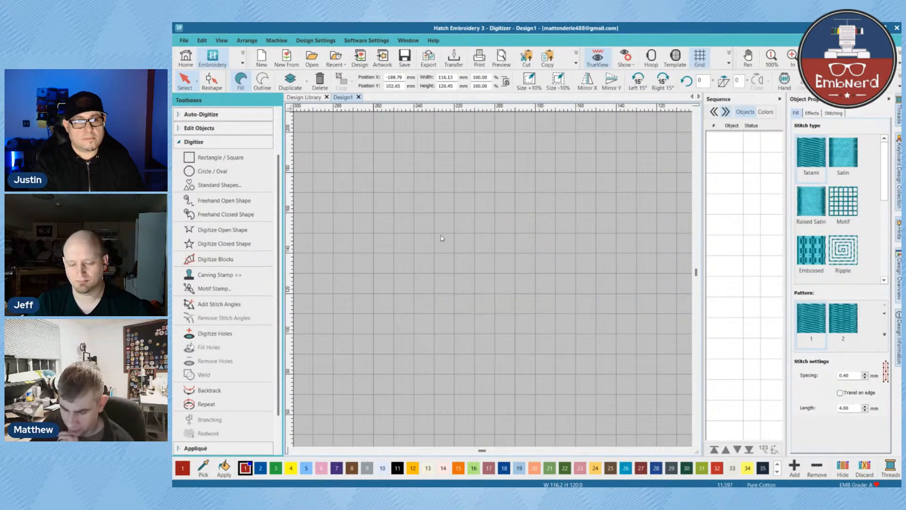
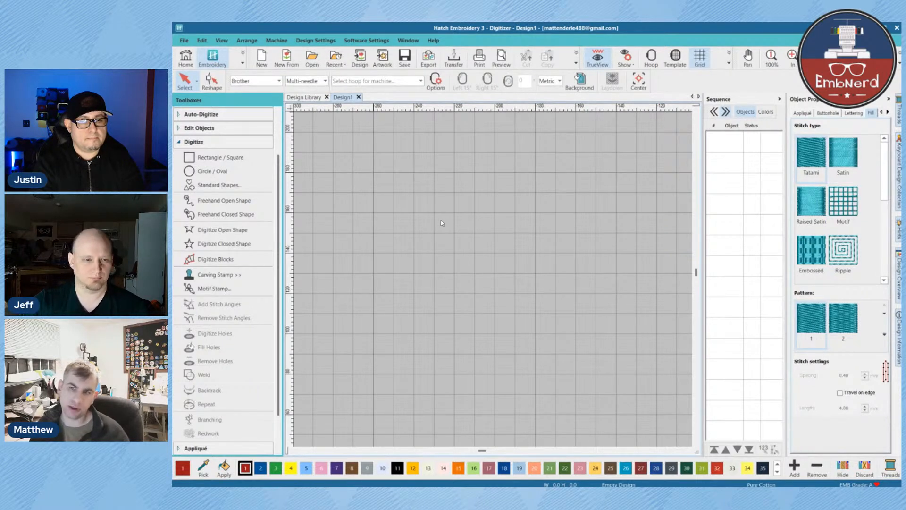
Step: Digitize a circle about 62 mm in diameter, convert it from a fill to an outline, and deselect it
click(222, 171)
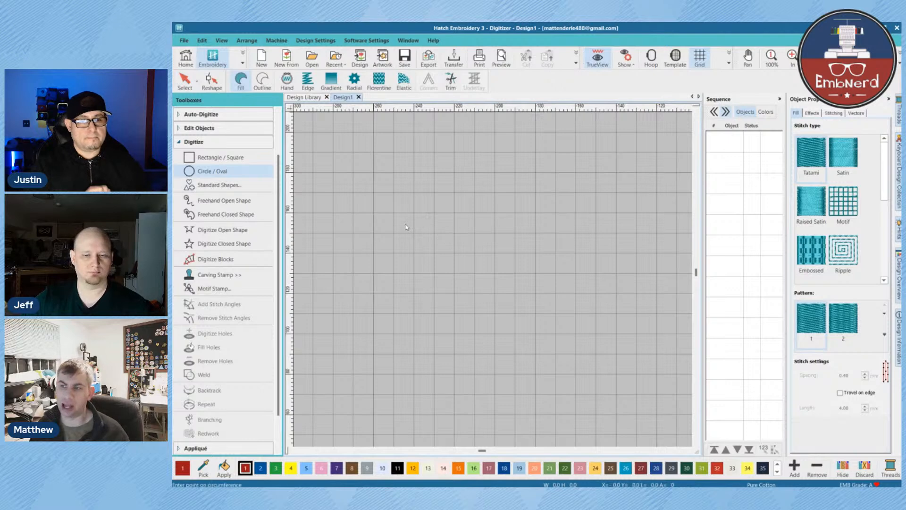
click(518, 301)
key(Return)
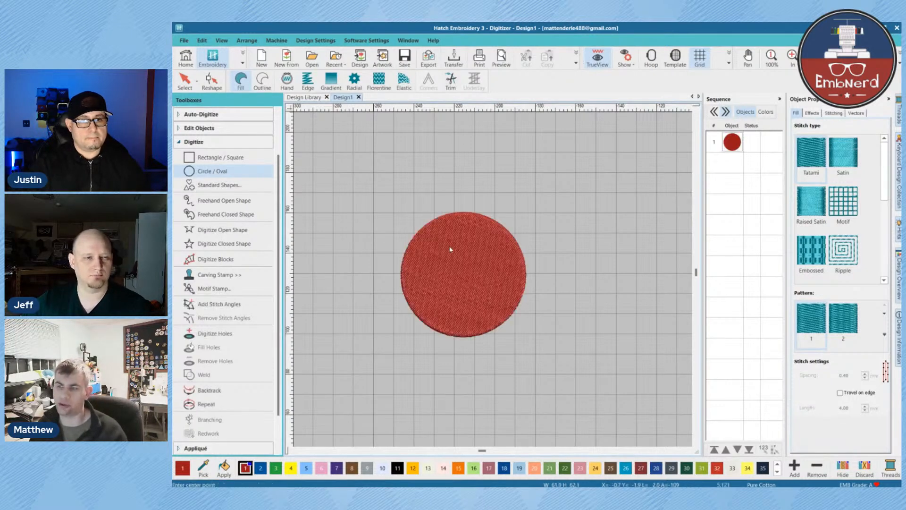
key(Escape)
click(262, 81)
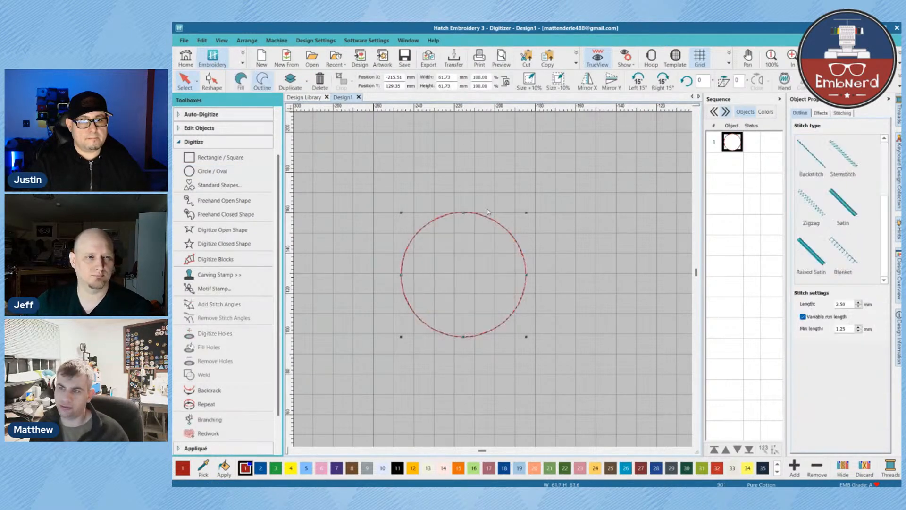
key(Escape)
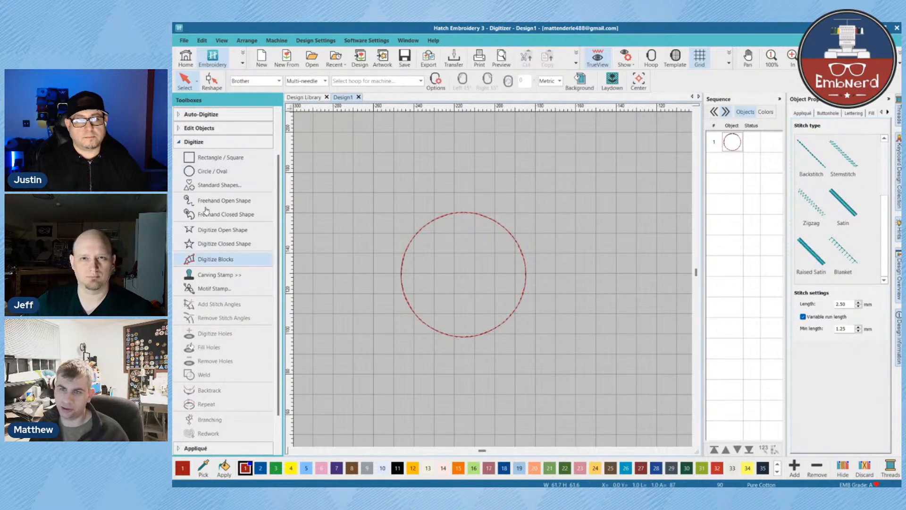
Step: Digitize a black (colour 11) diamond-shaped block through the circle's four quadrant points, about 63 mm across, and delete it
click(215, 258)
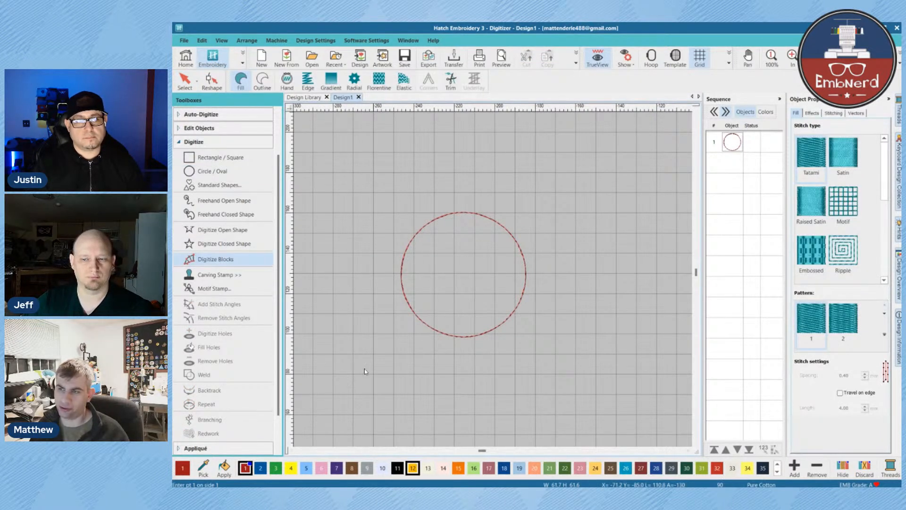
click(398, 468)
click(464, 213)
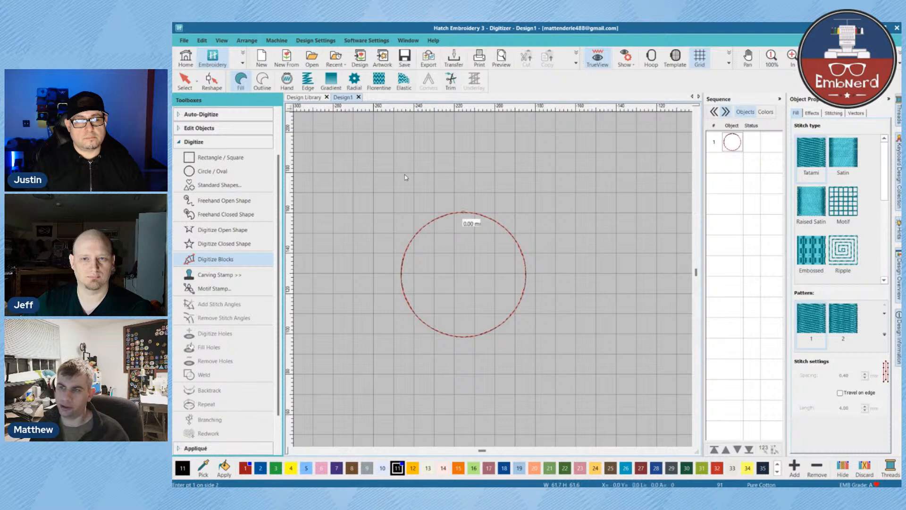
click(405, 278)
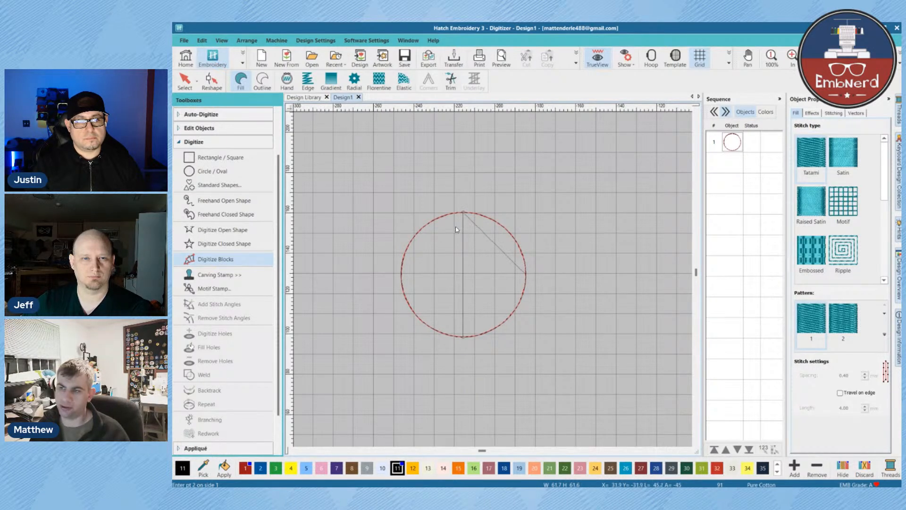
click(526, 274)
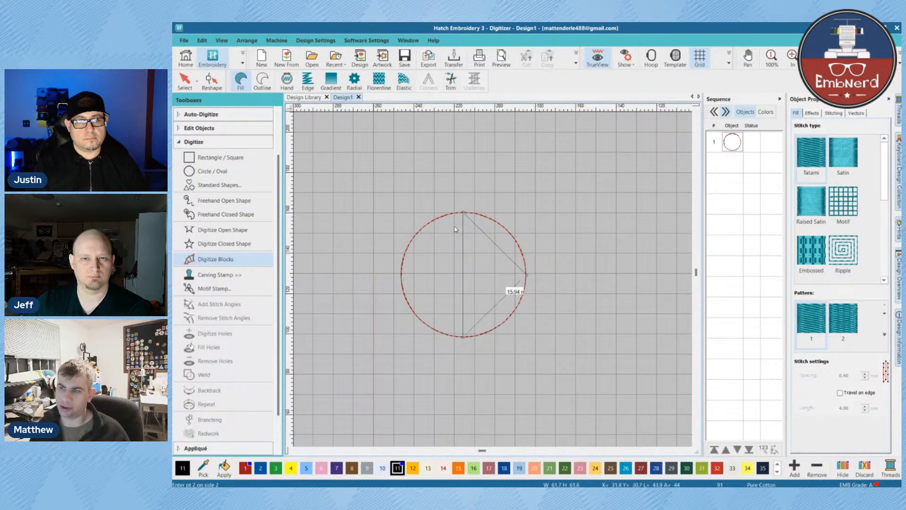
click(401, 274)
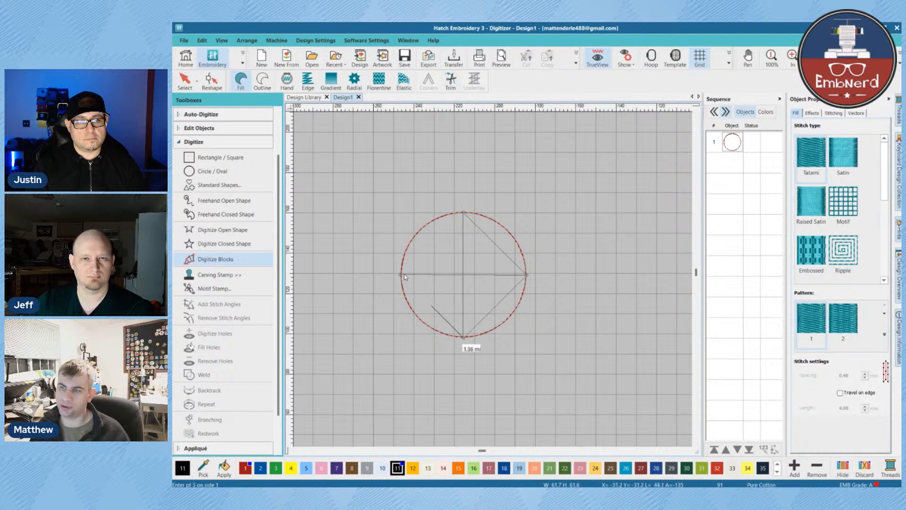
click(463, 213)
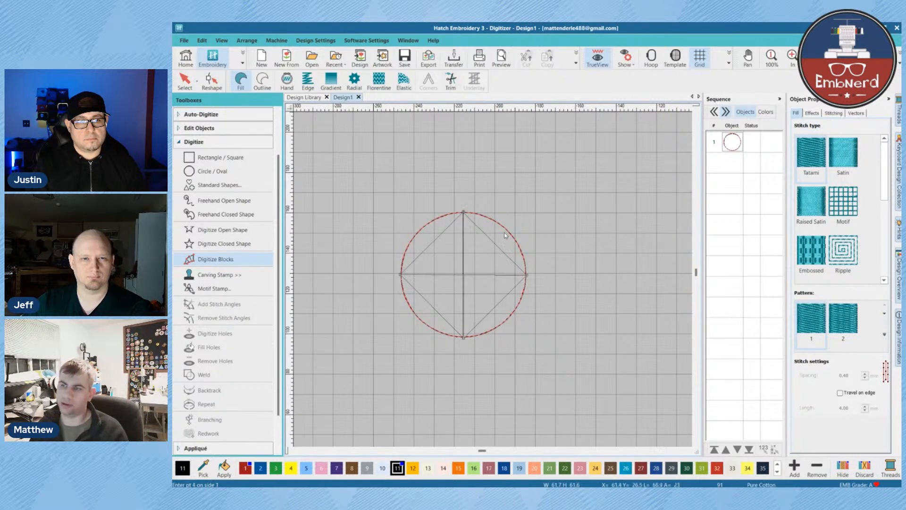
key(Return)
key(Escape)
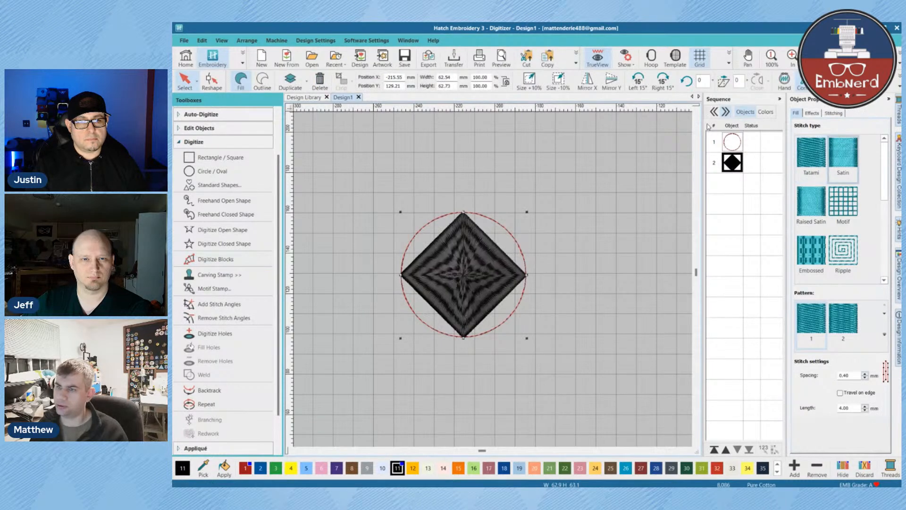
key(Delete)
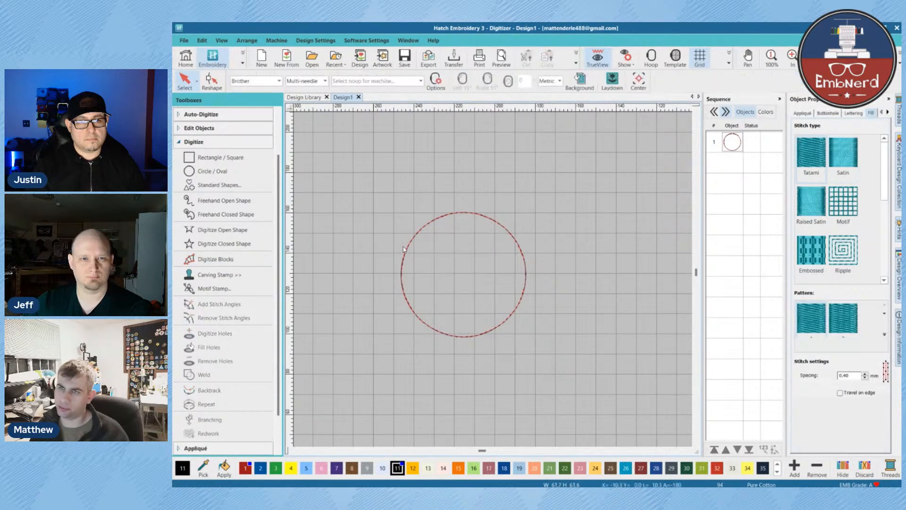
click(215, 258)
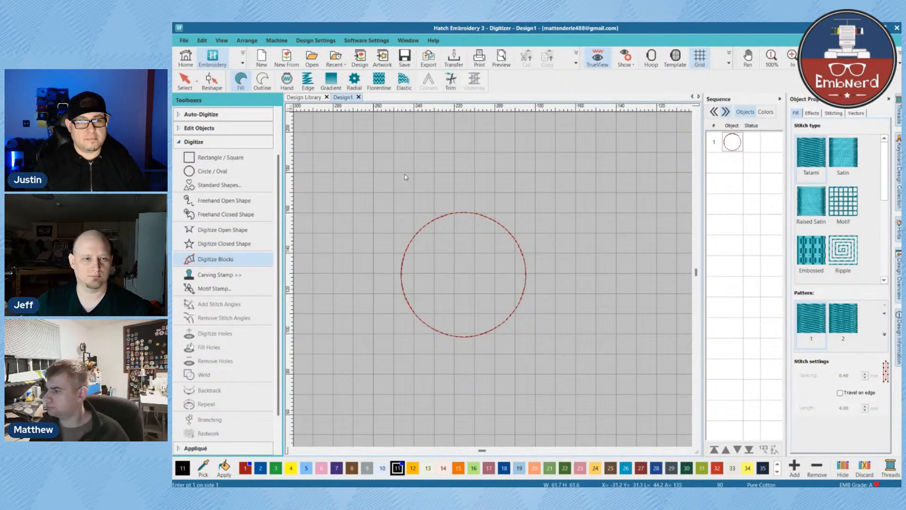
click(462, 211)
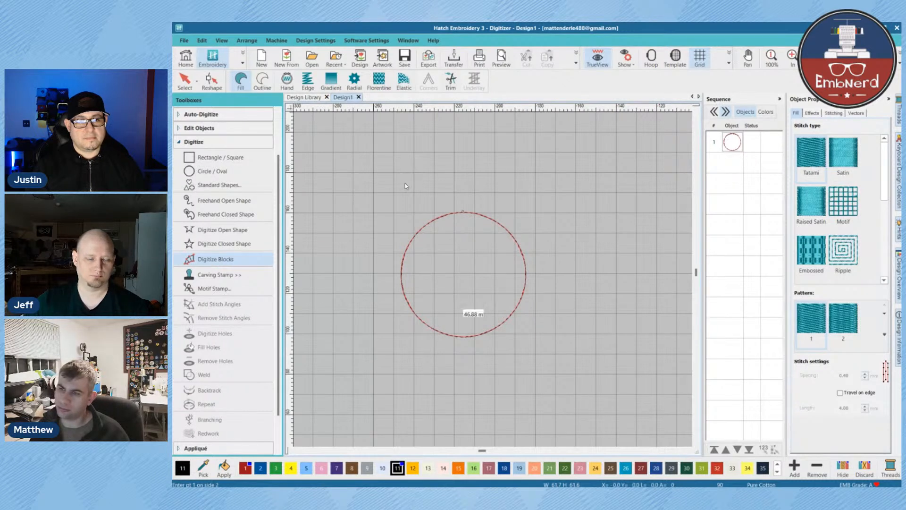
click(463, 337)
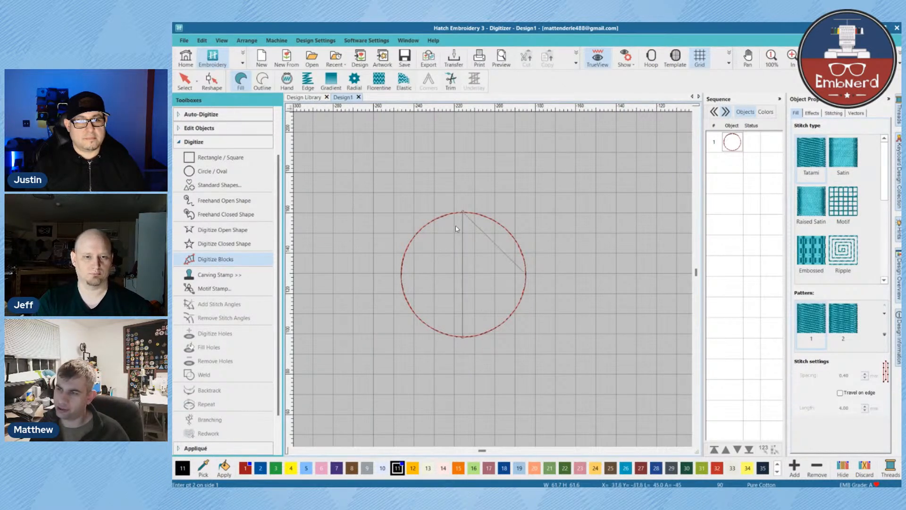
click(525, 273)
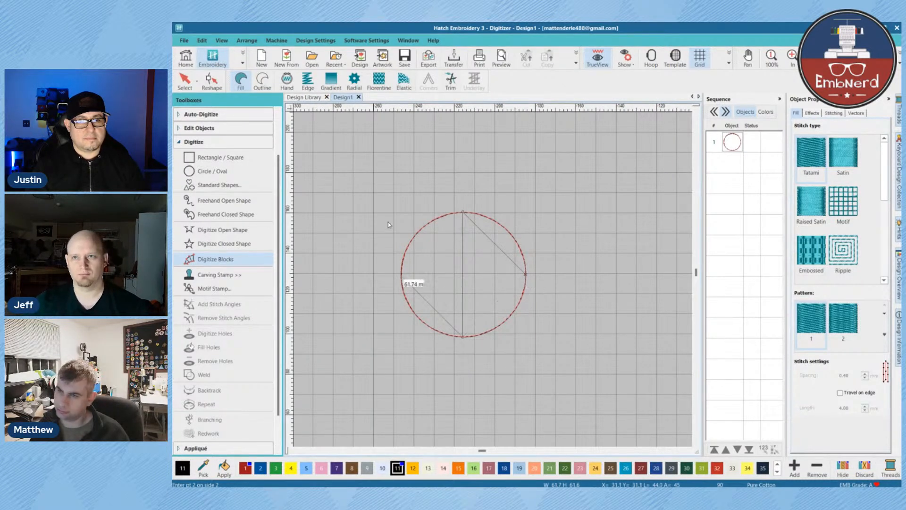
click(400, 274)
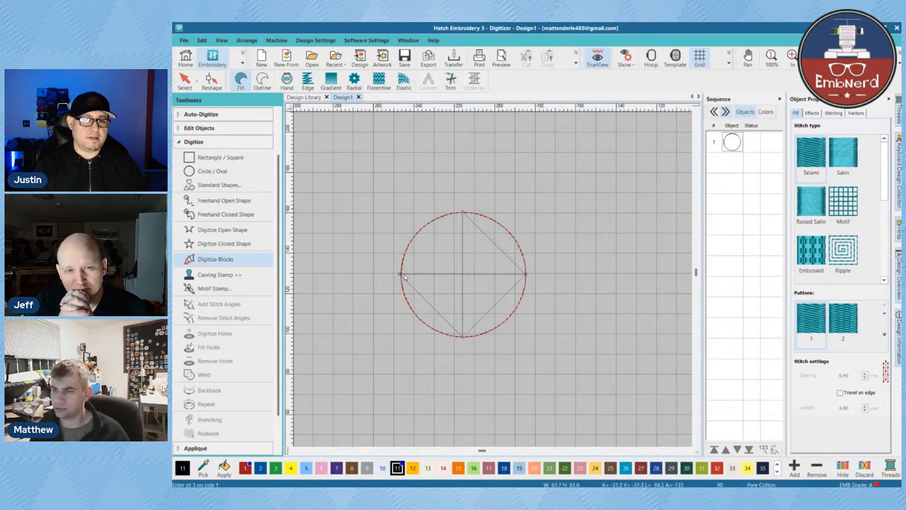
key(BackSpace)
scroll(490, 278, up, 1)
key(BackSpace)
key(BackSpace)
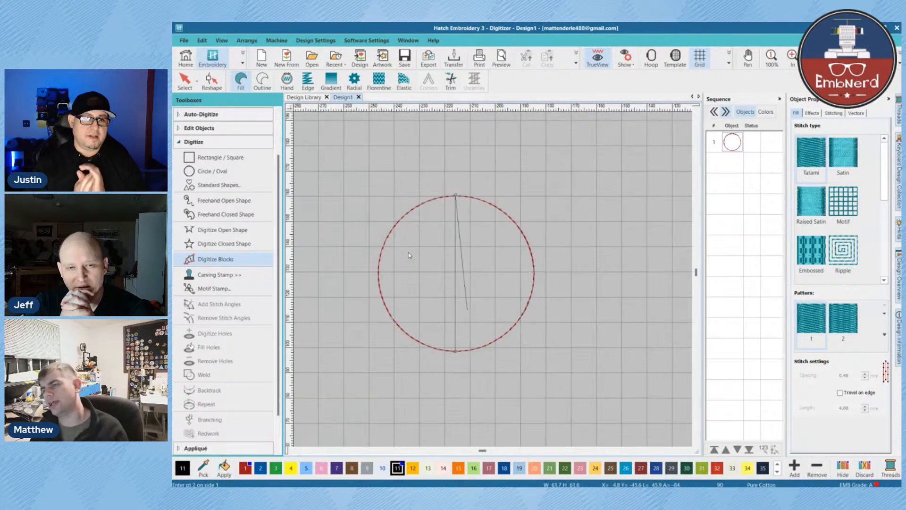
key(BackSpace)
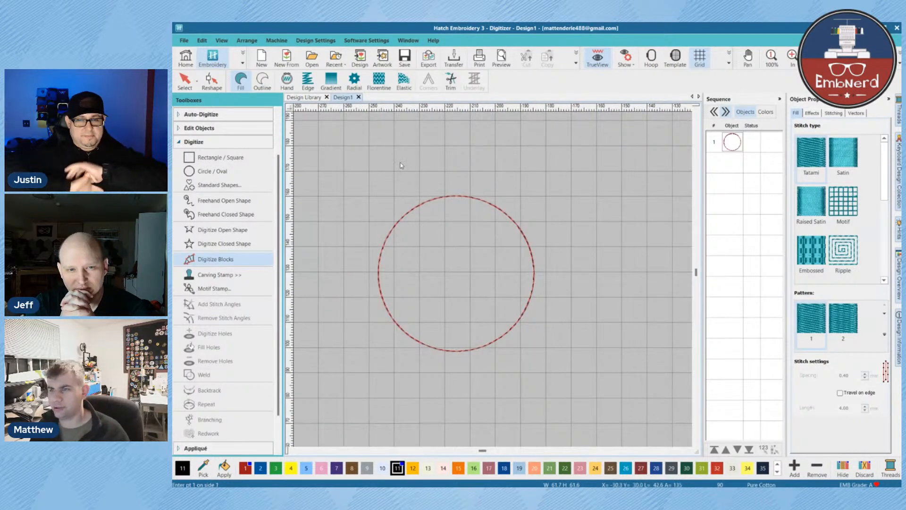
Step: Digitize a round black Tatami block over the circle outline through curve points at its four quadrants, about 63 mm across
click(454, 195)
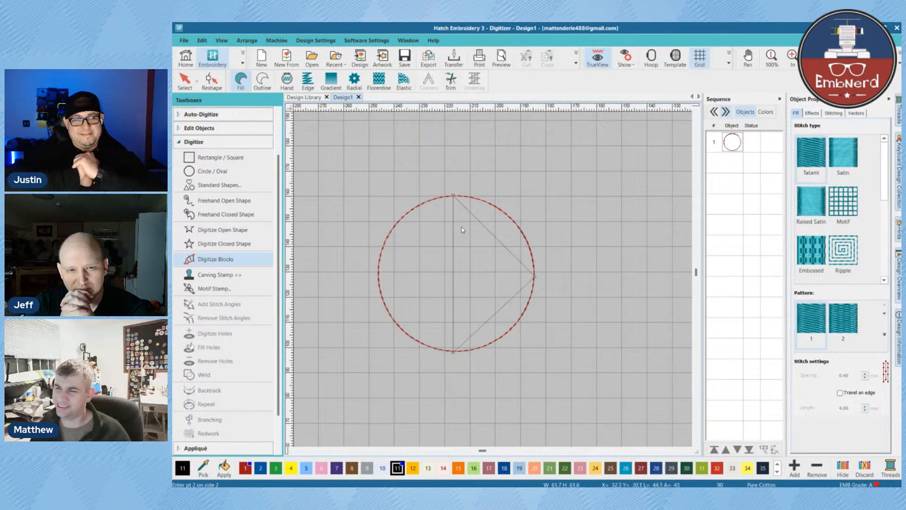
click(535, 276)
click(378, 276)
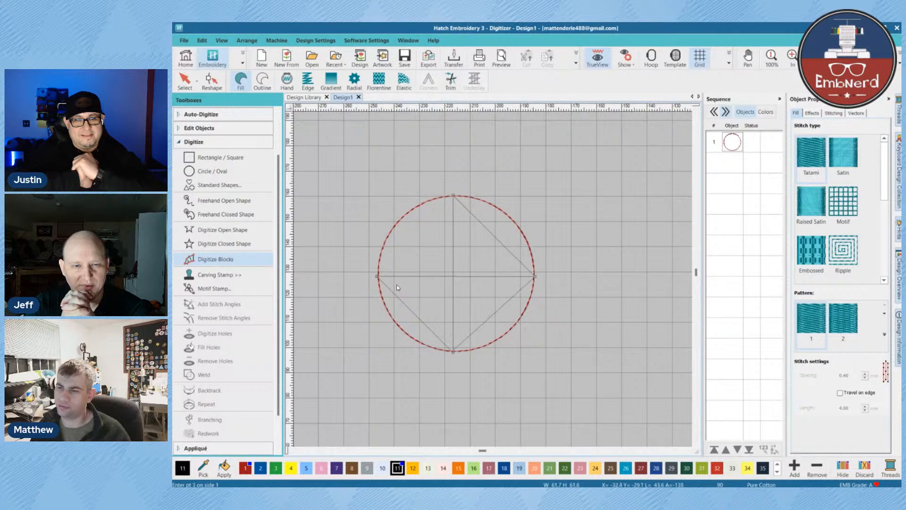
click(453, 195)
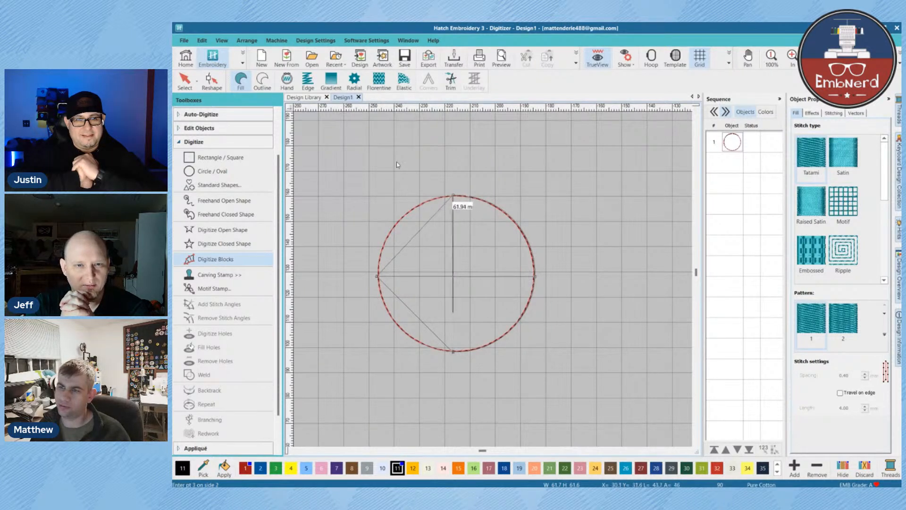
key(Return)
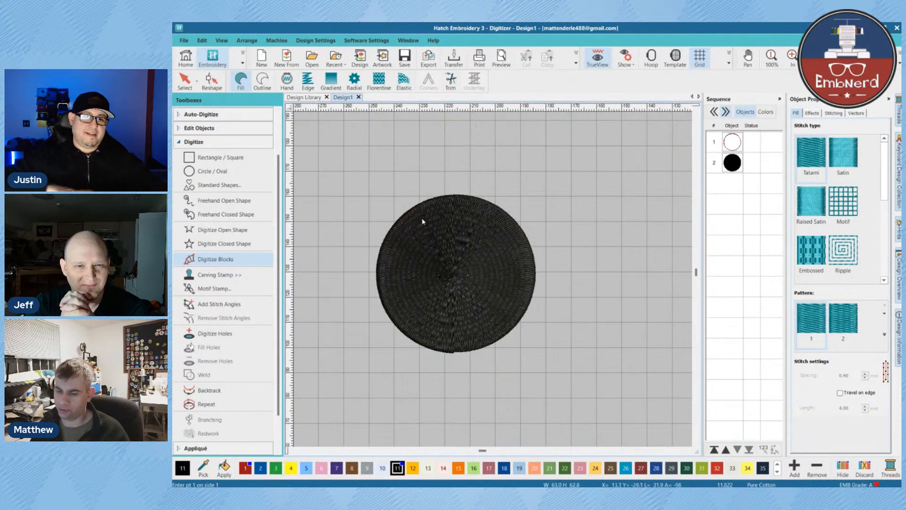
key(Escape)
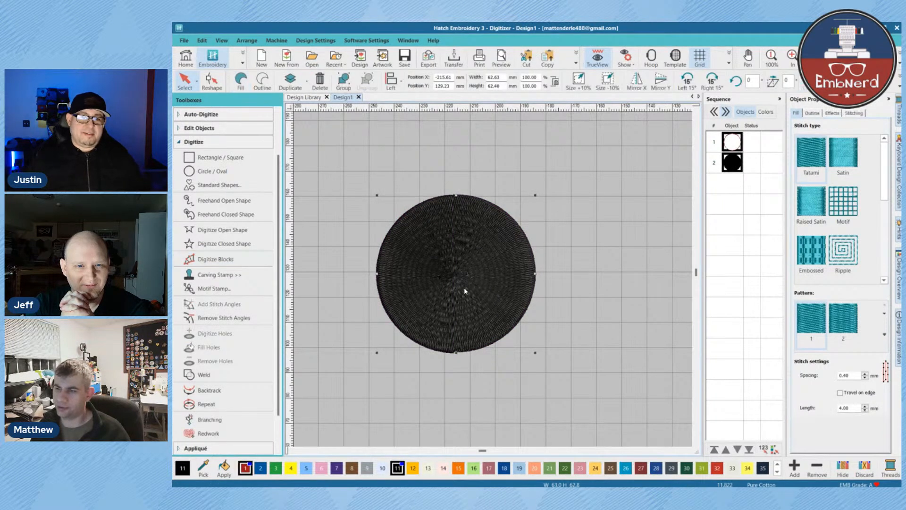
Step: Scale the circle outline and the black block down together to about 17 mm across, and deselect them
drag(377, 195, 419, 254)
key(Escape)
key(0)
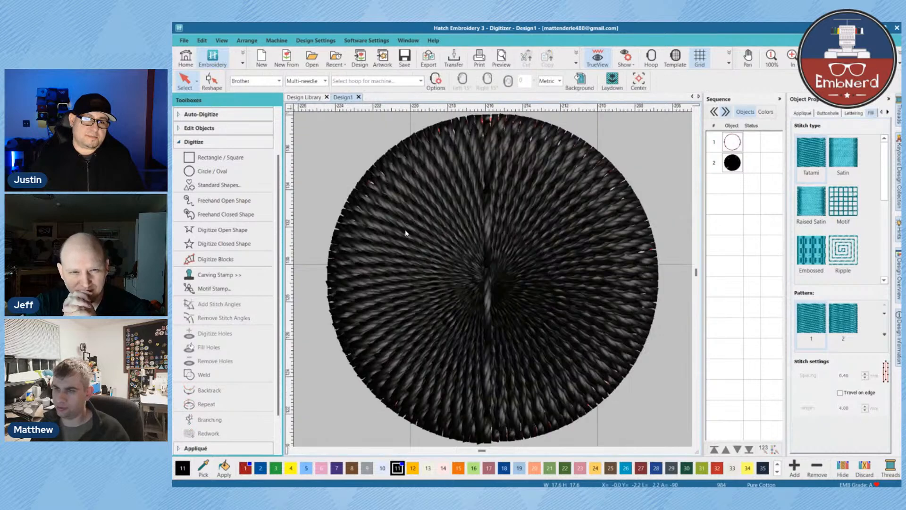
scroll(406, 230, down, 5)
Step: Change the black block to Satin stitch, and resize it together with the circle outline proportionally to a width of 6.35 mm
click(429, 228)
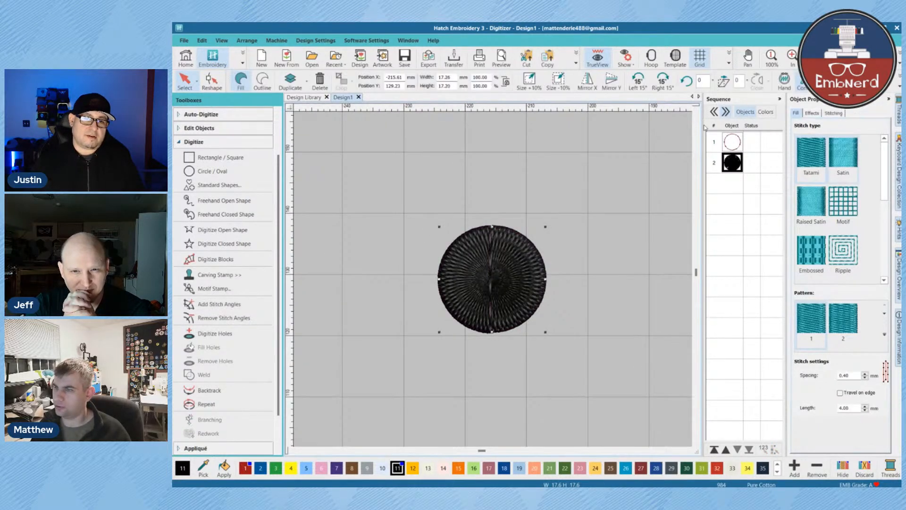
key(ctrl+a)
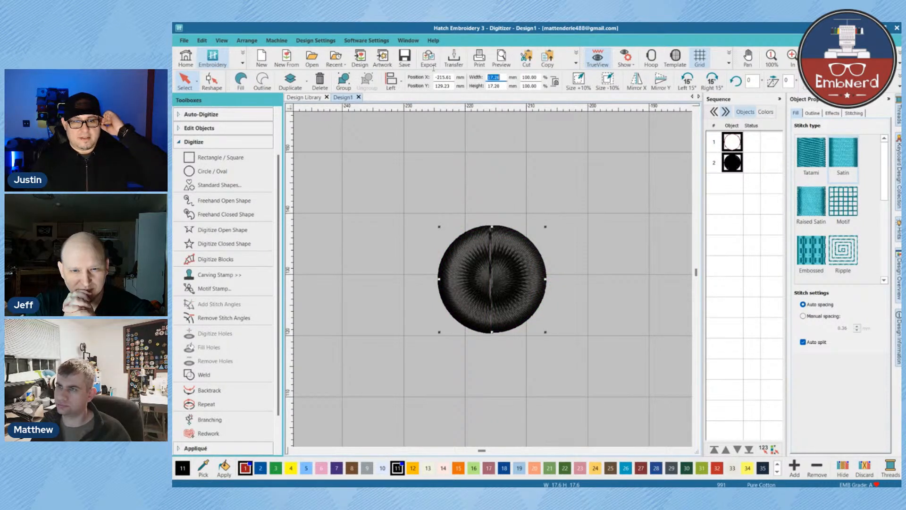
text(6.35)
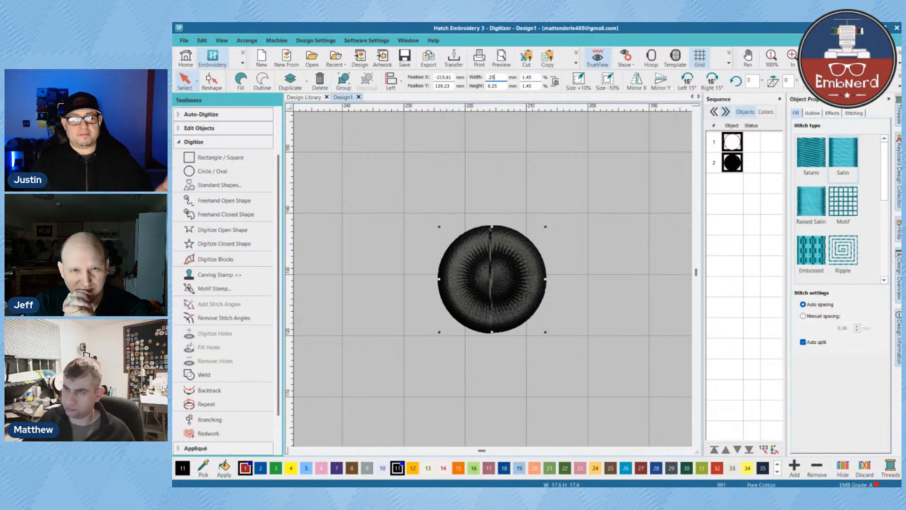
key(Return)
click(449, 256)
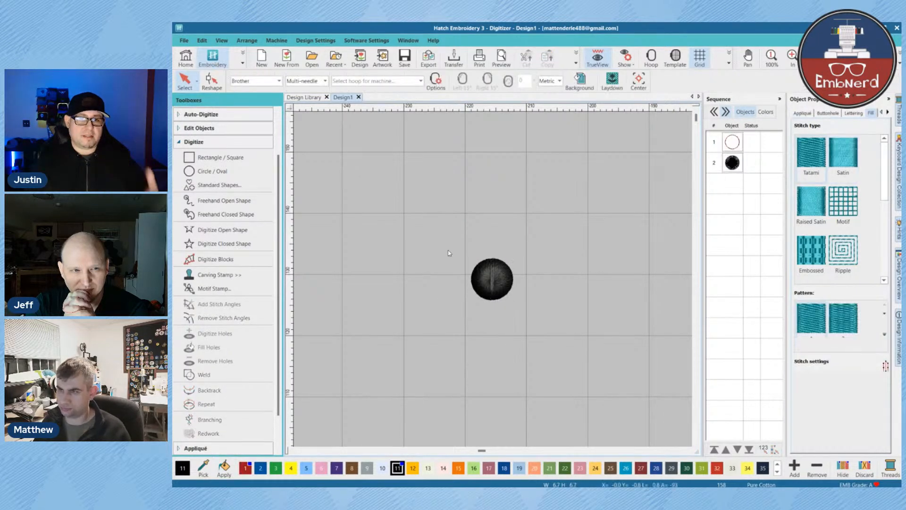
Step: Set the black satin block to manual spacing of 0.50 mm, and deselect it
key(0)
scroll(425, 237, down, 4)
click(441, 238)
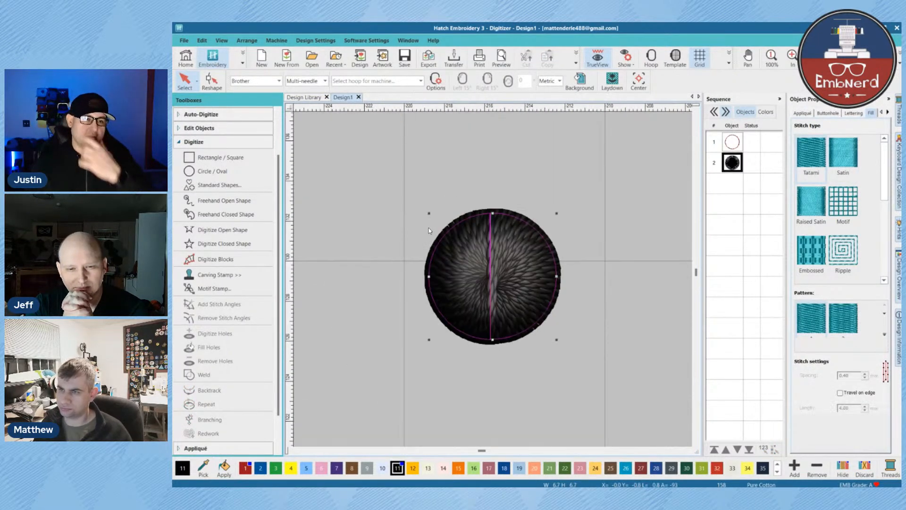
scroll(465, 177, down, 1)
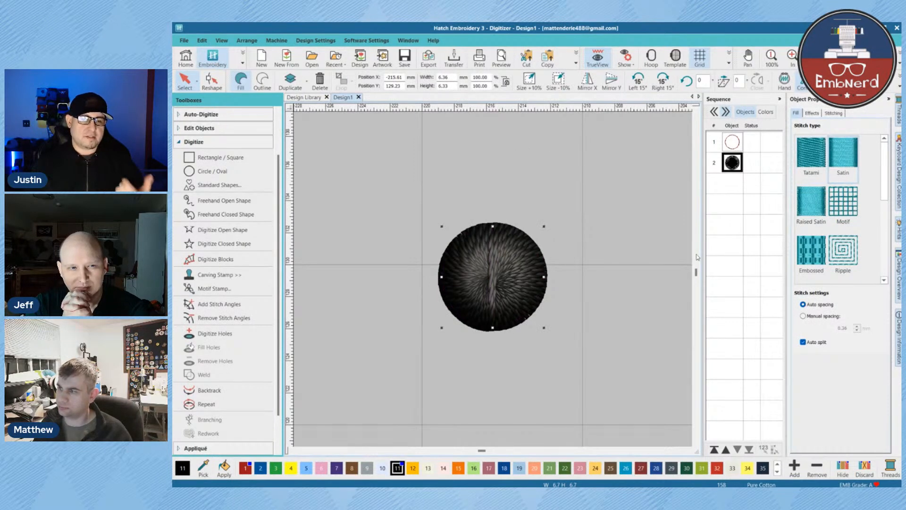
click(803, 316)
double_click(843, 328)
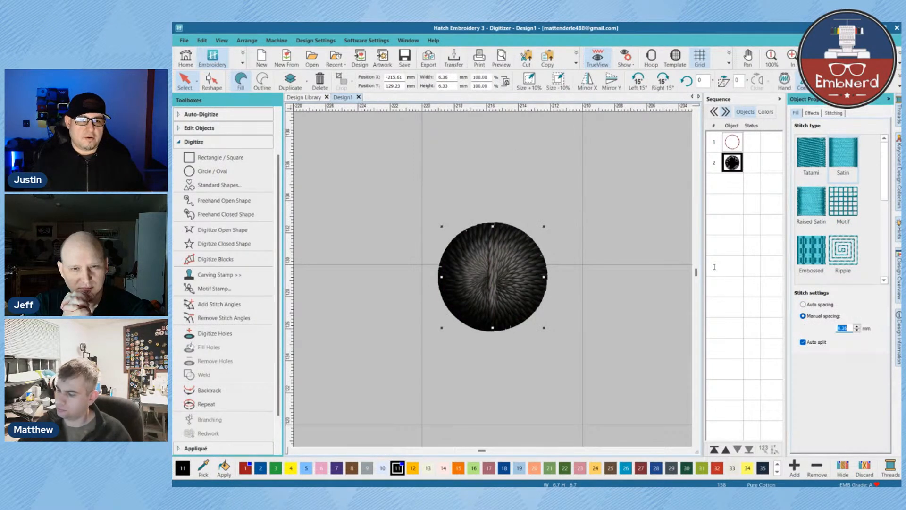
text(0.5)
key(Return)
key(Escape)
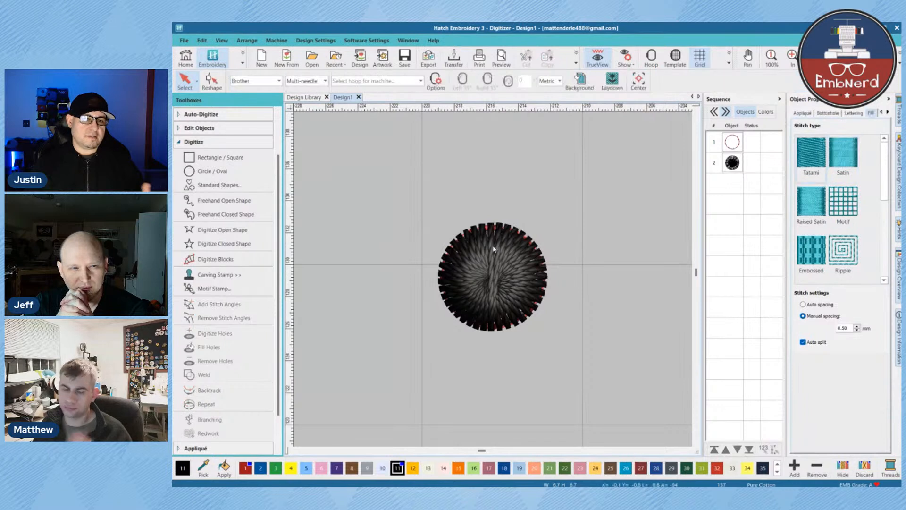